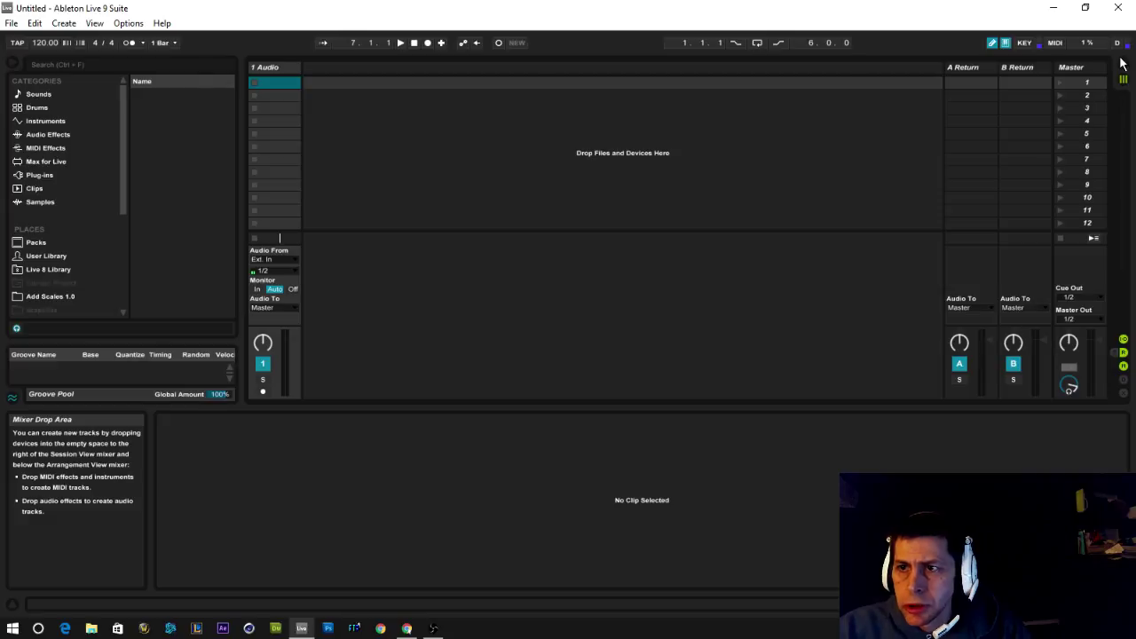
# Switch to the Arrangement View and expand the kicksOfDestiny folder inside the baadies place in the browser
pyautogui.click(1123, 63)
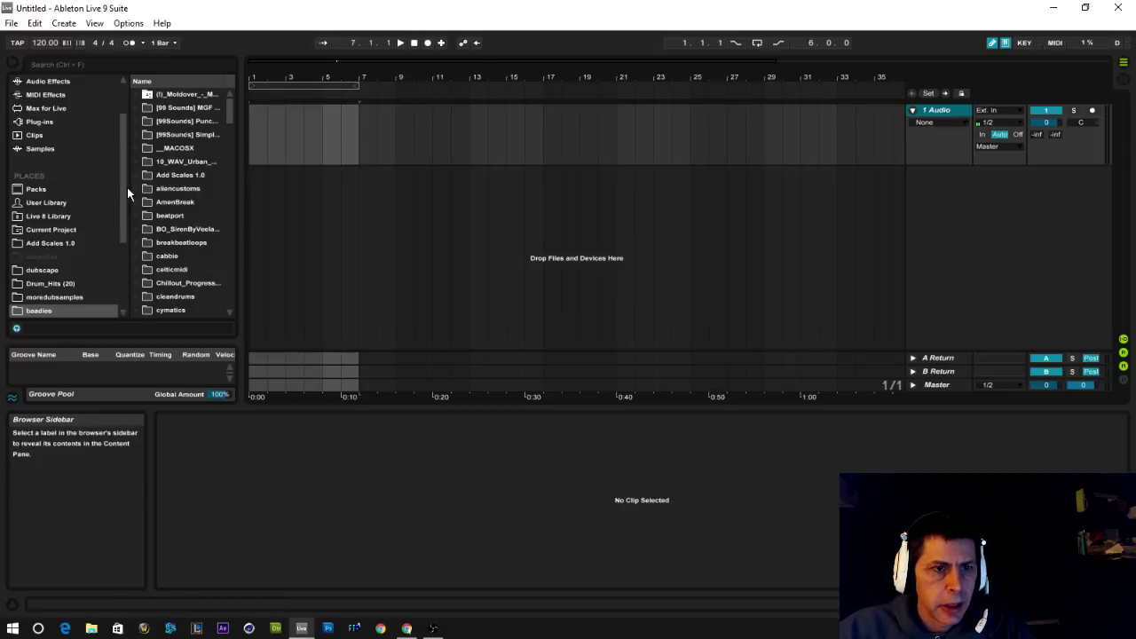
pyautogui.moveTo(127, 187); pyautogui.dragTo(122, 227)
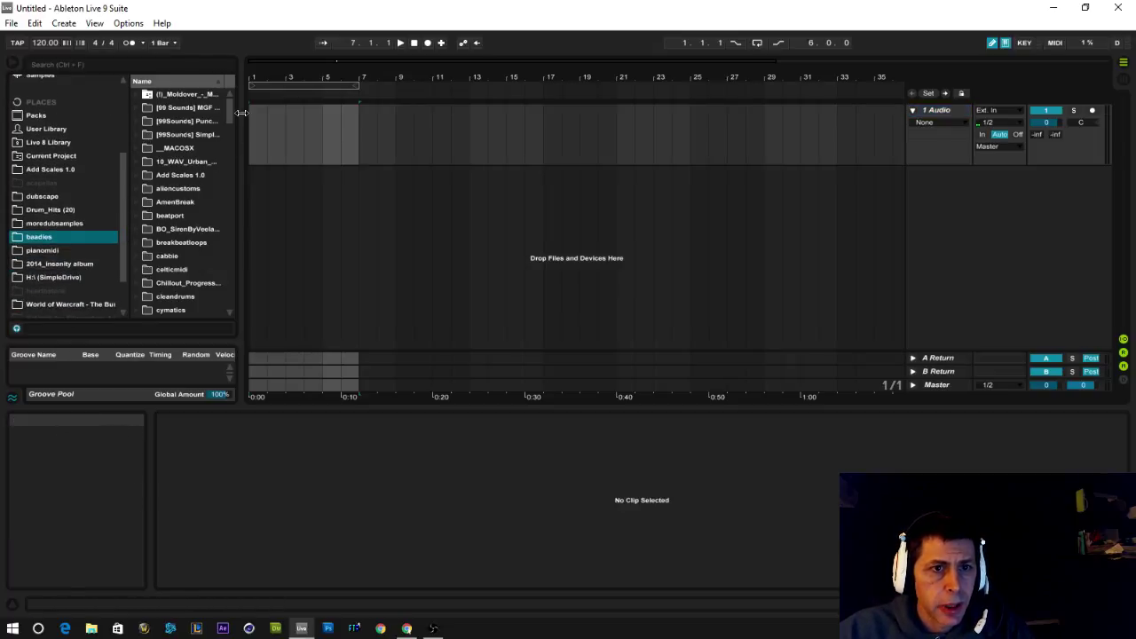
pyautogui.moveTo(228, 110); pyautogui.dragTo(227, 127)
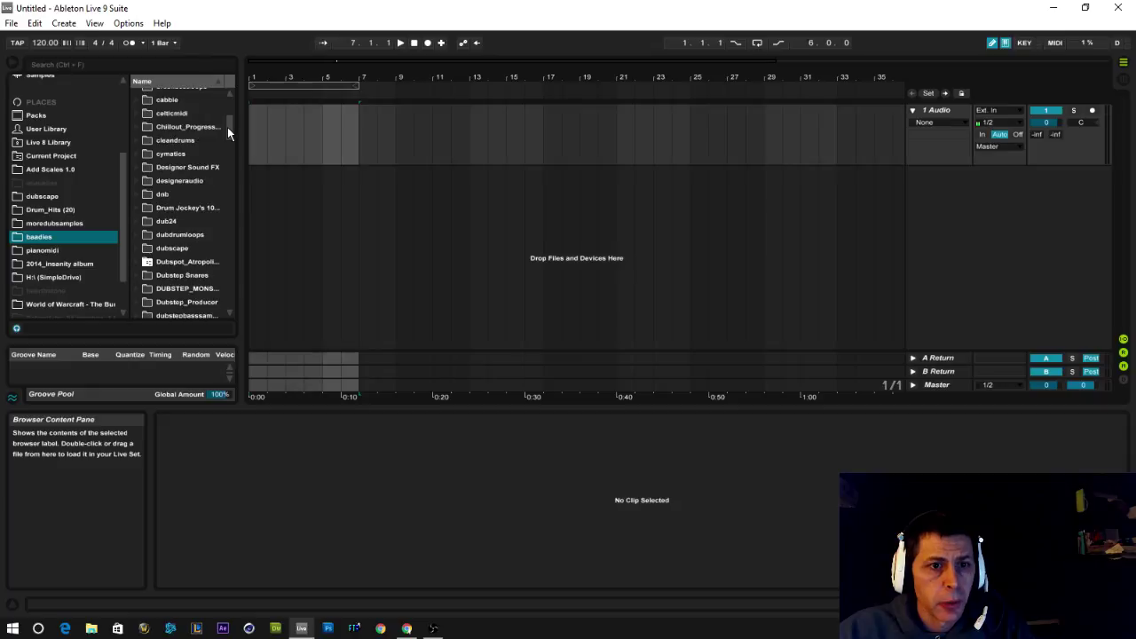
pyautogui.scroll(-10, 158, 276)
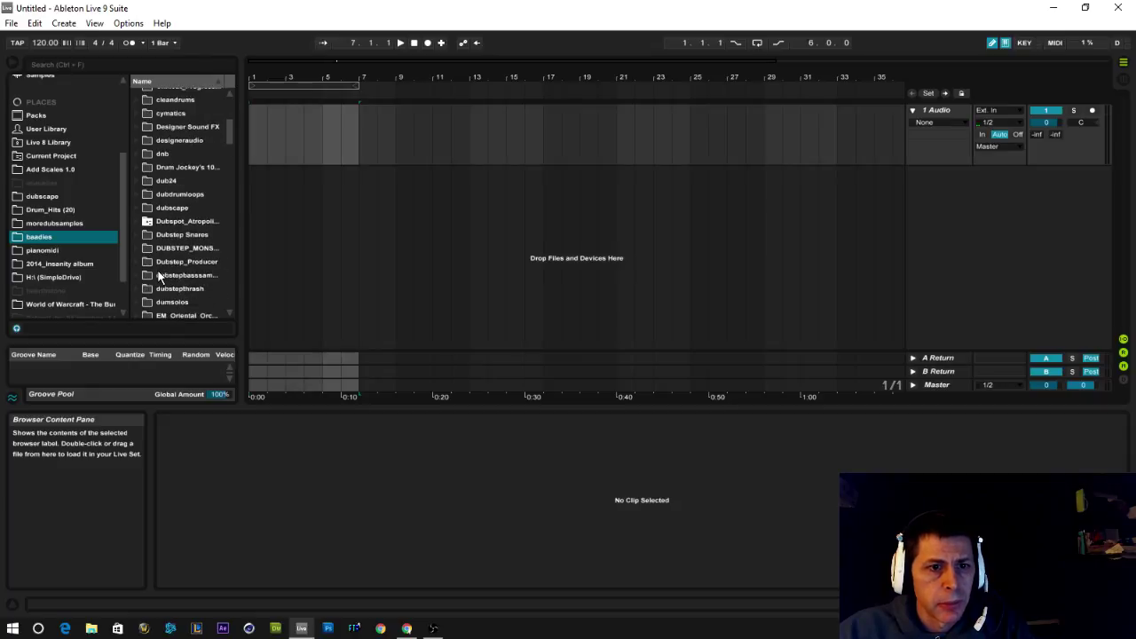
pyautogui.scroll(-3, 161, 269)
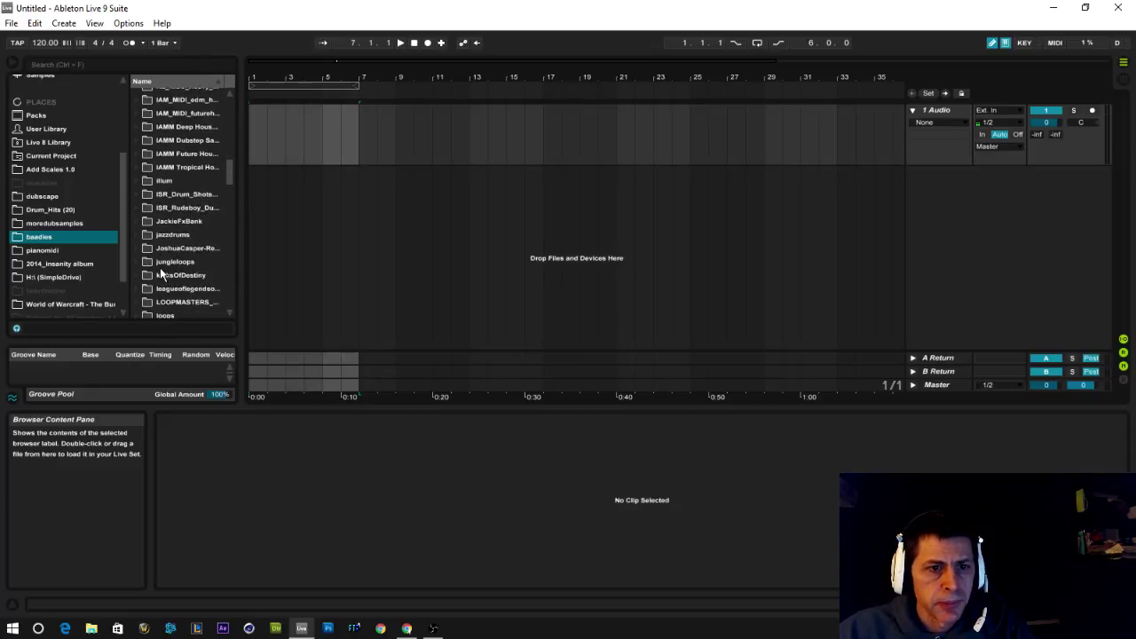
pyautogui.click(138, 264)
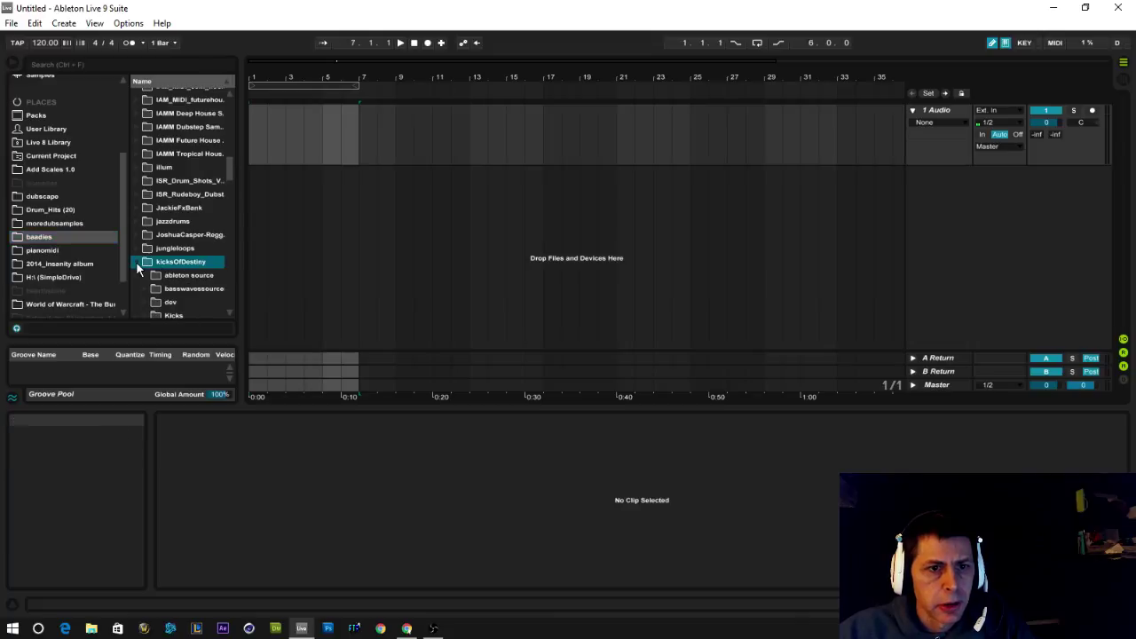
pyautogui.scroll(-5, 182, 240)
pyautogui.scroll(-2, 187, 240)
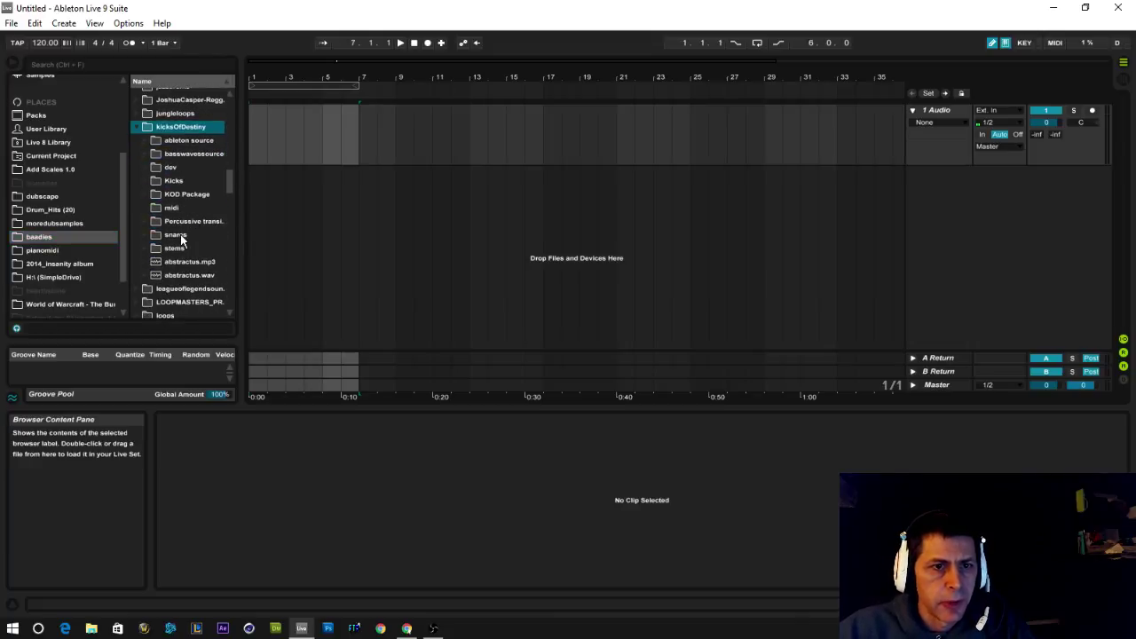
# Look through the KOD samples in the Kicks folder of kicksOfDestiny, and collapse the folder
pyautogui.click(175, 181)
pyautogui.click(175, 235)
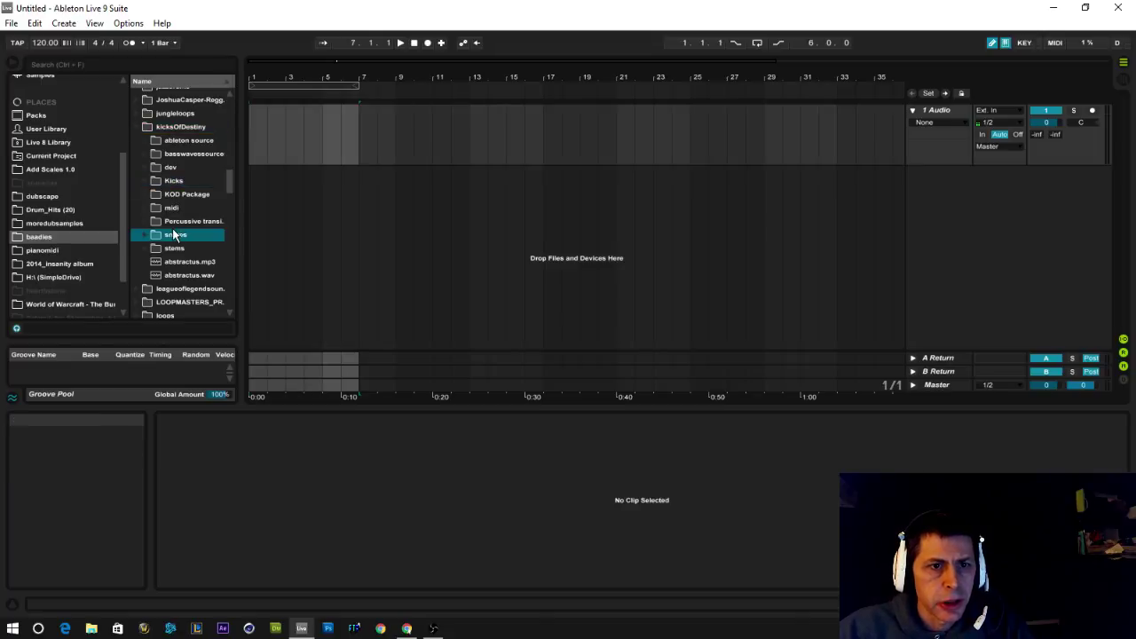
pyautogui.click(174, 247)
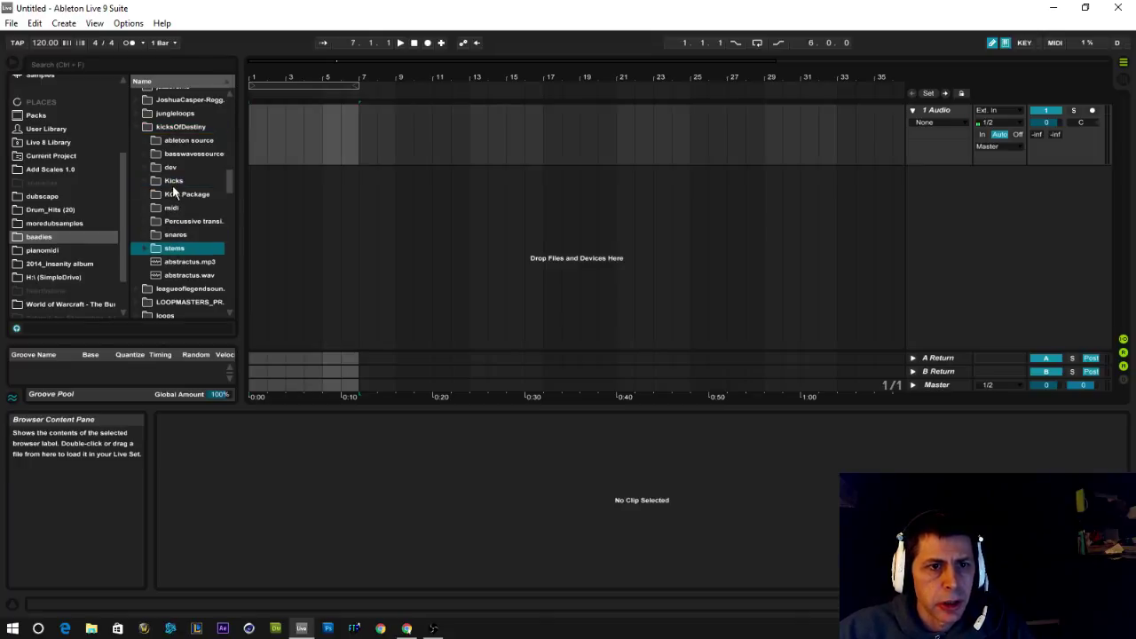
pyautogui.click(162, 183)
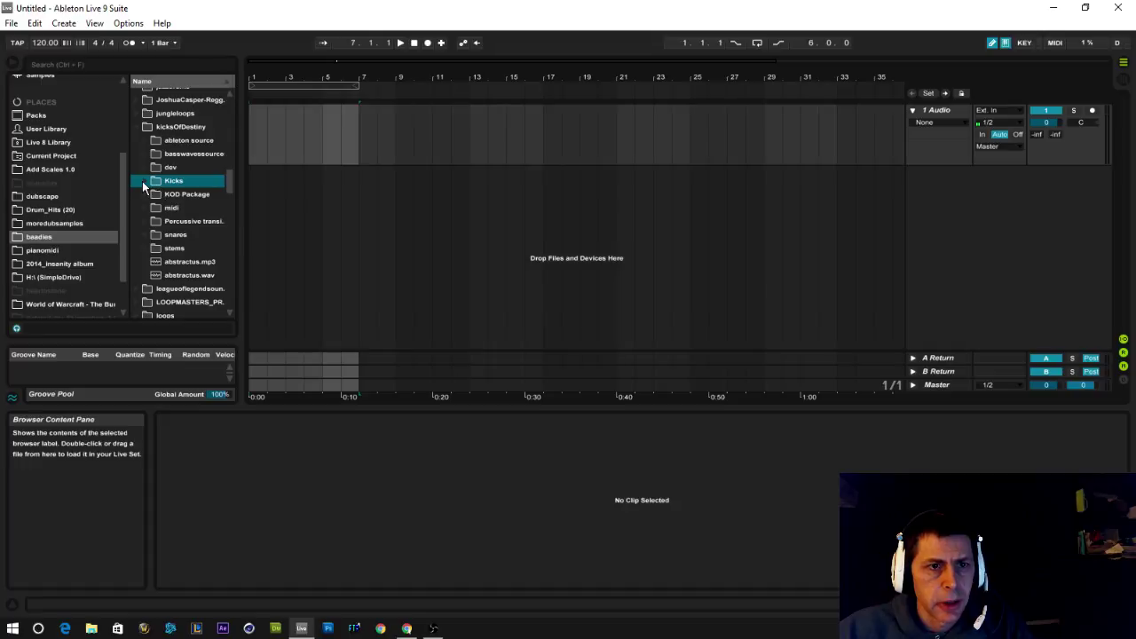
pyautogui.click(143, 181)
pyautogui.scroll(-5, 174, 235)
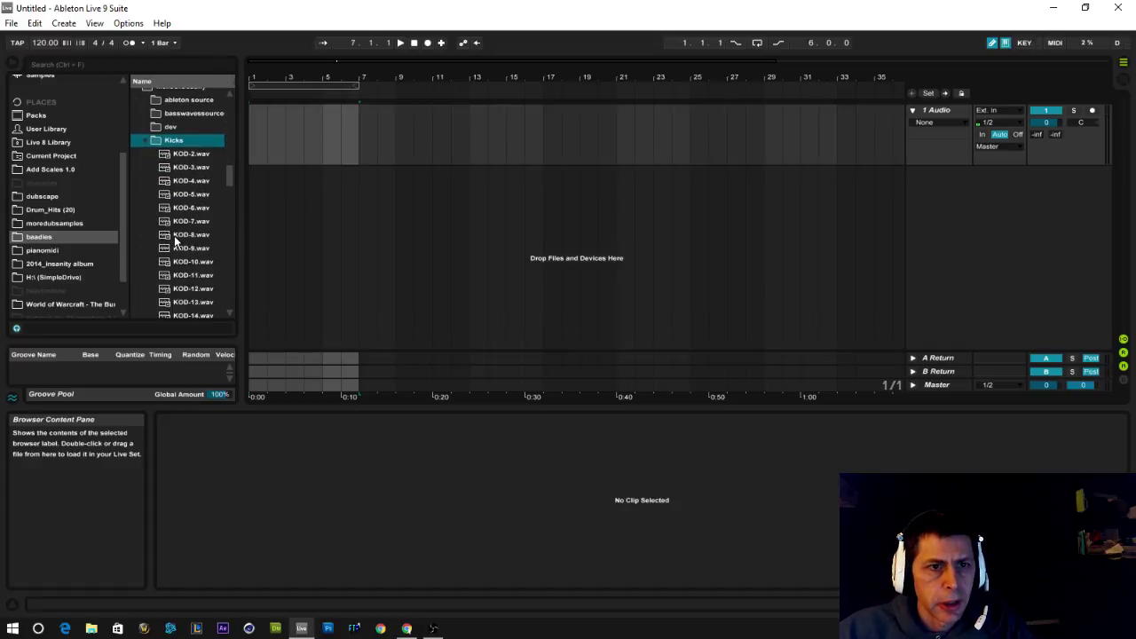
pyautogui.scroll(2, 175, 240)
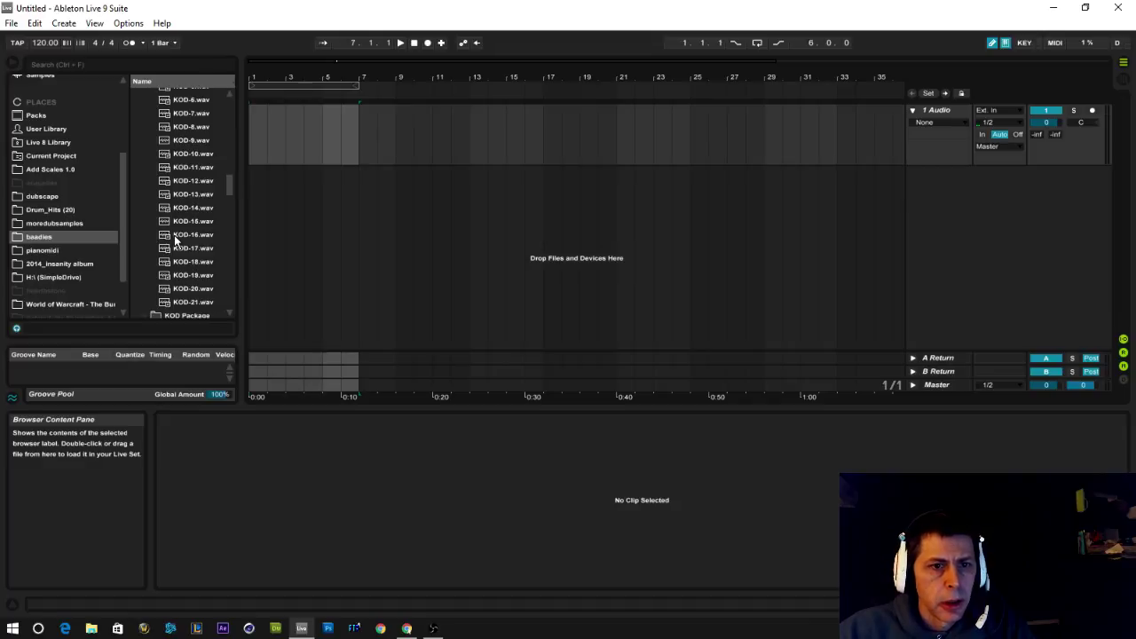
pyautogui.scroll(6, 175, 240)
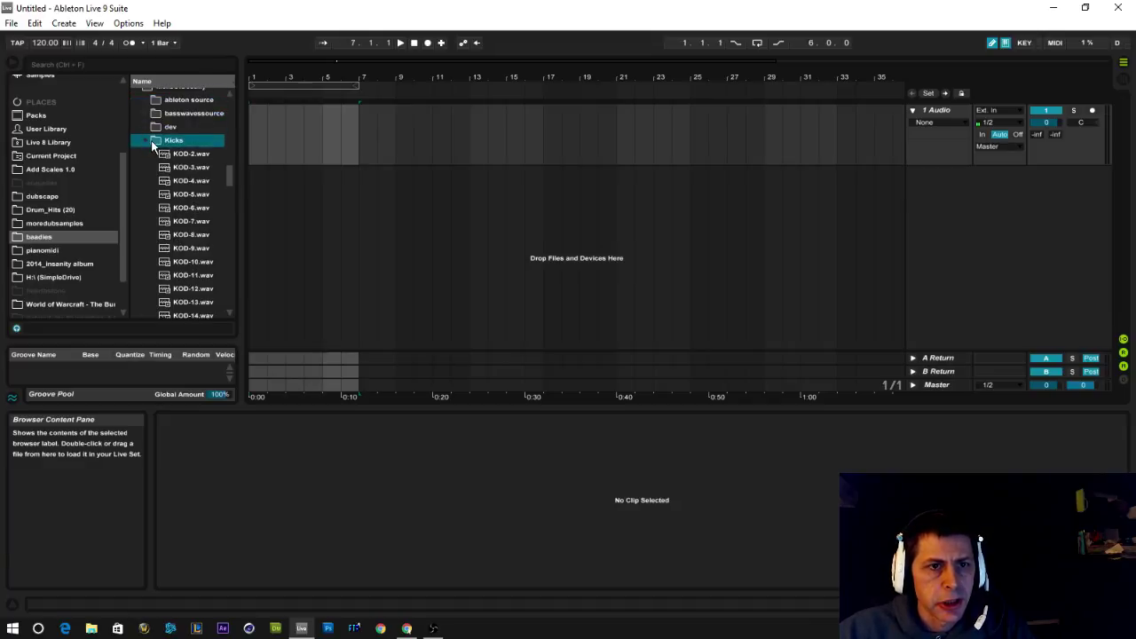
pyautogui.click(151, 140)
# Widen the browser to about twice its width and expand the Kicks folder
pyautogui.moveTo(237, 204); pyautogui.dragTo(484, 235)
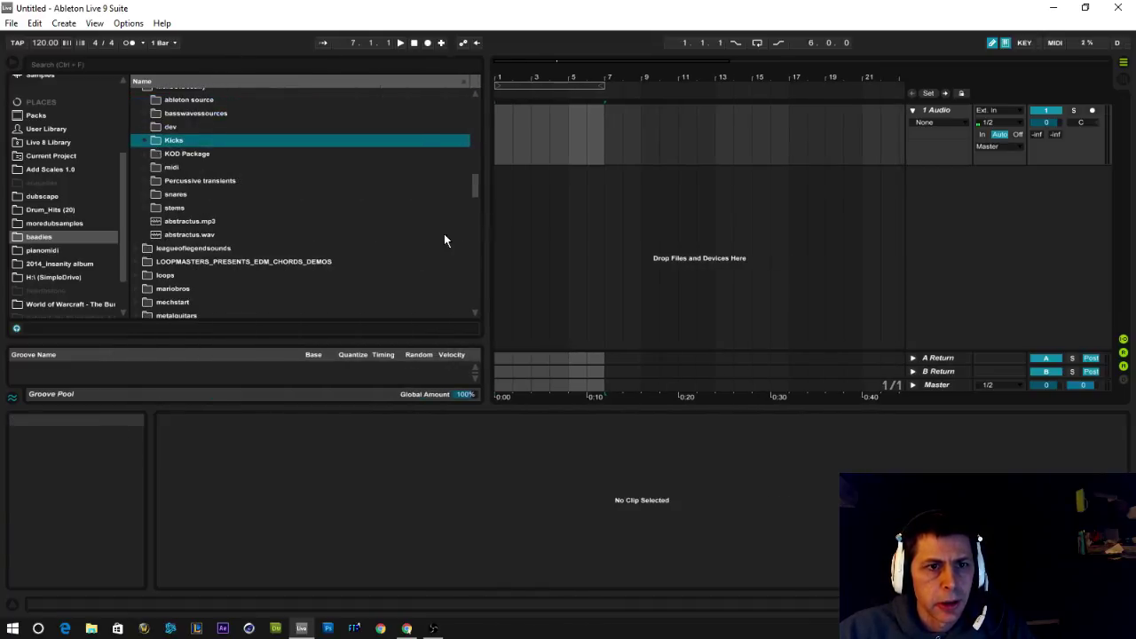
pyautogui.scroll(2, 311, 204)
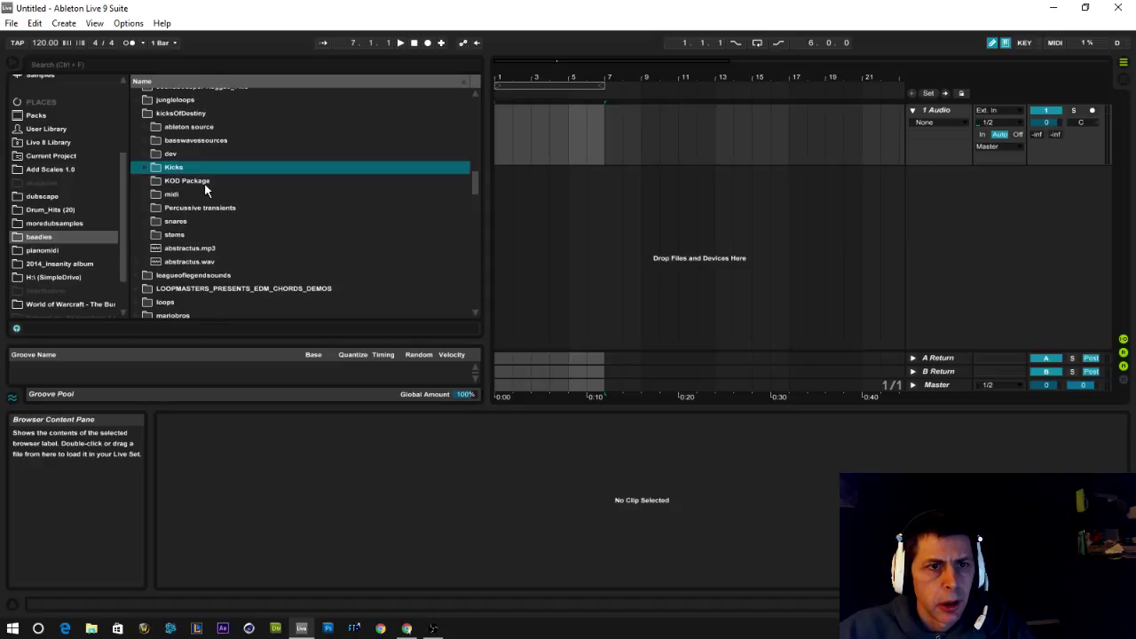
pyautogui.click(143, 165)
# Examine the full list of KOD kick samples in the Kicks folder
pyautogui.scroll(-8, 245, 213)
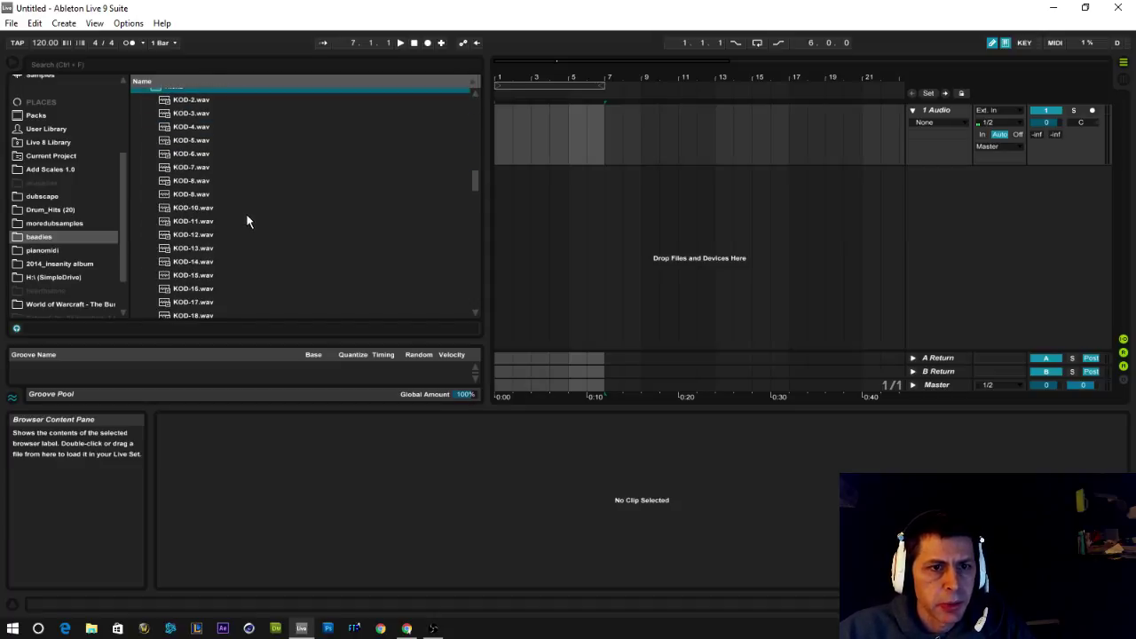
pyautogui.scroll(6, 279, 213)
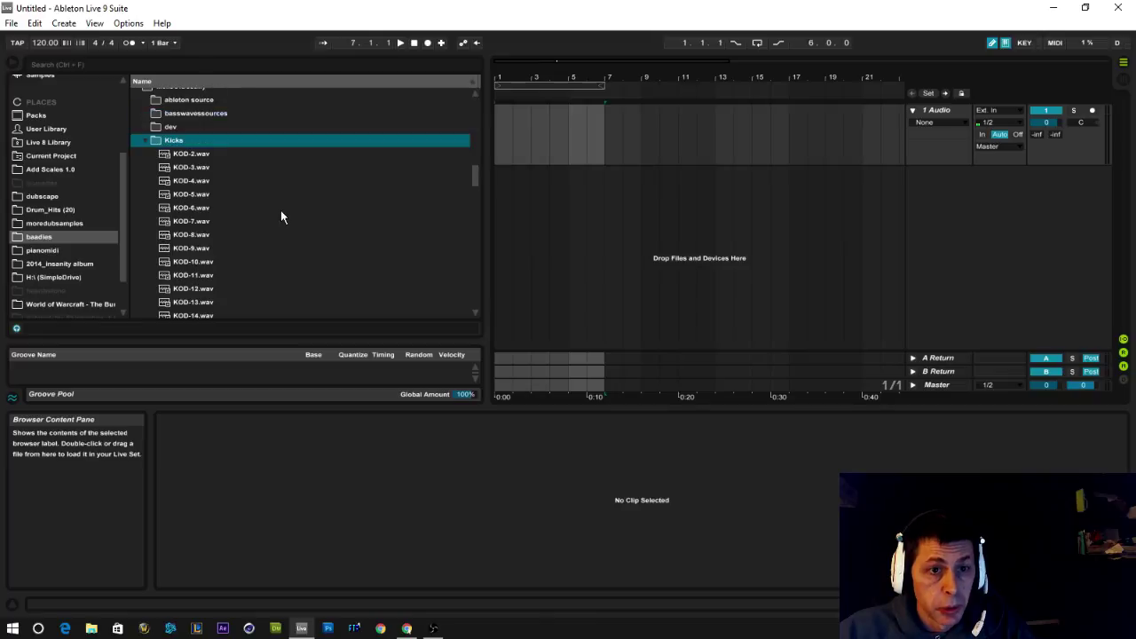
pyautogui.scroll(-5, 280, 215)
pyautogui.scroll(-7, 280, 215)
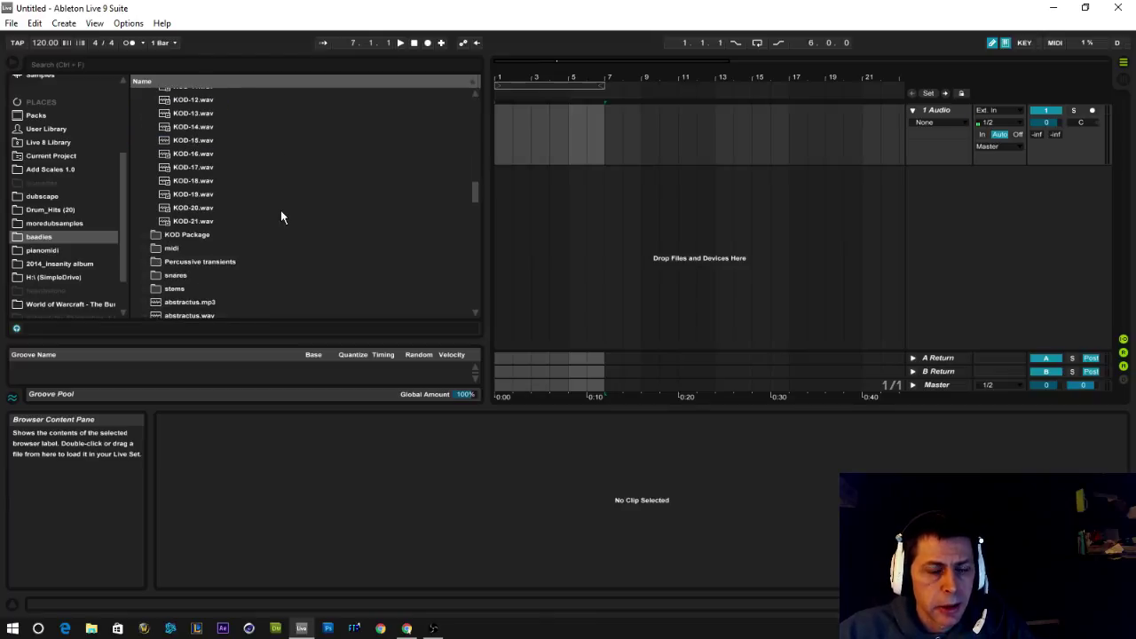
pyautogui.scroll(7, 280, 211)
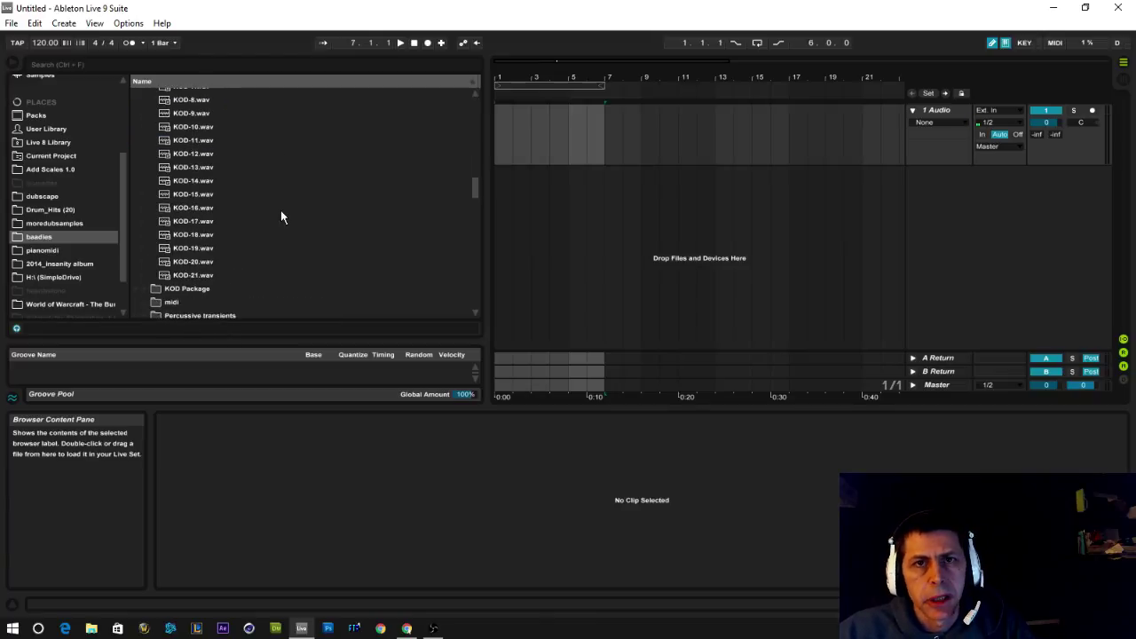
pyautogui.scroll(3, 281, 217)
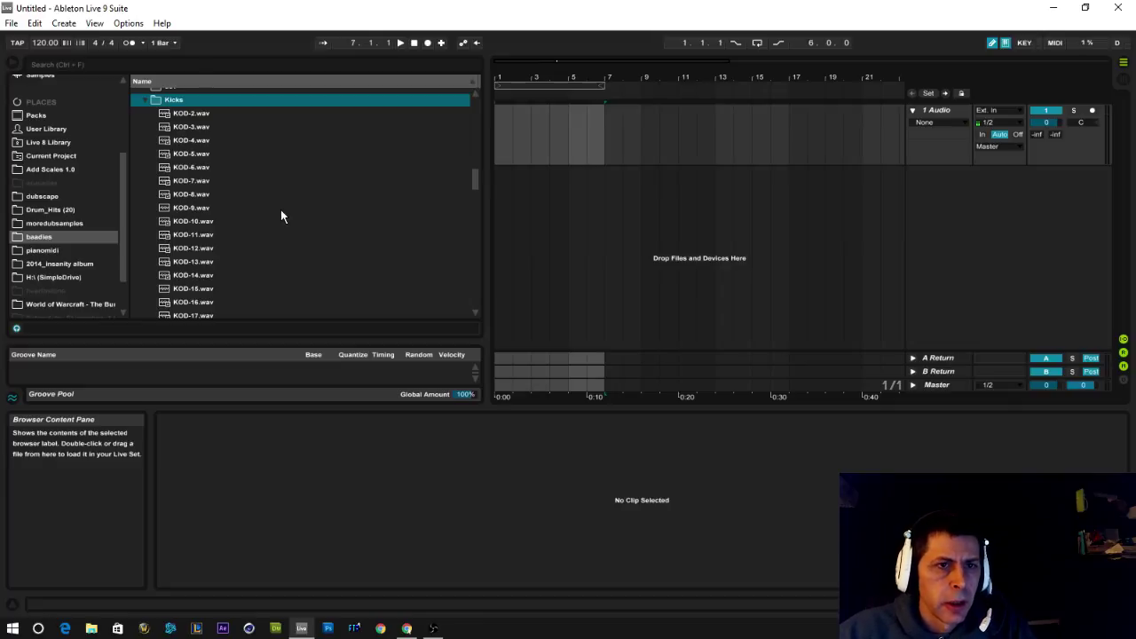
pyautogui.scroll(-1, 280, 214)
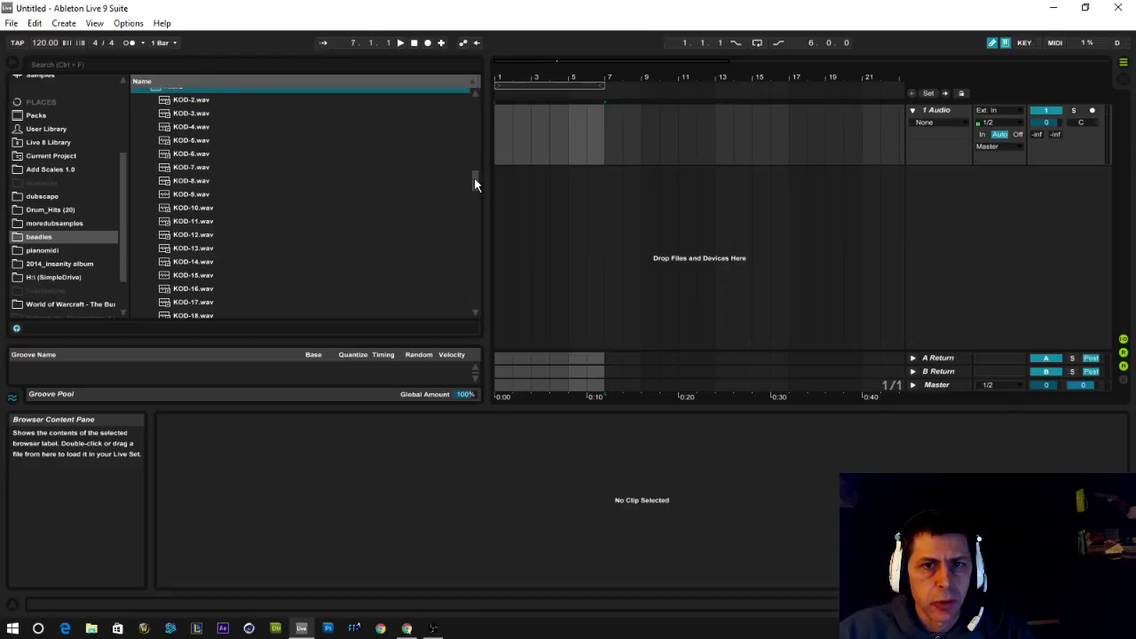
pyautogui.scroll(2, 475, 177)
pyautogui.scroll(-2, 195, 245)
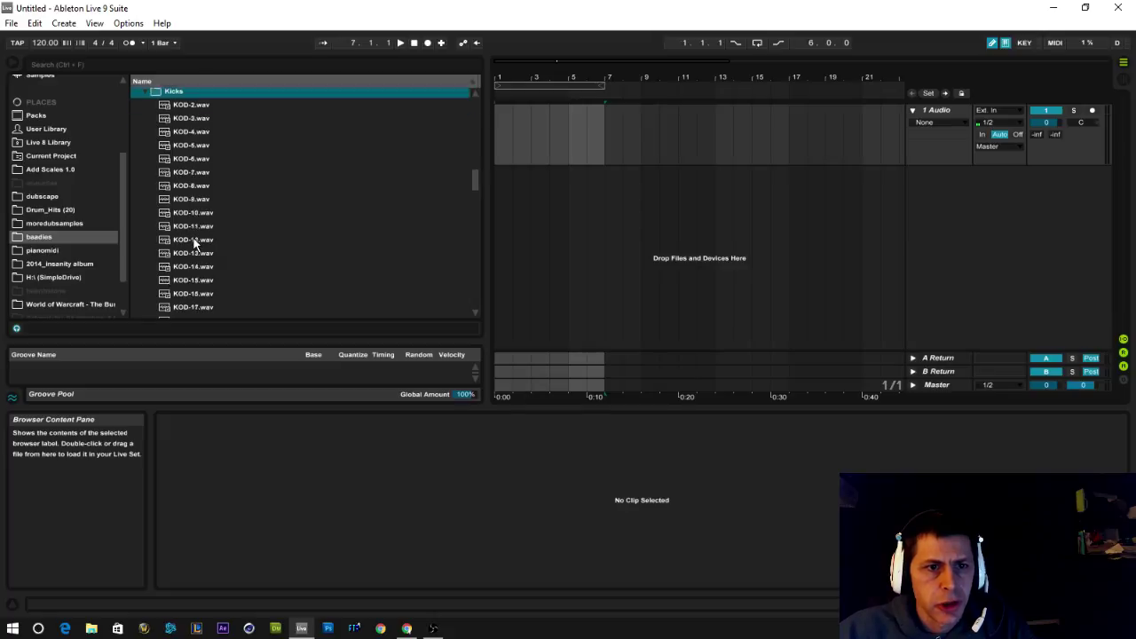
# Expand the Percussive transients folder in kicksOfDestiny and look over its DarkSock-Transient samples
pyautogui.scroll(-13, 194, 240)
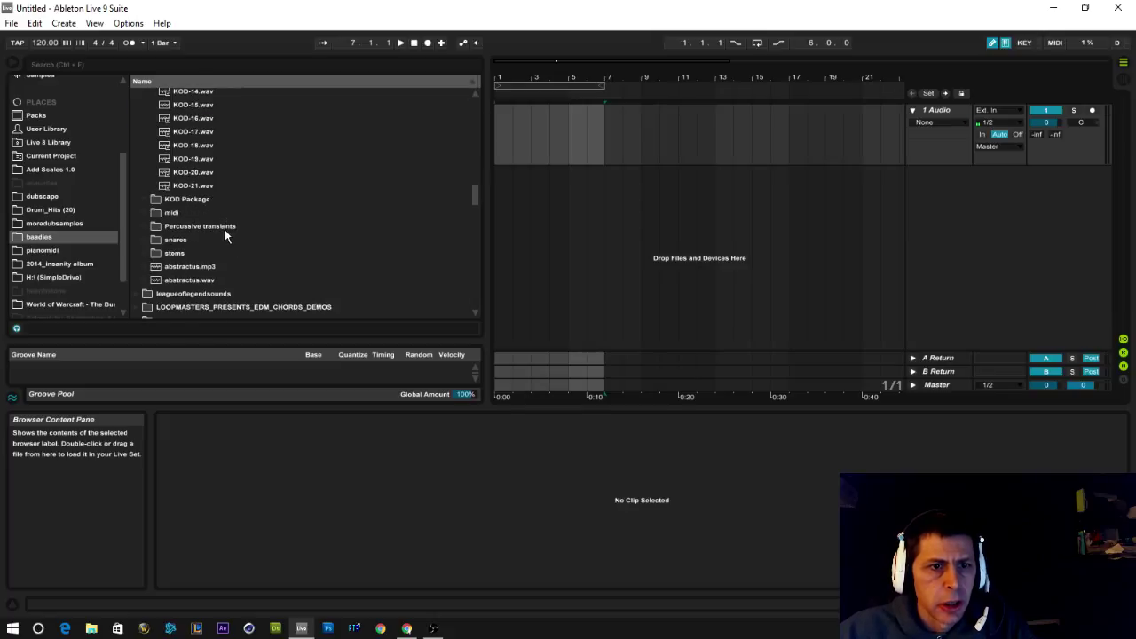
pyautogui.click(148, 226)
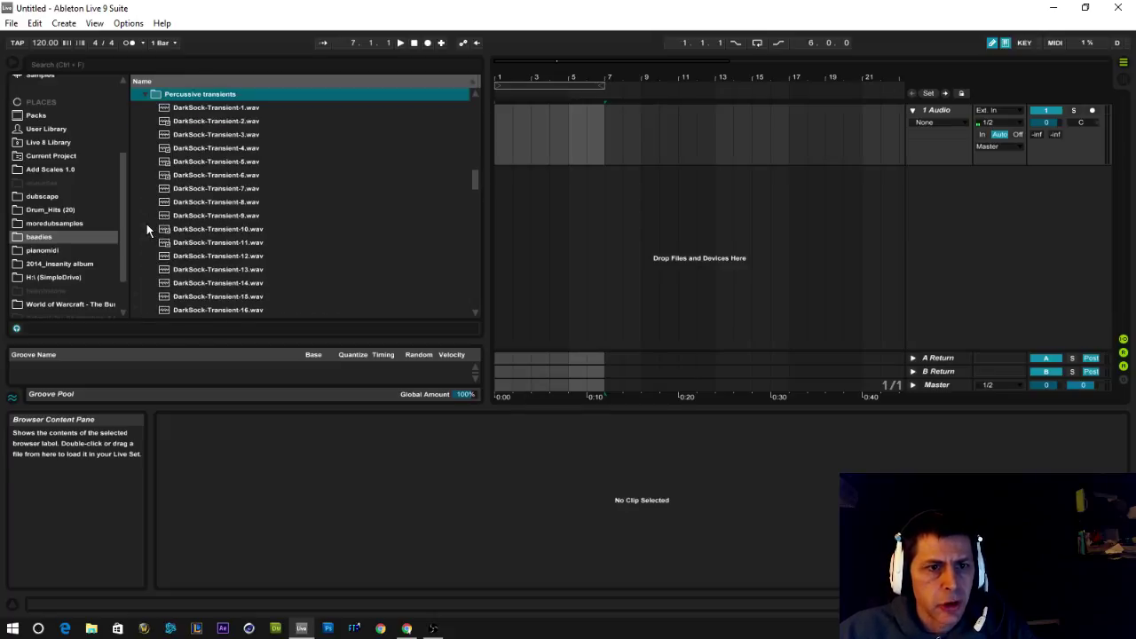
pyautogui.scroll(5, 324, 216)
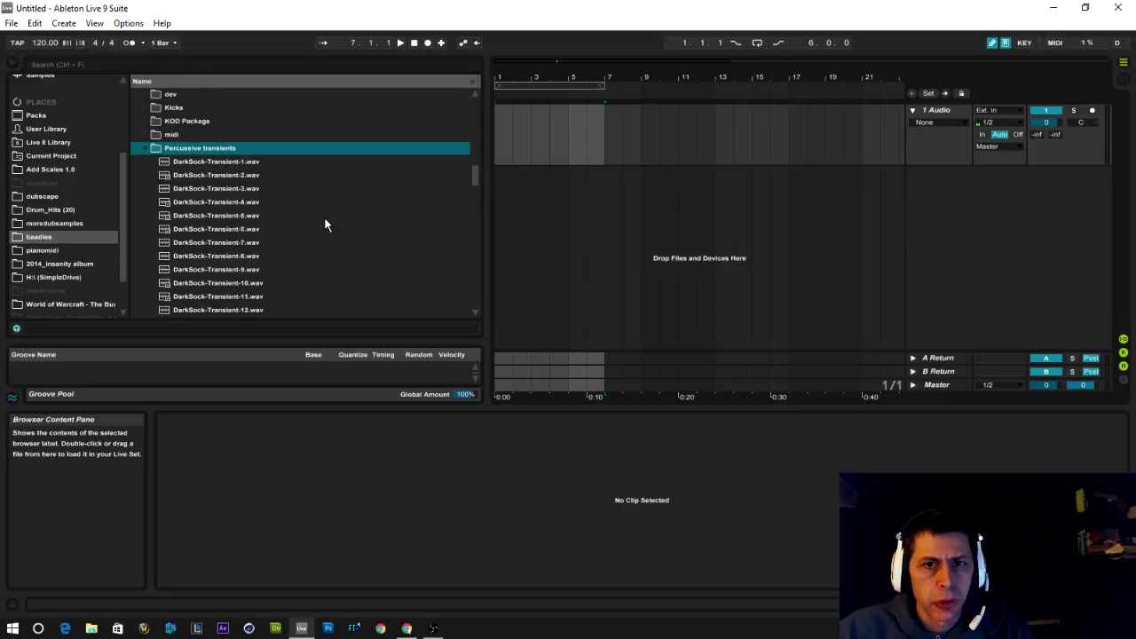
pyautogui.scroll(-7, 323, 218)
pyautogui.scroll(8, 322, 226)
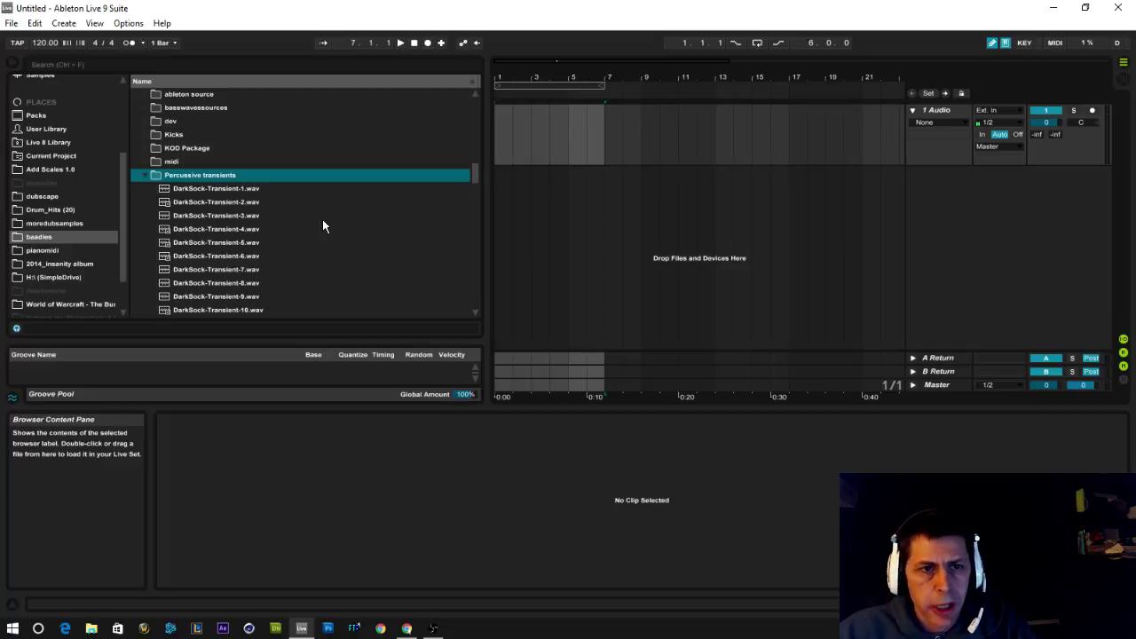
# Preview the samples DarkSock-Transient-3, 2, and 5 through 9 in the Percussive transients folder
pyautogui.click(166, 217)
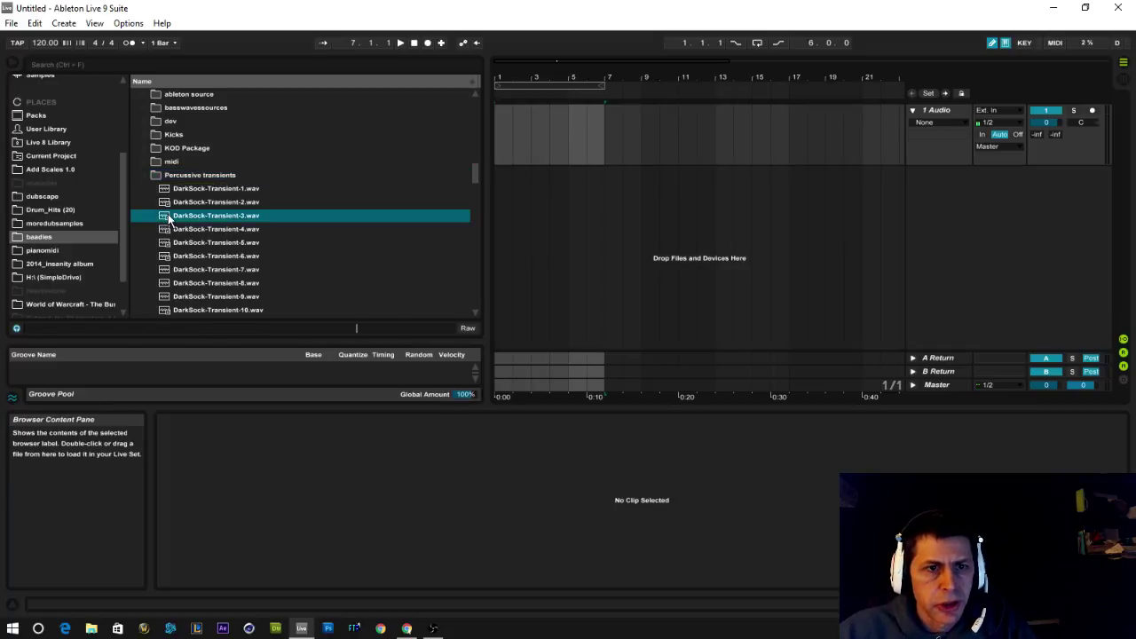
pyautogui.click(167, 203)
pyautogui.click(157, 249)
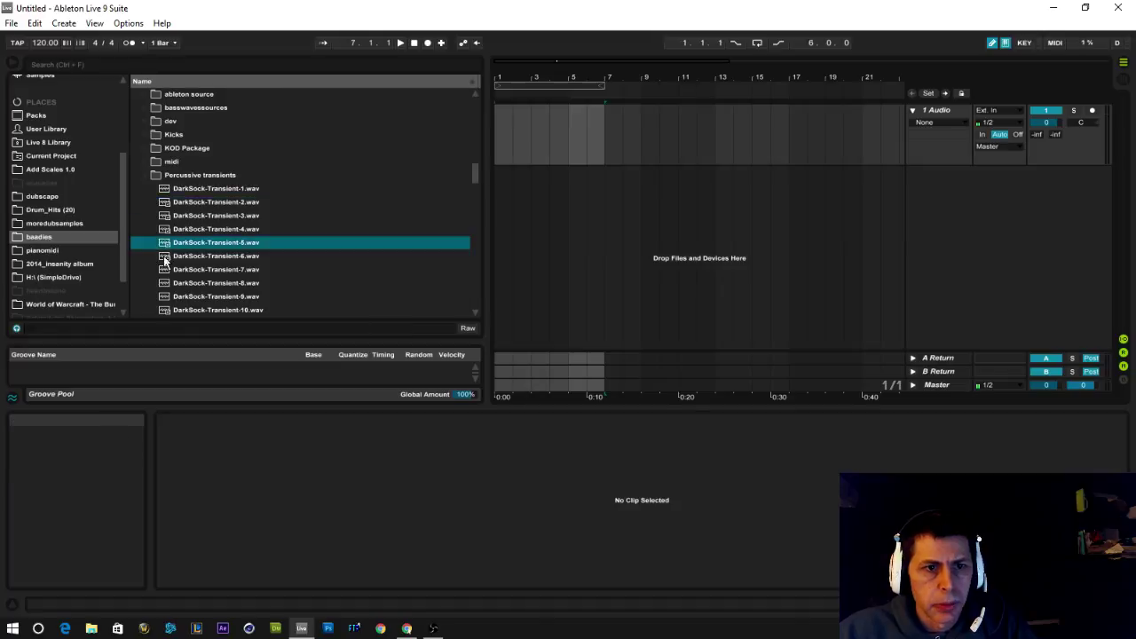
pyautogui.click(169, 258)
pyautogui.click(168, 270)
pyautogui.click(167, 282)
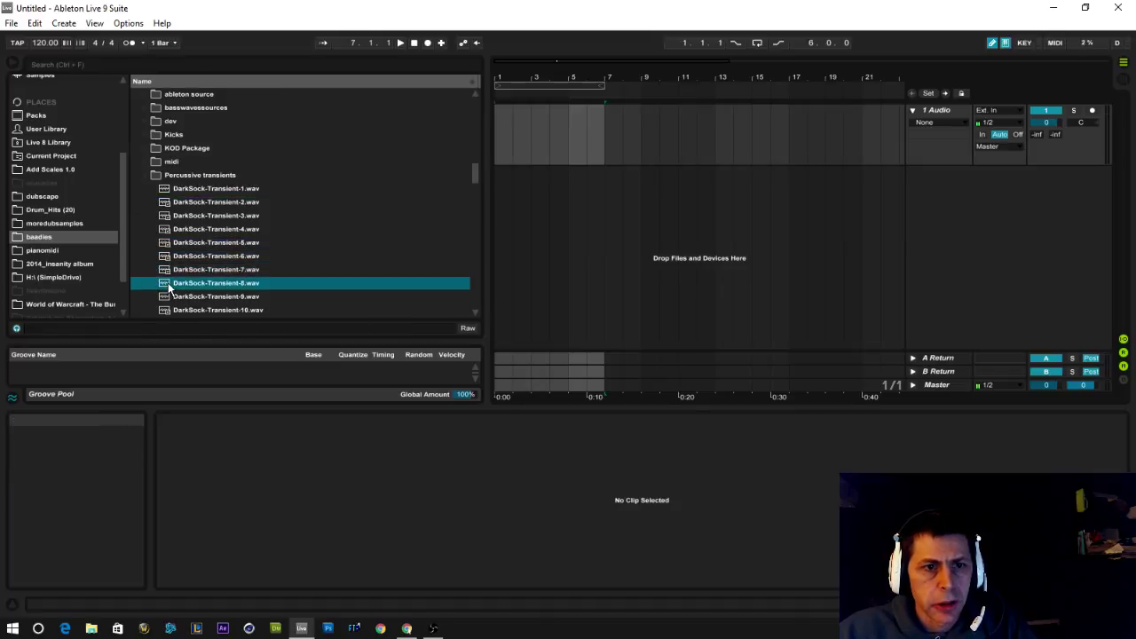
pyautogui.scroll(-1, 233, 278)
pyautogui.click(188, 272)
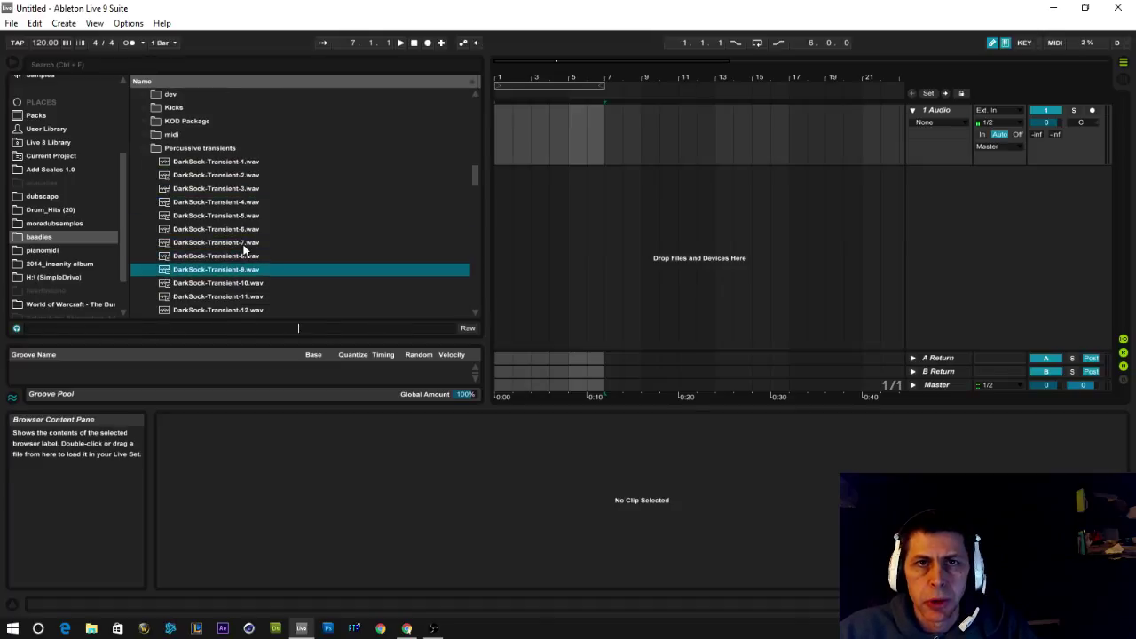
# Preview the samples DarkSock-Transient-10 through DarkSock-Transient-15 in order
pyautogui.scroll(-2, 242, 248)
pyautogui.click(172, 259)
pyautogui.click(172, 272)
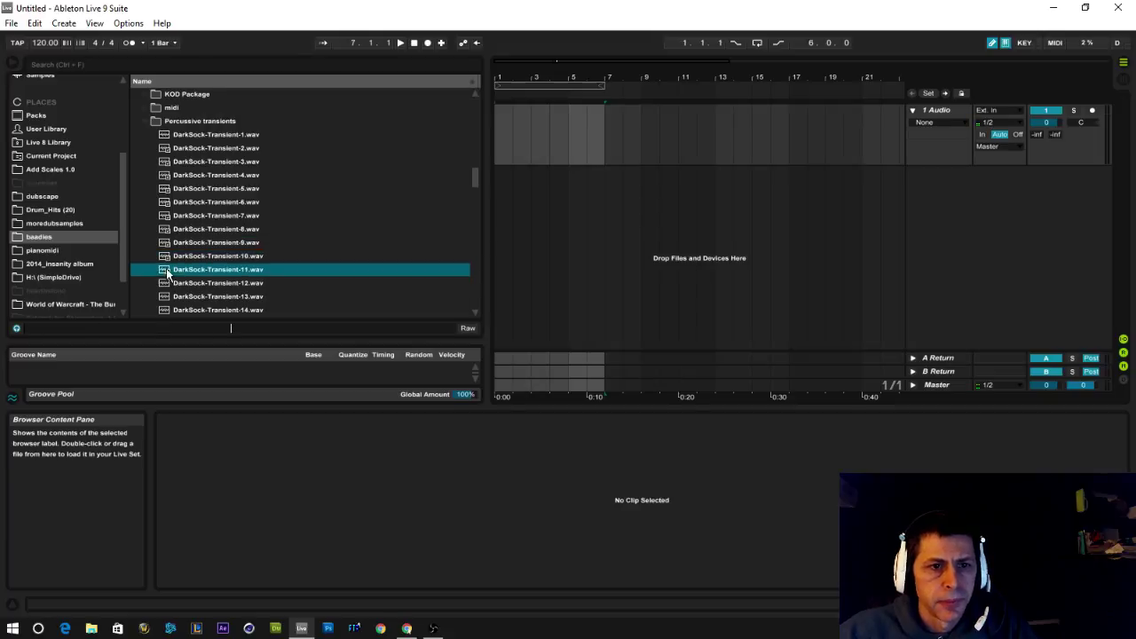
pyautogui.click(168, 284)
pyautogui.scroll(-1, 177, 258)
pyautogui.click(175, 260)
pyautogui.click(176, 271)
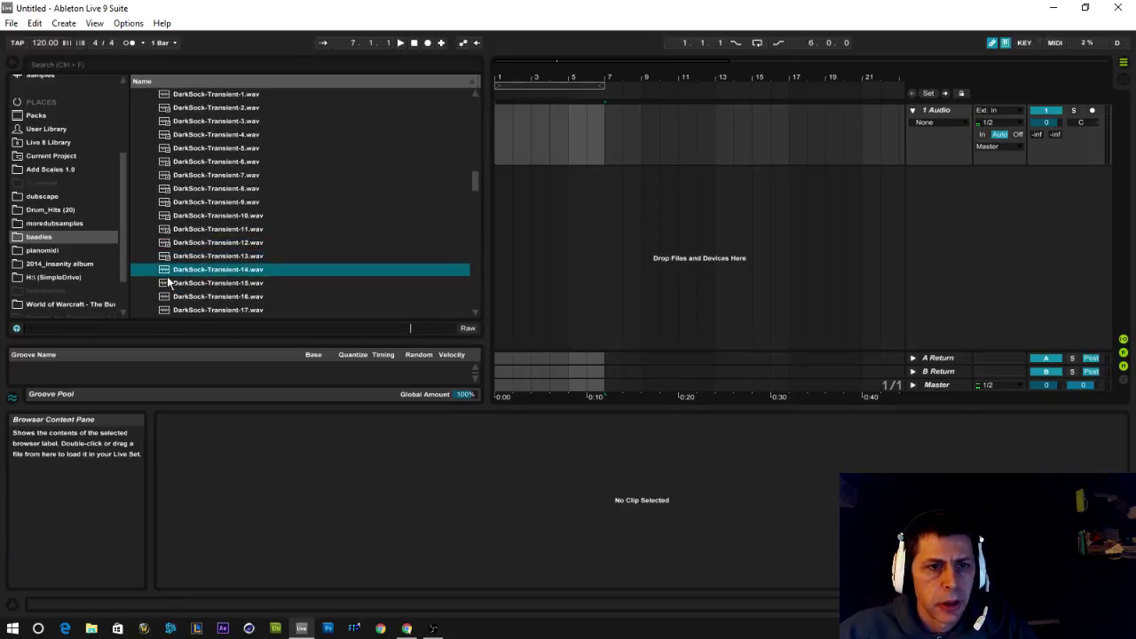
pyautogui.click(174, 282)
# Preview the samples DarkSock-Transient-16 through DarkSock-Transient-22 in order
pyautogui.scroll(-2, 174, 257)
pyautogui.click(174, 229)
pyautogui.click(169, 242)
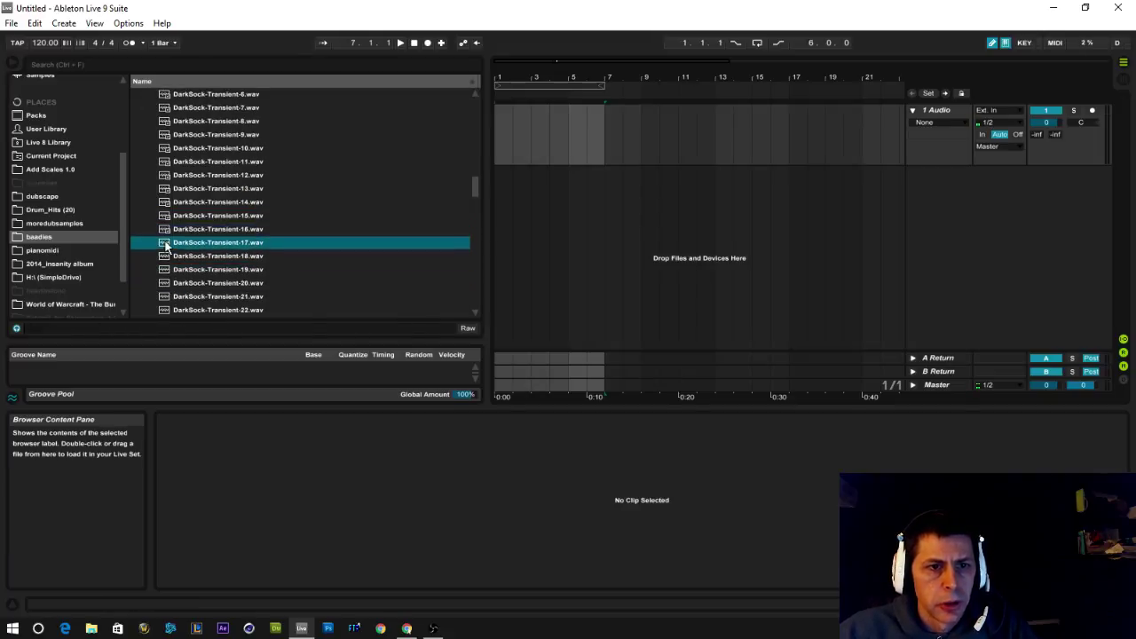
pyautogui.click(166, 256)
pyautogui.click(165, 269)
pyautogui.click(167, 284)
pyautogui.scroll(-2, 169, 267)
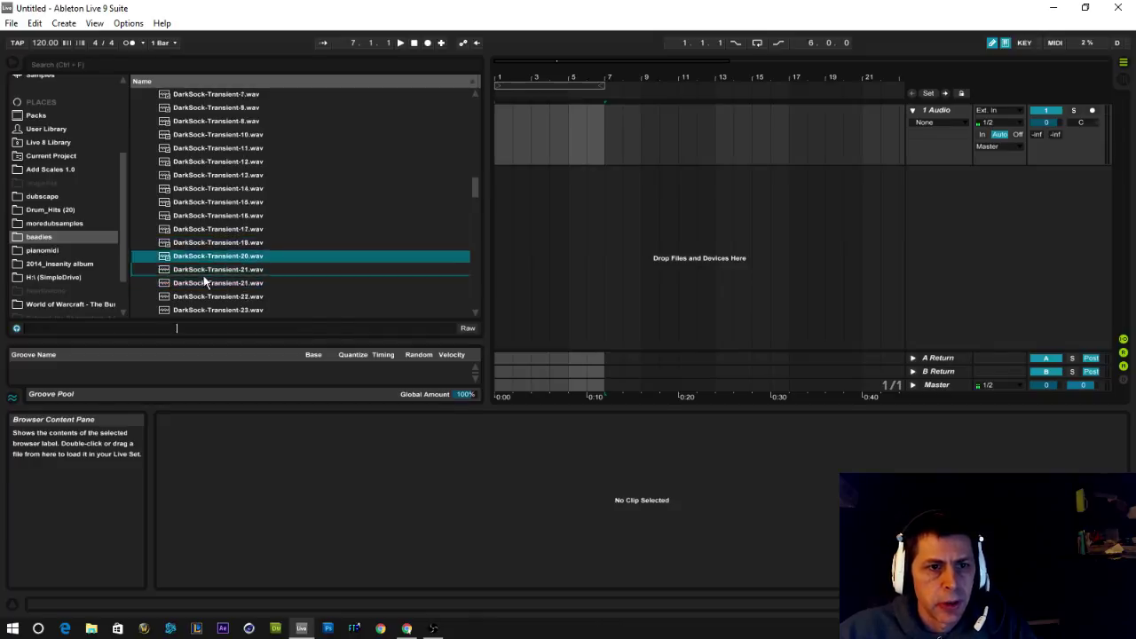
pyautogui.click(178, 243)
pyautogui.click(166, 258)
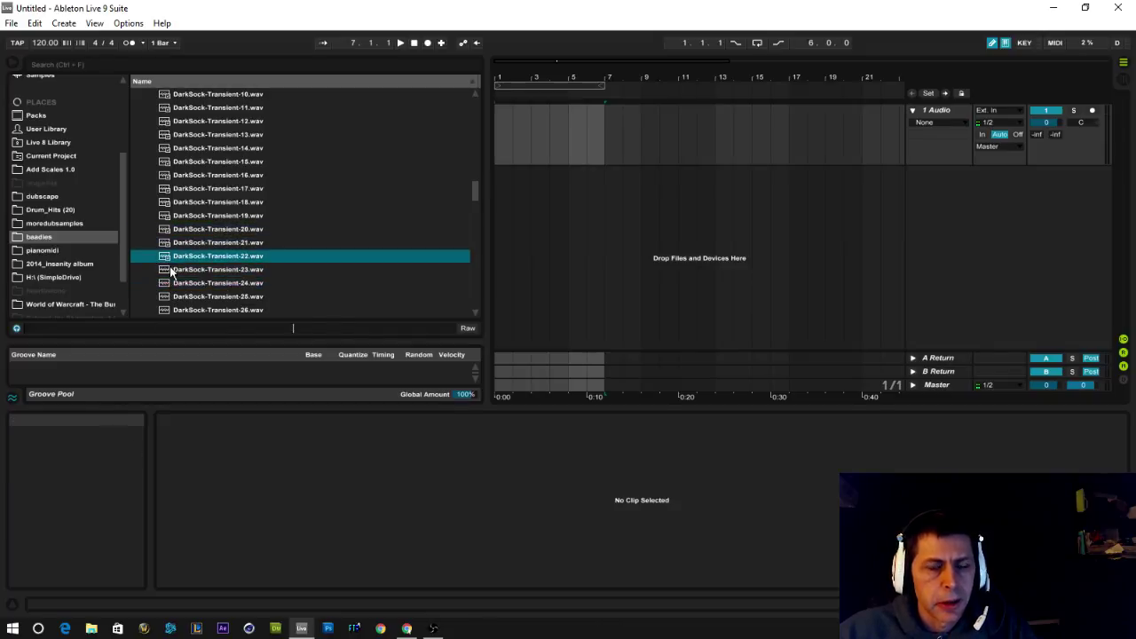
# Preview DarkSock-Transient-23 and 24, return to 22 and 21, and look back over the Percussive transients folder
pyautogui.click(167, 270)
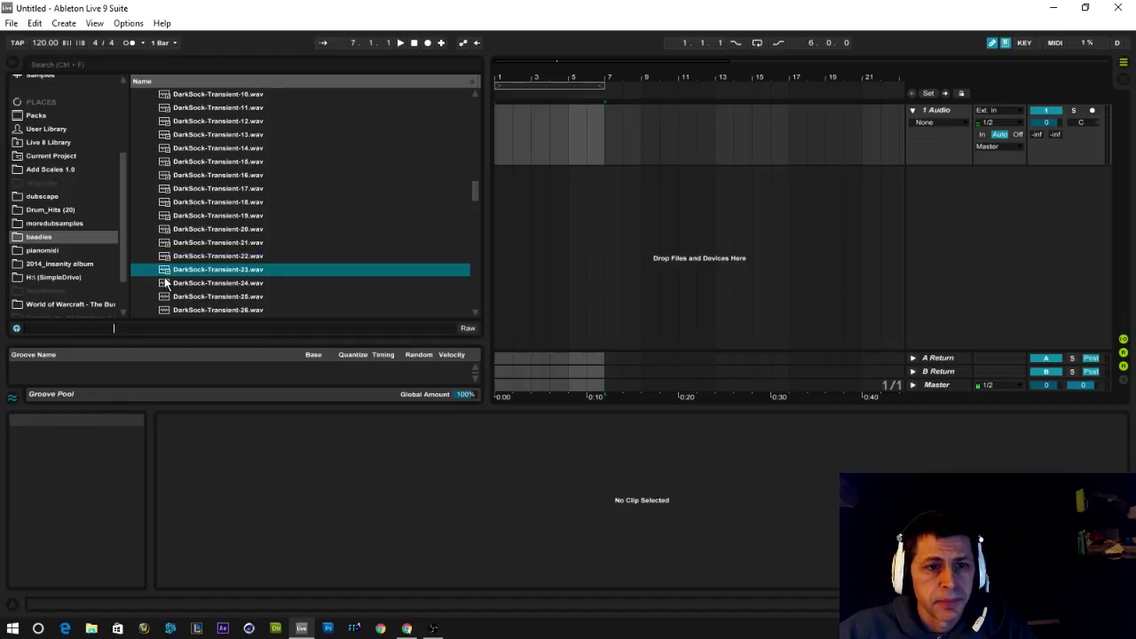
pyautogui.click(164, 278)
pyautogui.scroll(-2, 193, 275)
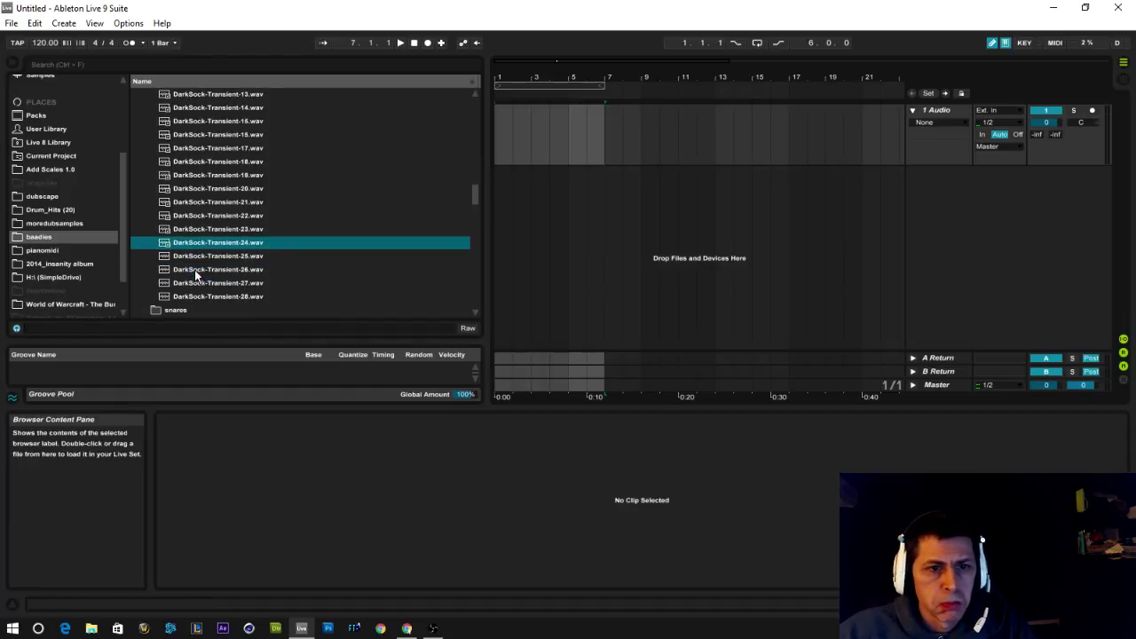
pyautogui.click(165, 216)
pyautogui.click(164, 204)
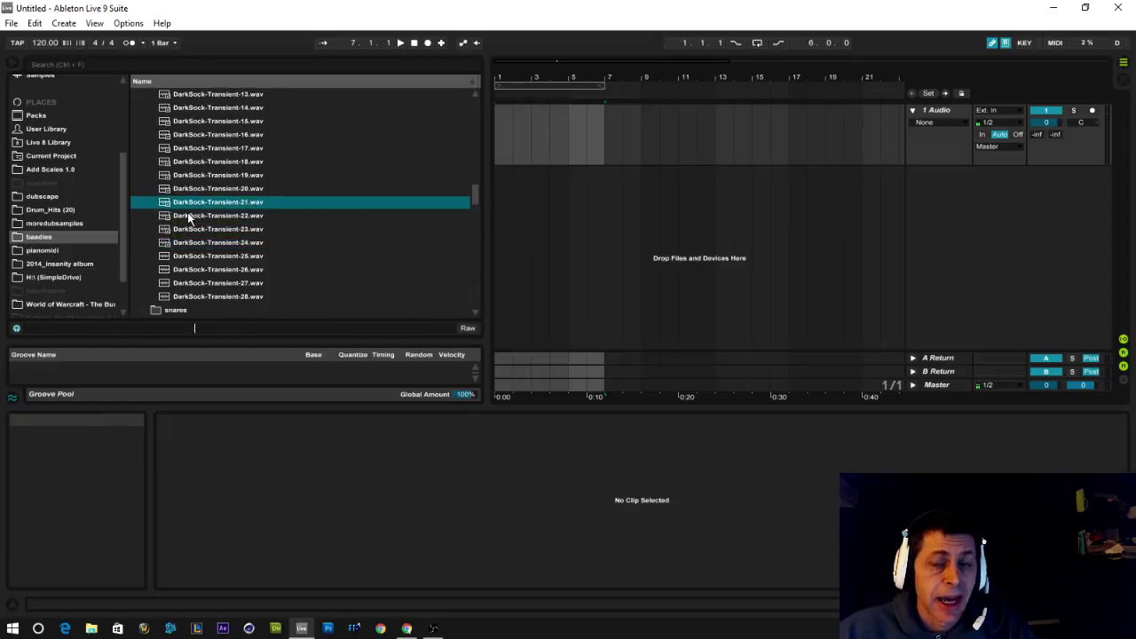
pyautogui.scroll(2, 245, 242)
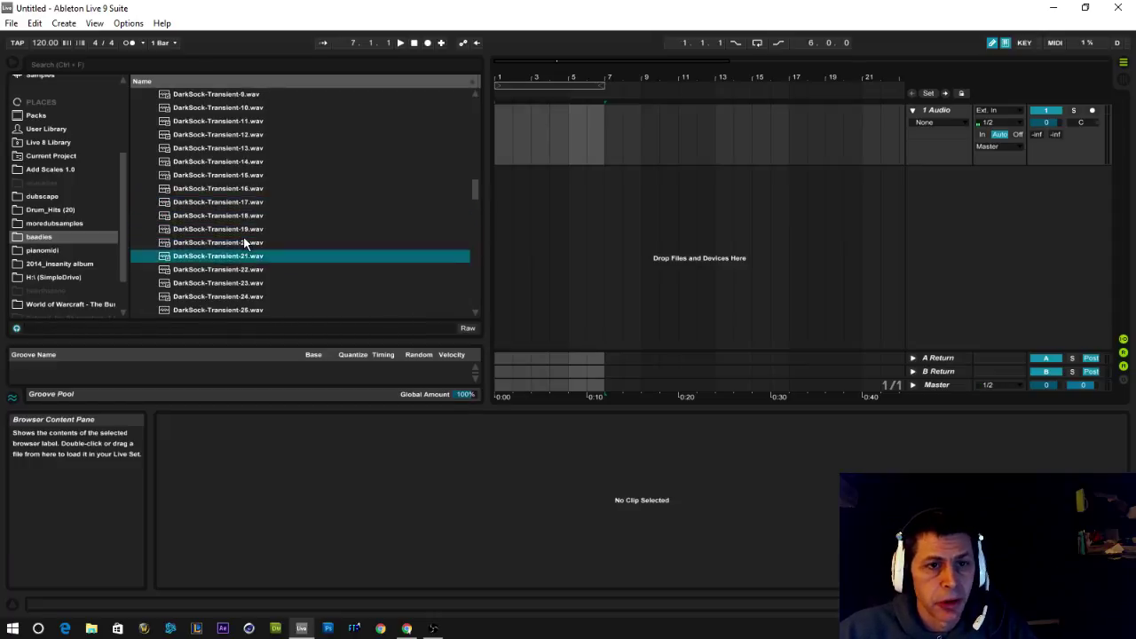
pyautogui.scroll(5, 221, 224)
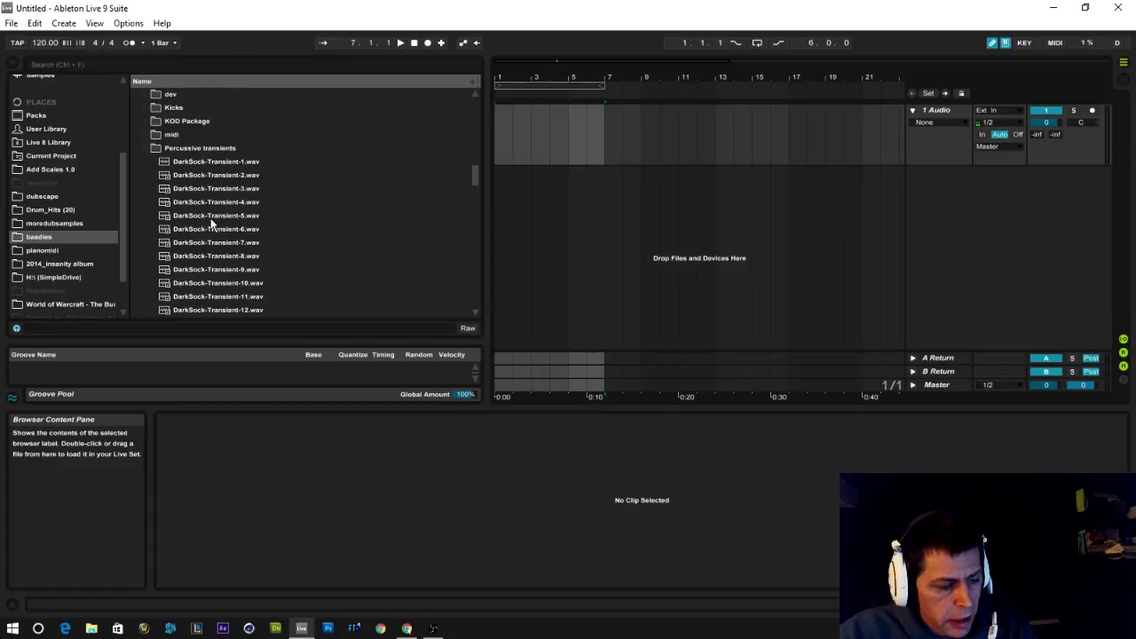
pyautogui.scroll(1, 212, 223)
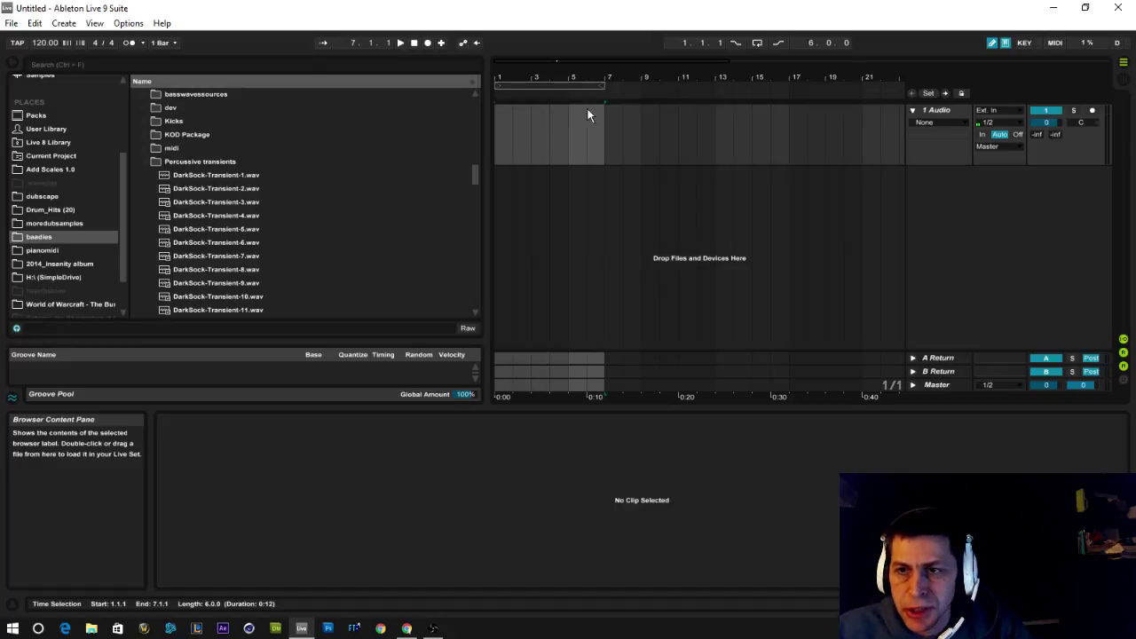
# Narrow the browser to widen the arrangement and insert a second audio track below 1 Audio
pyautogui.moveTo(486, 239); pyautogui.dragTo(337, 240)
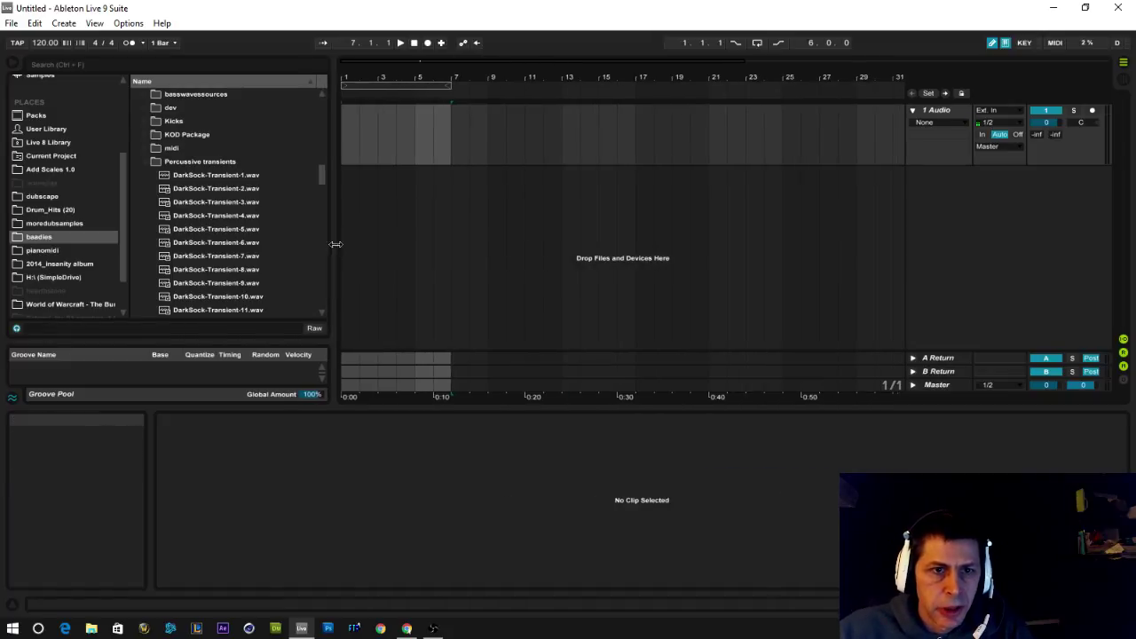
pyautogui.rightClick(923, 181)
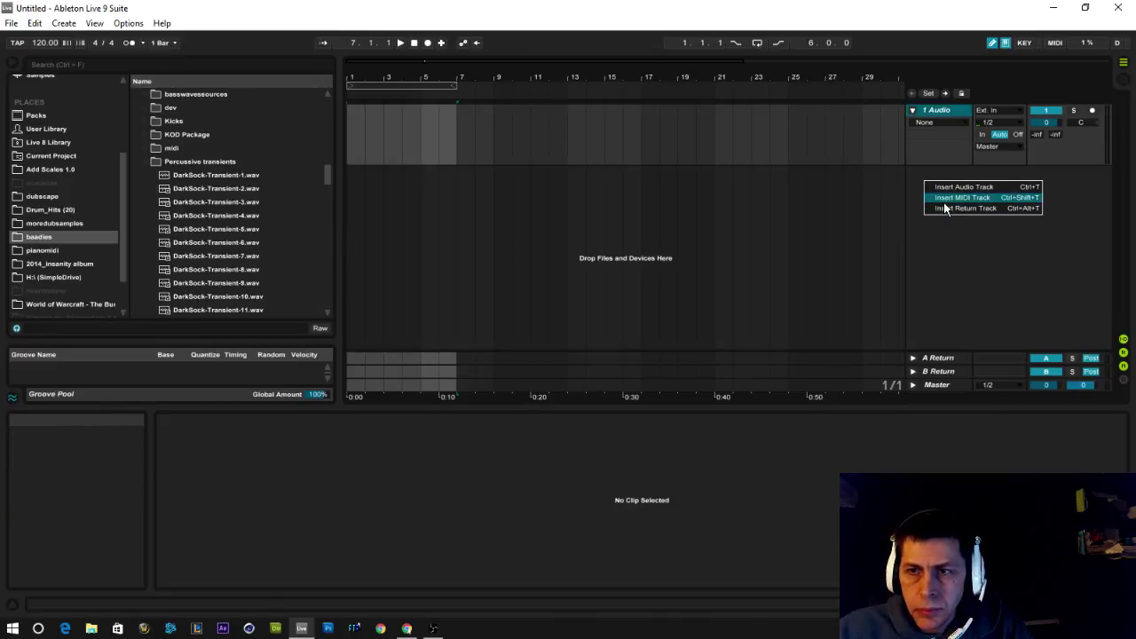
pyautogui.click(931, 181)
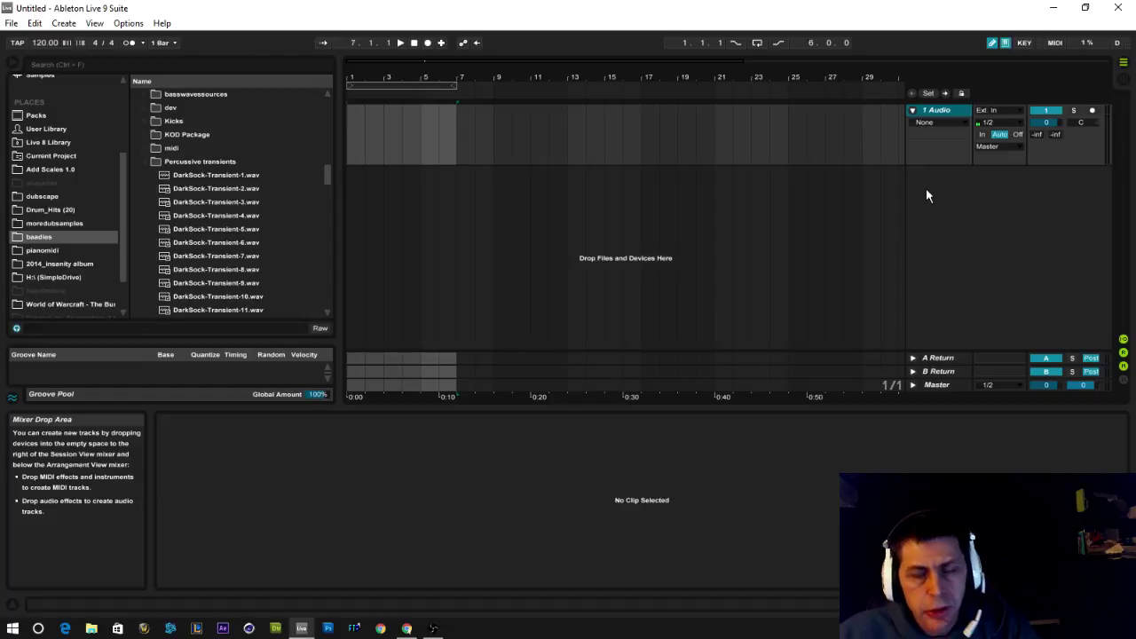
pyautogui.rightClick(925, 186)
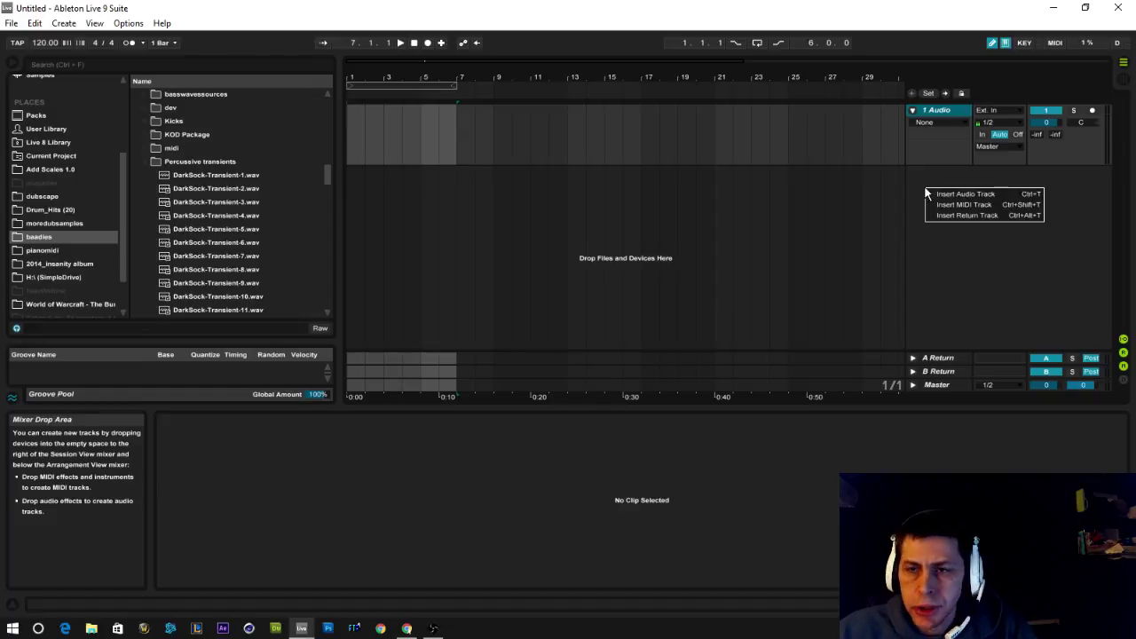
pyautogui.click(923, 180)
pyautogui.rightClick(923, 179)
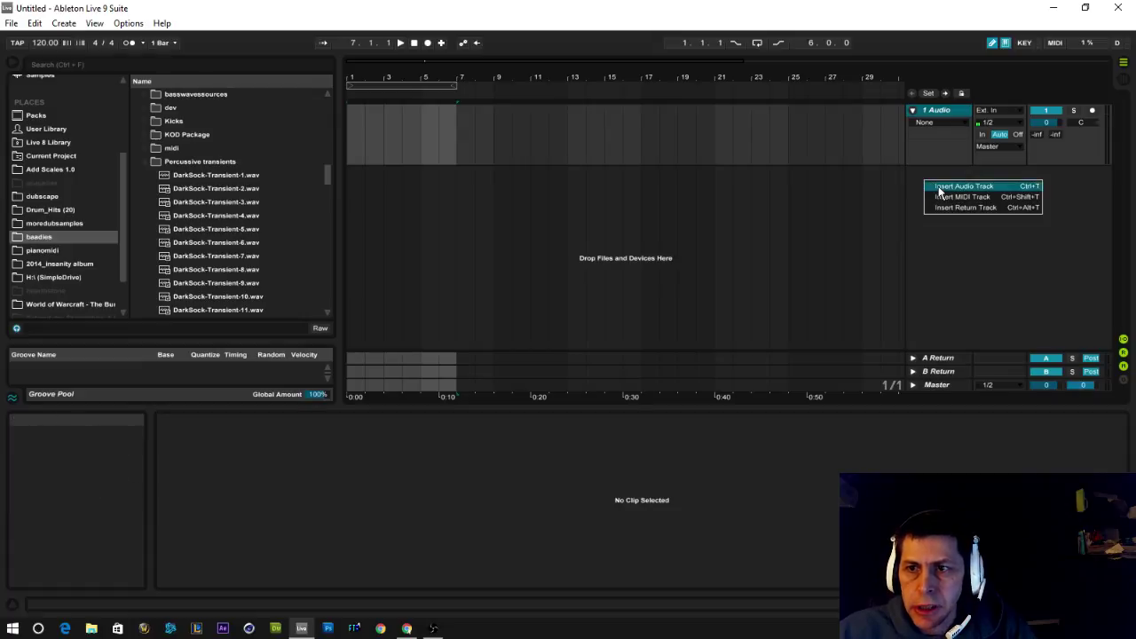
pyautogui.click(938, 189)
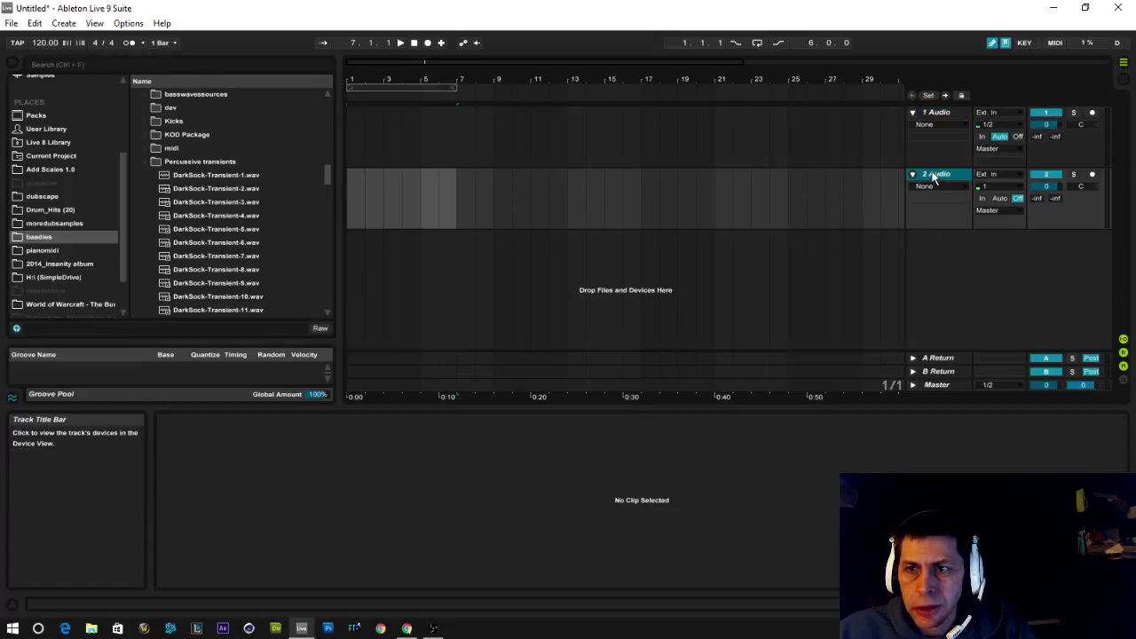
# Expand the Kicks folder in kicksOfDestiny and preview the samples KOD-7.wav through KOD-11.wav
pyautogui.scroll(2, 168, 176)
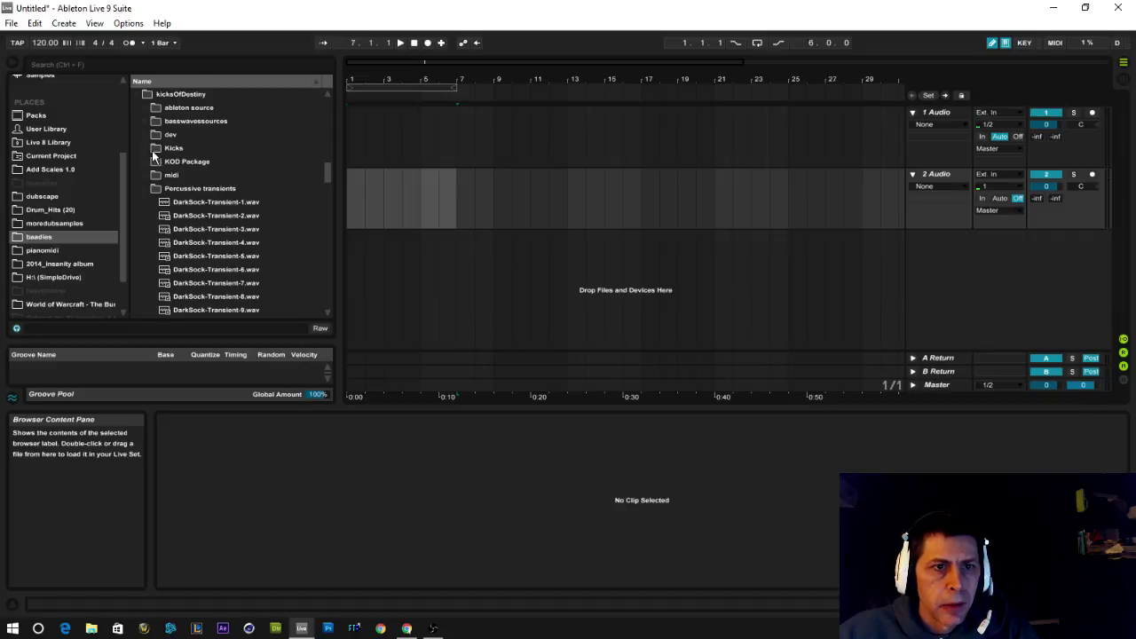
pyautogui.click(144, 147)
pyautogui.moveTo(421, 91); pyautogui.dragTo(422, 165)
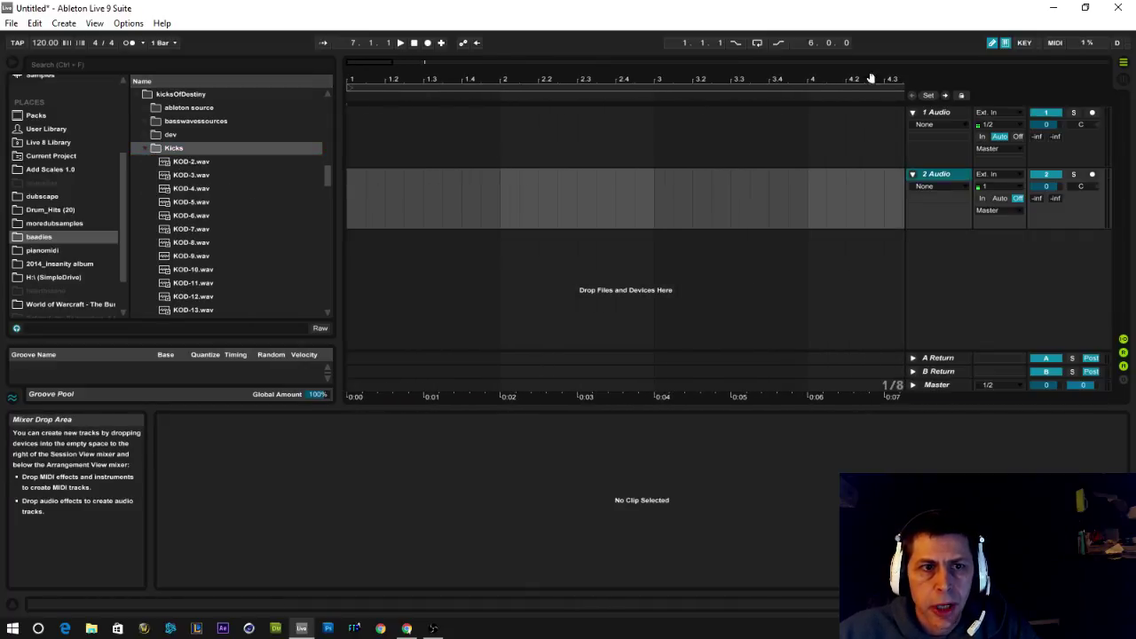
pyautogui.click(163, 232)
pyautogui.click(165, 242)
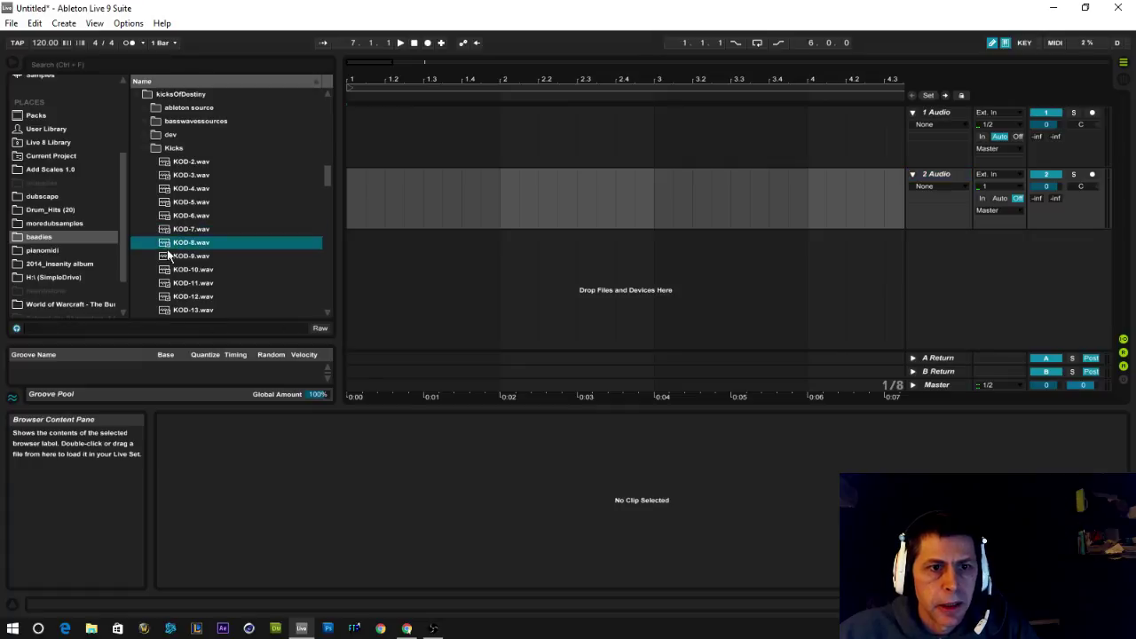
pyautogui.click(167, 255)
pyautogui.click(167, 271)
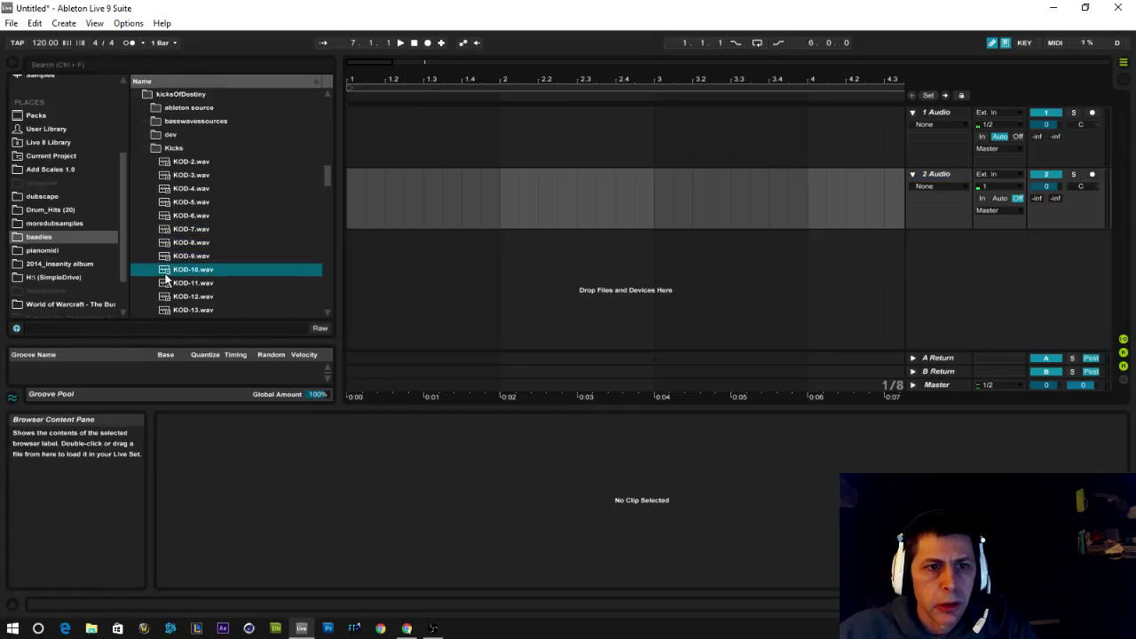
pyautogui.click(166, 285)
# Preview KOD-12.wav and place it on the 1 Audio track at the start of bar 1
pyautogui.click(164, 297)
pyautogui.moveTo(164, 297); pyautogui.dragTo(354, 159)
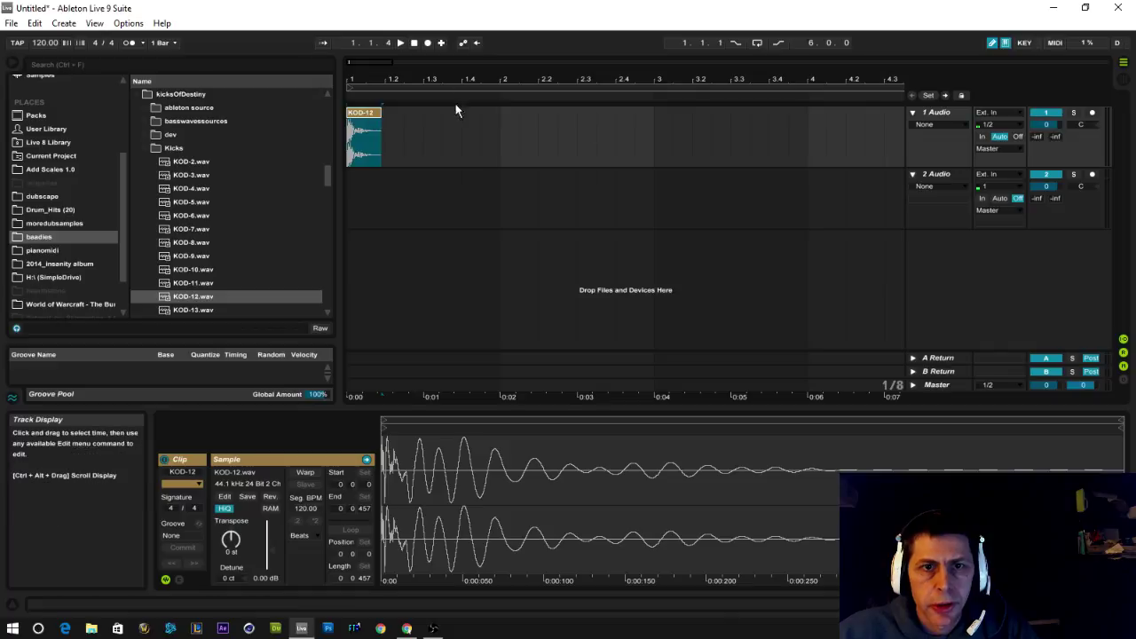
pyautogui.moveTo(401, 77); pyautogui.dragTo(401, 105)
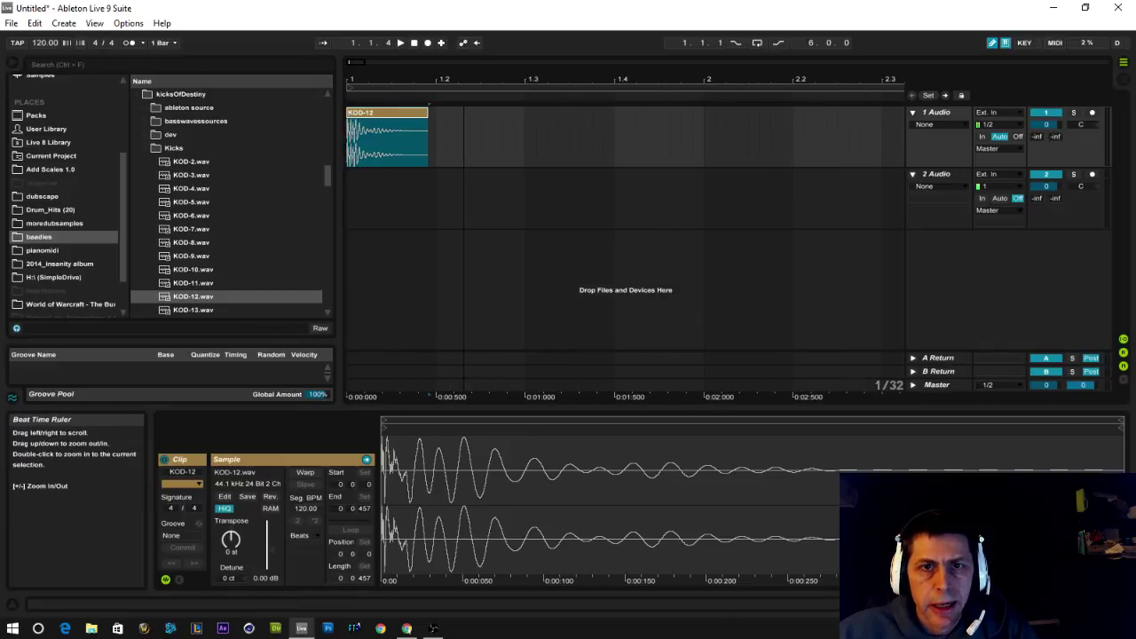
# Expand the snares folder in kicksOfDestiny and preview the samples from KOD_snare-6-C back to KOD_snare-3-G
pyautogui.scroll(-5, 169, 178)
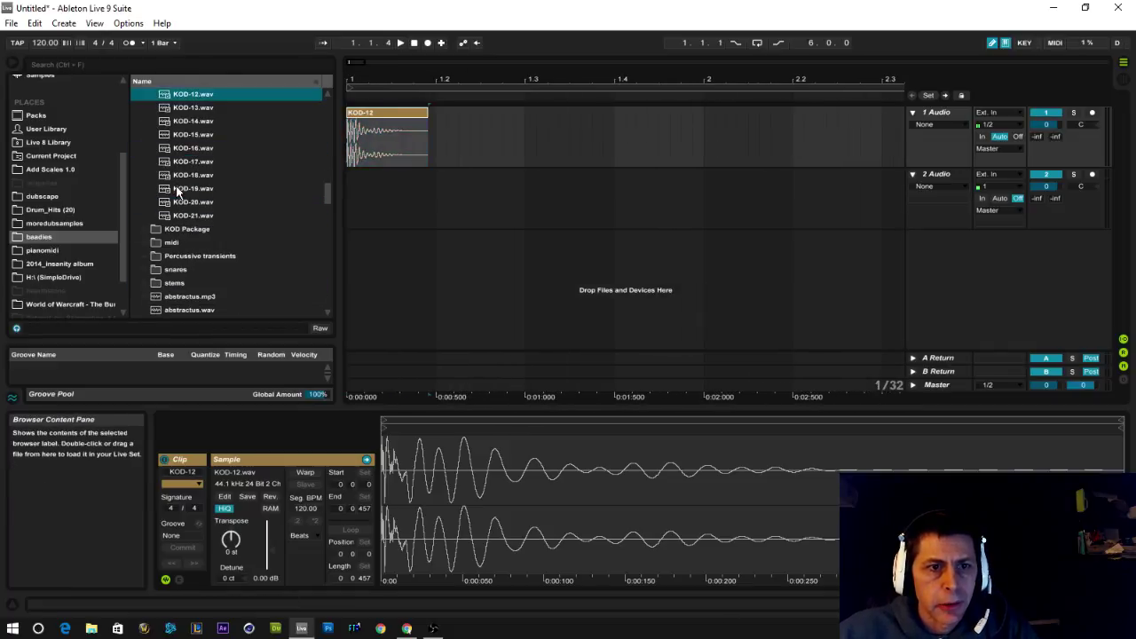
pyautogui.click(145, 269)
pyautogui.click(144, 269)
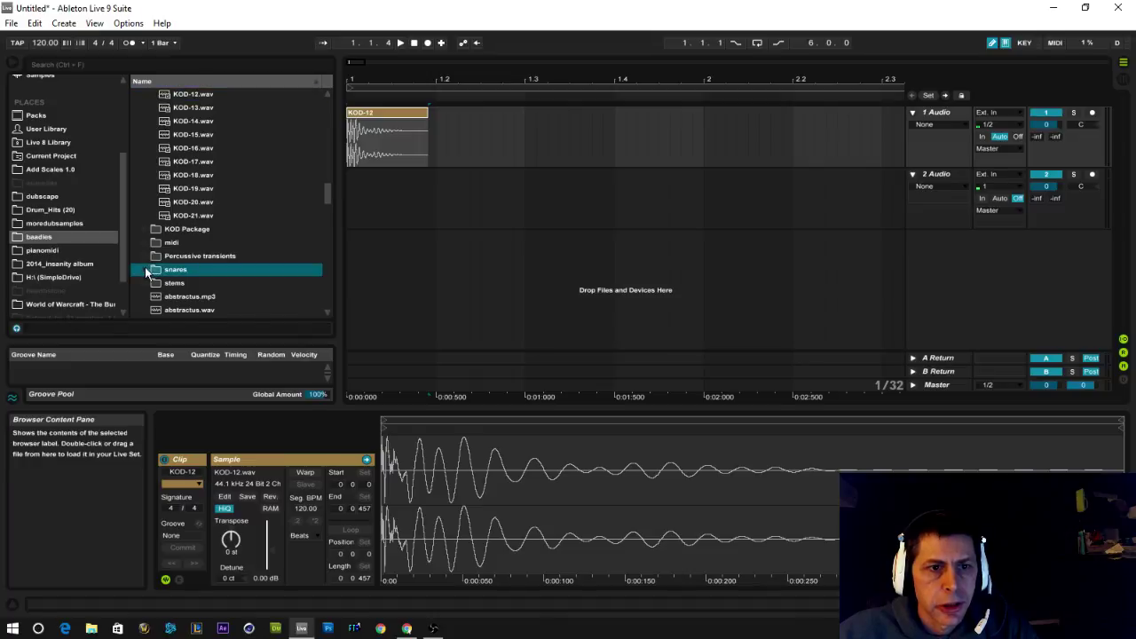
pyautogui.scroll(1, 173, 231)
pyautogui.click(170, 201)
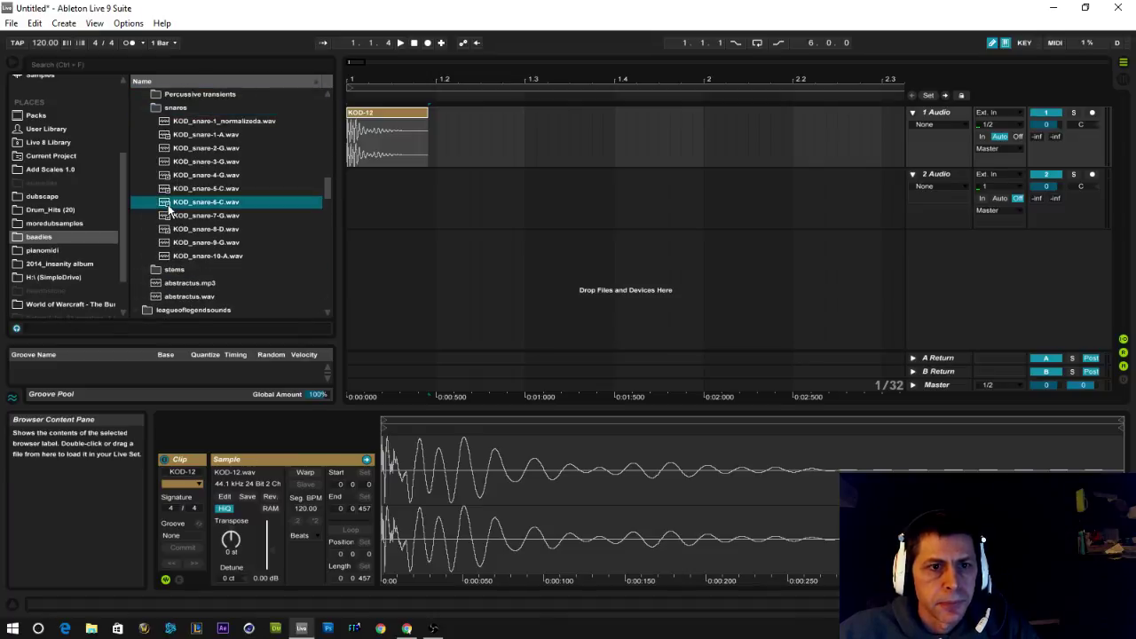
pyautogui.press('Up')
pyautogui.press('Up')
pyautogui.press('Up')
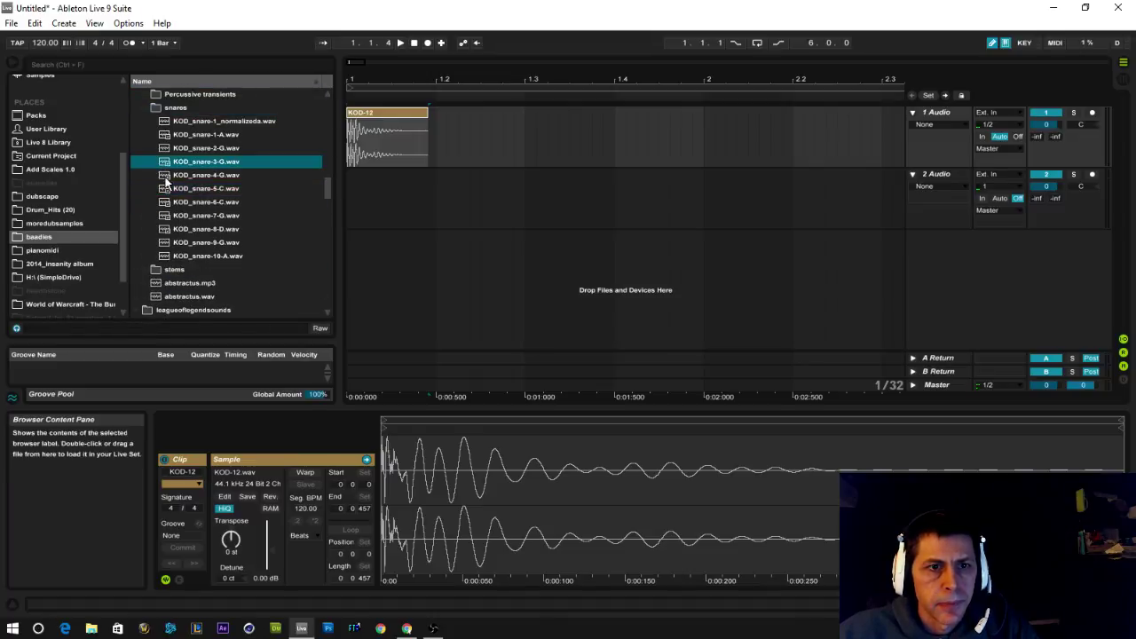
# Preview the snares forward to KOD_snare-6-C.wav and place that sample on the 2 Audio track at beat 1.3
pyautogui.press('Down')
pyautogui.press('Down')
pyautogui.press('Down')
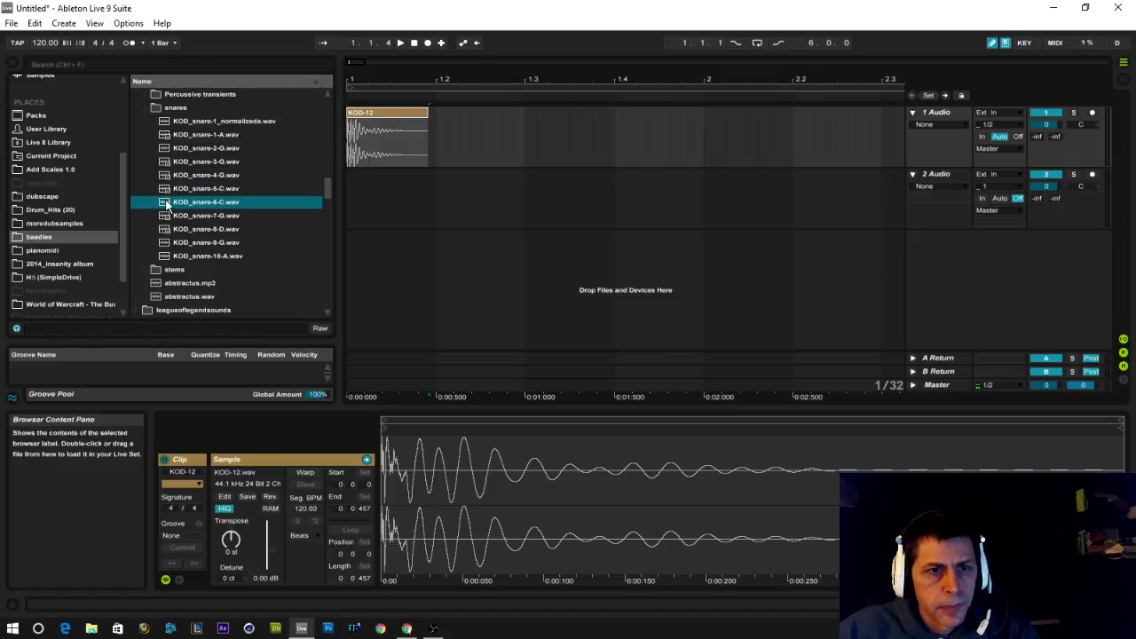
pyautogui.moveTo(166, 203); pyautogui.dragTo(526, 182)
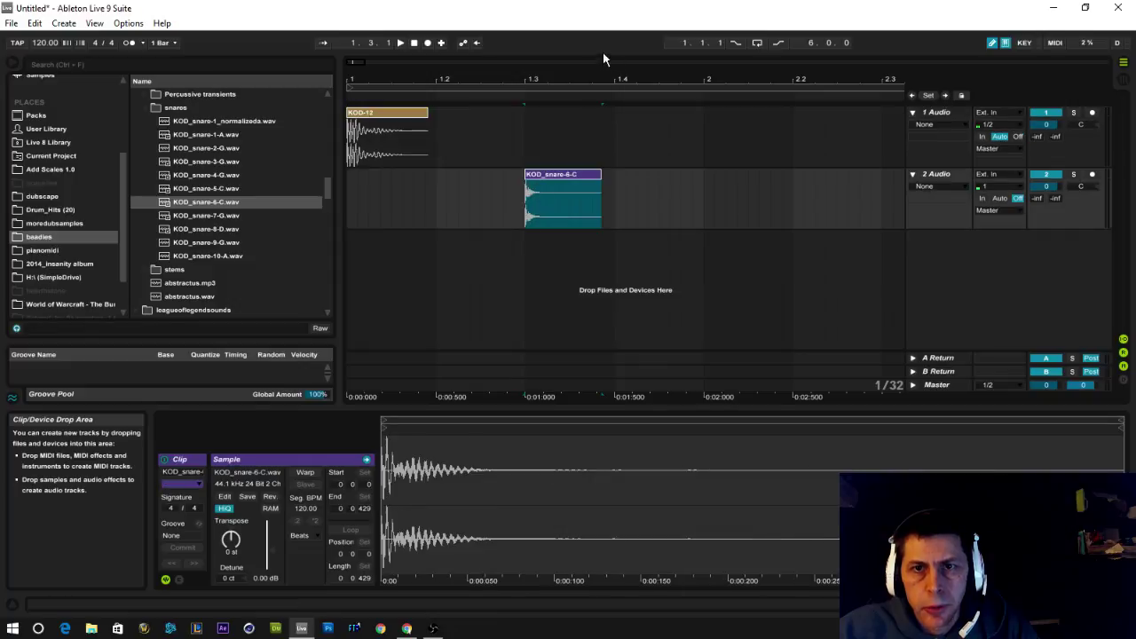
# Shorten the arrangement loop region to one bar so it spans only bar 1
pyautogui.moveTo(618, 79); pyautogui.dragTo(618, 40)
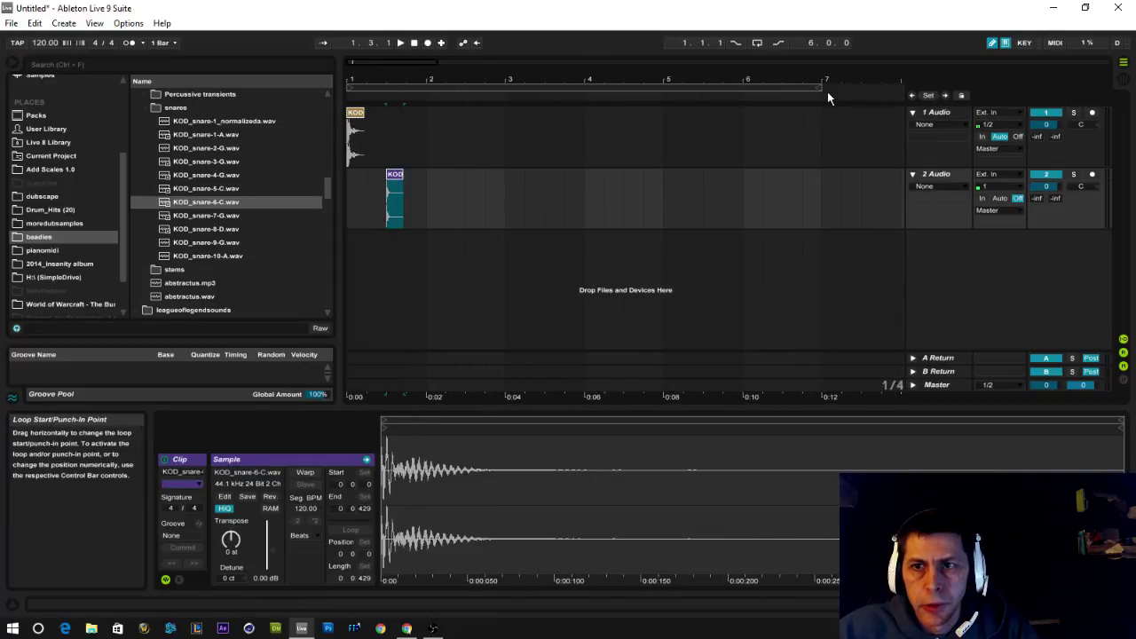
pyautogui.moveTo(827, 91); pyautogui.dragTo(426, 87)
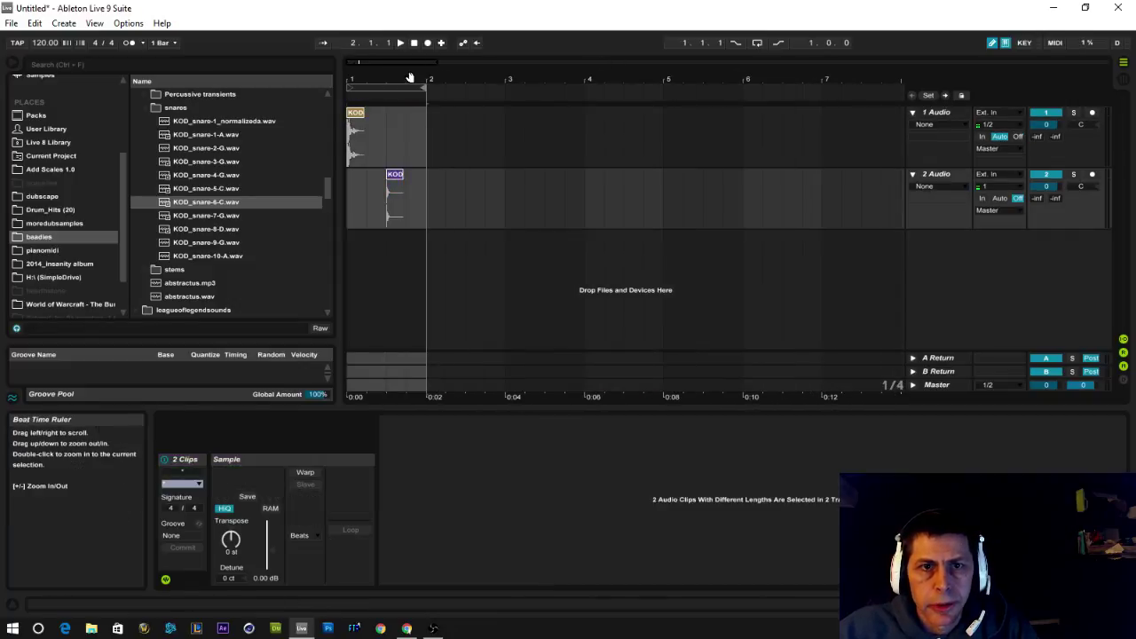
pyautogui.doubleClick(410, 78)
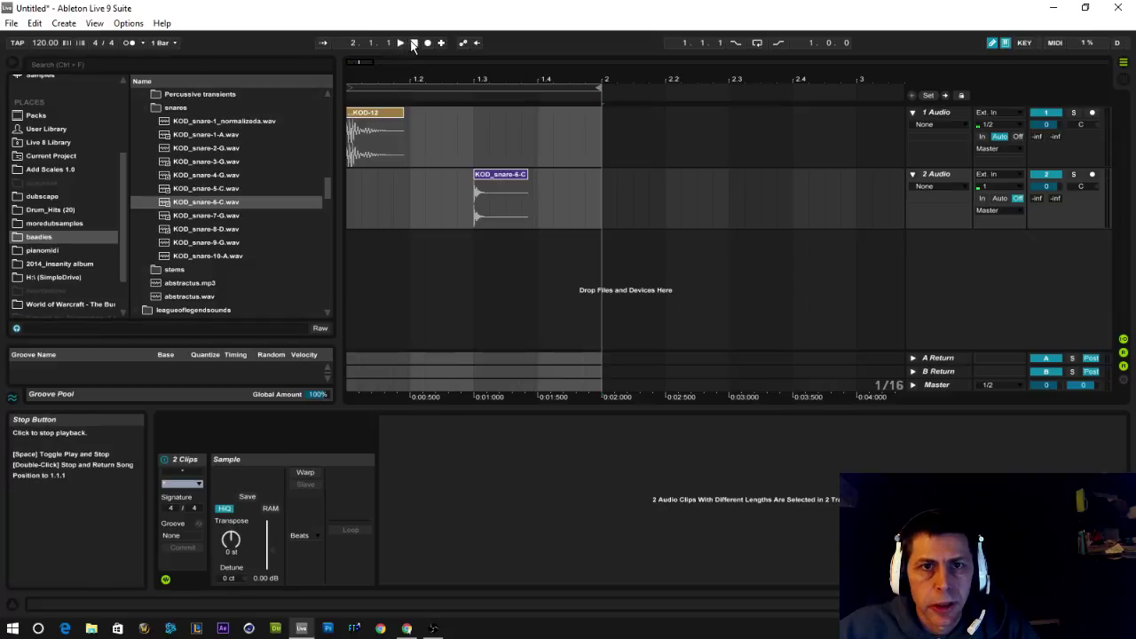
# Play the kick and snare, set the tempo to 145 BPM, and stop playback
pyautogui.press('space')
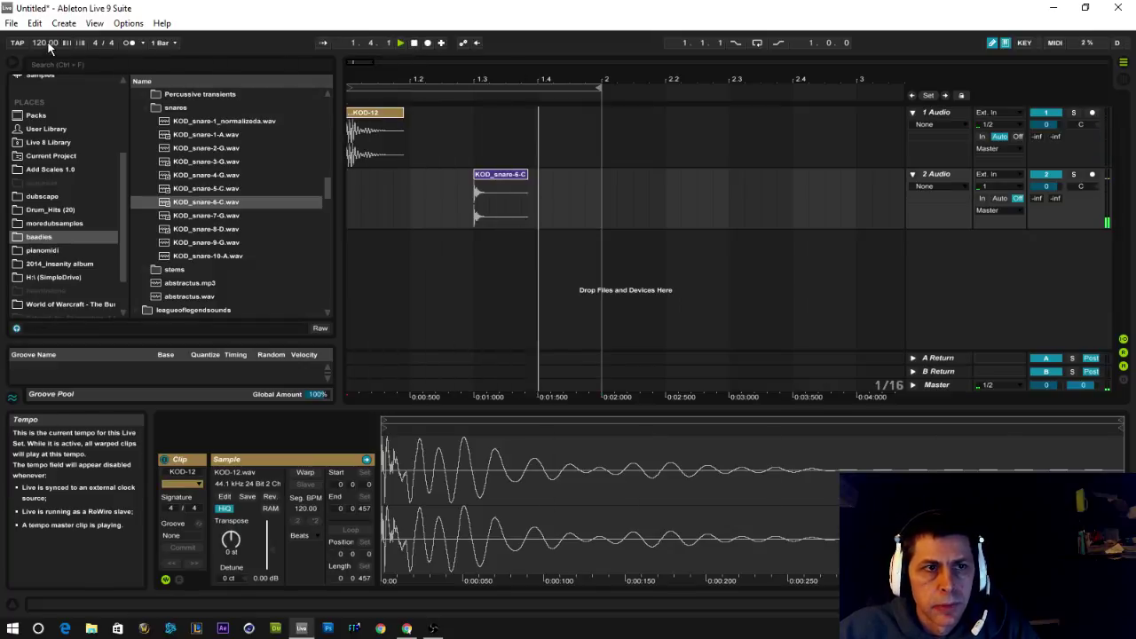
pyautogui.moveTo(49, 46); pyautogui.dragTo(49, 24)
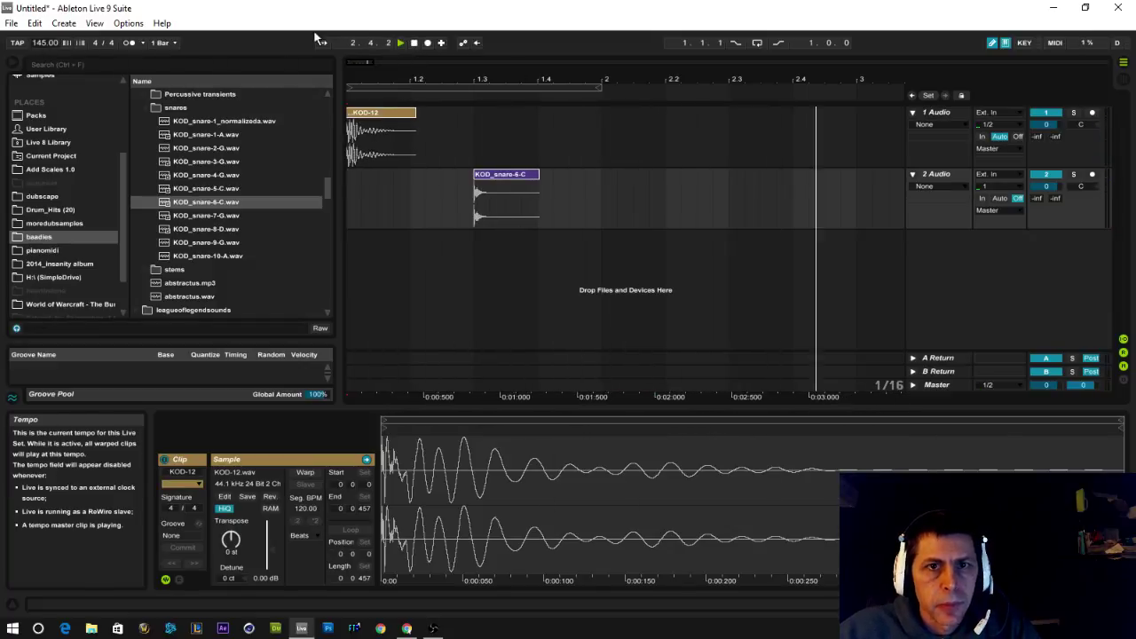
pyautogui.click(414, 42)
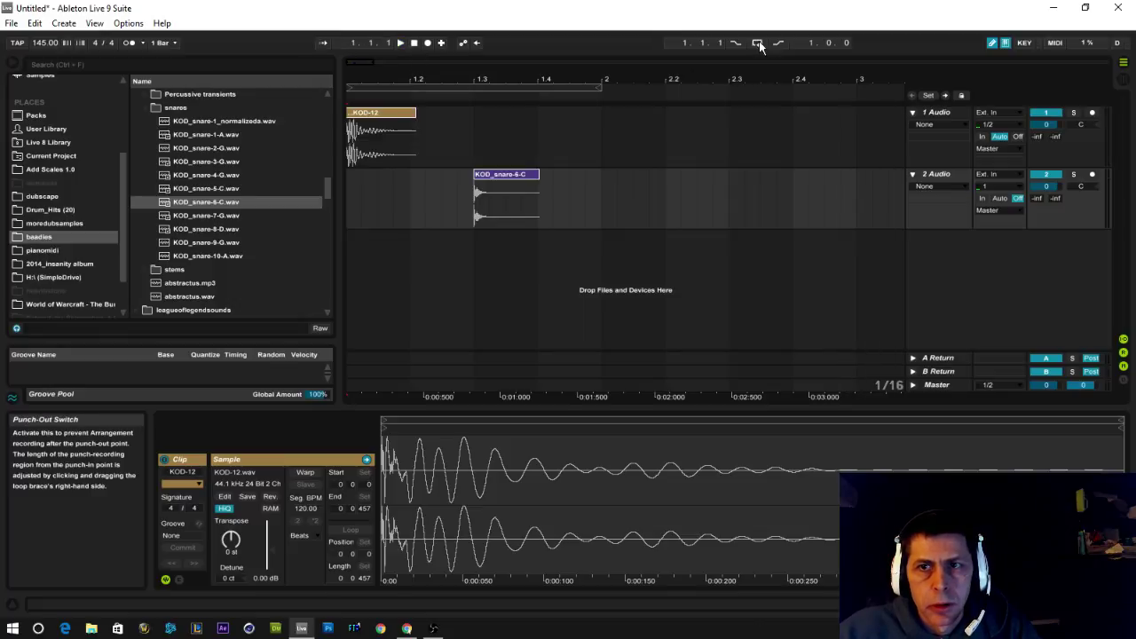
# Turn on arrangement looping and play the one-bar kick and snare loop before stopping playback
pyautogui.click(758, 44)
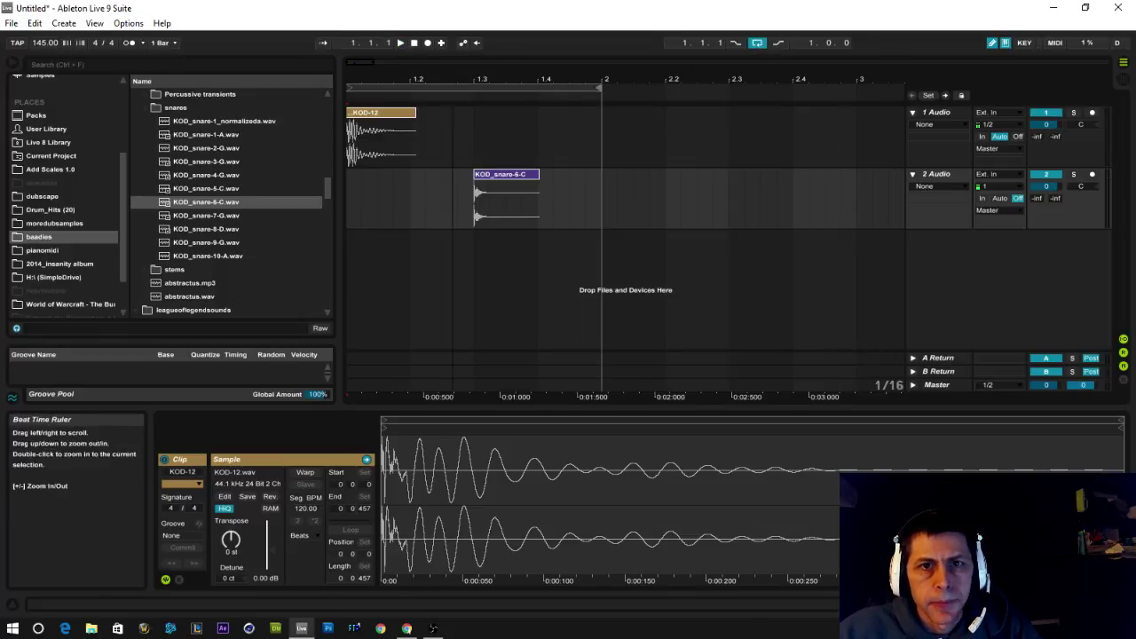
pyautogui.moveTo(353, 81); pyautogui.dragTo(354, 71)
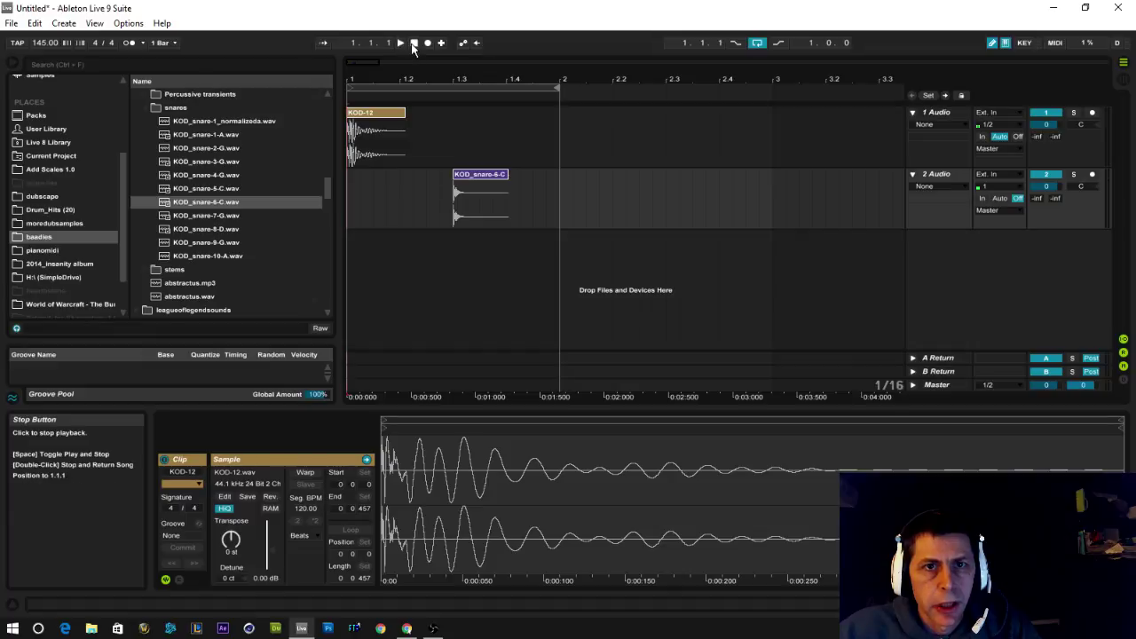
pyautogui.press('space')
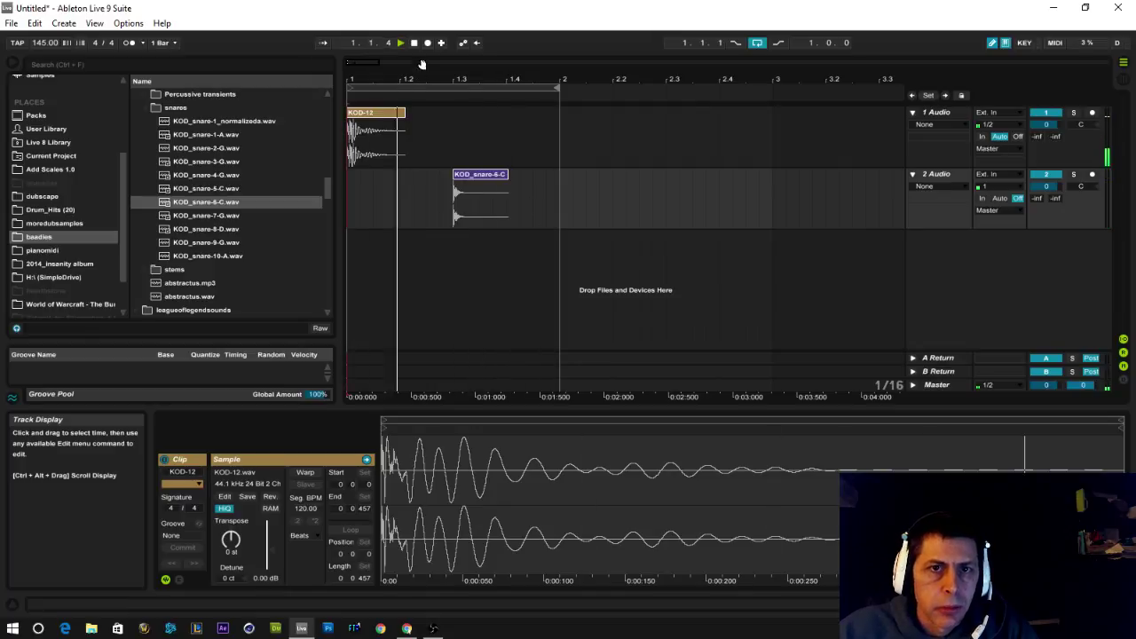
pyautogui.press('space')
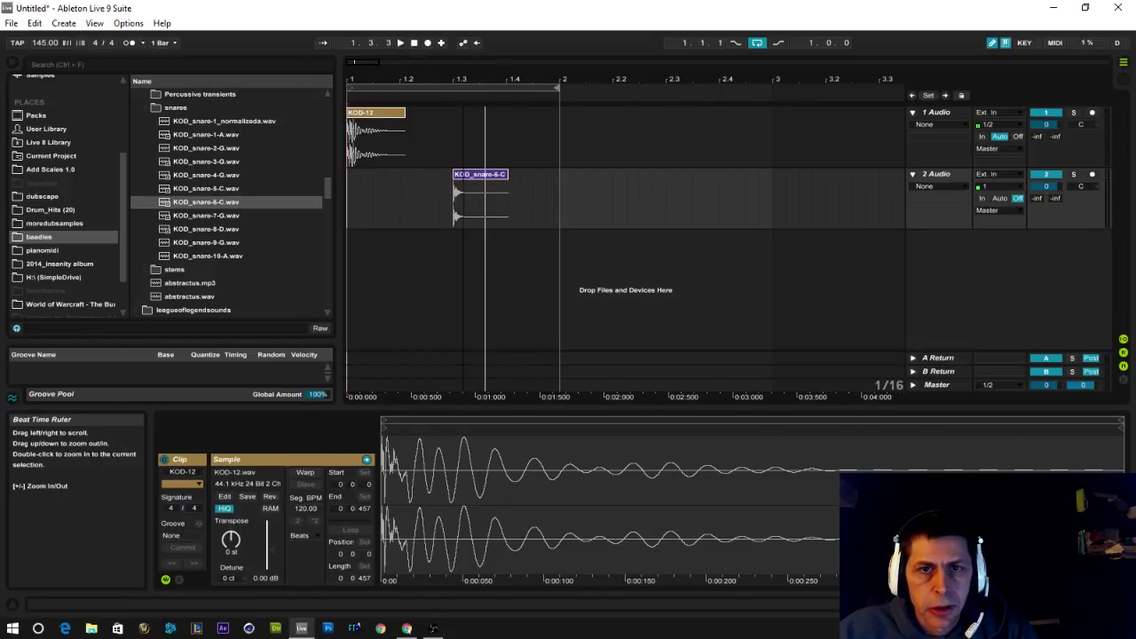
pyautogui.moveTo(497, 79)
pyautogui.mouseDown()
pyautogui.moveTo(497, 134)
pyautogui.moveTo(497, 81)
pyautogui.mouseUp()
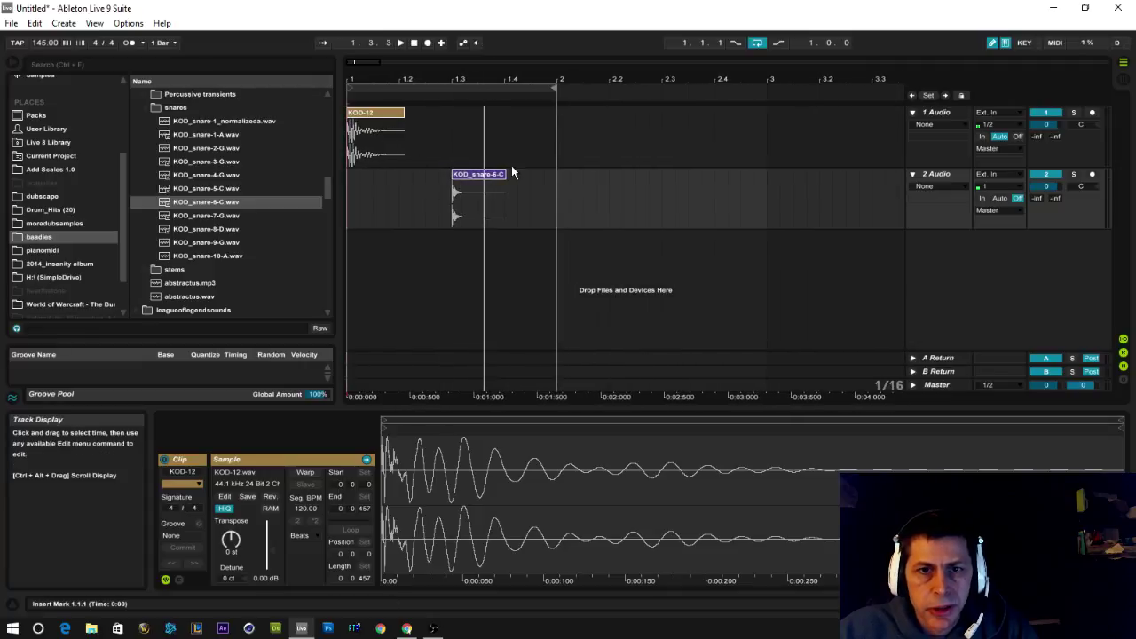
# Shorten the snare clip on the 2 Audio track to one sixteenth note, ending at 1.3.2
pyautogui.moveTo(508, 177); pyautogui.dragTo(461, 185)
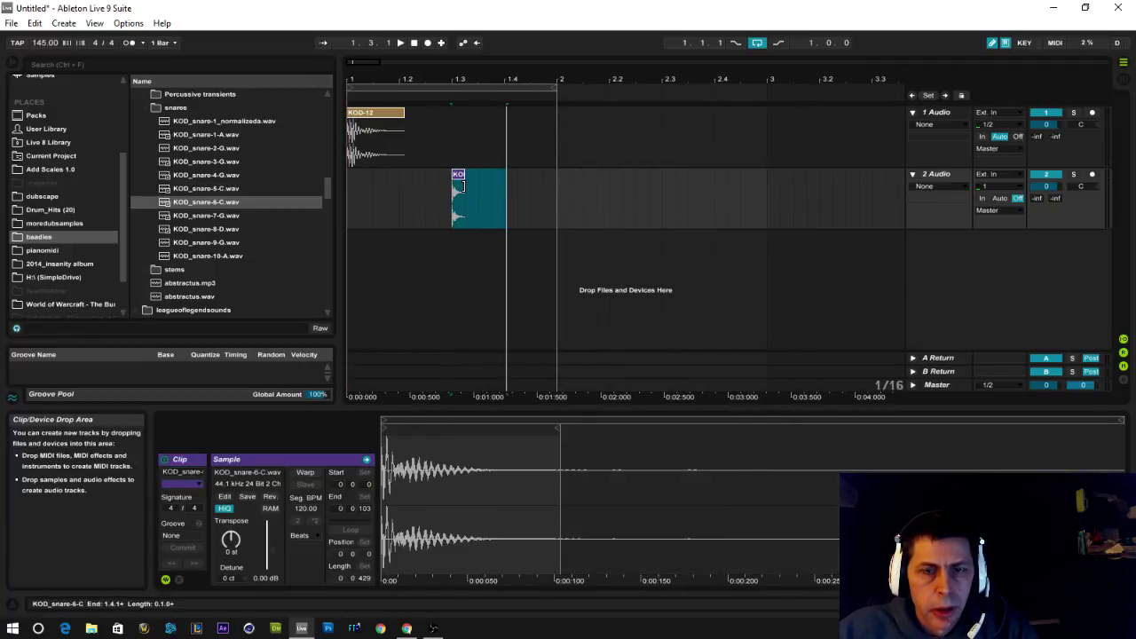
pyautogui.moveTo(462, 79); pyautogui.dragTo(644, 154)
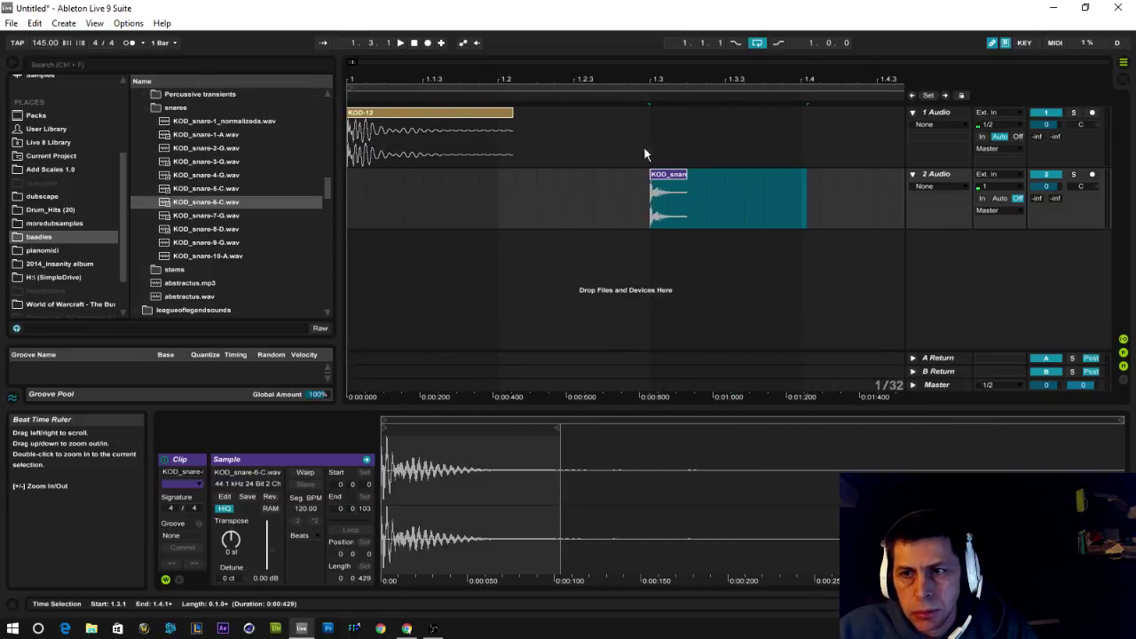
# Collapse the 1 Audio and 2 Audio track displays and expand them again
pyautogui.click(913, 174)
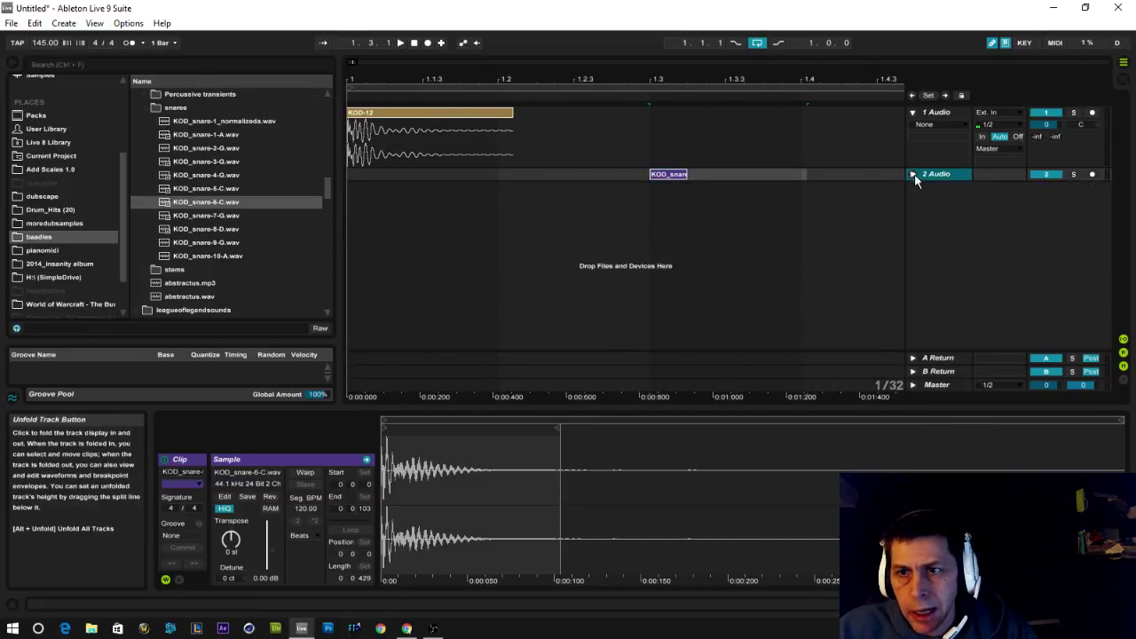
pyautogui.click(915, 113)
pyautogui.click(915, 127)
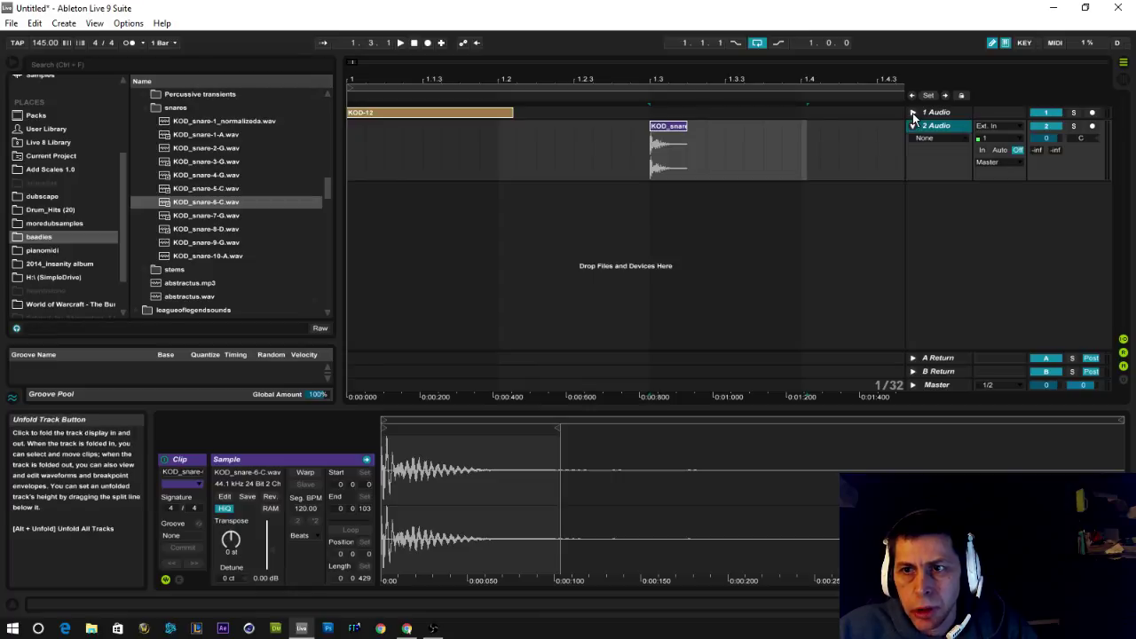
pyautogui.click(913, 113)
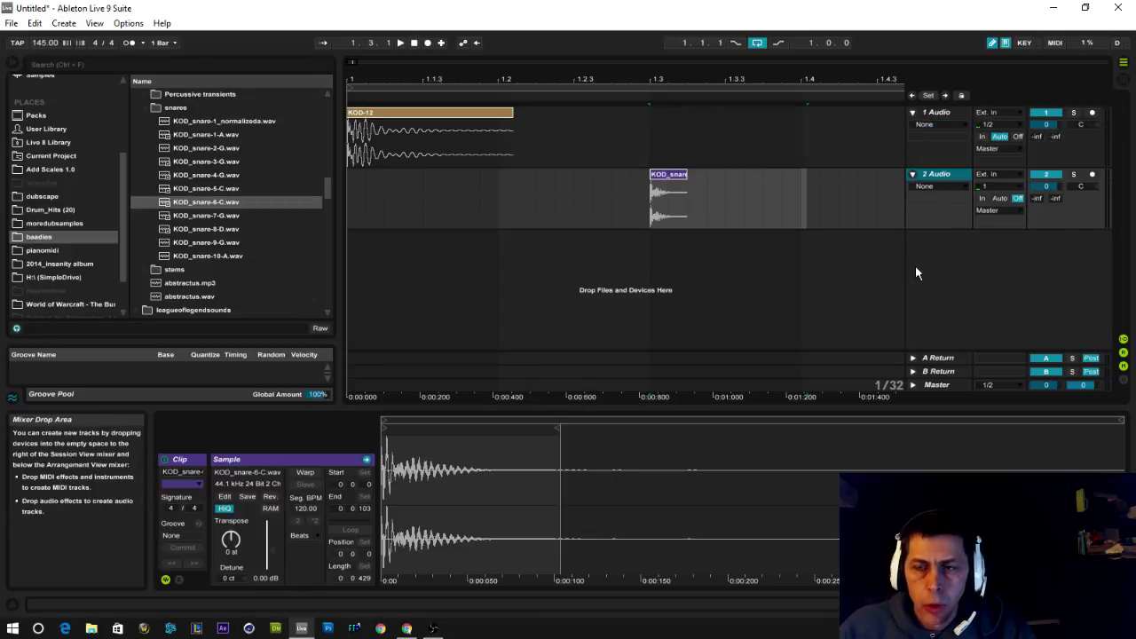
# Insert a new MIDI track below the 2 Audio track
pyautogui.press('-')
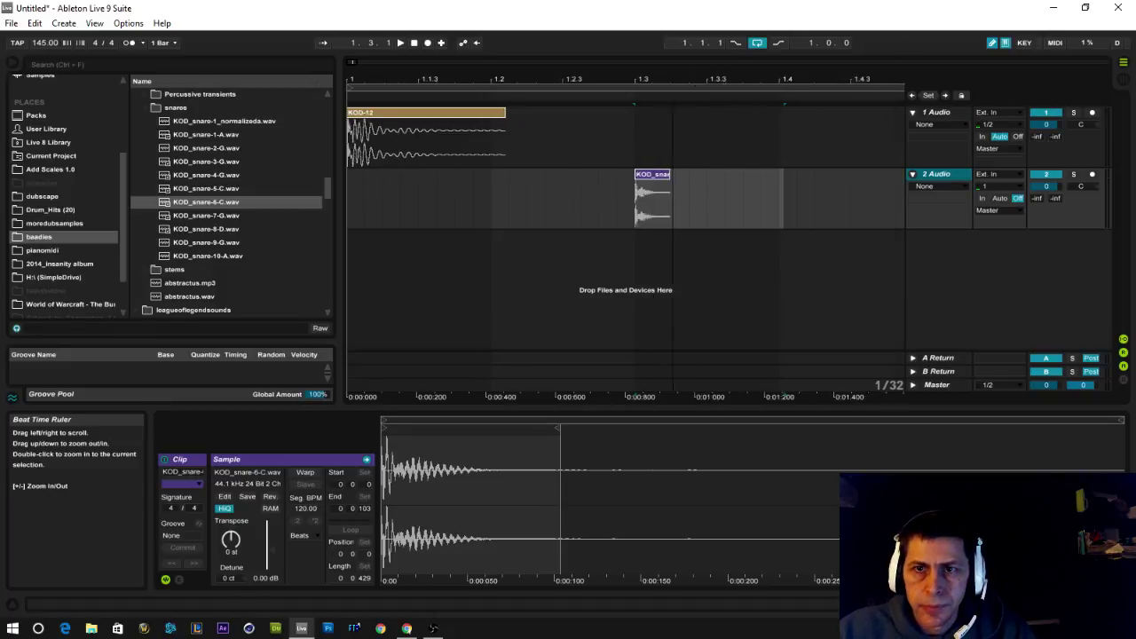
pyautogui.rightClick(933, 261)
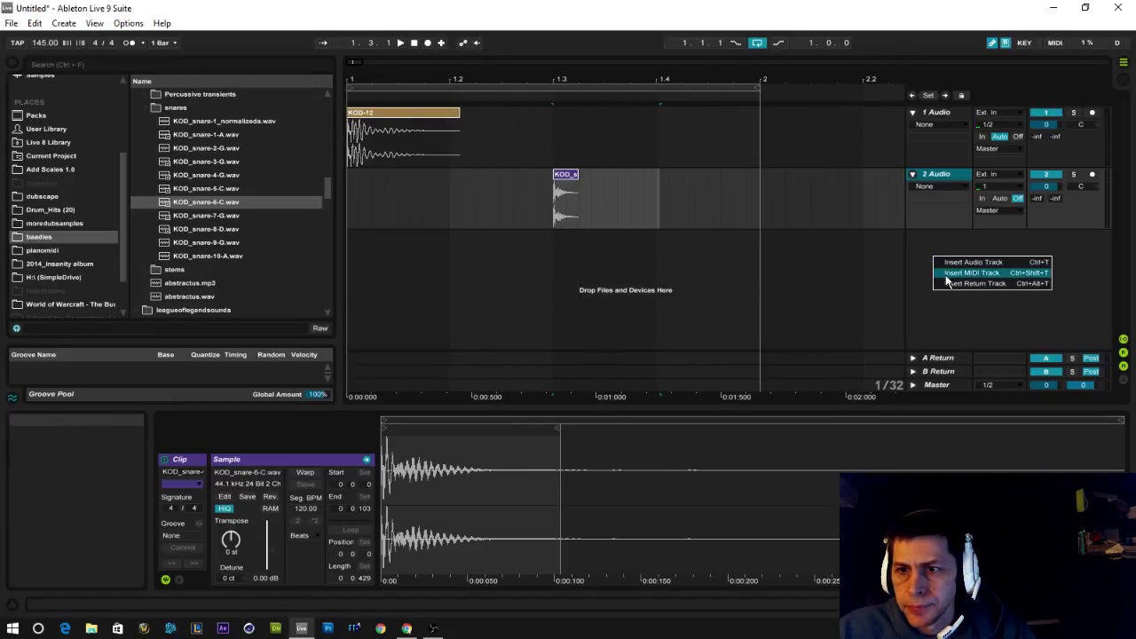
pyautogui.click(948, 273)
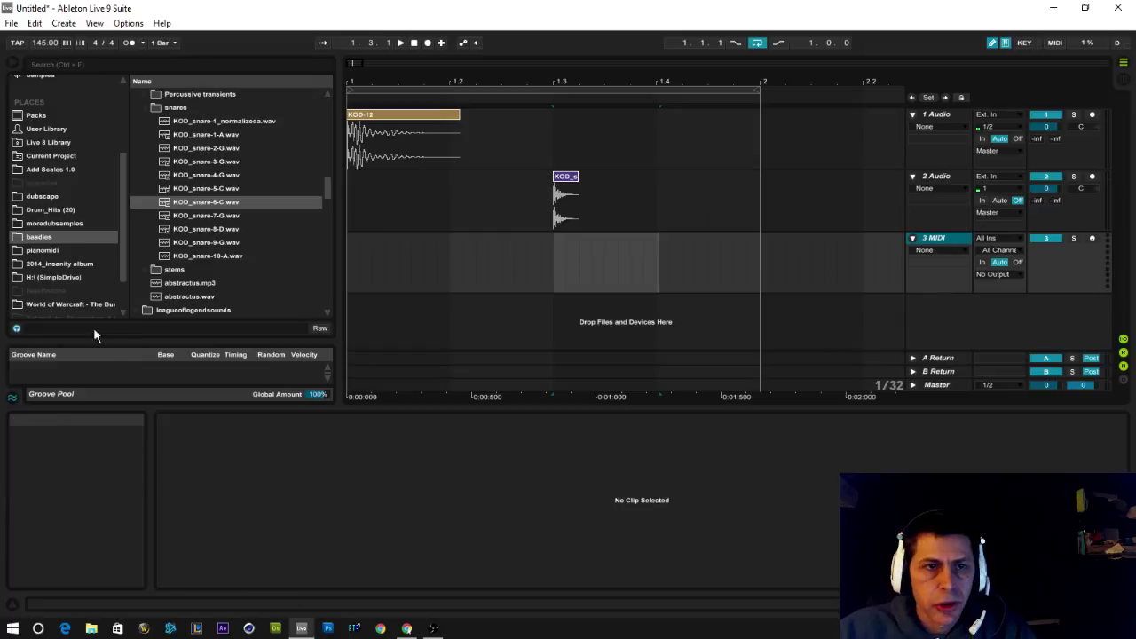
pyautogui.click(391, 137)
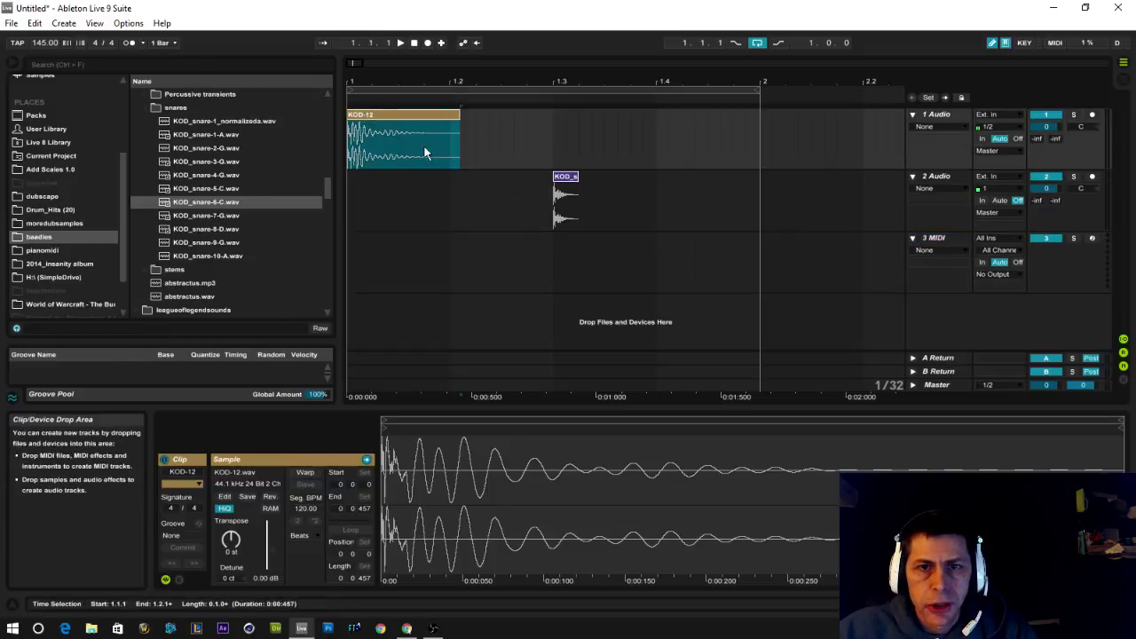
pyautogui.click(557, 203)
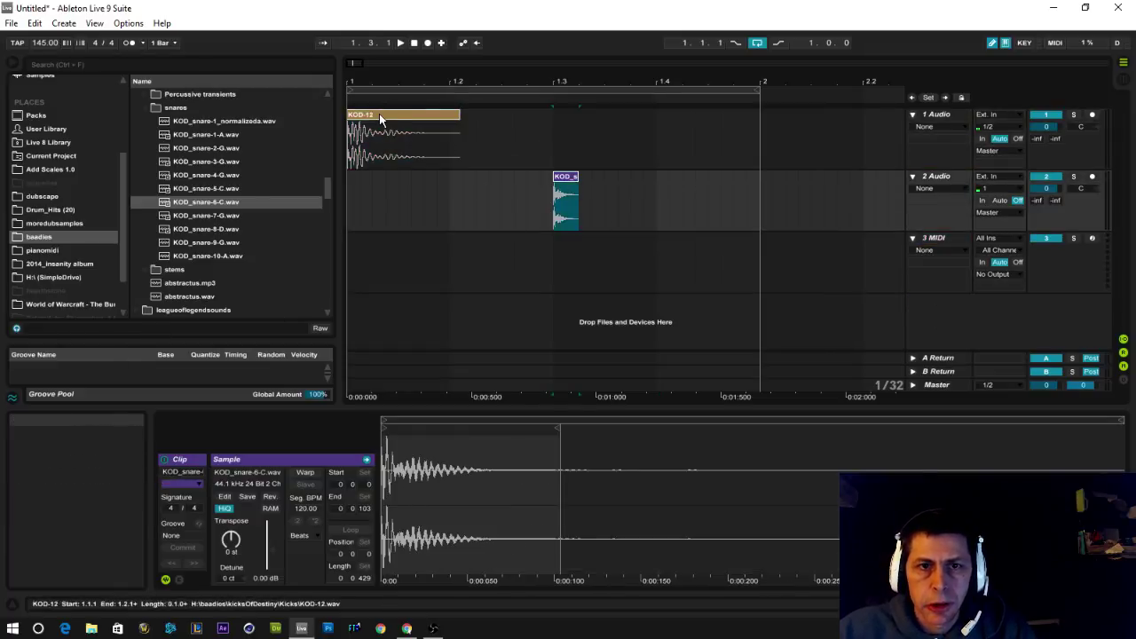
pyautogui.click(403, 141)
pyautogui.click(568, 181)
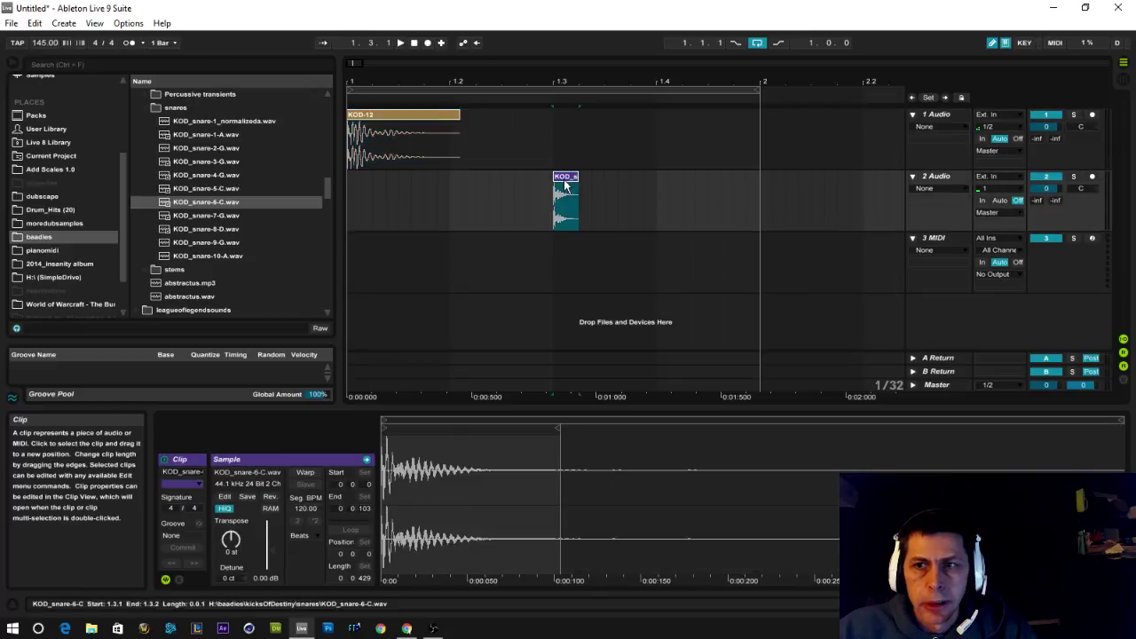
# Insert a new audio track and move it above the MIDI track, directly below 2 Audio
pyautogui.rightClick(943, 238)
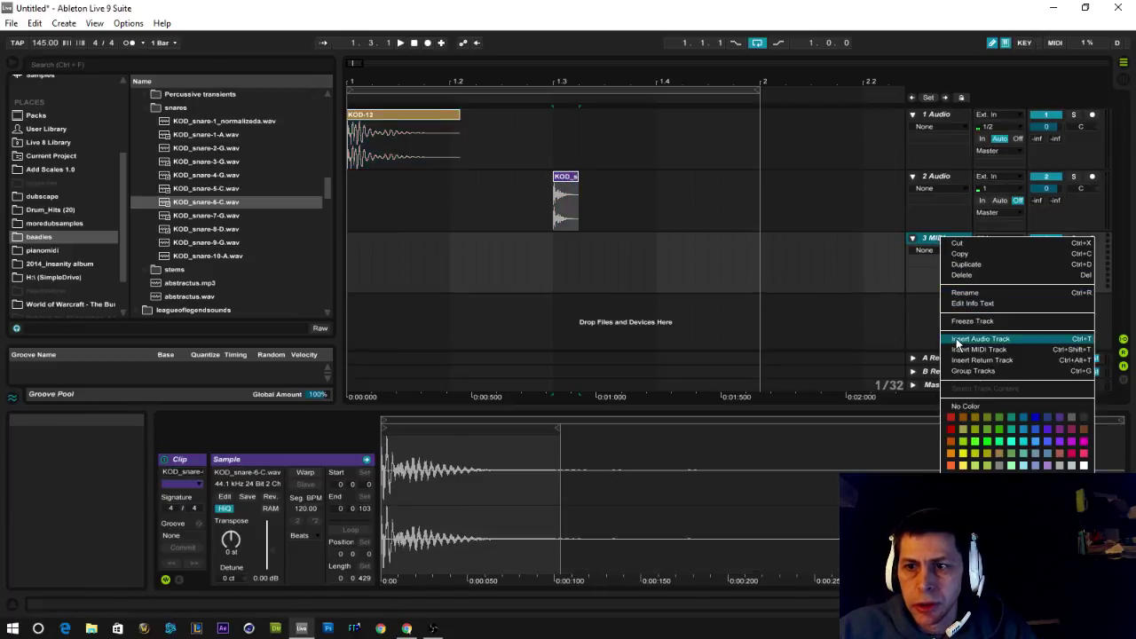
pyautogui.click(957, 342)
pyautogui.click(930, 238)
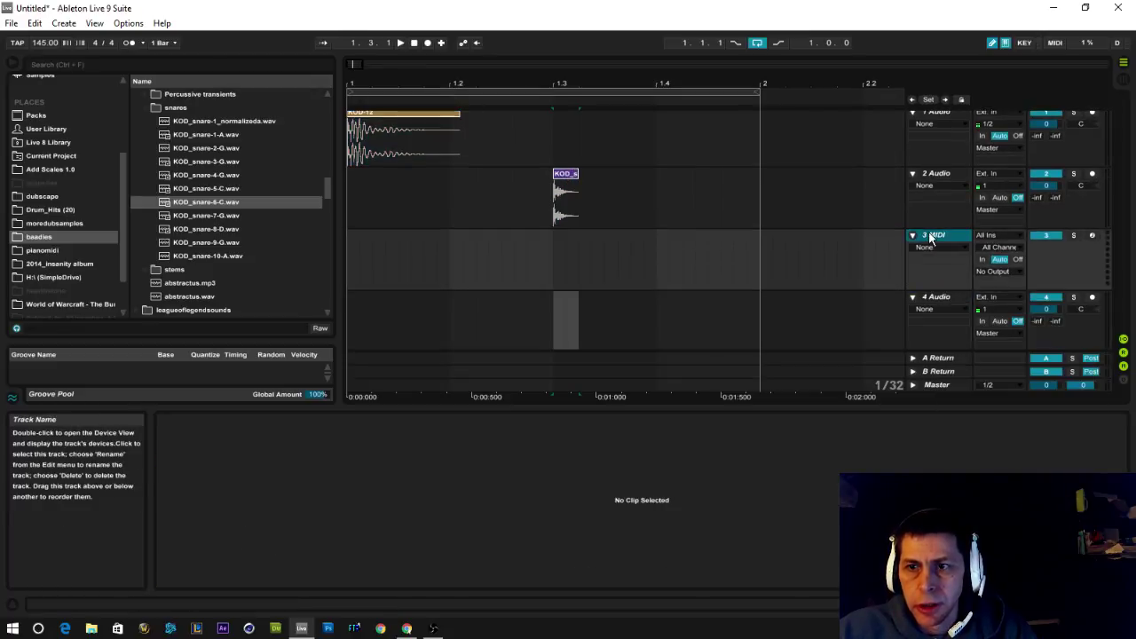
pyautogui.moveTo(933, 299); pyautogui.dragTo(928, 237)
pyautogui.click(491, 269)
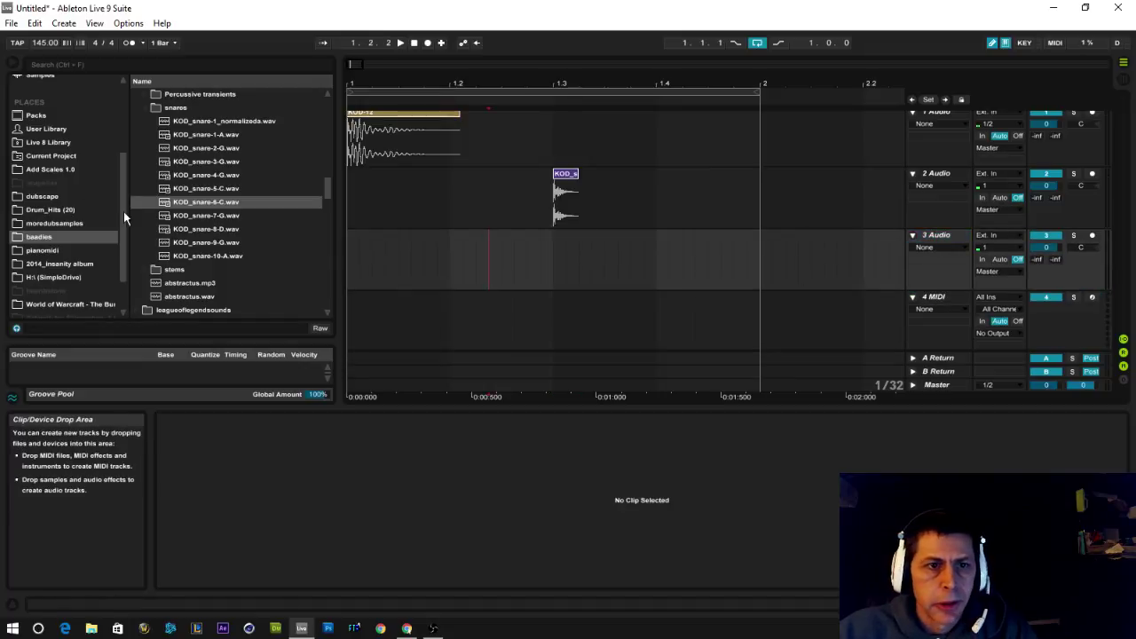
# Collapse the snares folder and expand the Percussive transients folder inside kicksOfDestiny
pyautogui.scroll(3, 165, 178)
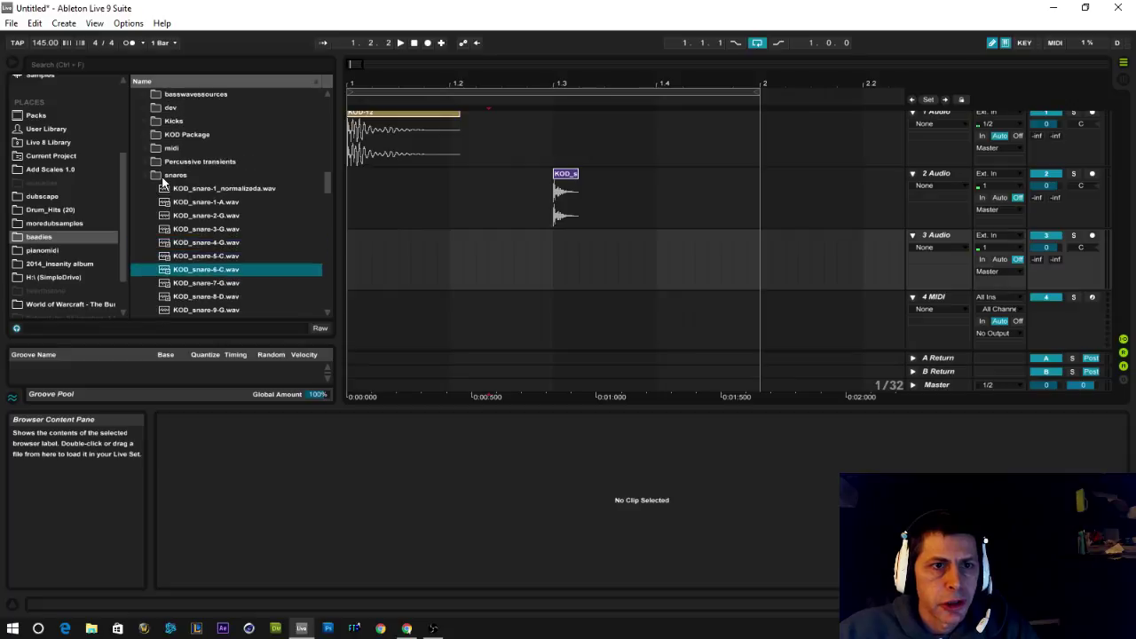
pyautogui.scroll(-3, 164, 181)
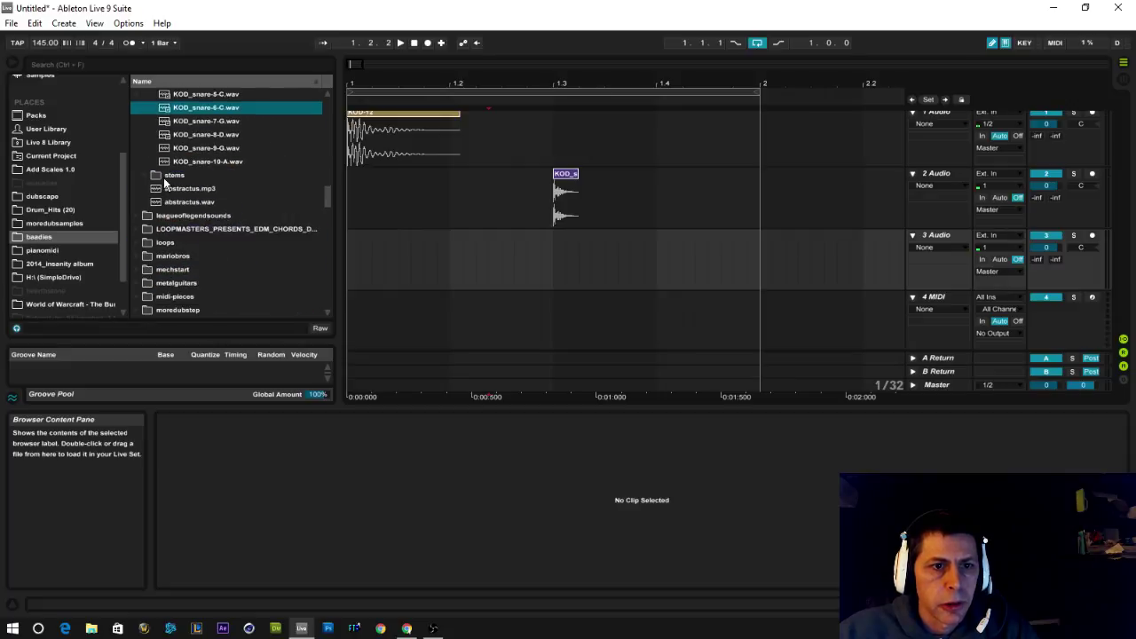
pyautogui.scroll(4, 163, 177)
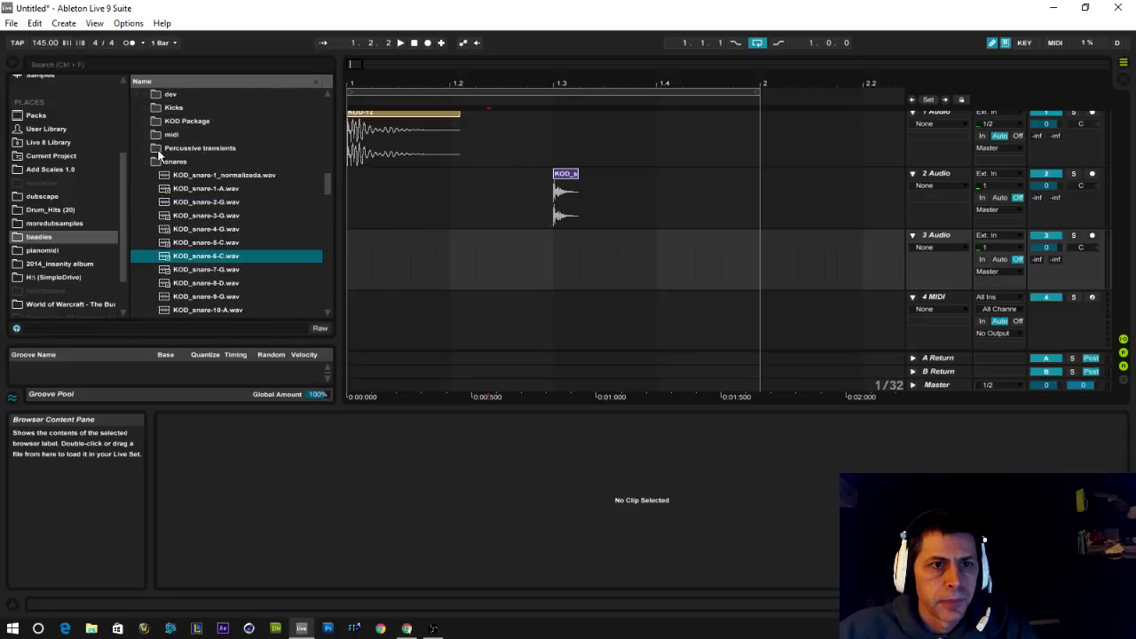
pyautogui.scroll(1, 153, 147)
pyautogui.scroll(-2, 148, 140)
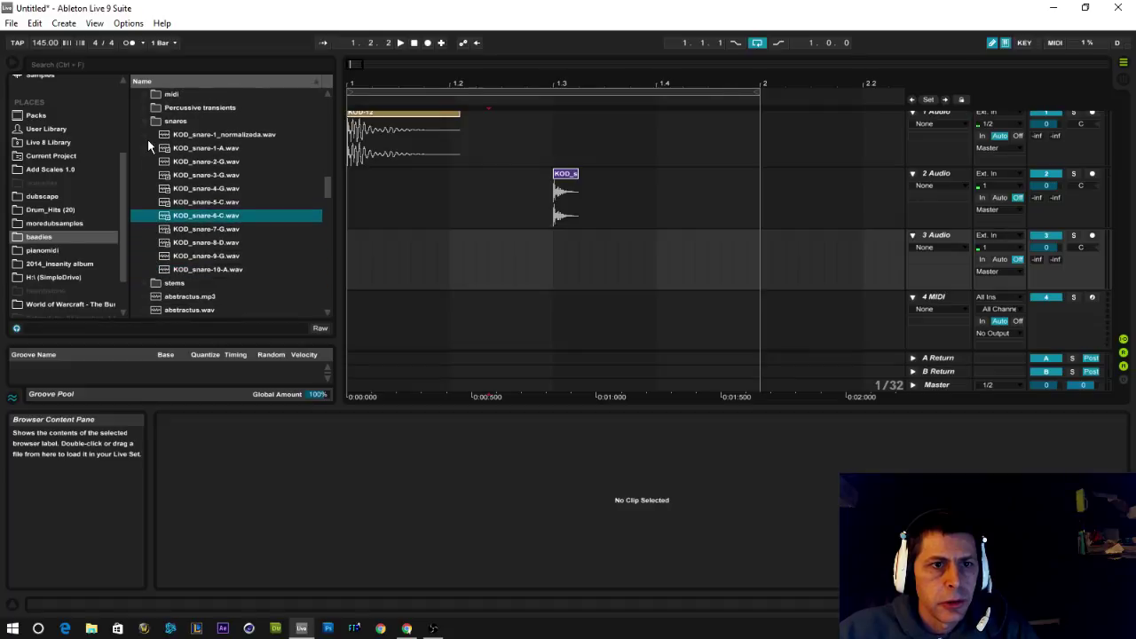
pyautogui.scroll(-4, 147, 138)
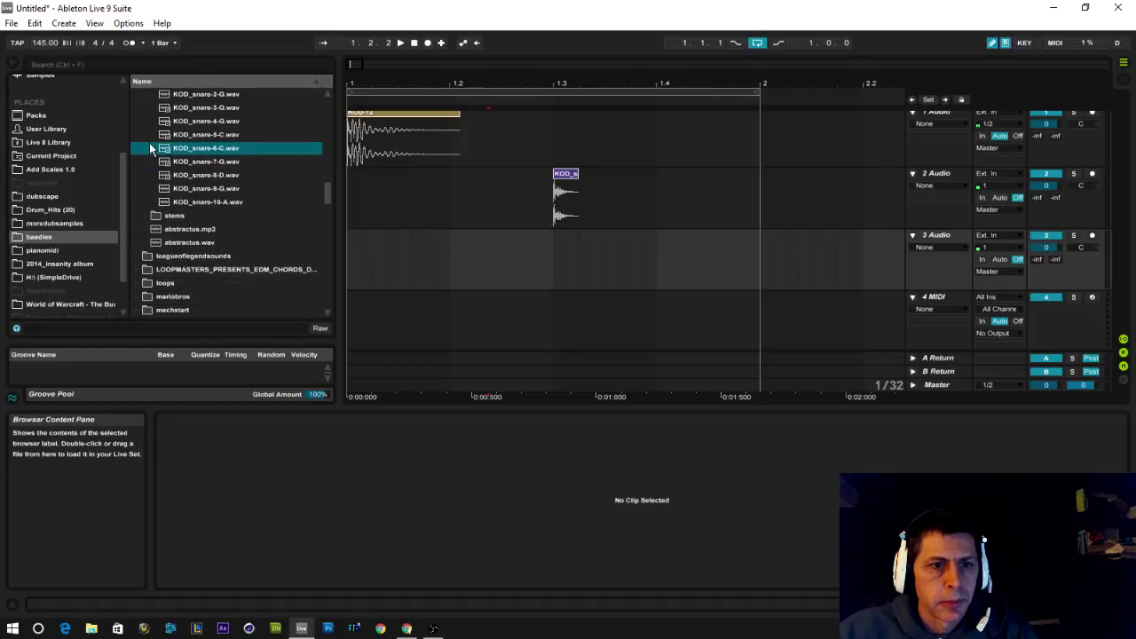
pyautogui.scroll(2, 149, 144)
pyautogui.scroll(3, 150, 142)
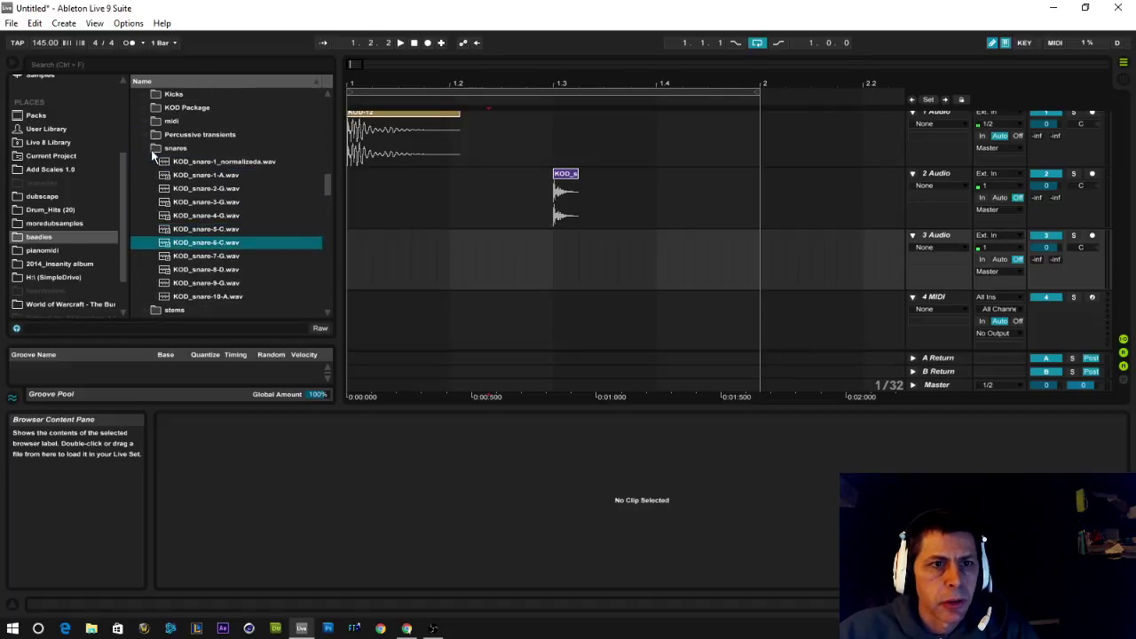
pyautogui.click(144, 149)
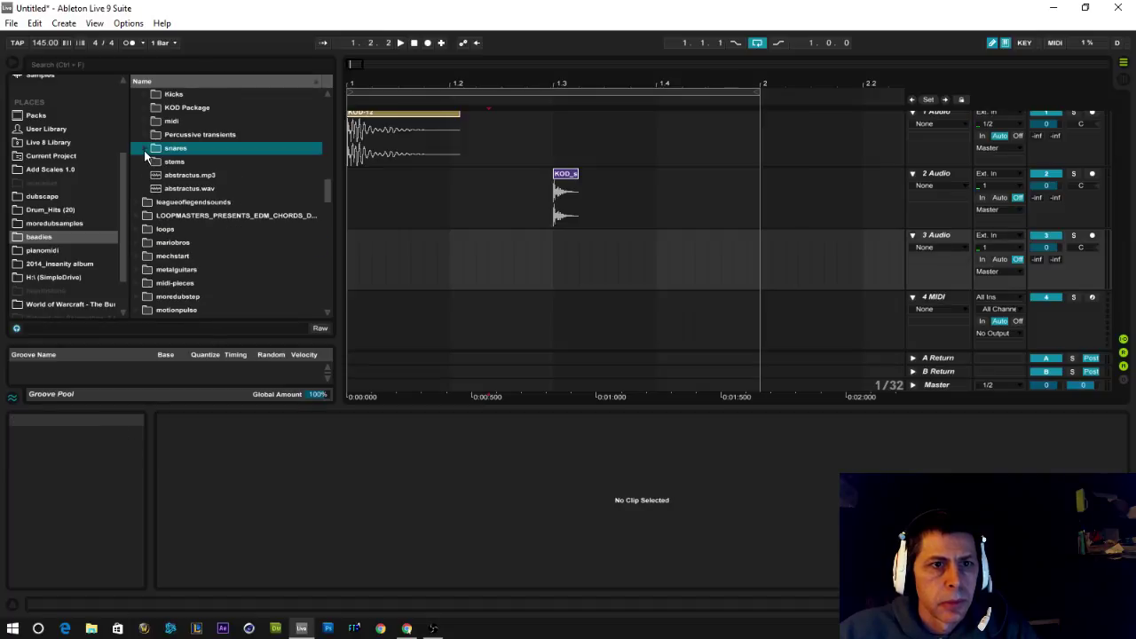
pyautogui.scroll(2, 144, 150)
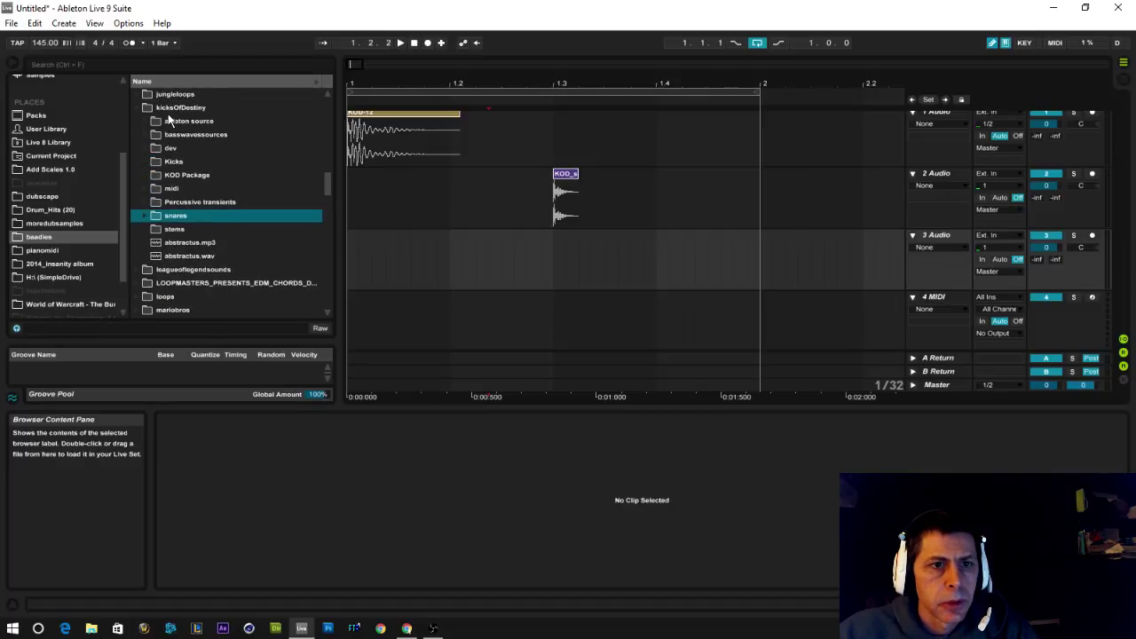
pyautogui.click(142, 203)
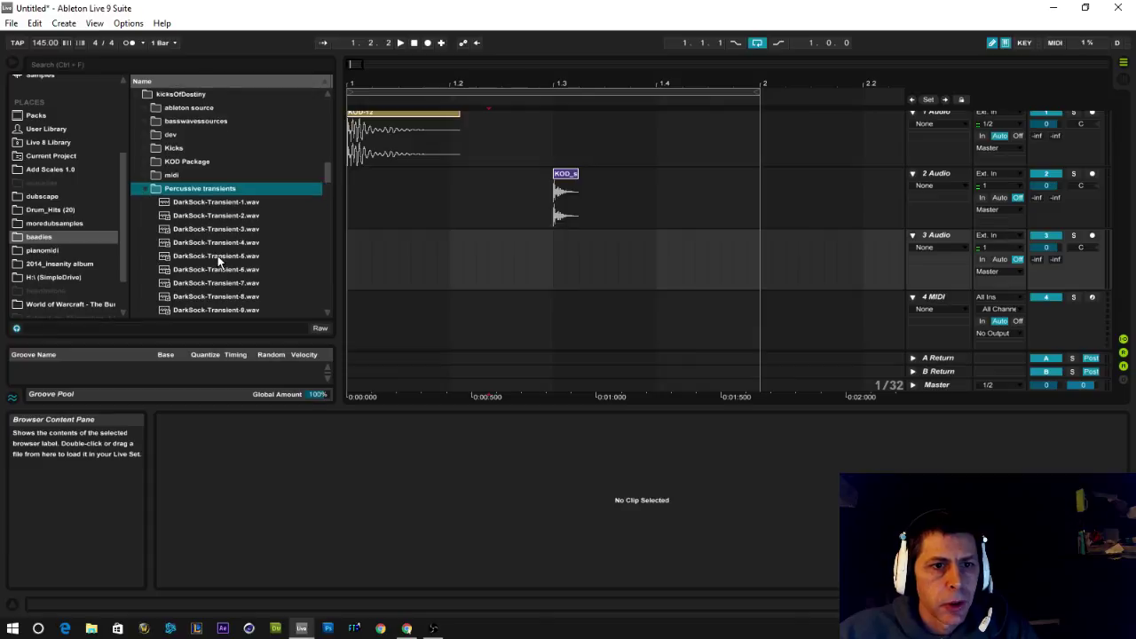
# Preview several DarkSock-Transient samples in the Percussive transients folder, finishing with DarkSock-Transient-8.wav
pyautogui.scroll(-2, 217, 256)
pyautogui.click(218, 256)
pyautogui.click(177, 283)
pyautogui.click(175, 269)
pyautogui.click(171, 282)
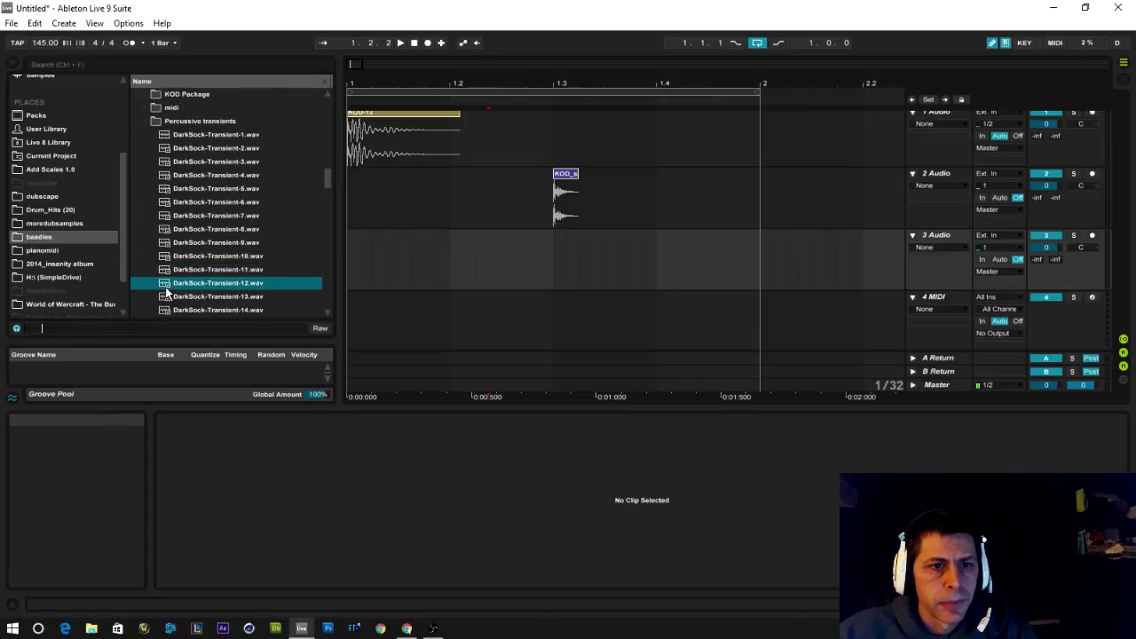
pyautogui.click(166, 296)
pyautogui.scroll(-2, 167, 296)
pyautogui.click(172, 257)
pyautogui.click(168, 269)
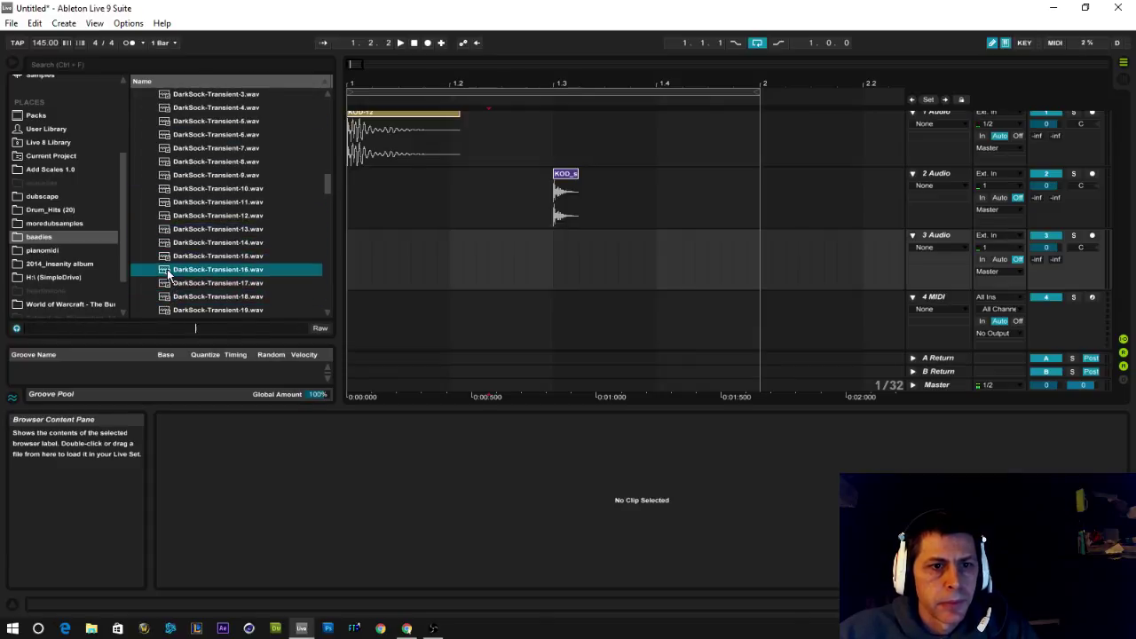
pyautogui.click(172, 165)
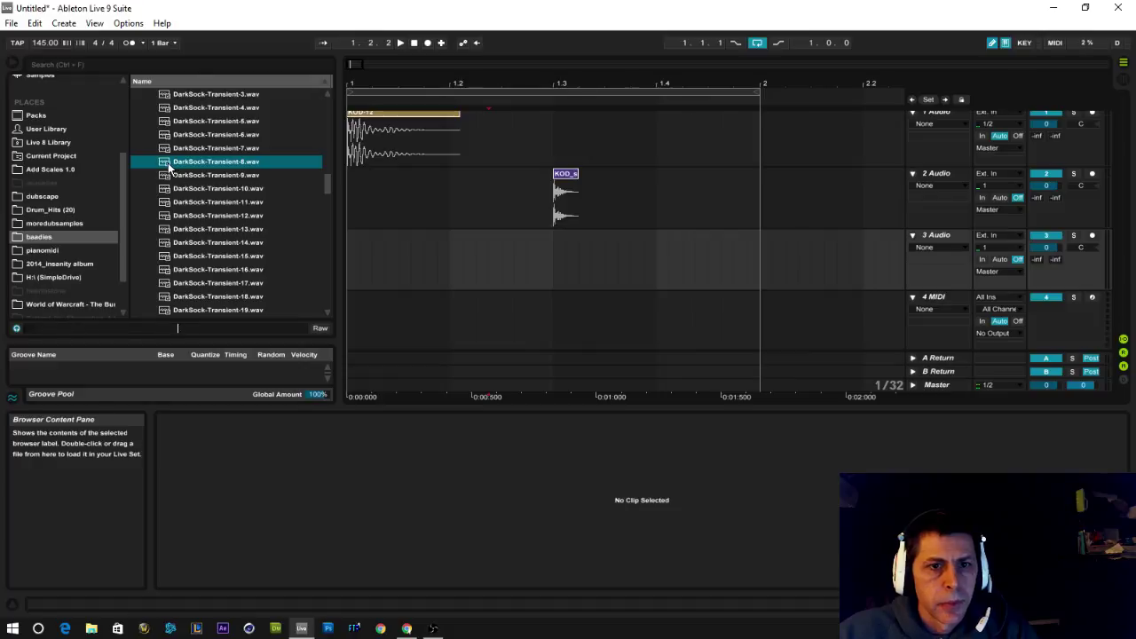
# Place DarkSock-Transient-8.wav at the start of bar 1 on the 3 Audio track and shorten the clip to one sixteenth note
pyautogui.moveTo(169, 167); pyautogui.dragTo(360, 275)
pyautogui.moveTo(1120, 424)
pyautogui.mouseDown()
pyautogui.moveTo(426, 426)
pyautogui.moveTo(458, 426)
pyautogui.mouseUp()
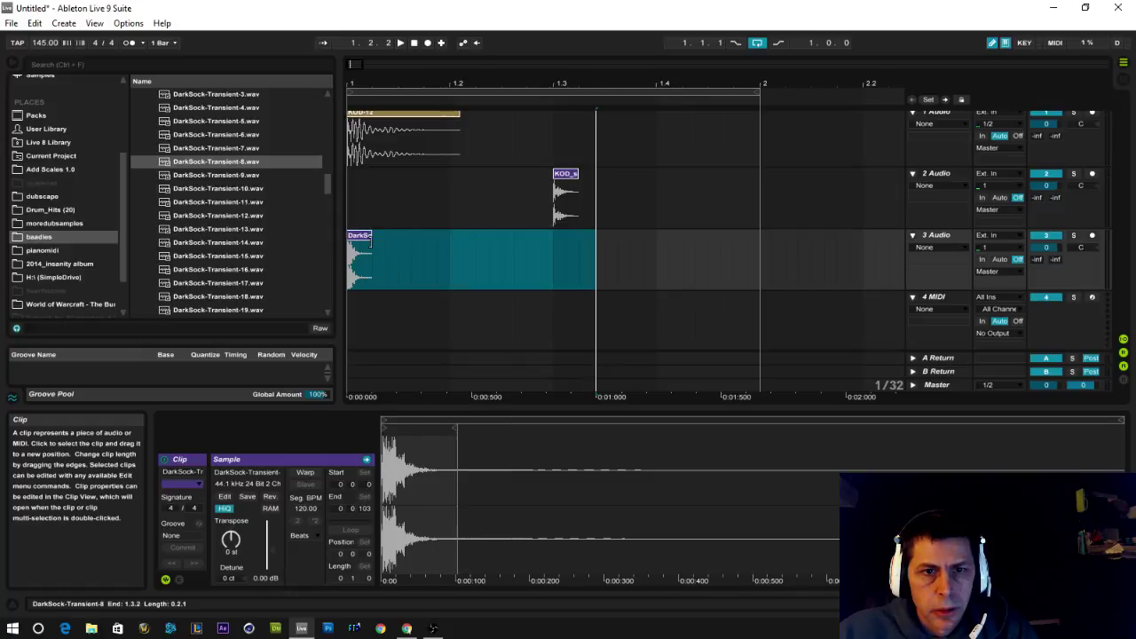
# Lower the DarkSock-Transient-8 clip's gain to -8.95 dB and start playing the loop
pyautogui.click(363, 239)
pyautogui.moveTo(263, 564); pyautogui.dragTo(262, 579)
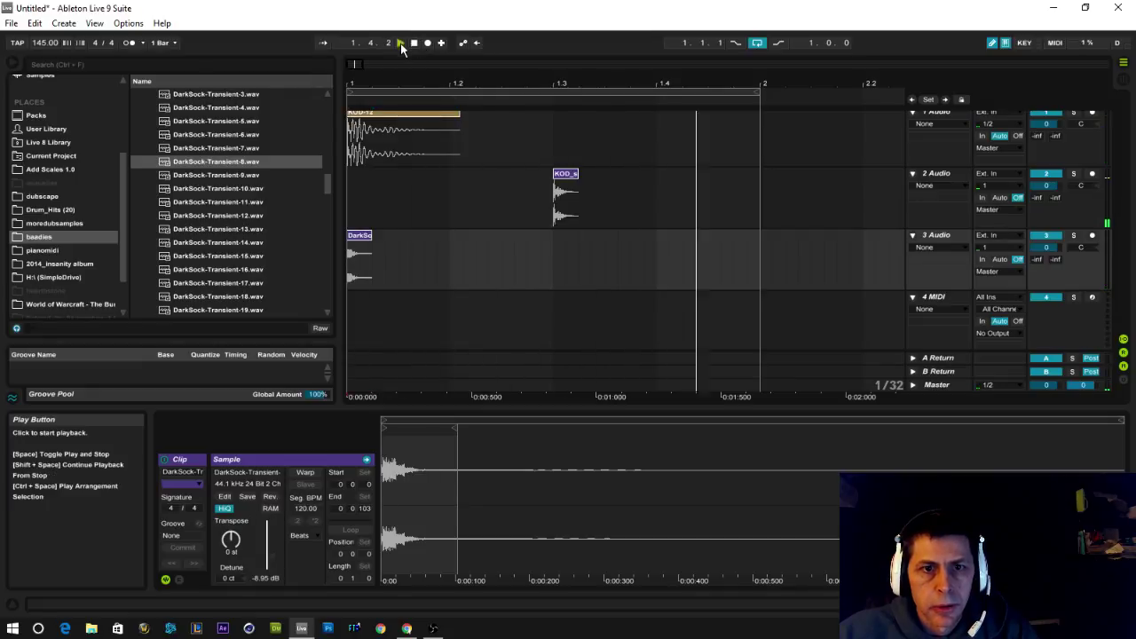
pyautogui.click(401, 48)
# Copy the DarkSock-Transient-8 clip along the 3 Audio track so that eight hits fill bar 1 at eighth-note spacing
pyautogui.click(359, 238)
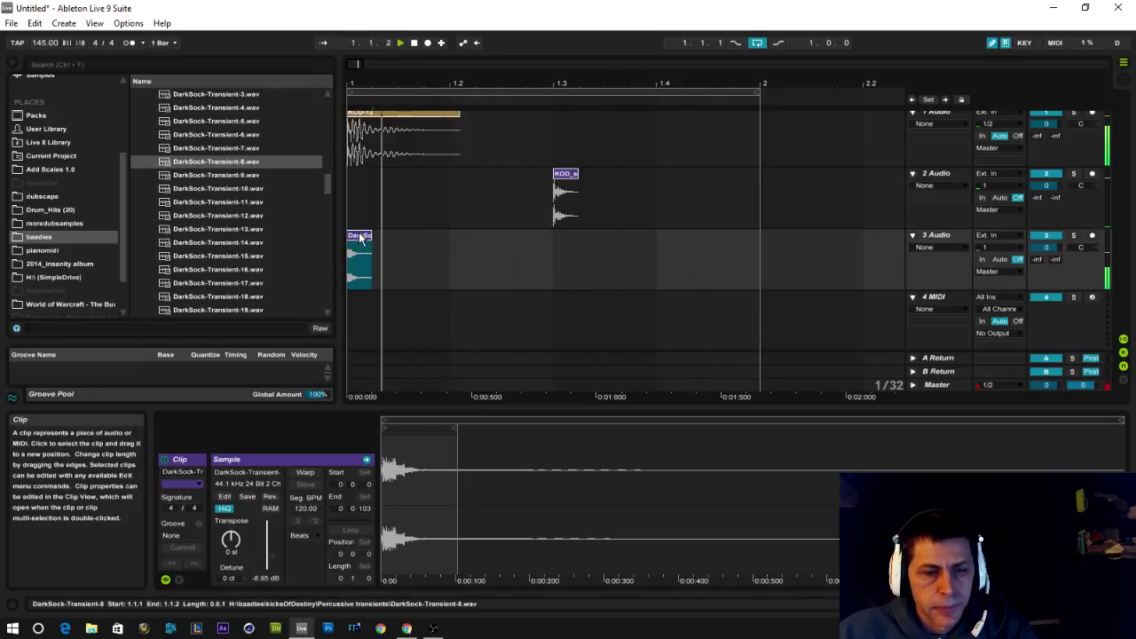
pyautogui.moveTo(358, 234); pyautogui.dragTo(389, 243)
pyautogui.click(443, 237)
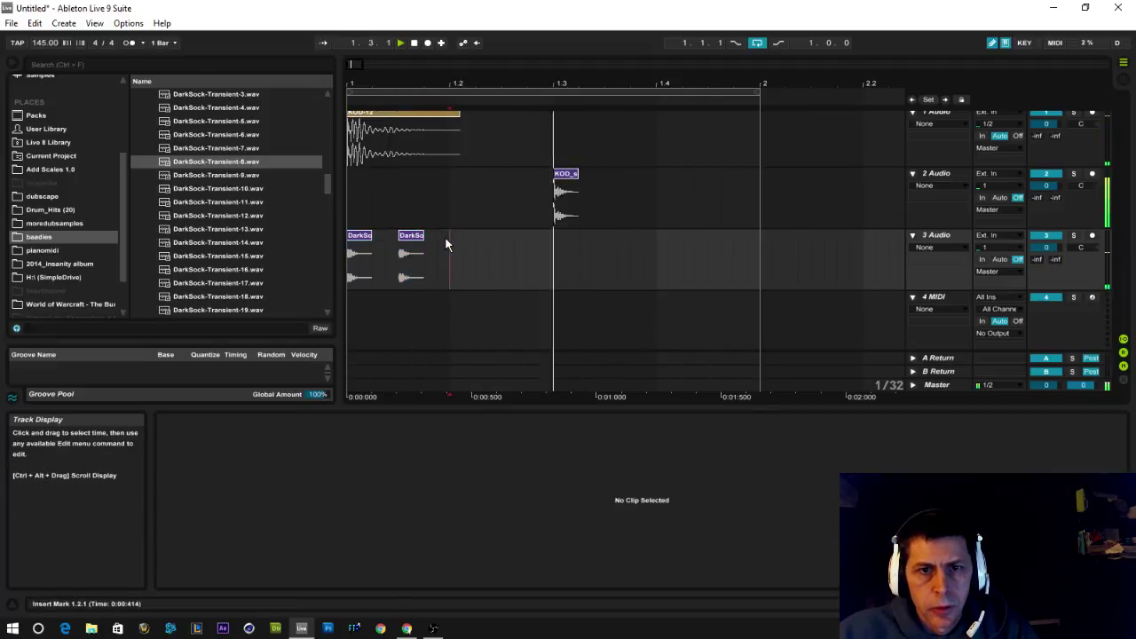
pyautogui.keyDown('shift'); pyautogui.click(366, 242); pyautogui.keyUp('shift')
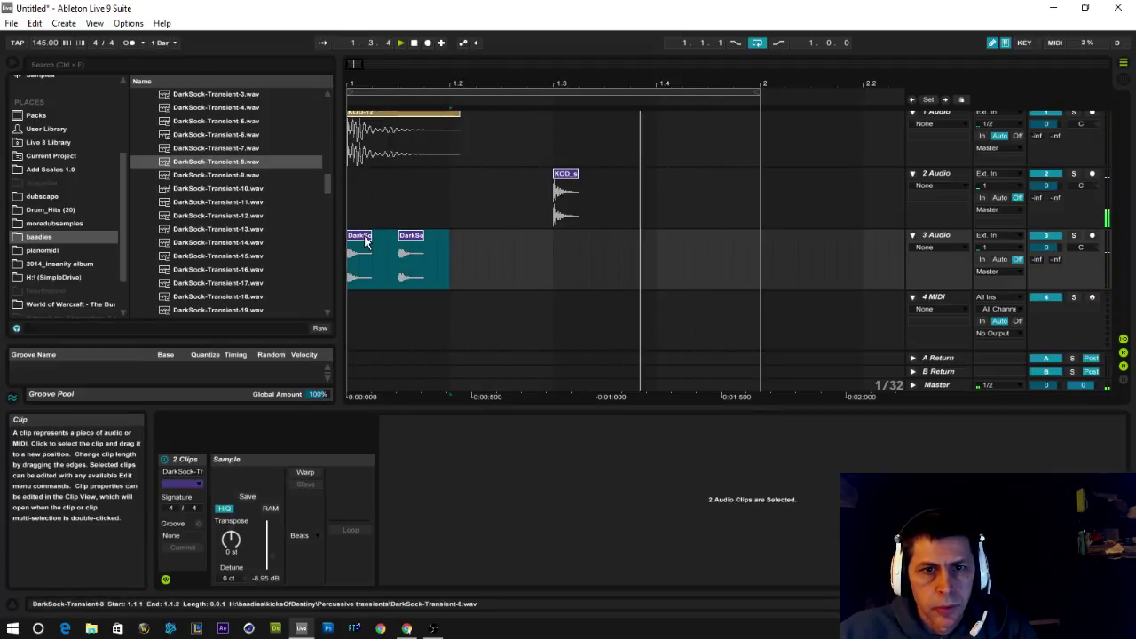
pyautogui.moveTo(366, 241); pyautogui.dragTo(658, 249)
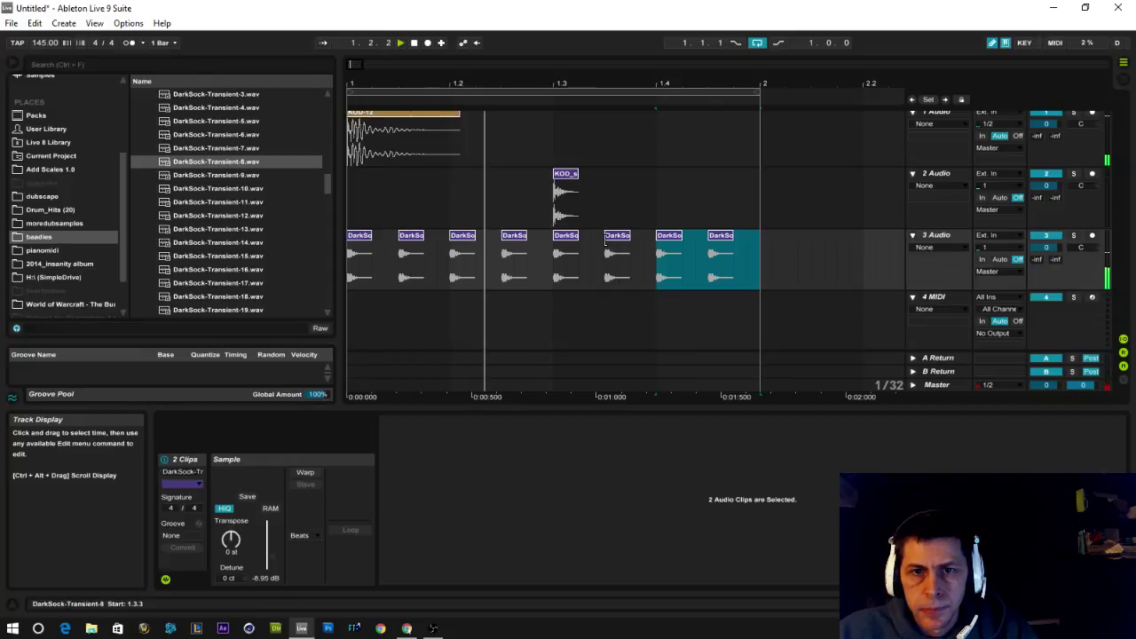
# Delete the DarkSock-Transient-8 hit at beat 1.3, directly below the snare
pyautogui.click(564, 246)
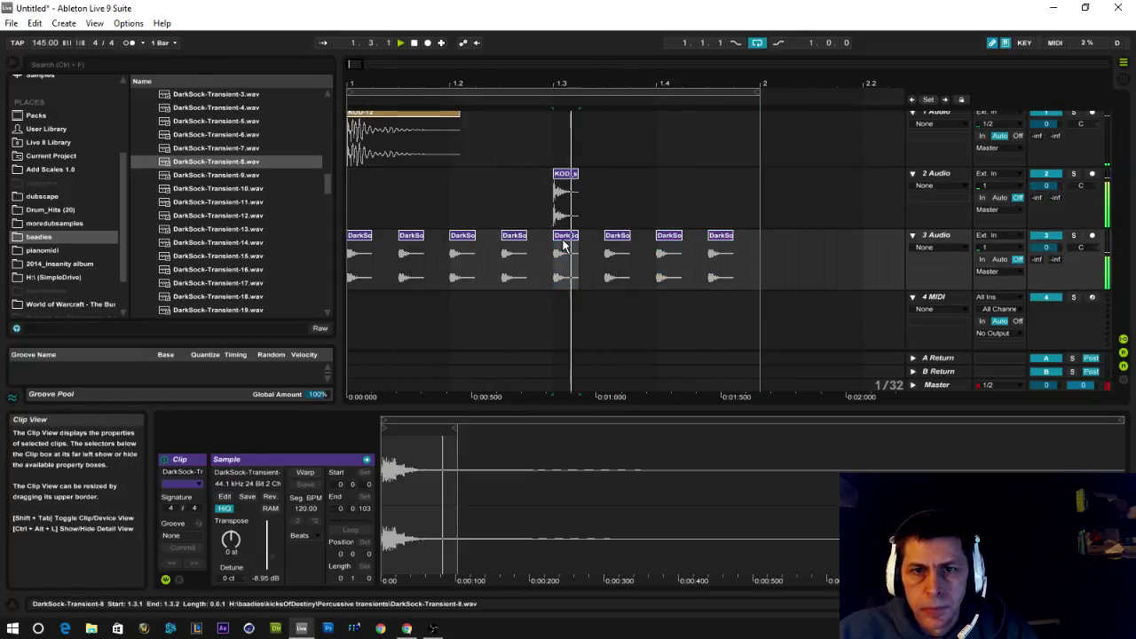
pyautogui.click(568, 245)
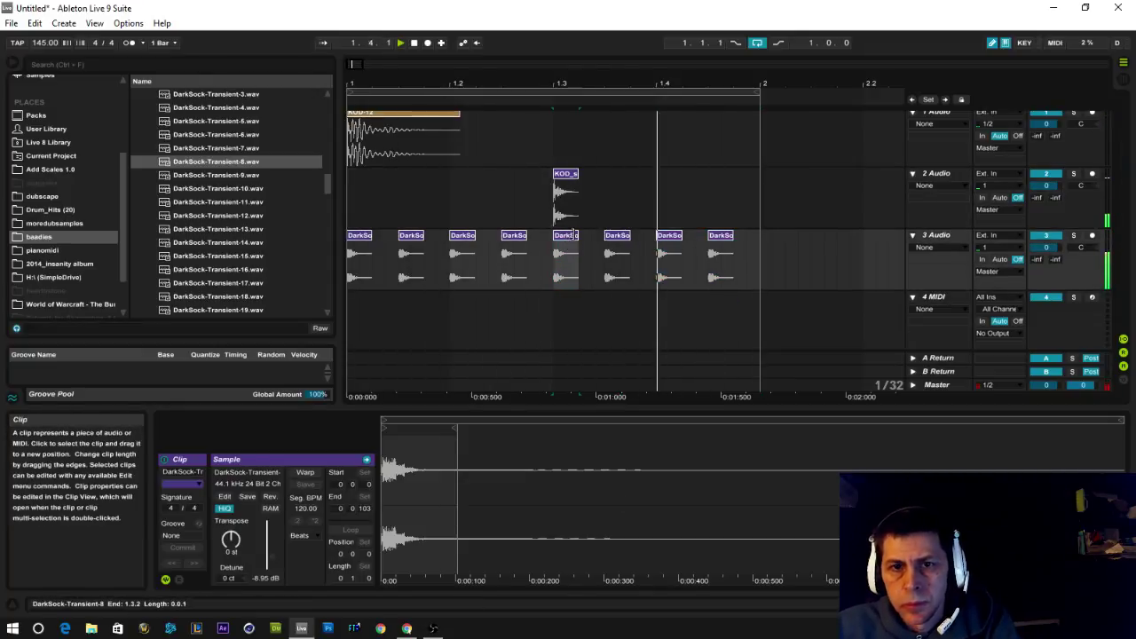
pyautogui.press('Delete')
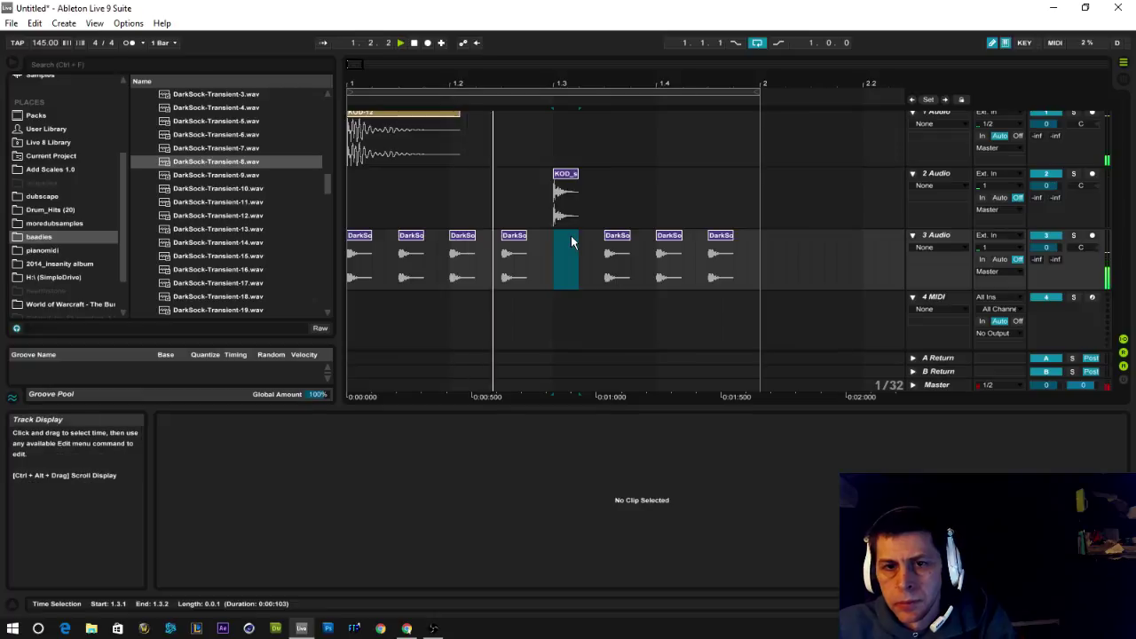
# Set the transpose of the first DarkSock-Transient-8 hit to 15 st while the loop plays from the start
pyautogui.doubleClick(414, 44)
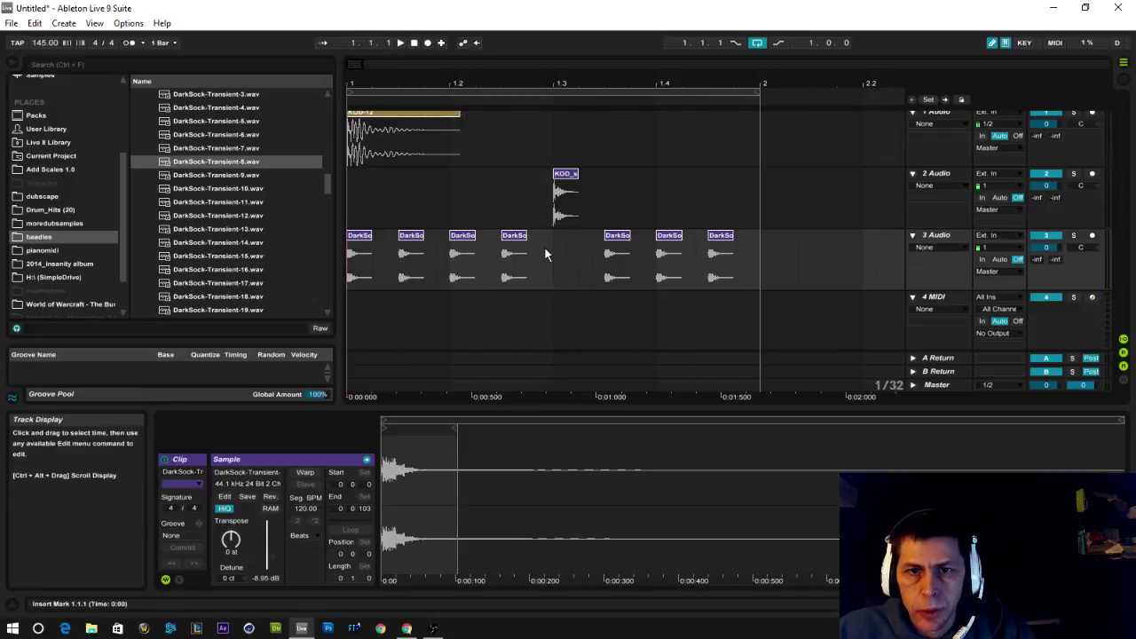
pyautogui.click(359, 262)
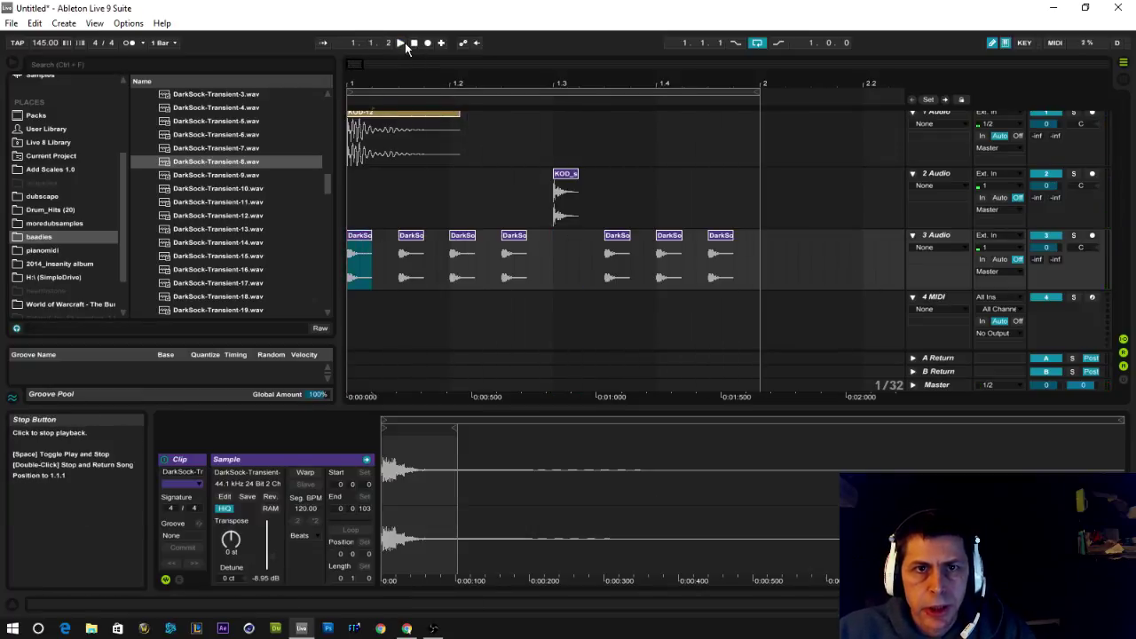
pyautogui.click(402, 43)
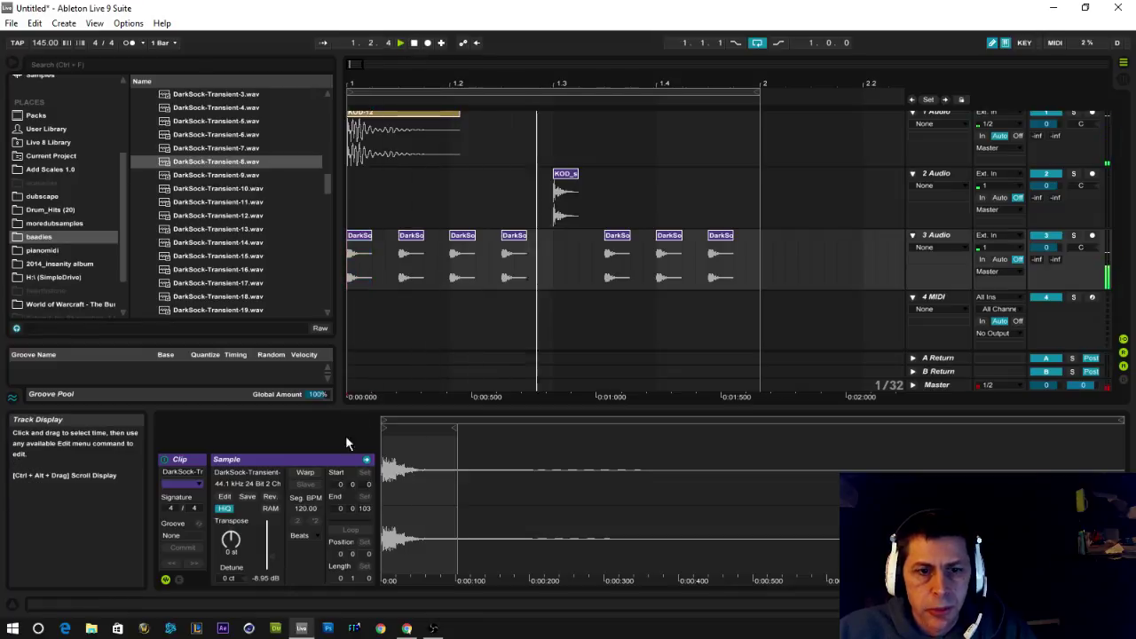
pyautogui.moveTo(231, 539); pyautogui.dragTo(231, 497)
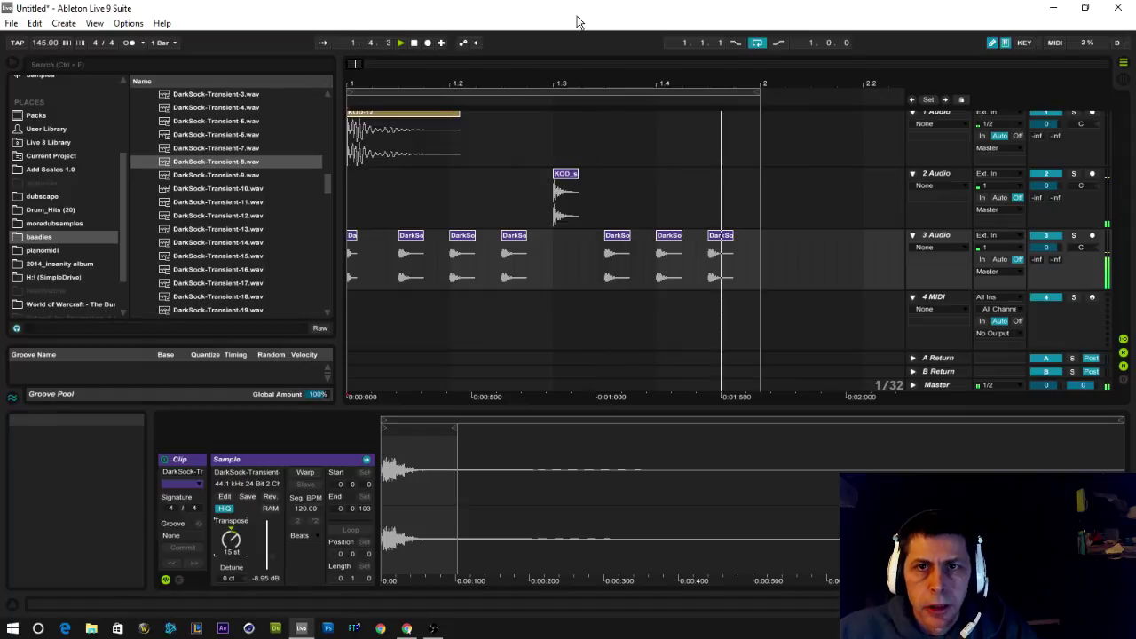
pyautogui.click(414, 43)
# Delete every DarkSock-Transient-8 hit on the 3 Audio track except the first one at the start of bar 1
pyautogui.click(408, 240)
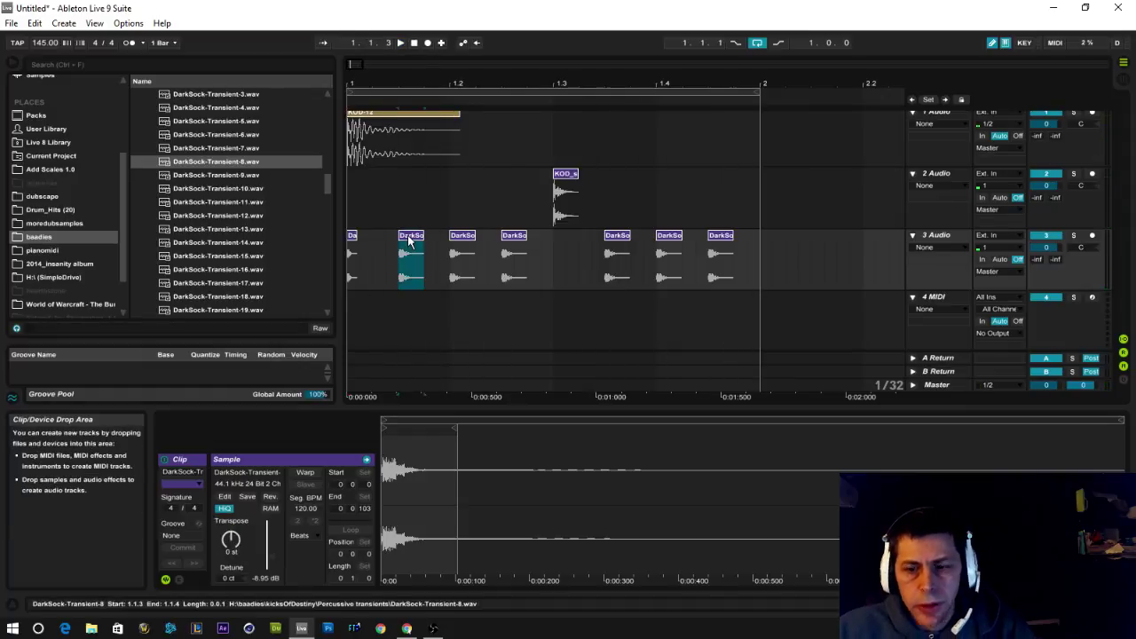
pyautogui.press('Delete')
pyautogui.click(461, 240)
pyautogui.press('Delete')
pyautogui.click(530, 235)
pyautogui.press('Delete')
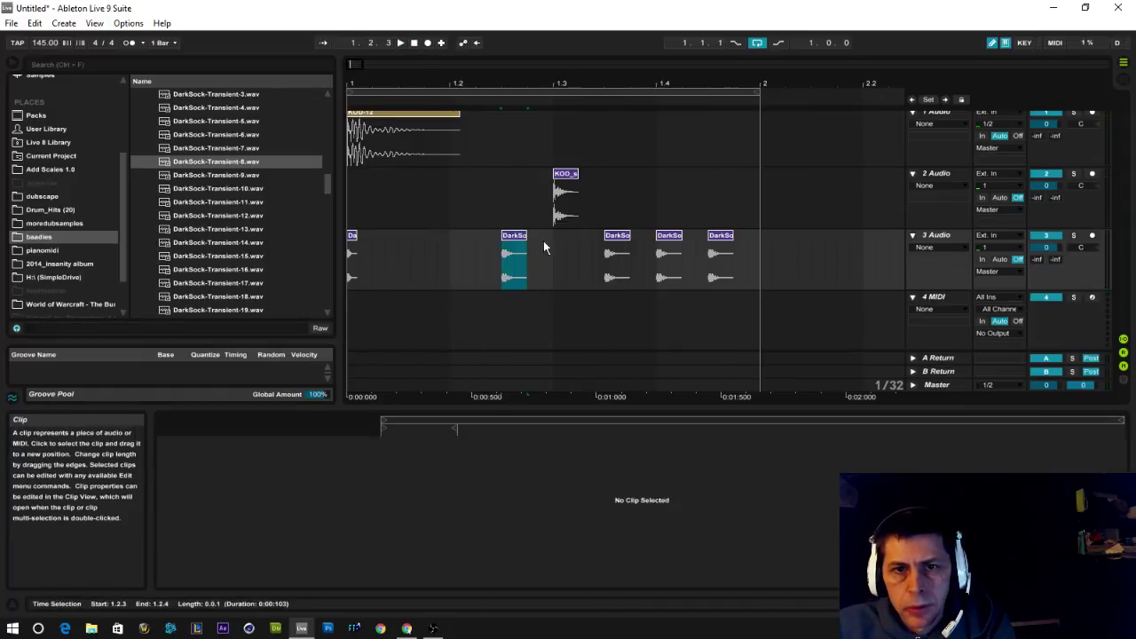
pyautogui.click(607, 233)
pyautogui.press('Delete')
pyautogui.click(667, 235)
pyautogui.press('Delete')
pyautogui.click(719, 236)
pyautogui.press('Delete')
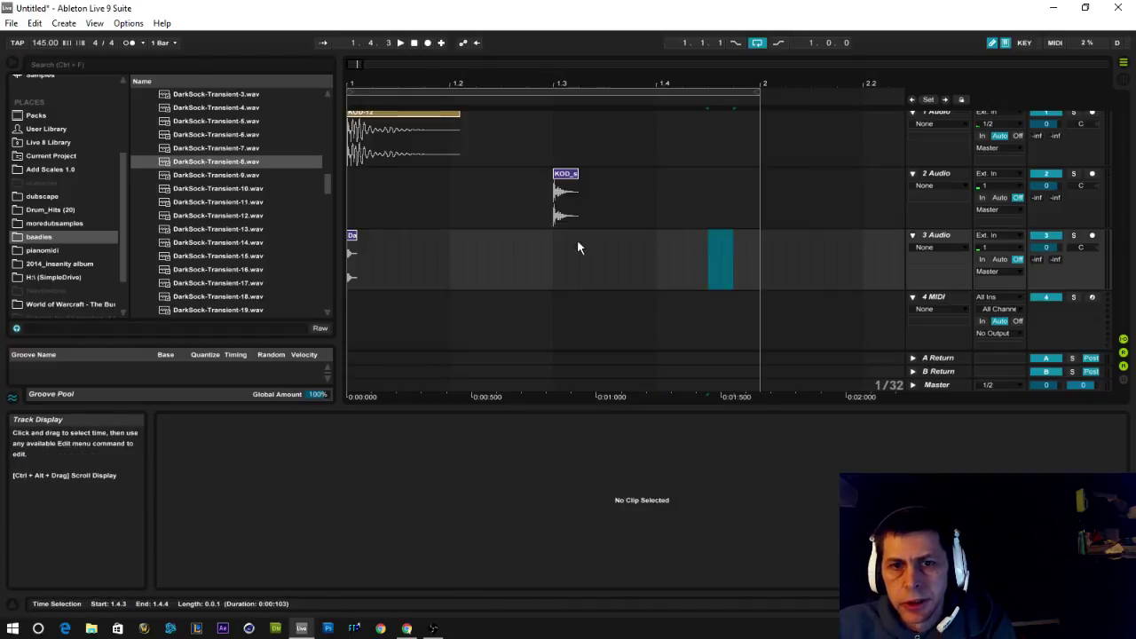
# Lengthen the remaining DarkSock-Transient-8 clip to one eighth note and copy it to fill bar 1 with eight back-to-back hits
pyautogui.moveTo(357, 248); pyautogui.dragTo(389, 255)
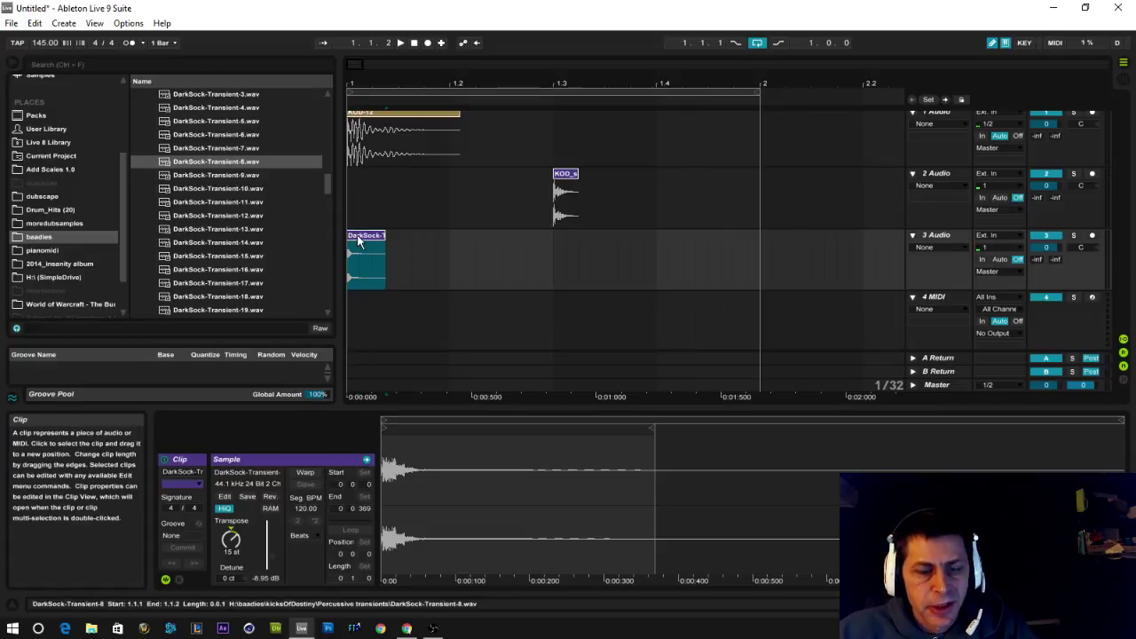
pyautogui.keyDown('ctrl'); pyautogui.moveTo(358, 239); pyautogui.dragTo(682, 237); pyautogui.keyUp('ctrl')
pyautogui.click(379, 236)
pyautogui.keyDown('shift'); pyautogui.click(383, 246); pyautogui.keyUp('shift')
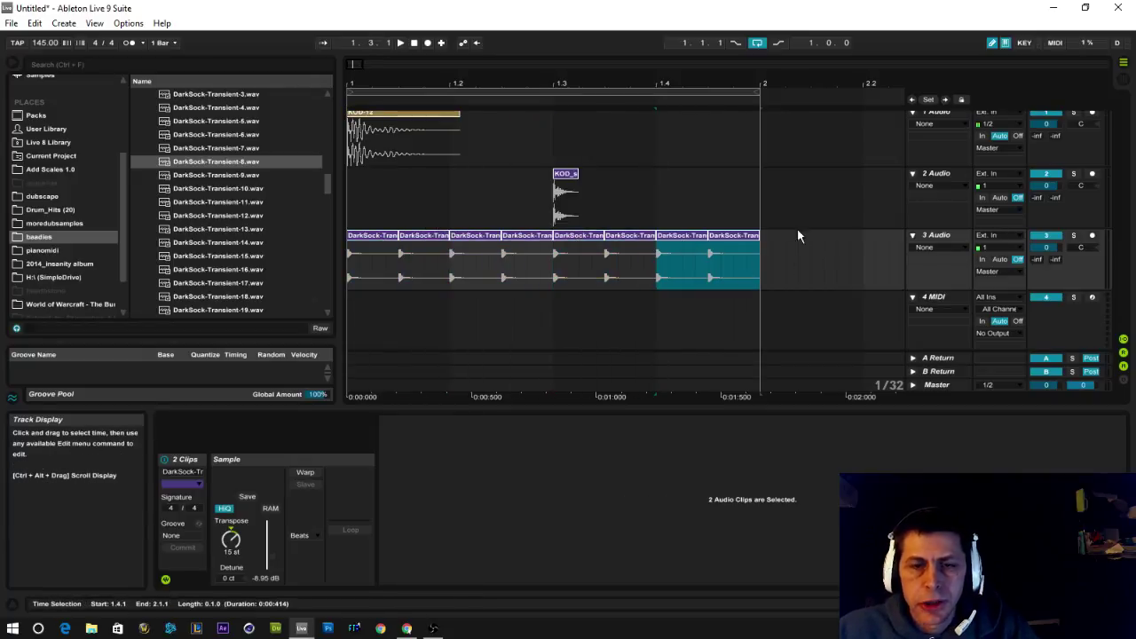
# Play the loop from the beginning and show the 3 Audio track's device view
pyautogui.click(412, 42)
pyautogui.click(401, 43)
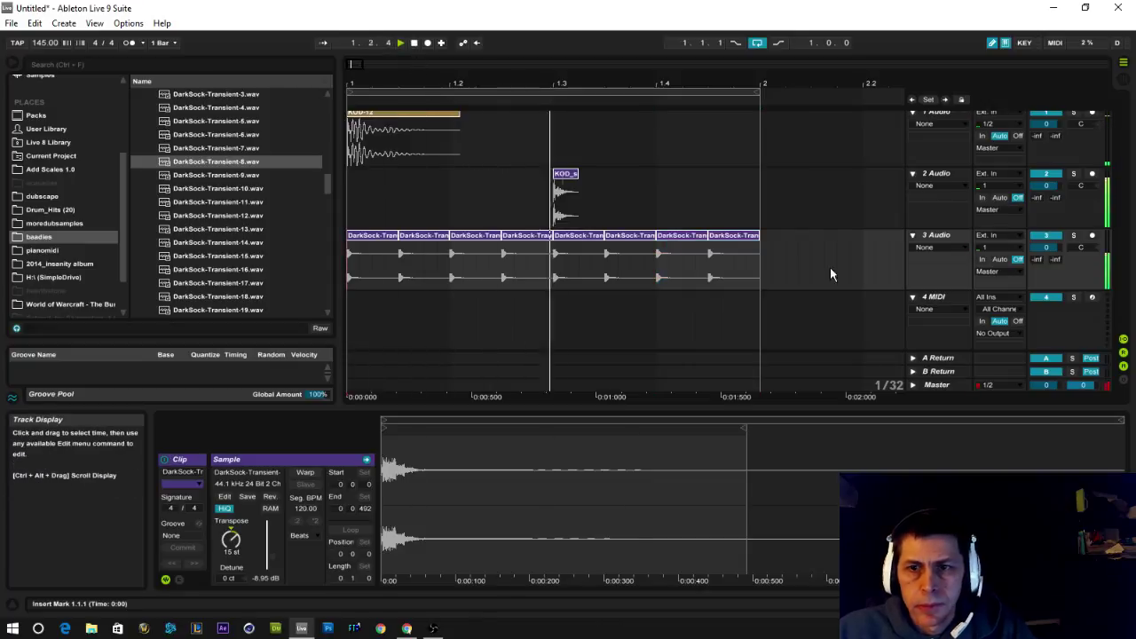
pyautogui.click(939, 236)
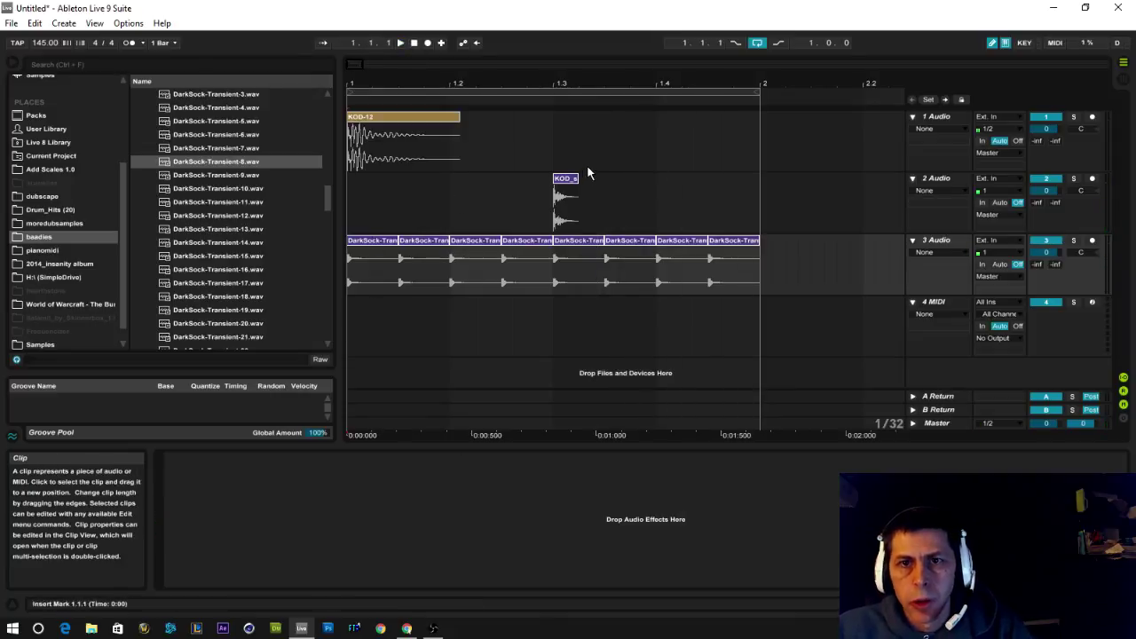
# Try the snare clip at beat 1.4 on the 2 Audio track and play the loop from the beginning
pyautogui.click(560, 204)
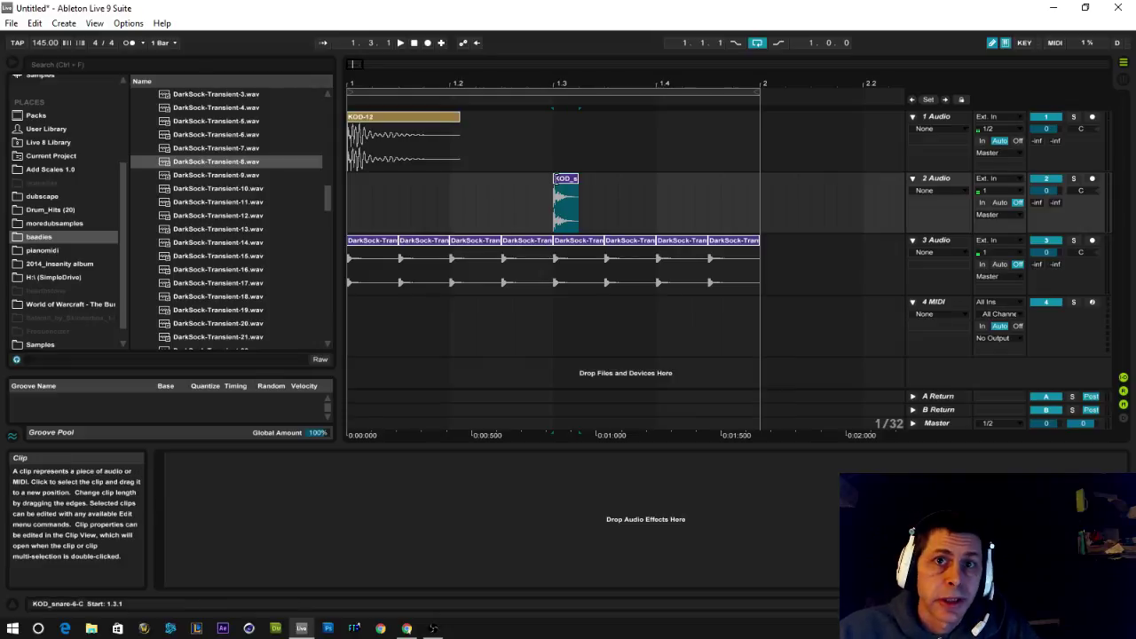
pyautogui.click(371, 116)
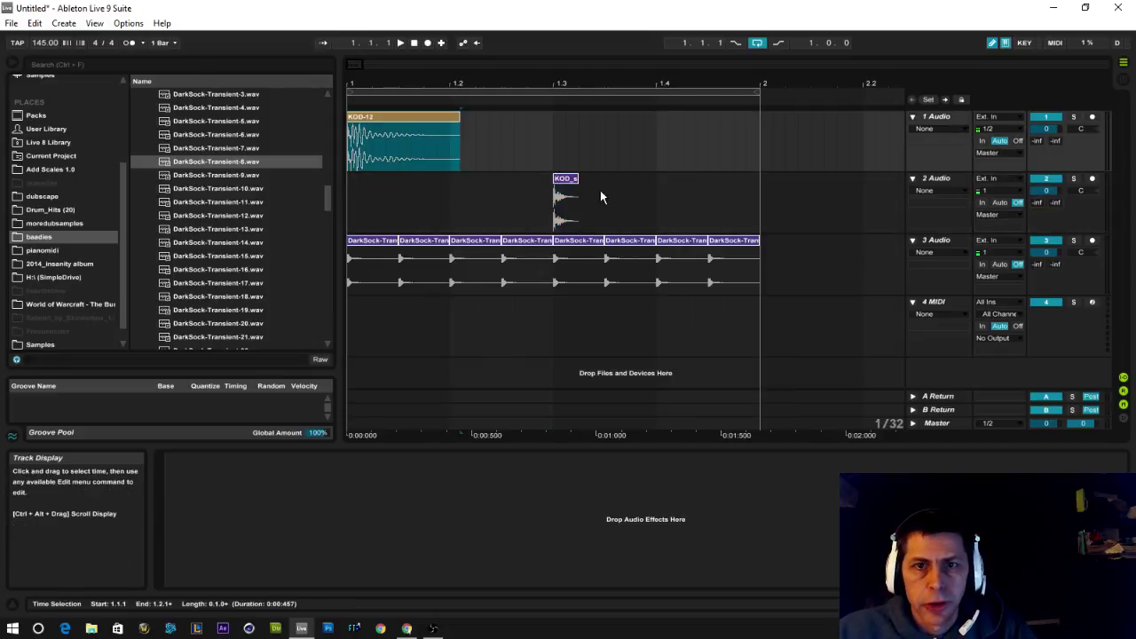
pyautogui.click(555, 192)
pyautogui.moveTo(548, 80)
pyautogui.mouseDown()
pyautogui.moveTo(549, 124)
pyautogui.moveTo(548, 53)
pyautogui.moveTo(548, 74)
pyautogui.mouseUp()
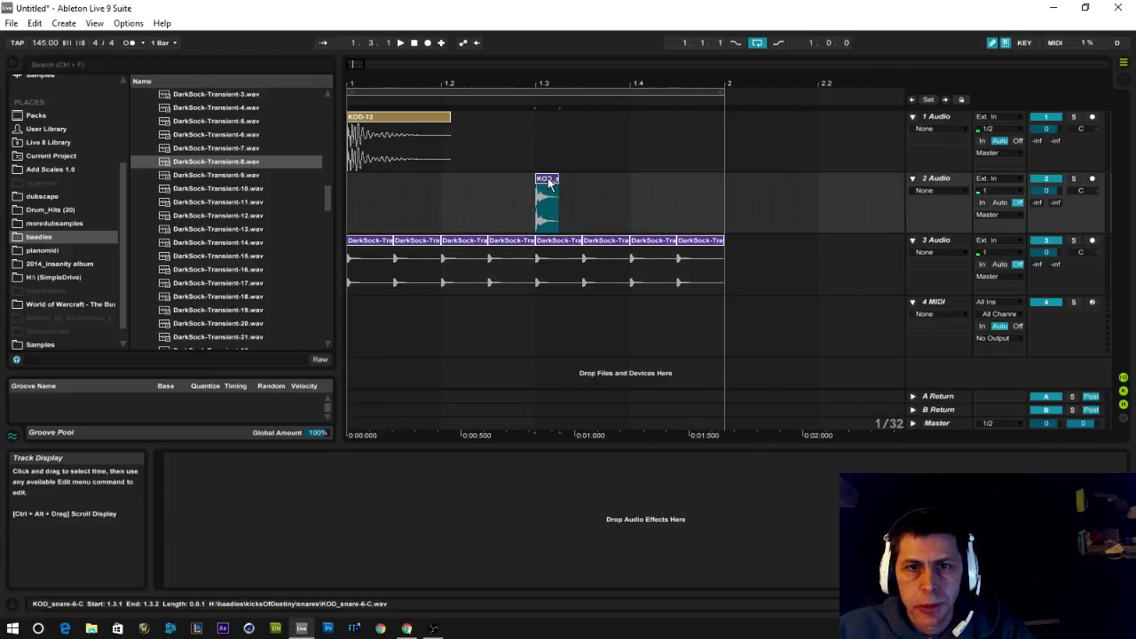
pyautogui.click(605, 182)
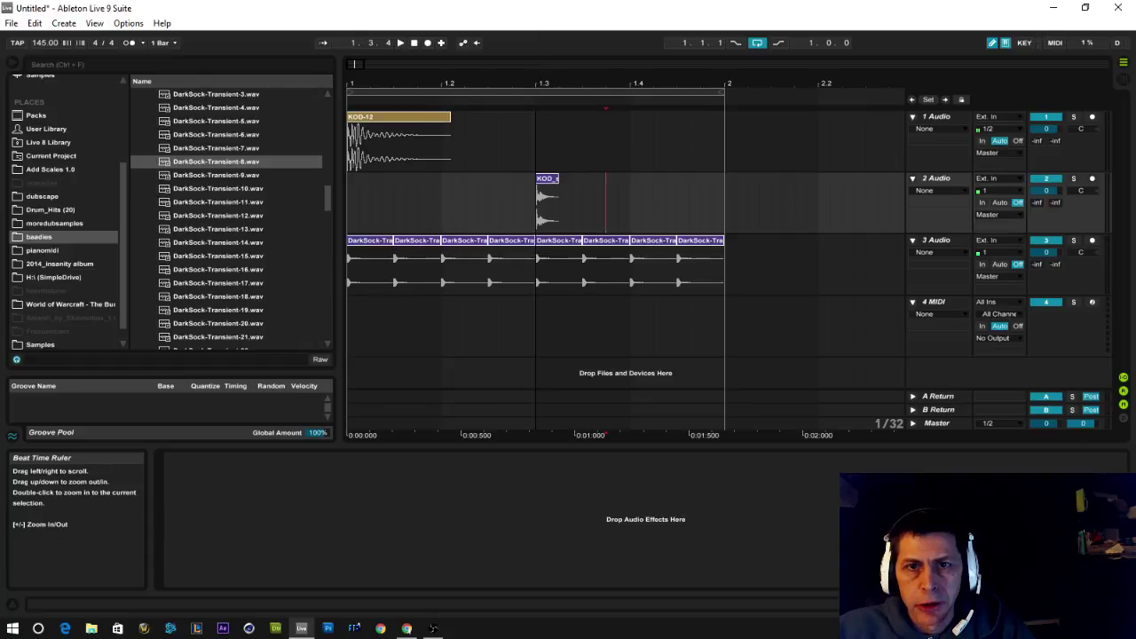
pyautogui.moveTo(545, 82); pyautogui.dragTo(545, 94)
pyautogui.moveTo(581, 187); pyautogui.dragTo(693, 187)
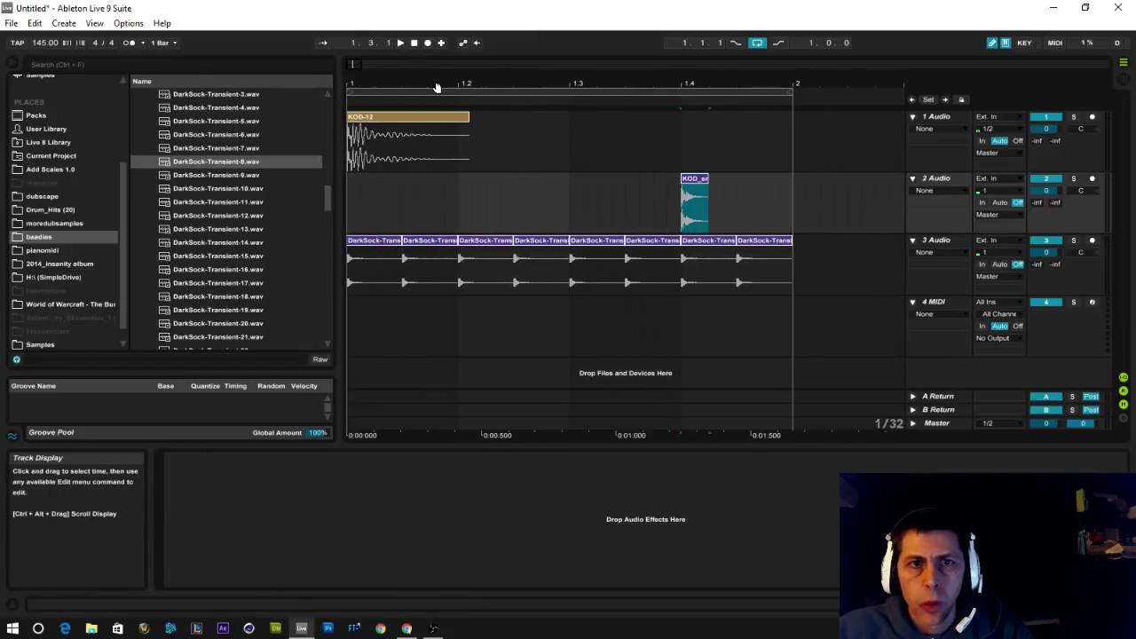
pyautogui.click(415, 45)
pyautogui.click(400, 44)
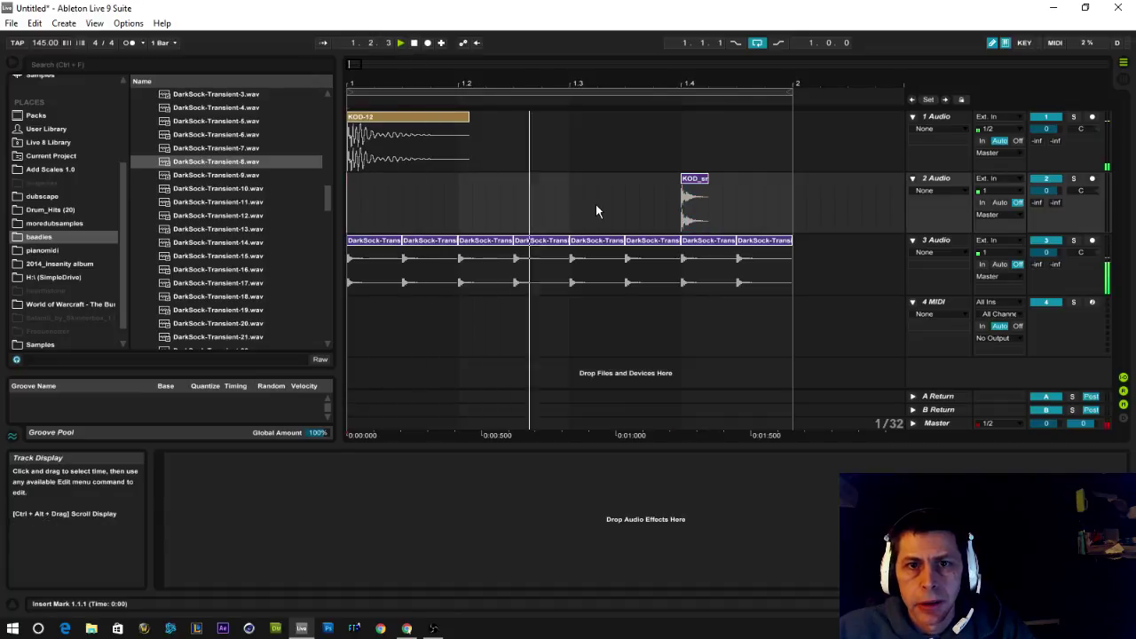
# Try a copy of the snare at beat 1.3 on the 2 Audio track, and remove that copy
pyautogui.click(698, 180)
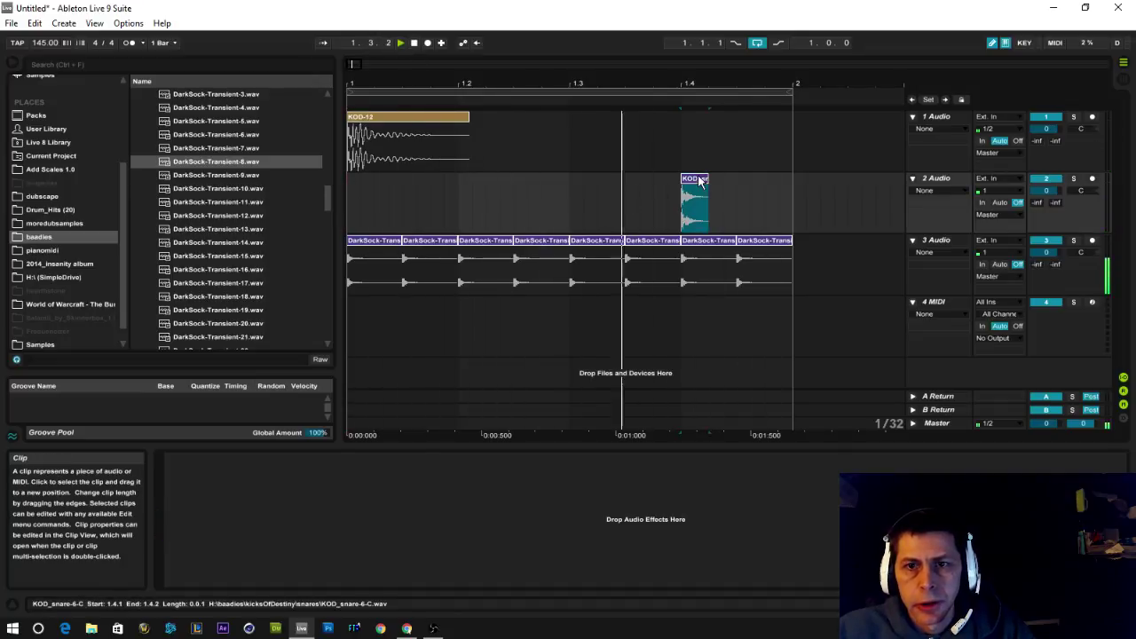
pyautogui.moveTo(699, 181); pyautogui.dragTo(583, 182)
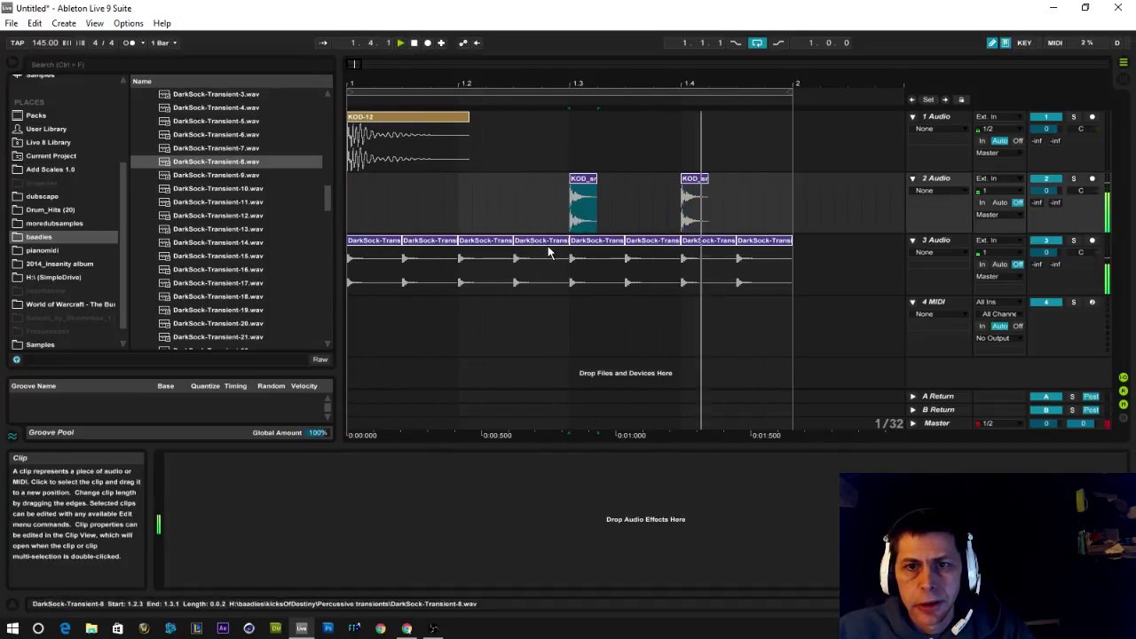
pyautogui.doubleClick(589, 184)
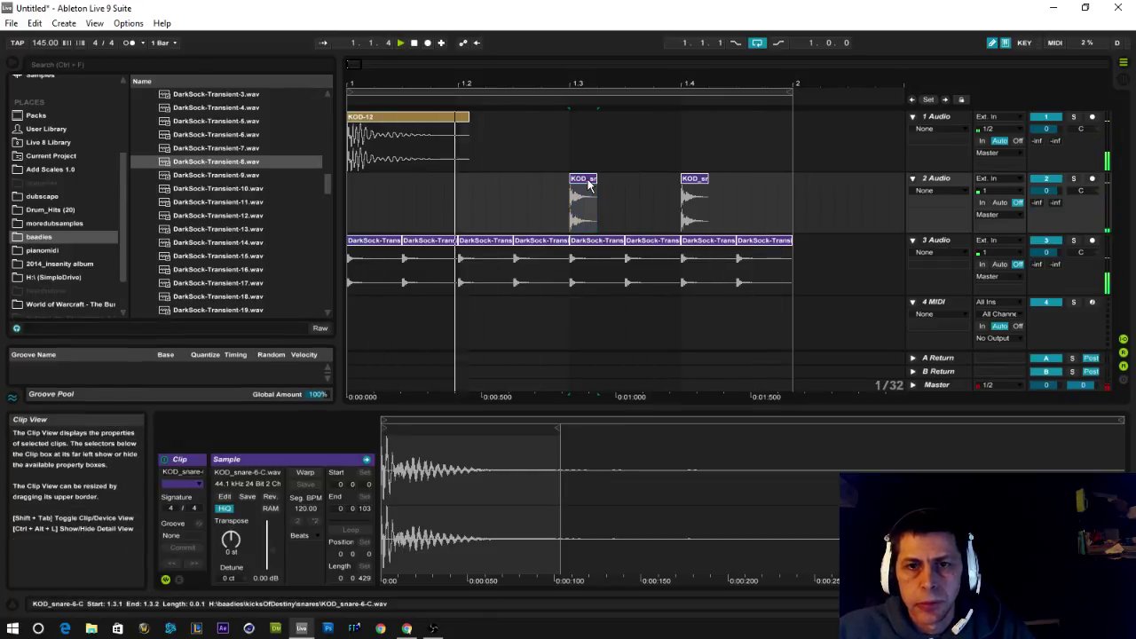
pyautogui.press('Delete')
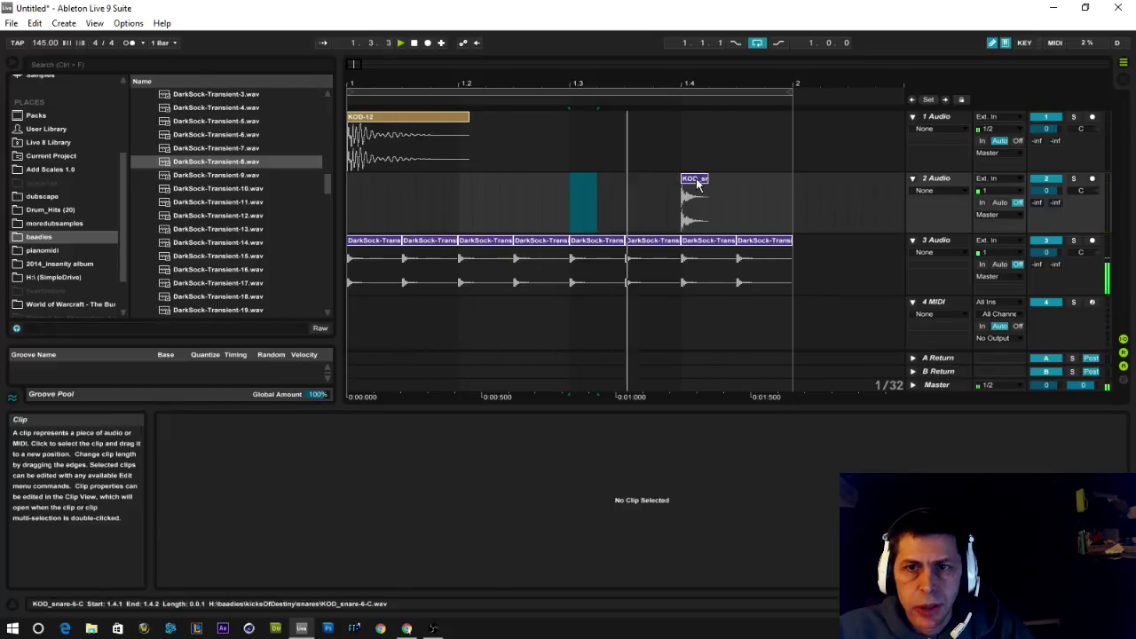
# Move the snare to 1.3.3 and copy the KOD-12 kick to beat 1.4, trimming the copy at the end of bar 1
pyautogui.moveTo(693, 184); pyautogui.dragTo(637, 183)
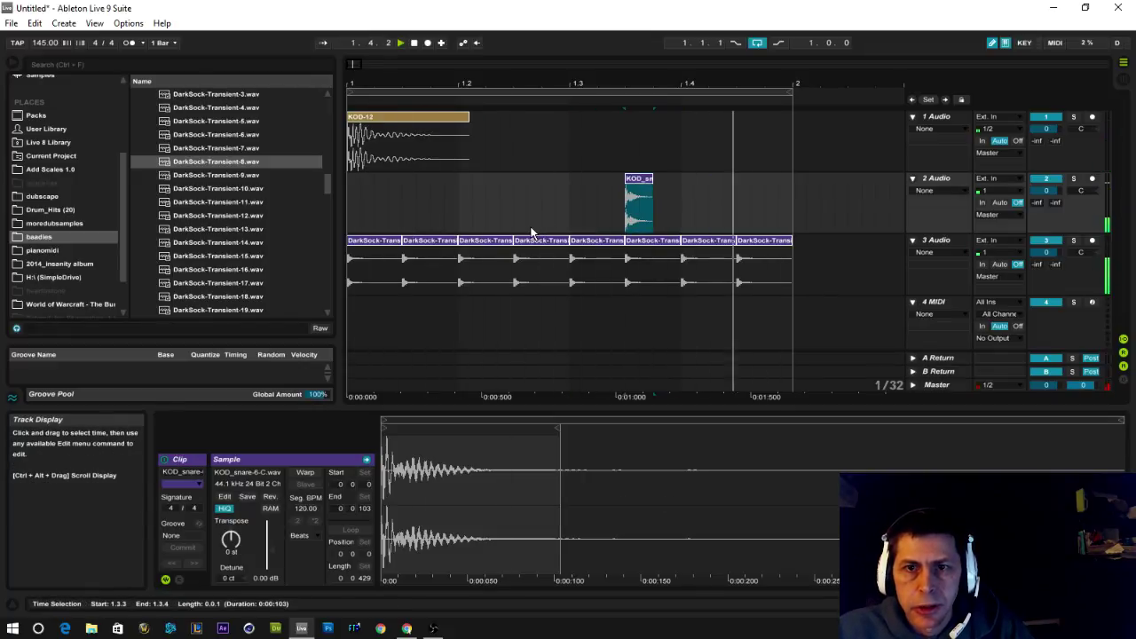
pyautogui.moveTo(366, 142); pyautogui.dragTo(695, 142)
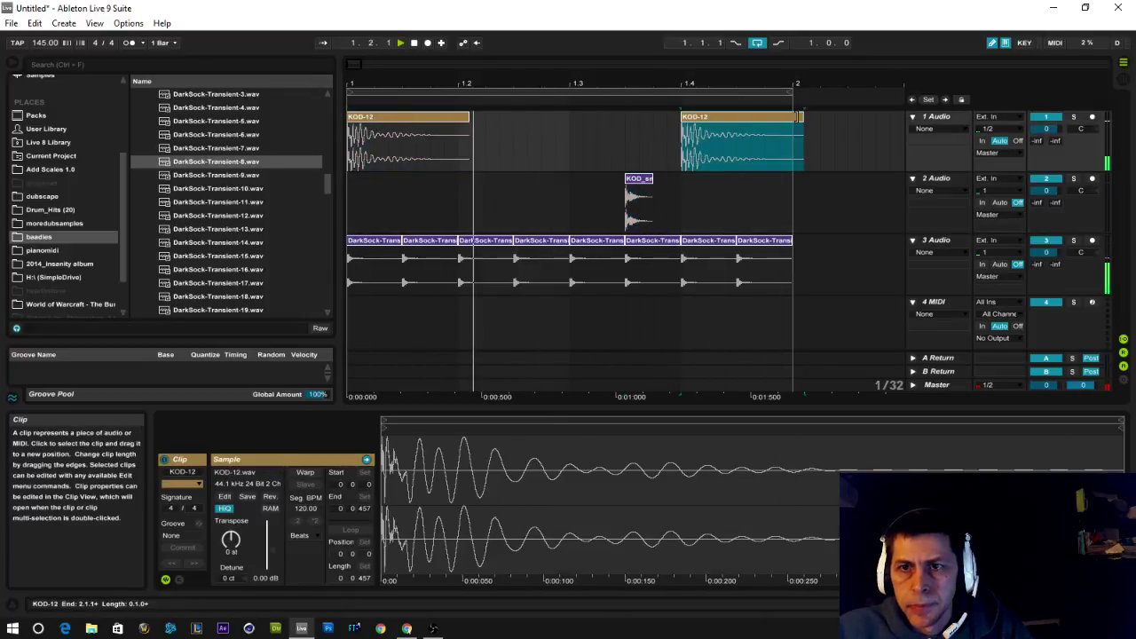
pyautogui.moveTo(802, 117); pyautogui.dragTo(792, 117)
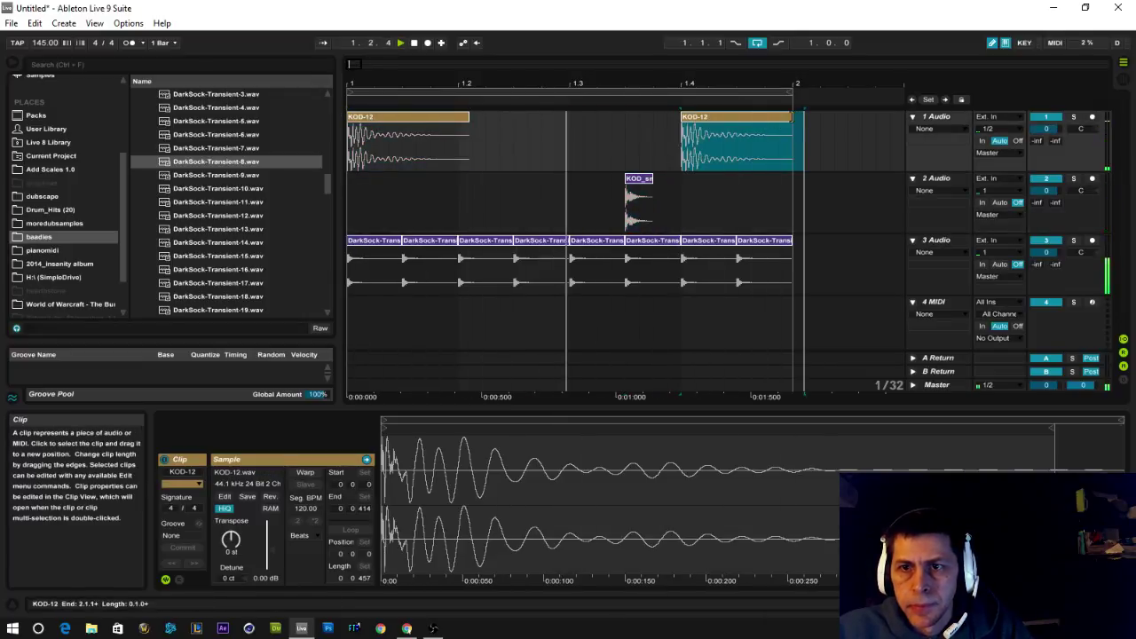
# Copy the kick and snare pattern of bar 1 into bar 2 and extend the loop to two bars
pyautogui.click(451, 128)
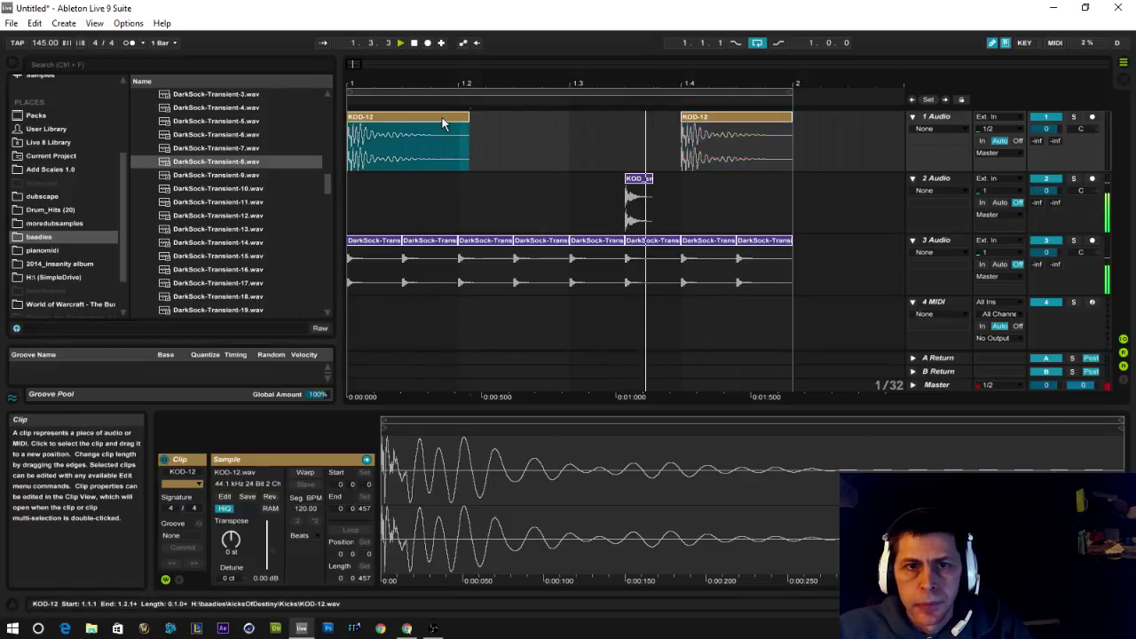
pyautogui.keyDown('shift'); pyautogui.click(790, 209); pyautogui.keyUp('shift')
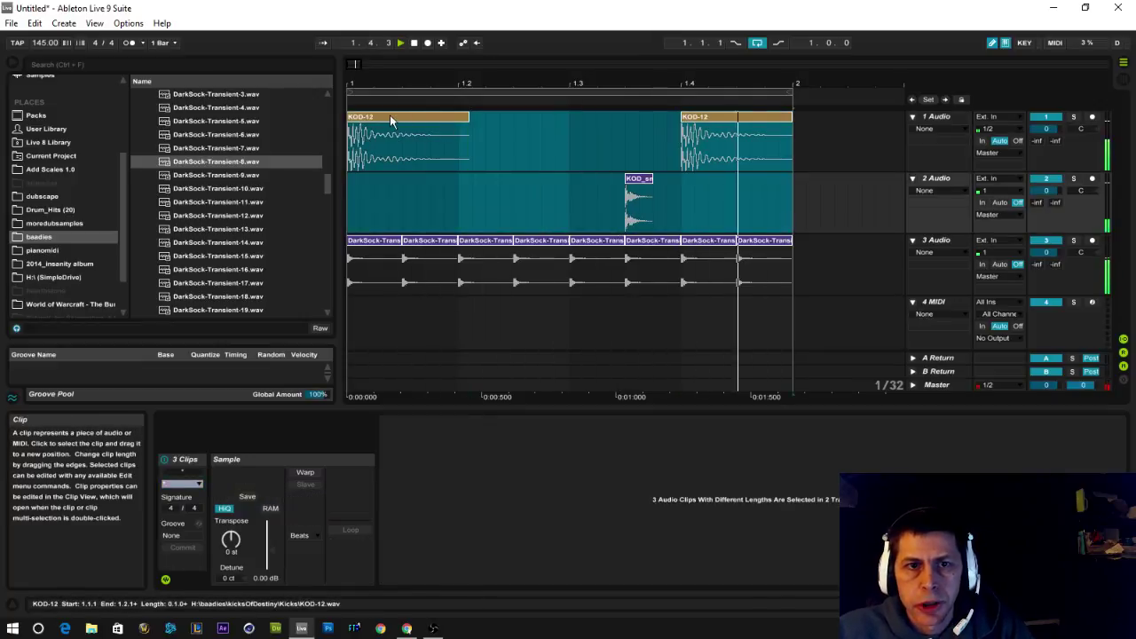
pyautogui.moveTo(385, 146); pyautogui.dragTo(831, 146)
pyautogui.moveTo(793, 84); pyautogui.dragTo(817, 88)
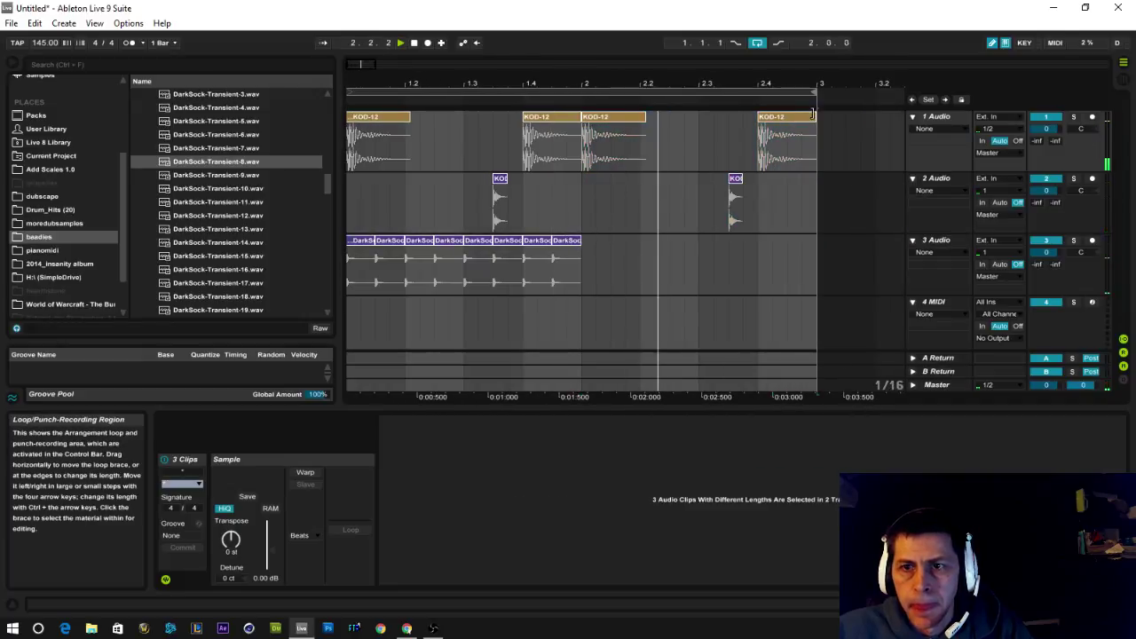
# Copy the eight DarkSock-Transient-8 hits into bar 2 and delete the KOD-12 kick at beat 2.4
pyautogui.click(354, 243)
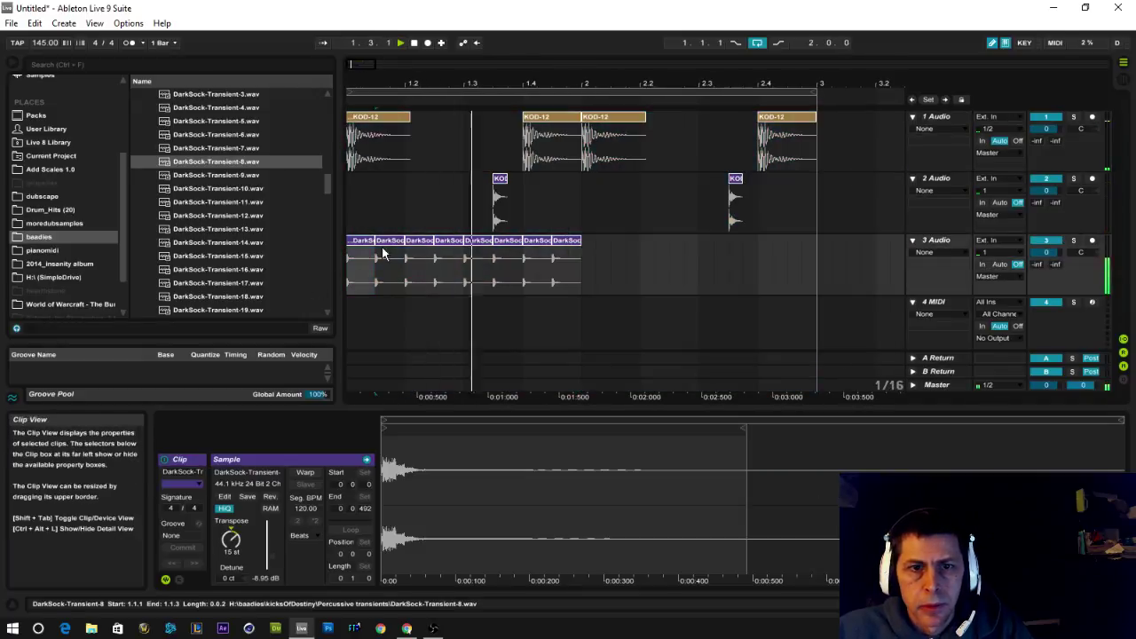
pyautogui.hotkey('ctrl', 'd')
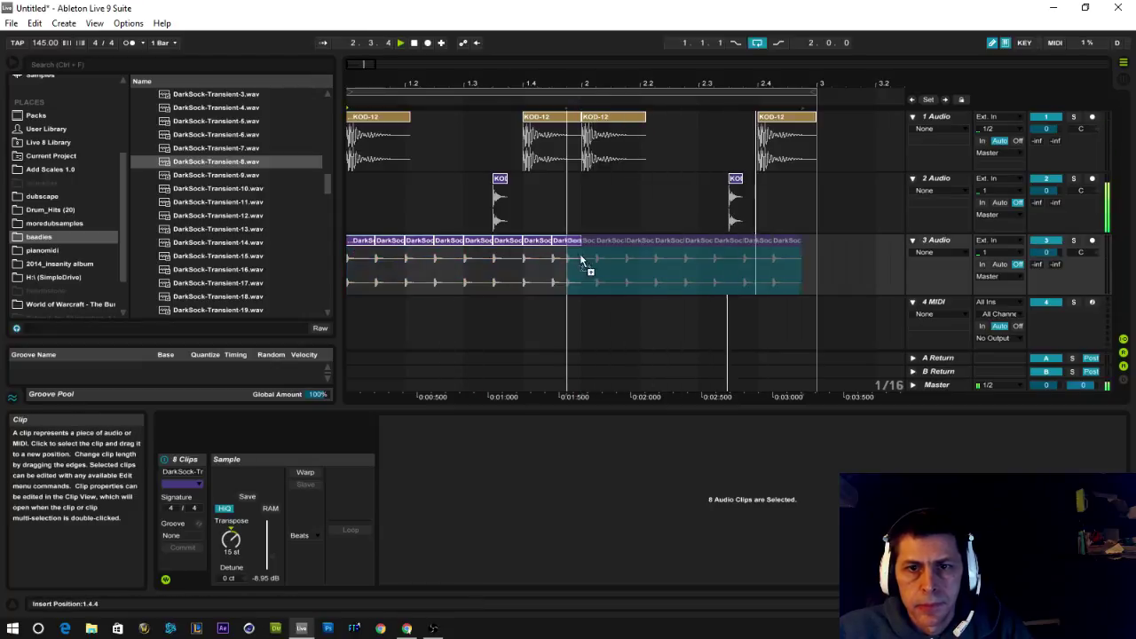
pyautogui.click(795, 127)
pyautogui.press('Delete')
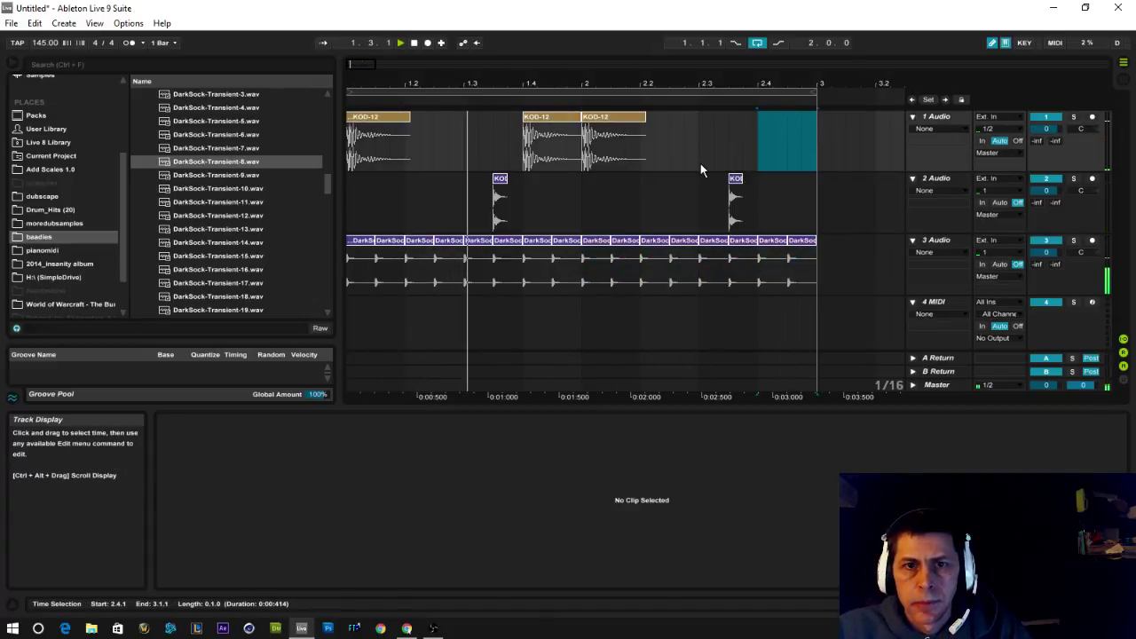
pyautogui.doubleClick(415, 43)
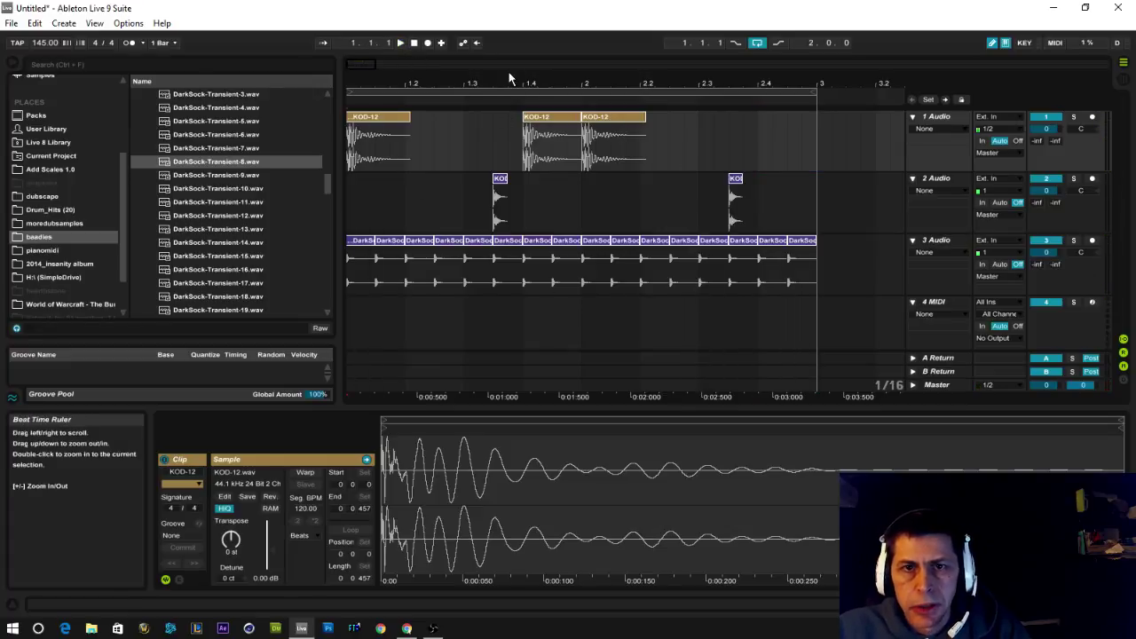
pyautogui.moveTo(507, 70); pyautogui.dragTo(689, 210)
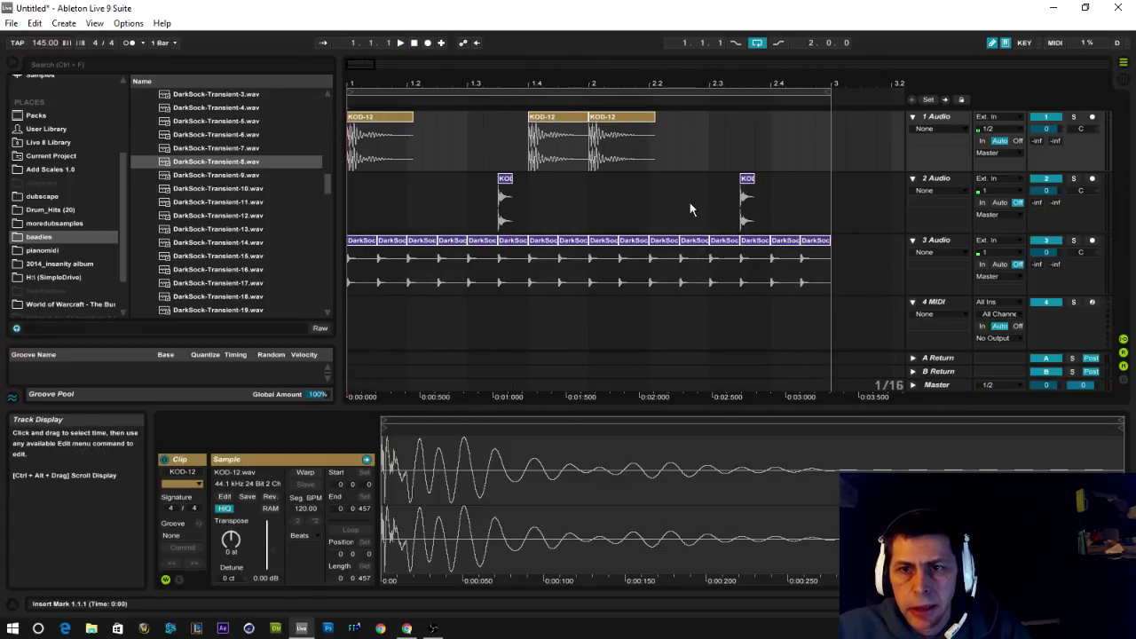
pyautogui.click(748, 197)
pyautogui.click(418, 115)
pyautogui.click(387, 121)
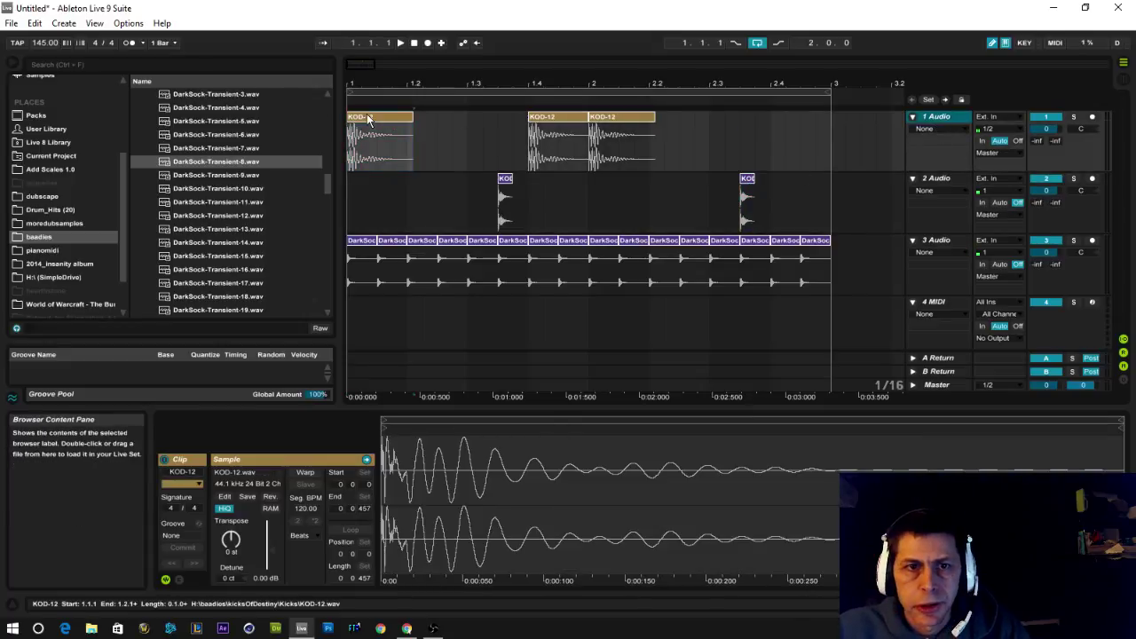
pyautogui.click(933, 177)
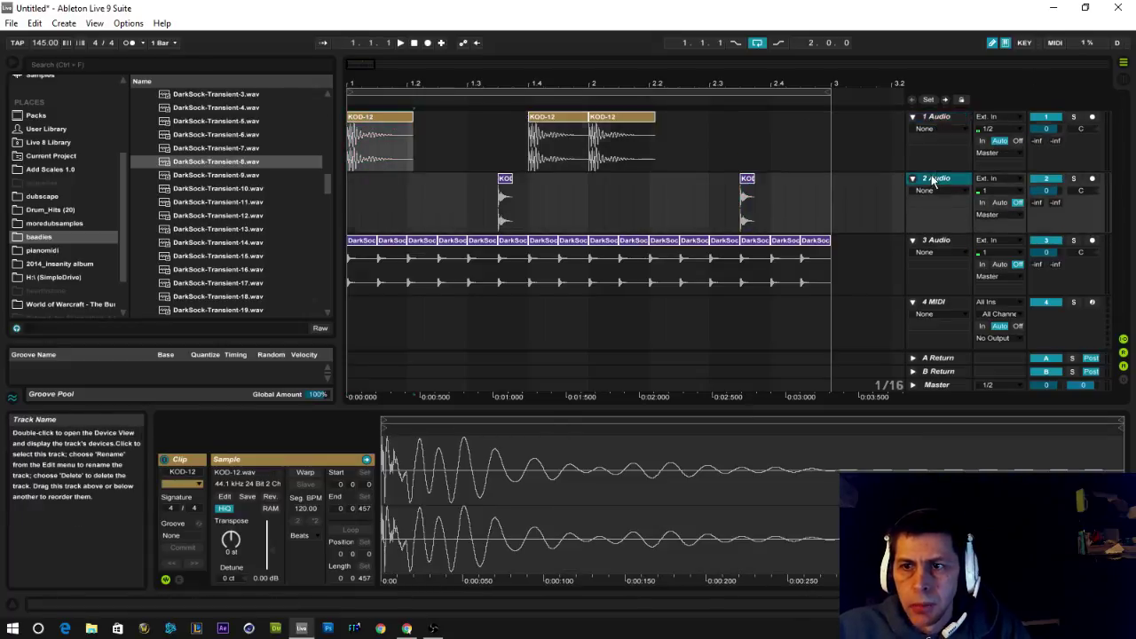
pyautogui.click(932, 240)
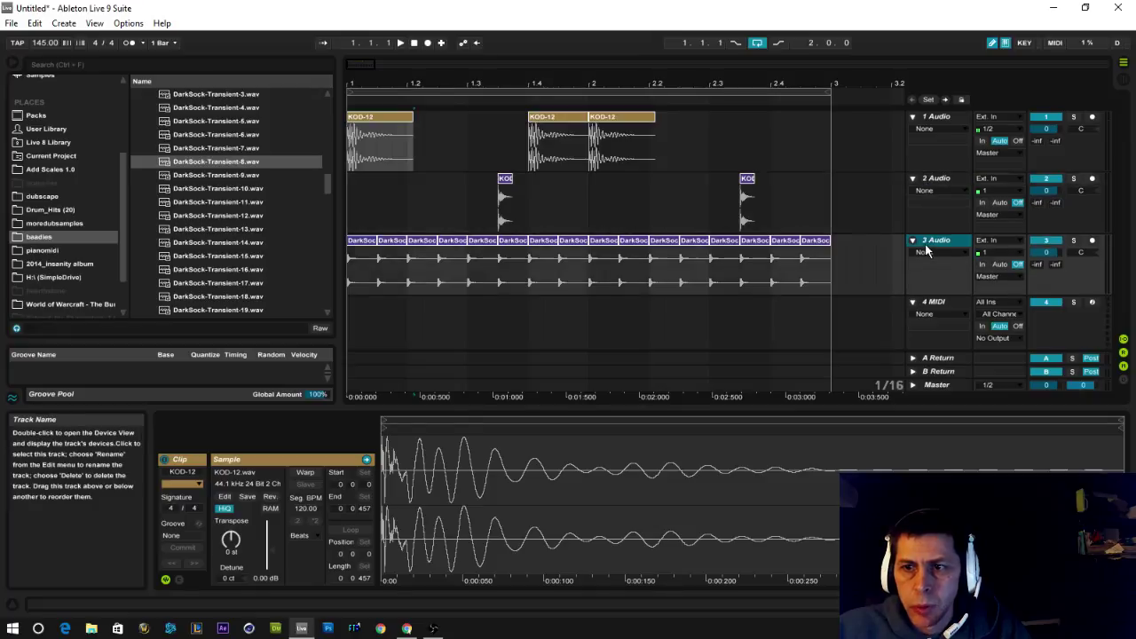
# Collapse the 1 Audio, 2 Audio and 3 Audio tracks in the arrangement
pyautogui.click(912, 116)
pyautogui.click(913, 129)
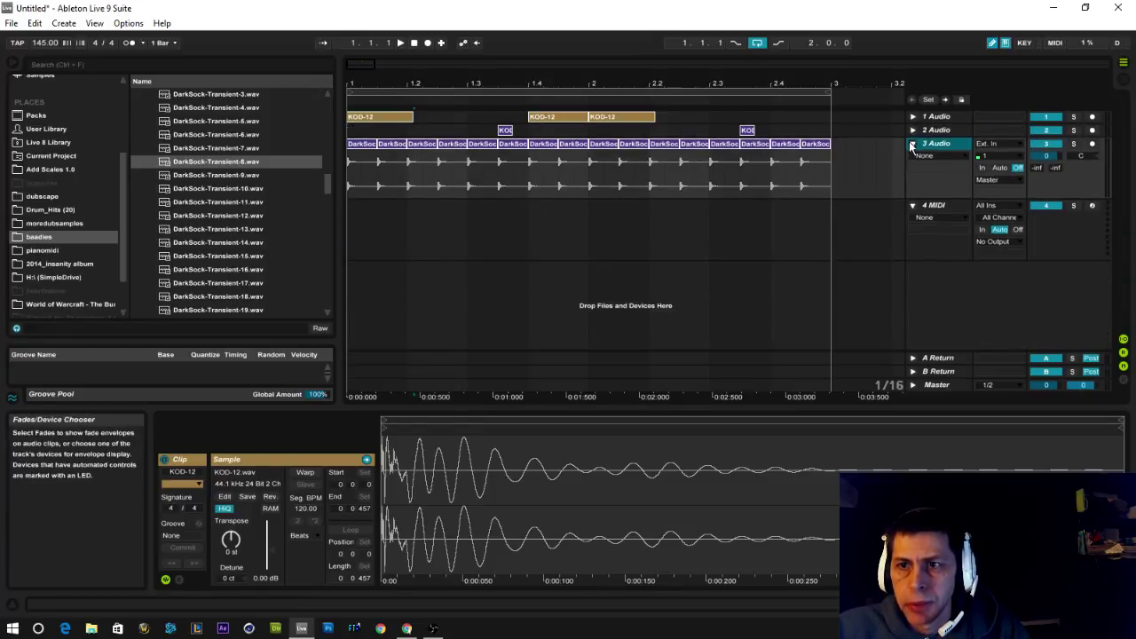
pyautogui.click(912, 145)
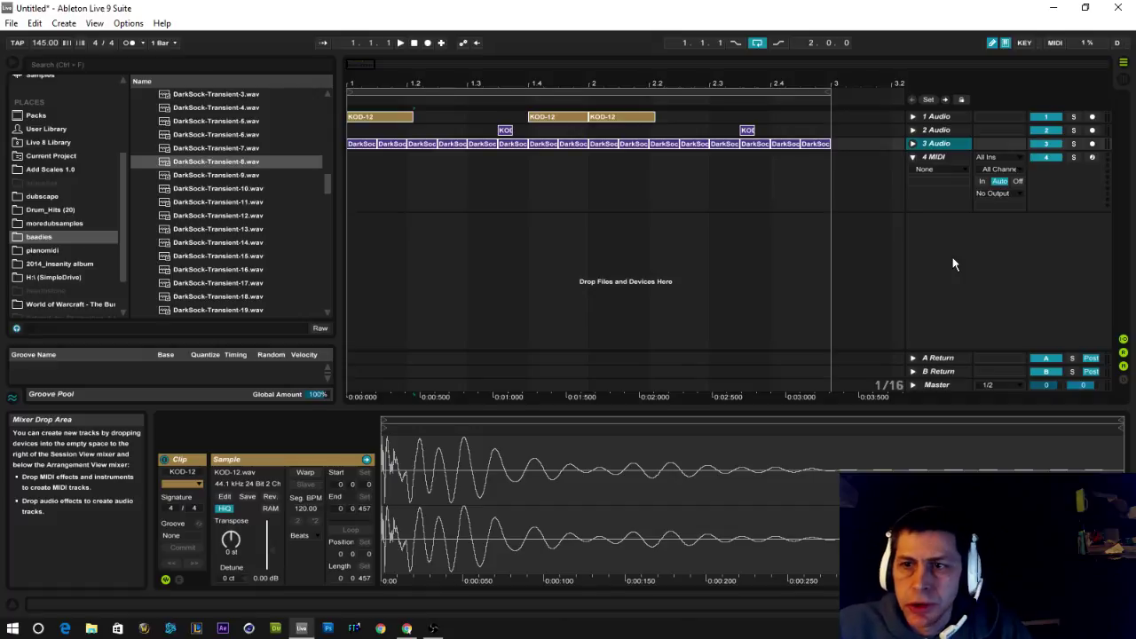
# Load an empty Drum Rack from the Drums category onto the 4 MIDI track
pyautogui.click(934, 157)
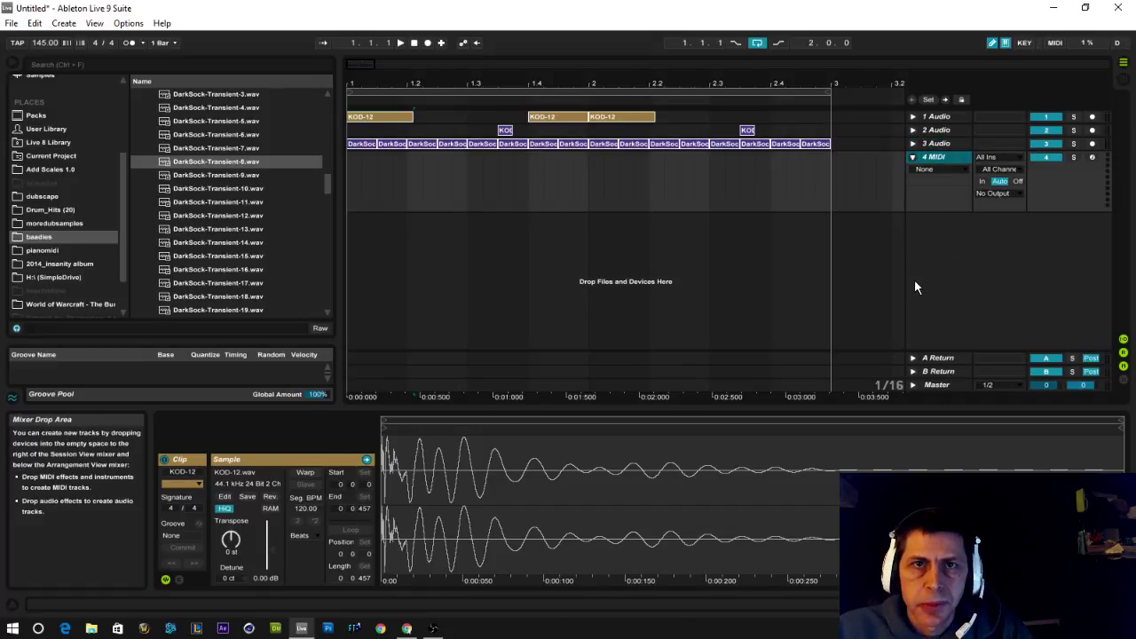
pyautogui.doubleClick(934, 159)
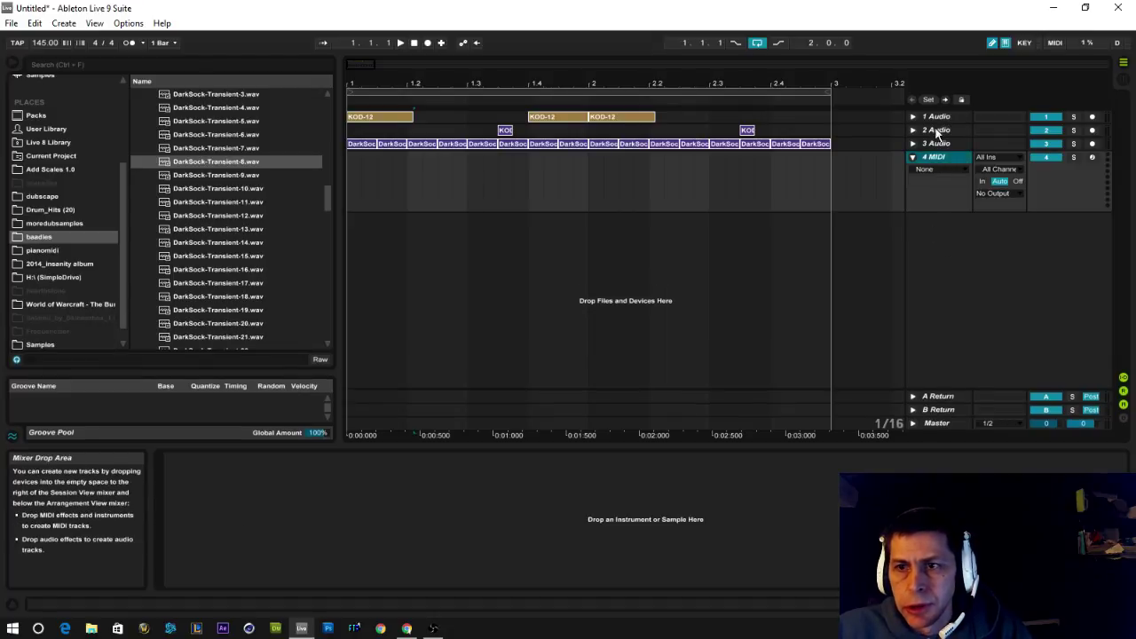
pyautogui.scroll(5, 98, 143)
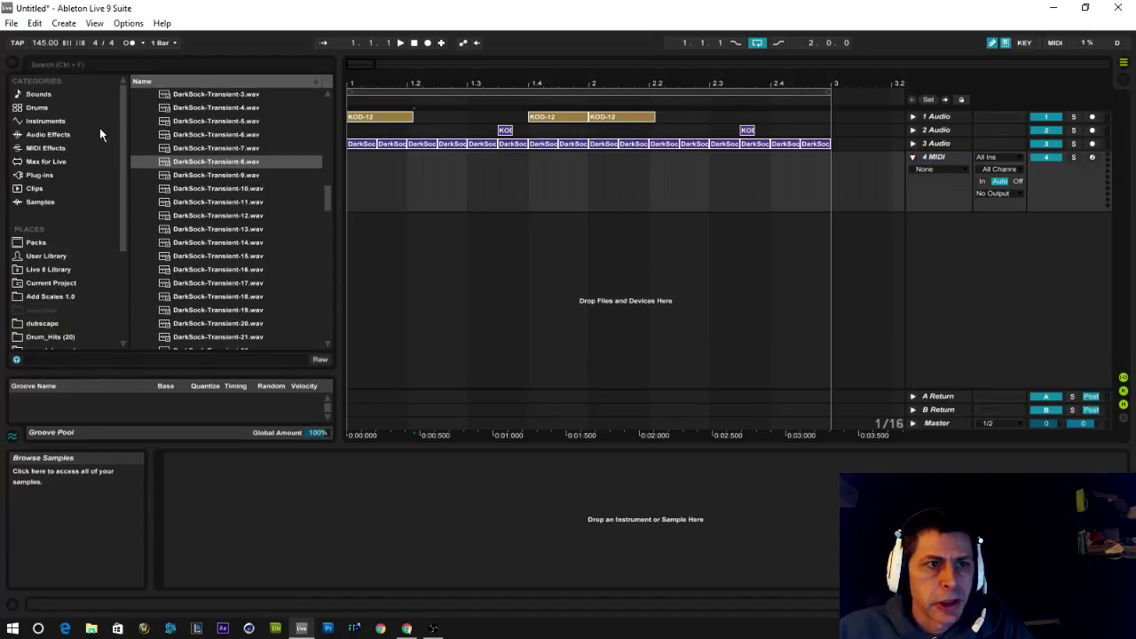
pyautogui.click(36, 107)
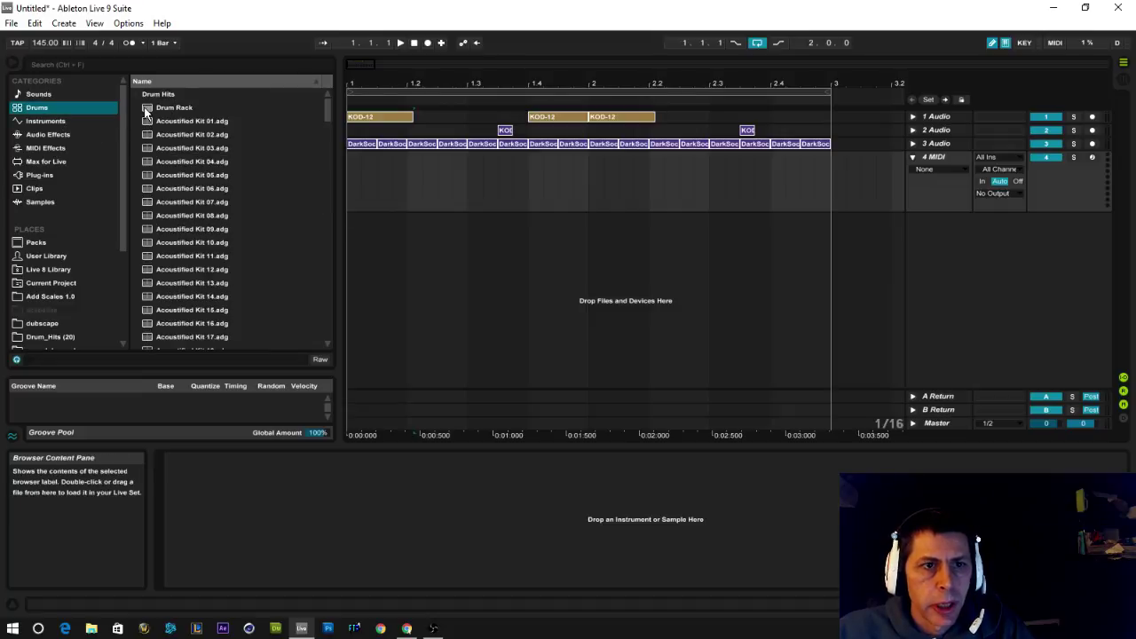
pyautogui.moveTo(174, 108); pyautogui.dragTo(801, 211)
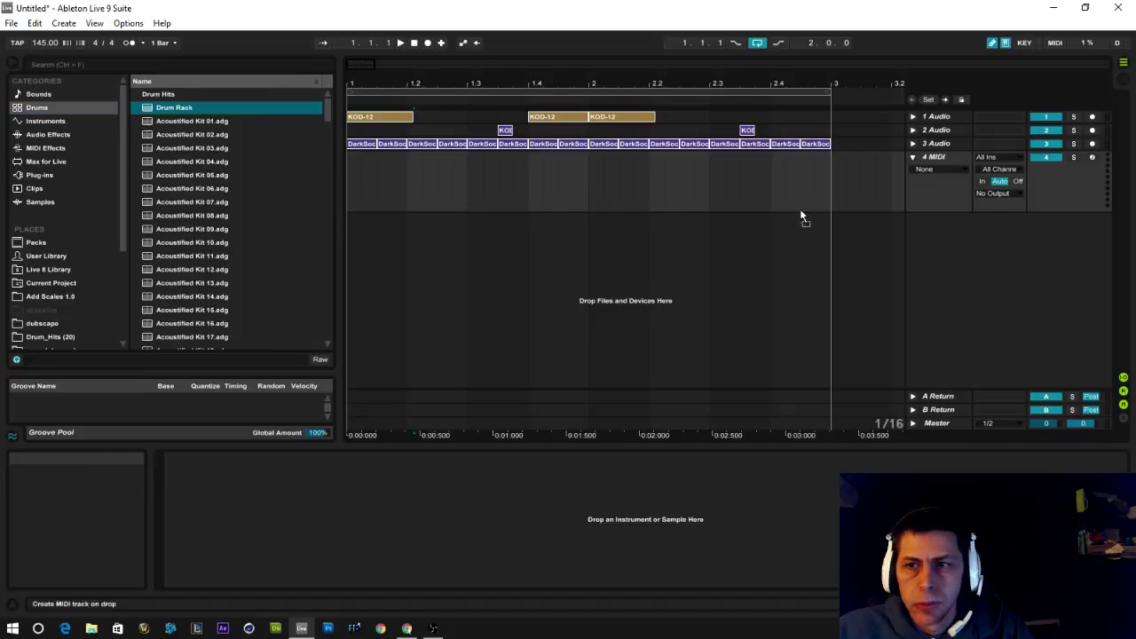
# Duplicate the 4 Drum Rack track twice to get three Drum Rack tracks
pyautogui.rightClick(944, 157)
pyautogui.click(954, 185)
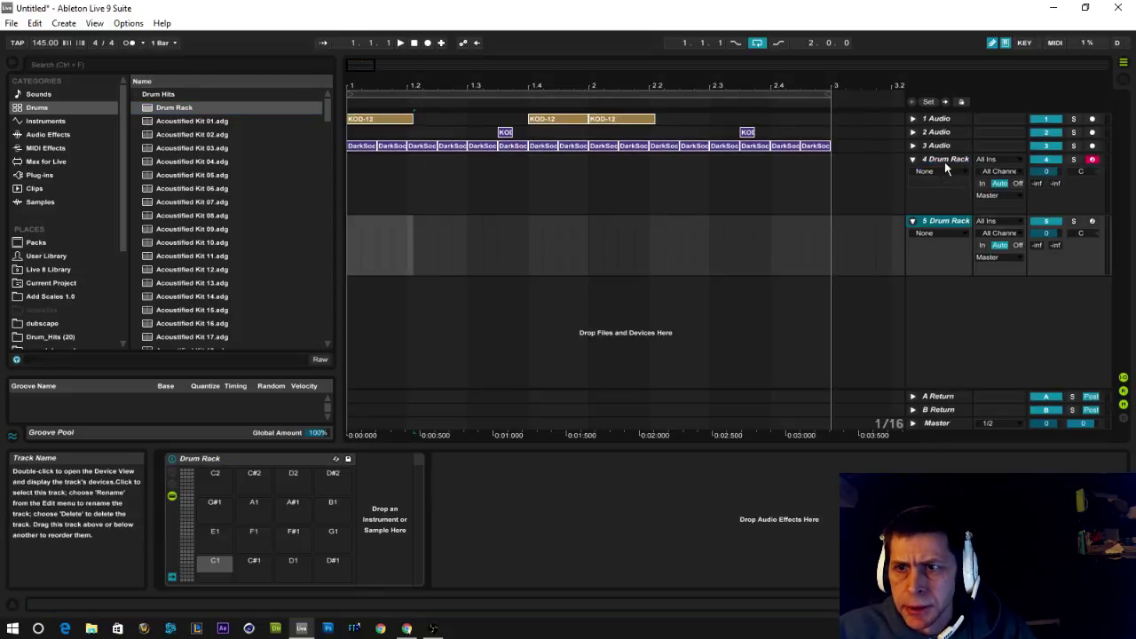
pyautogui.rightClick(945, 162)
pyautogui.click(967, 186)
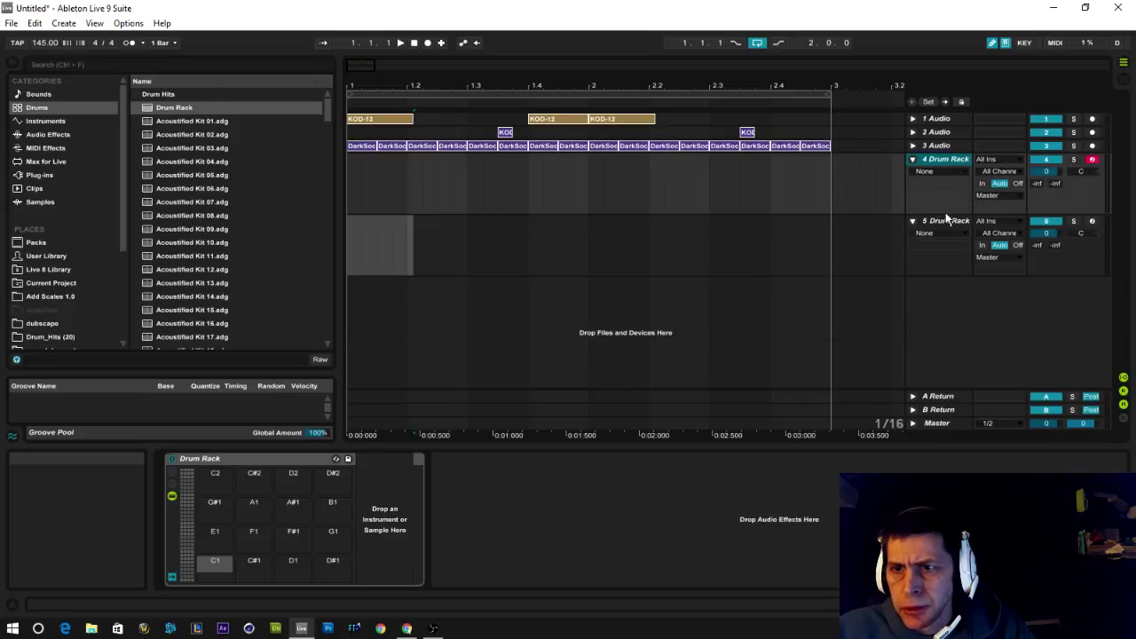
# Rename the first Drum Rack track as Kicks
pyautogui.click(943, 161)
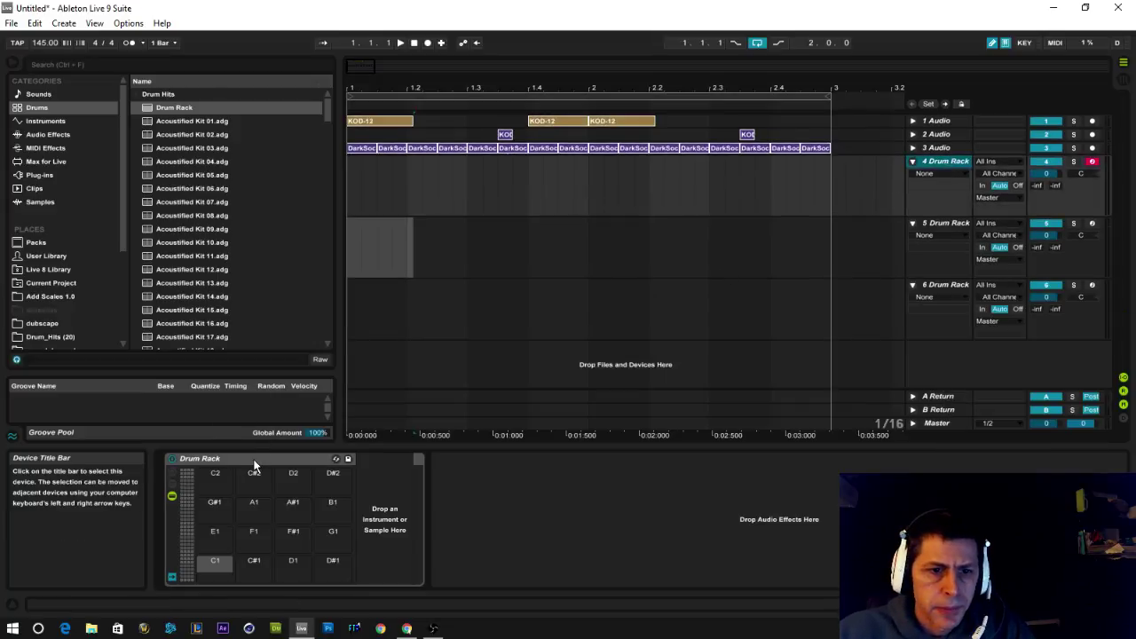
pyautogui.click(222, 459)
pyautogui.rightClick(943, 162)
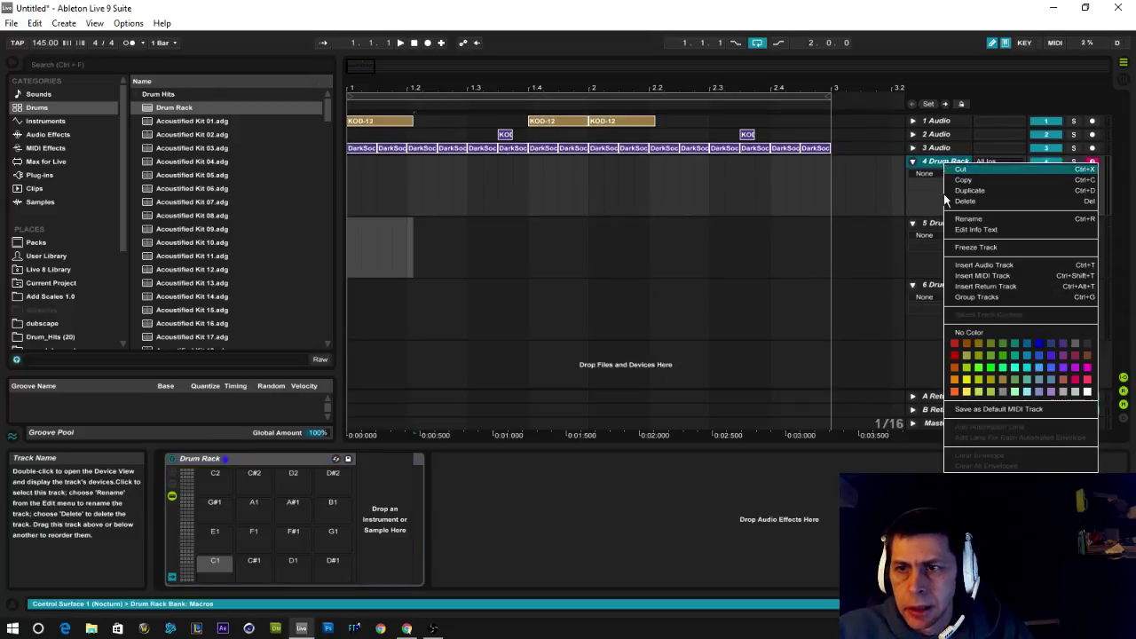
pyautogui.click(959, 220)
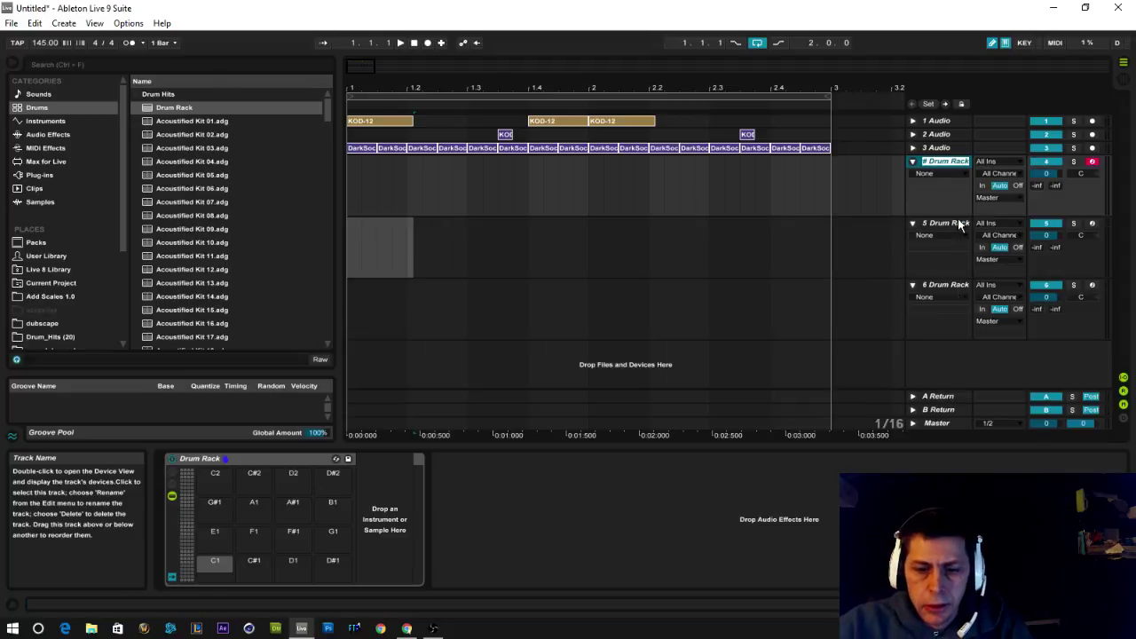
pyautogui.press('BackSpace')
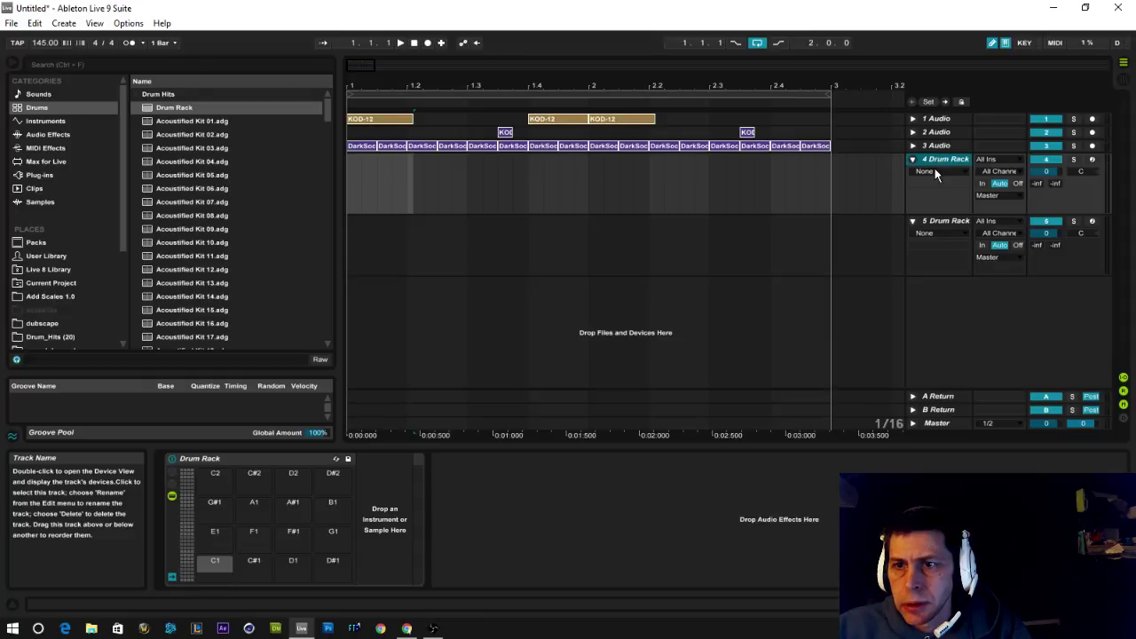
pyautogui.hotkey('ctrl', 'z')
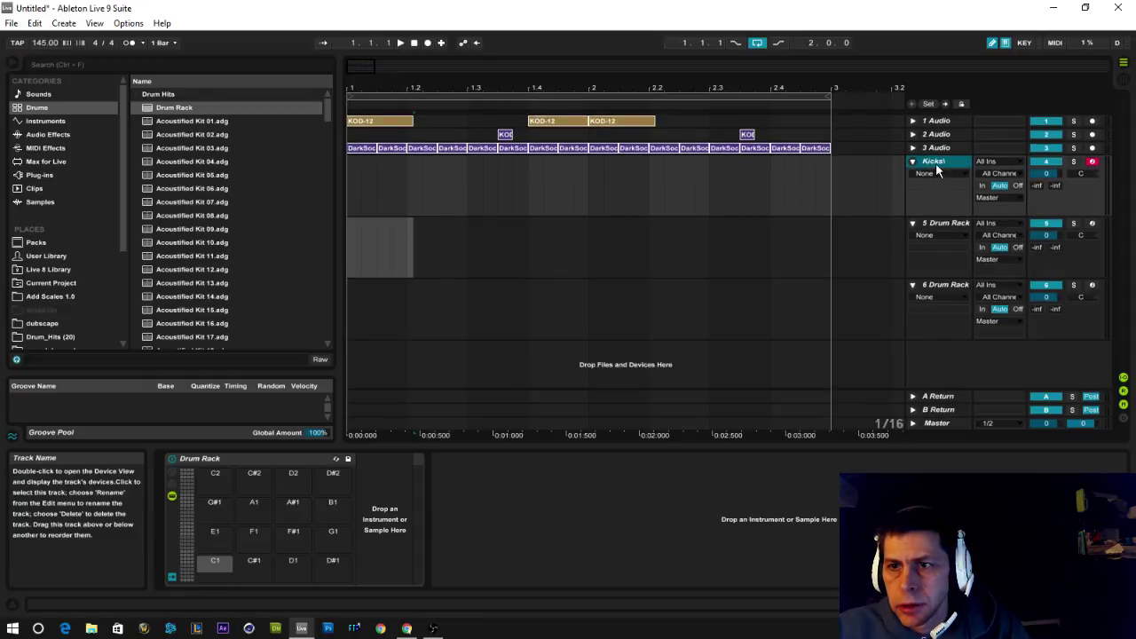
pyautogui.rightClick(936, 163)
pyautogui.click(960, 220)
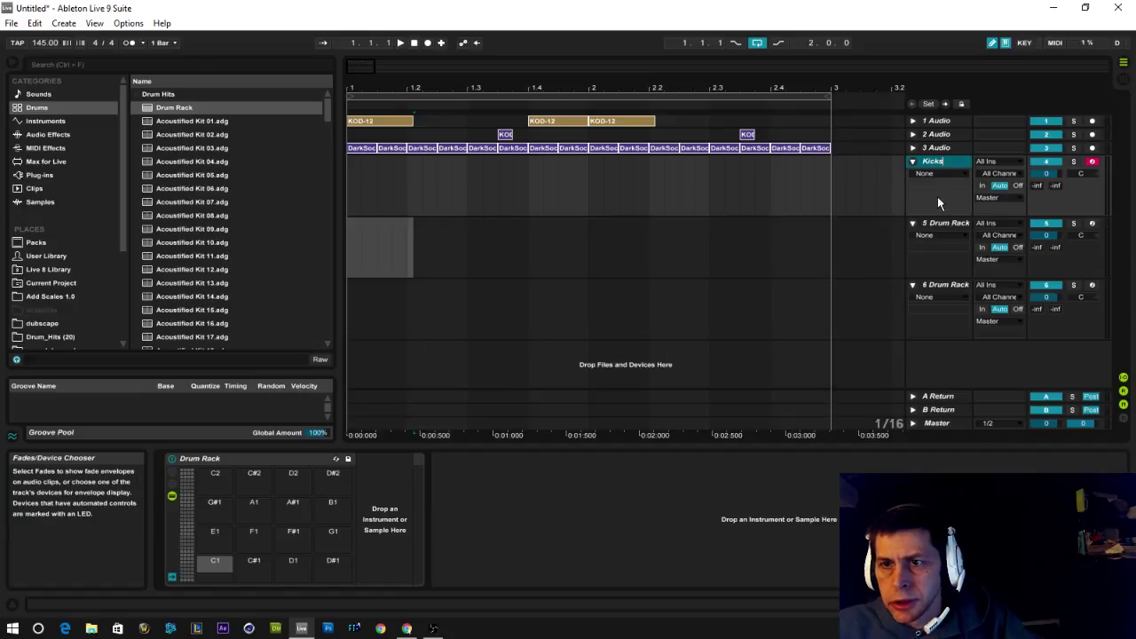
# Rename the second Drum Rack track as snares
pyautogui.click(939, 223)
pyautogui.rightClick(947, 230)
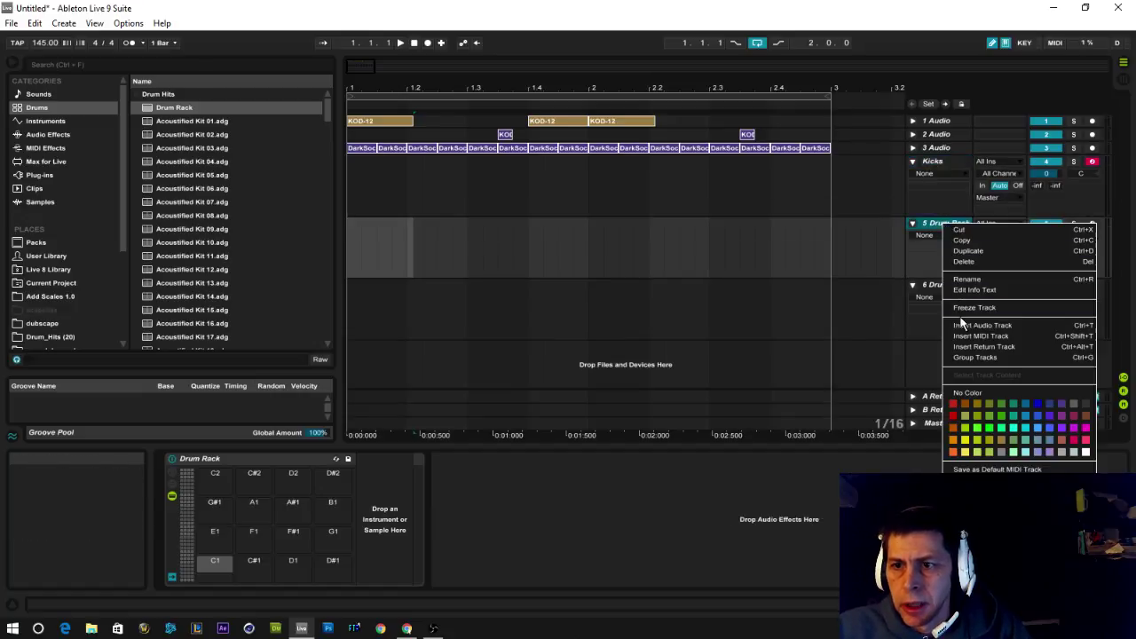
pyautogui.click(965, 281)
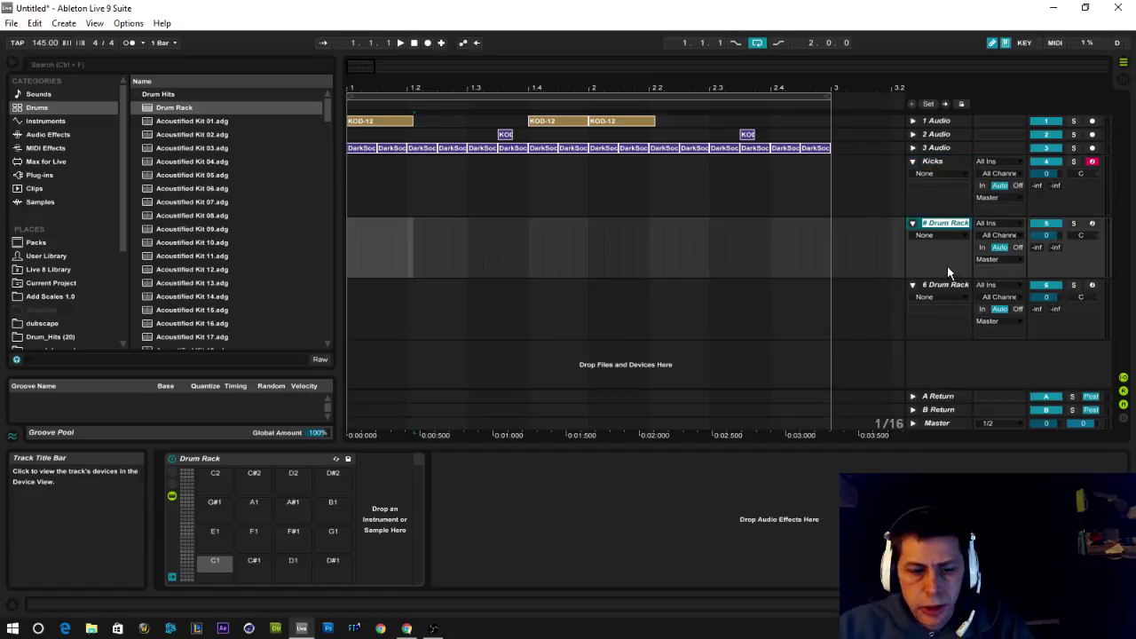
pyautogui.write('snares')
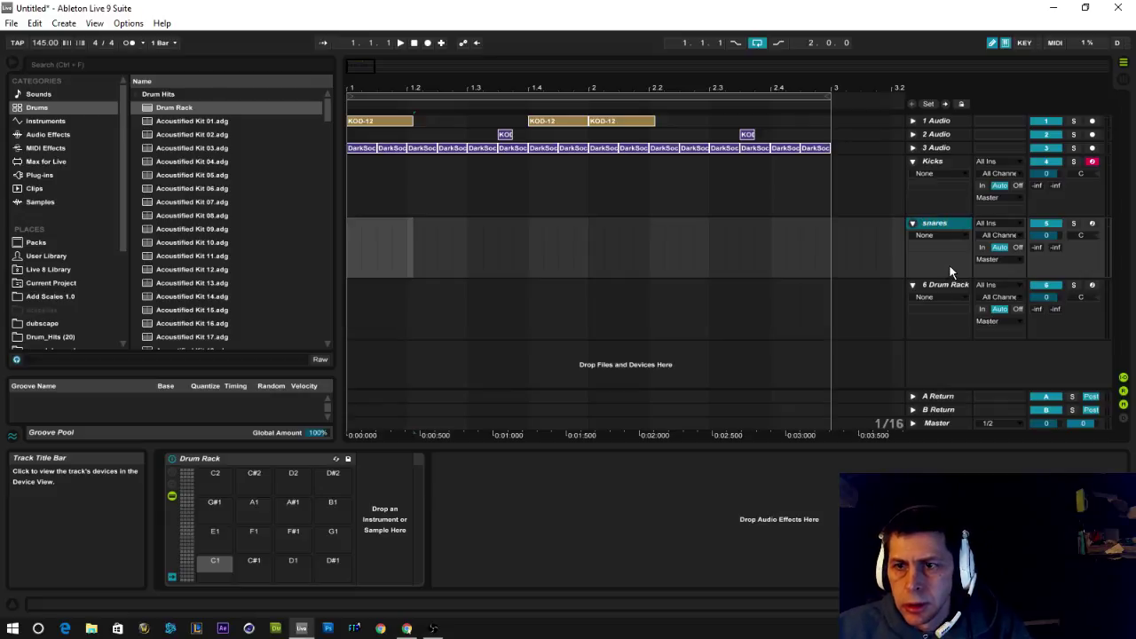
# Rename the third Drum Rack track as hats
pyautogui.rightClick(941, 284)
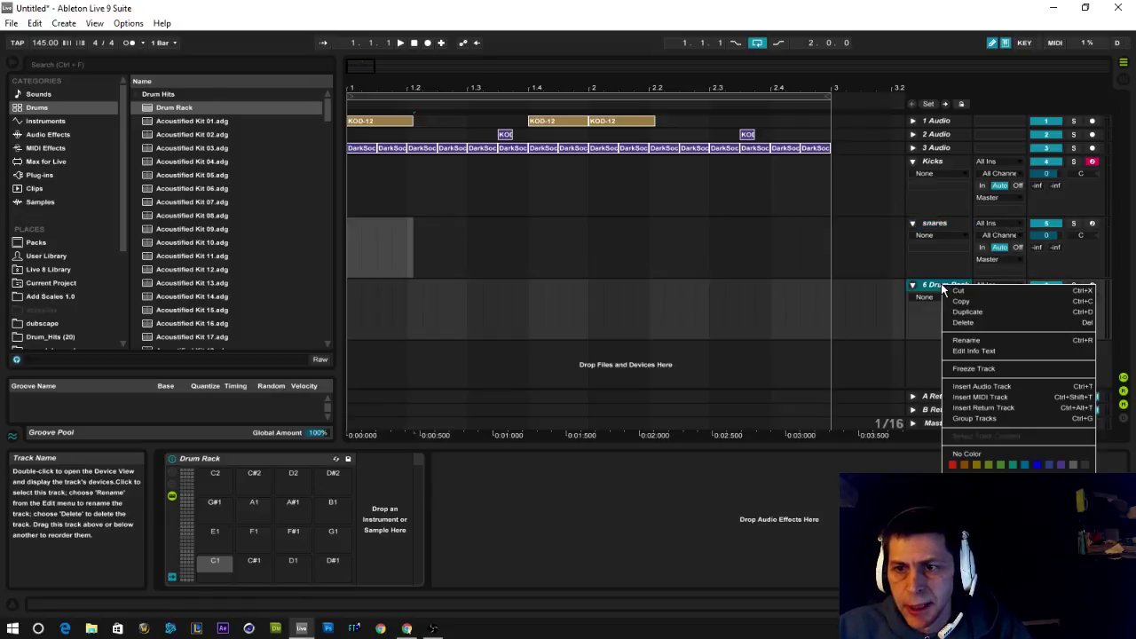
pyautogui.click(956, 343)
pyautogui.write('ha')
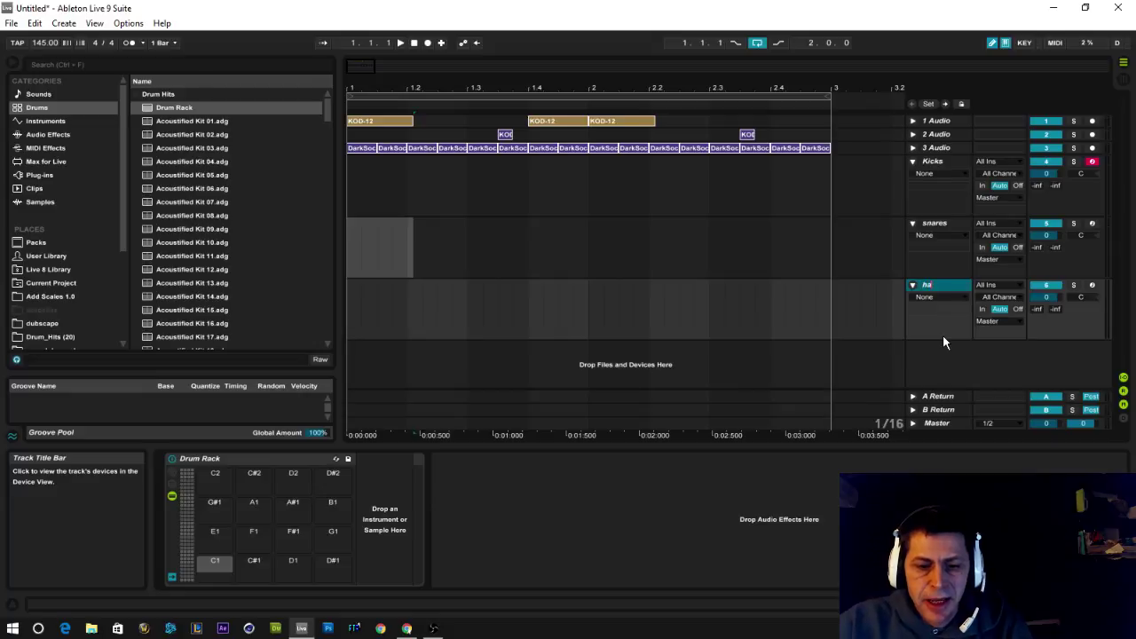
pyautogui.write('ts')
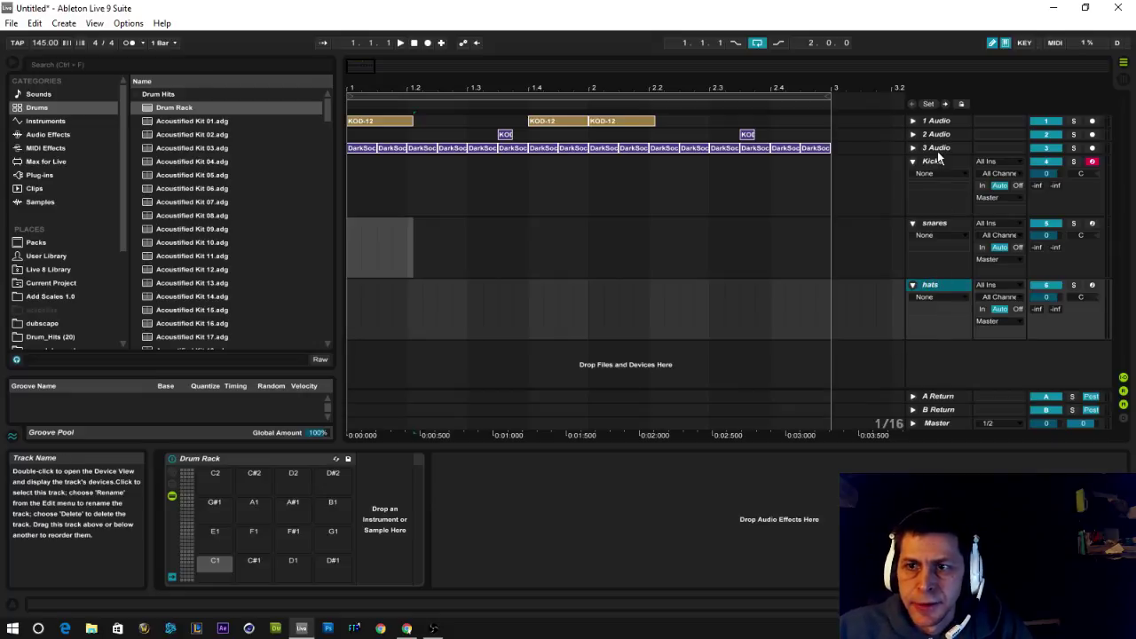
# Collapse the Kicks, snares and hats tracks and view each one's Drum Rack
pyautogui.click(913, 161)
pyautogui.click(912, 175)
pyautogui.click(912, 189)
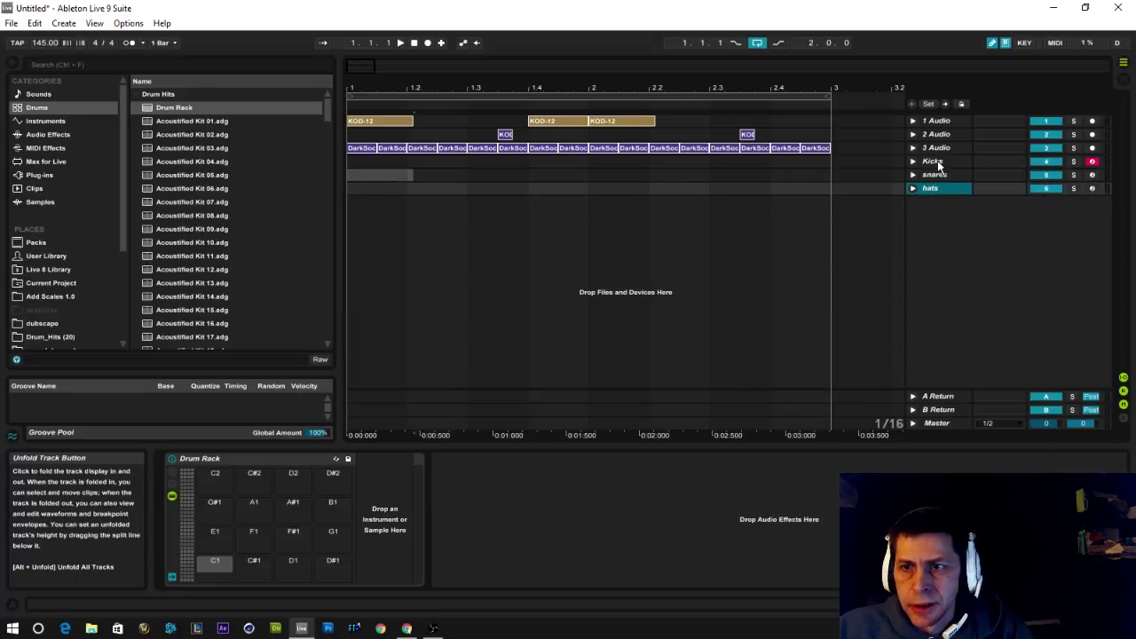
pyautogui.click(934, 176)
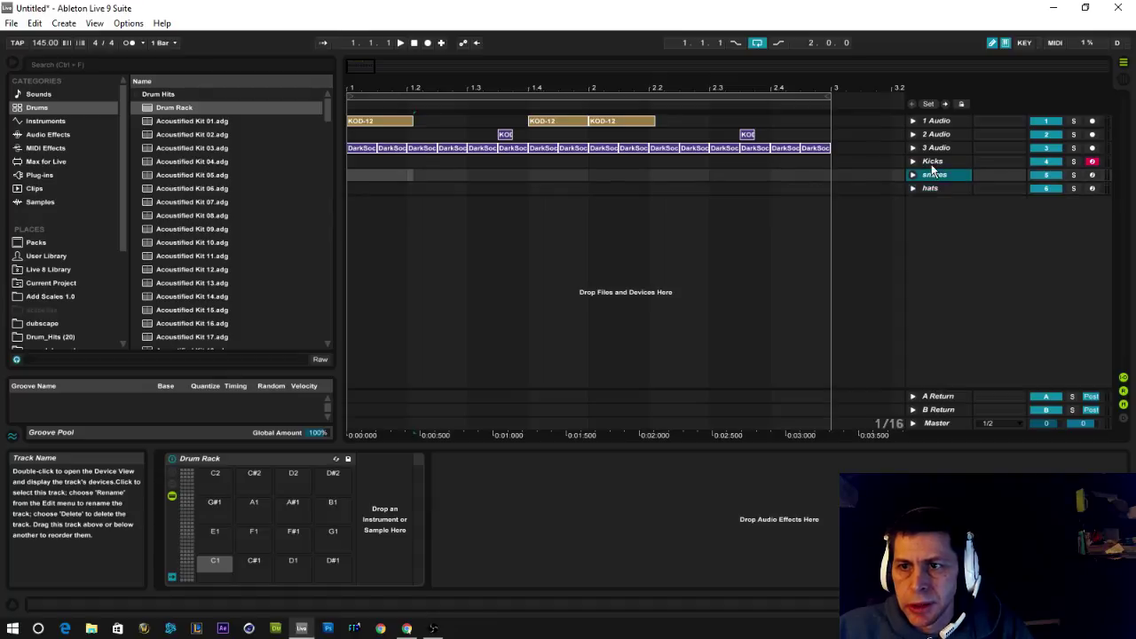
pyautogui.click(932, 163)
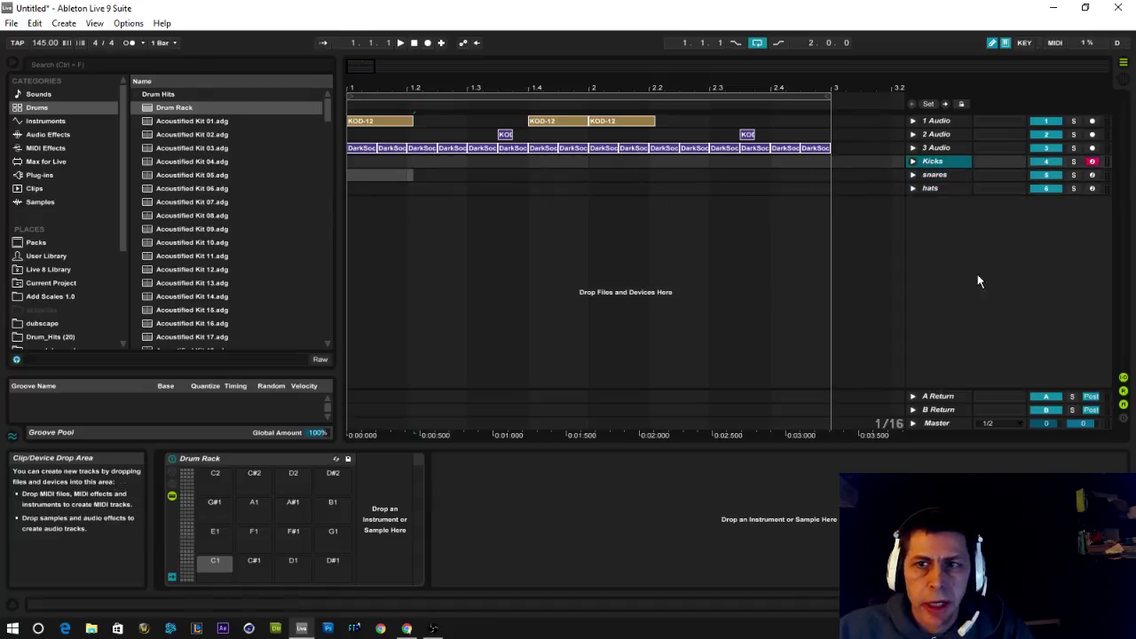
pyautogui.click(934, 175)
pyautogui.click(932, 190)
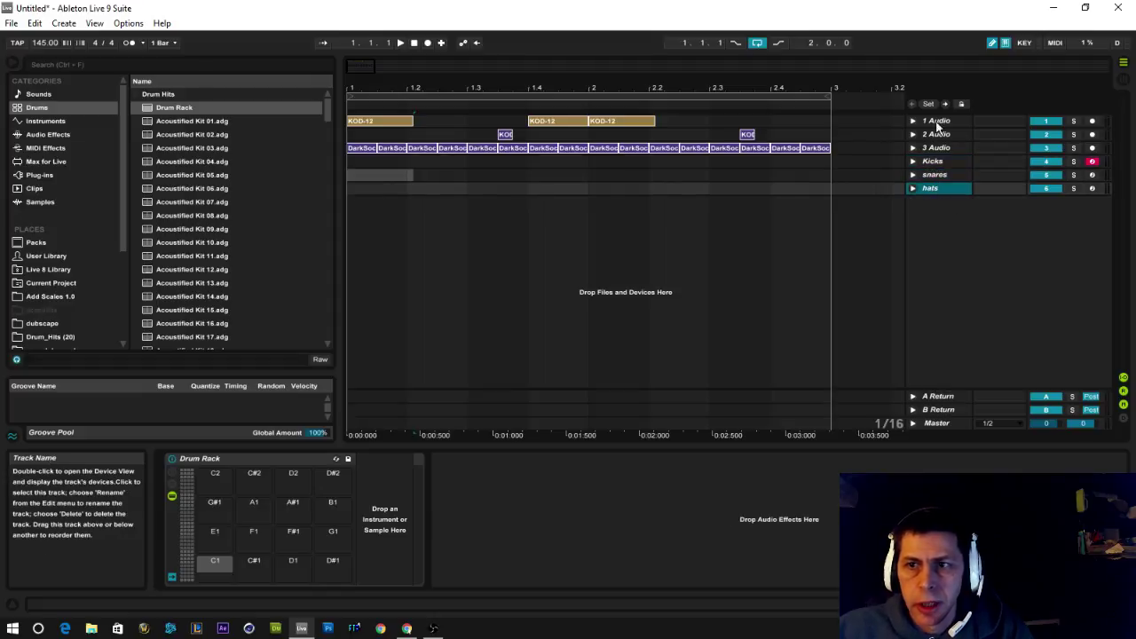
# Expand the Kicks track and select its Drum Rack
pyautogui.click(931, 165)
pyautogui.click(913, 162)
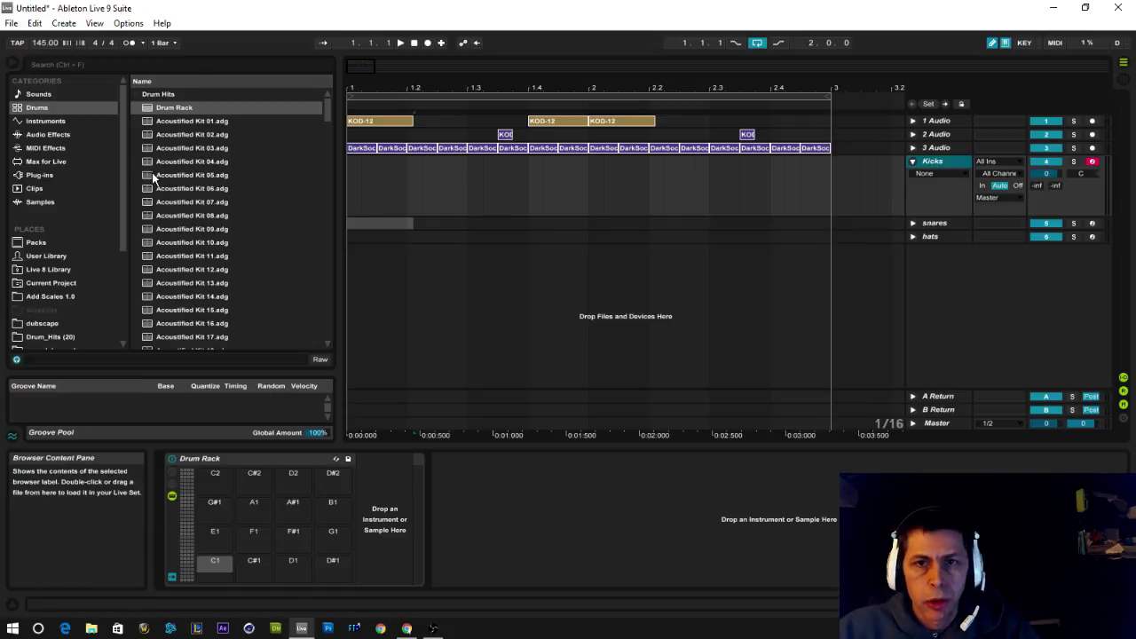
pyautogui.moveTo(488, 87)
pyautogui.mouseDown()
pyautogui.moveTo(488, 71)
pyautogui.moveTo(488, 86)
pyautogui.mouseUp()
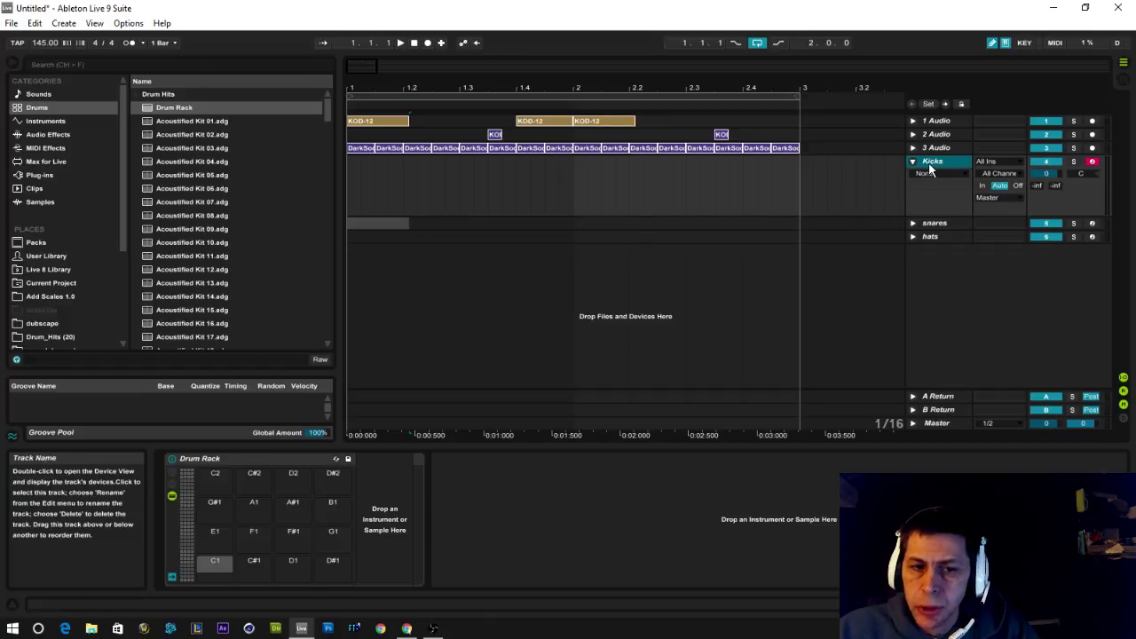
pyautogui.click(244, 457)
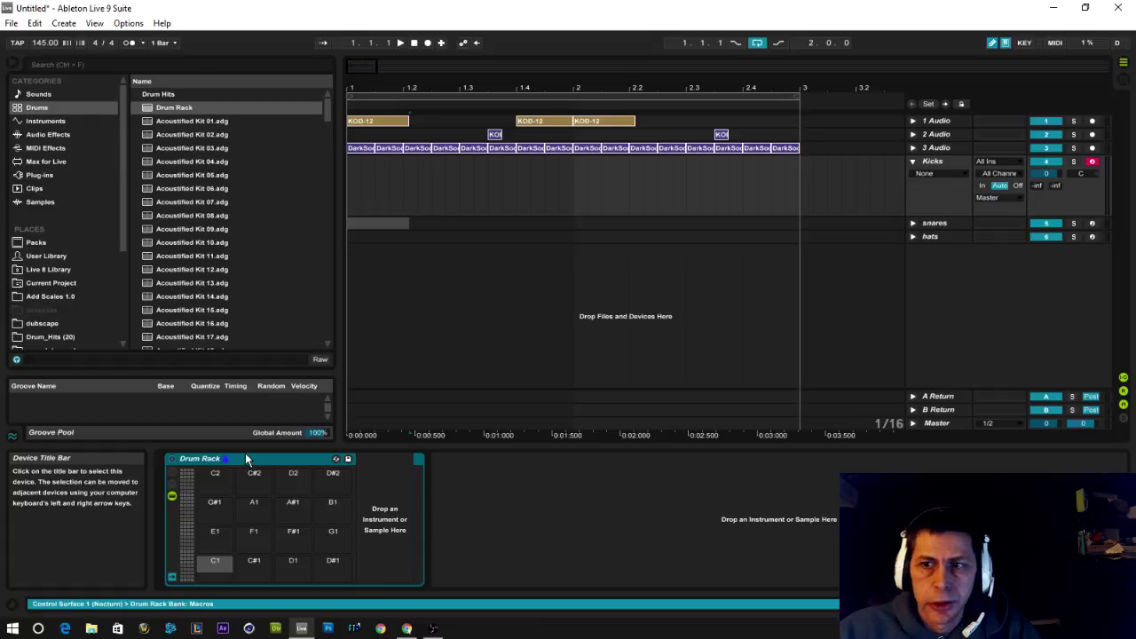
# Open the Kicks sample folder inside kicksOfDestiny in the baadies place, keeping the Kicks track's Drum Rack in view
pyautogui.click(134, 91)
pyautogui.moveTo(125, 110); pyautogui.dragTo(136, 238)
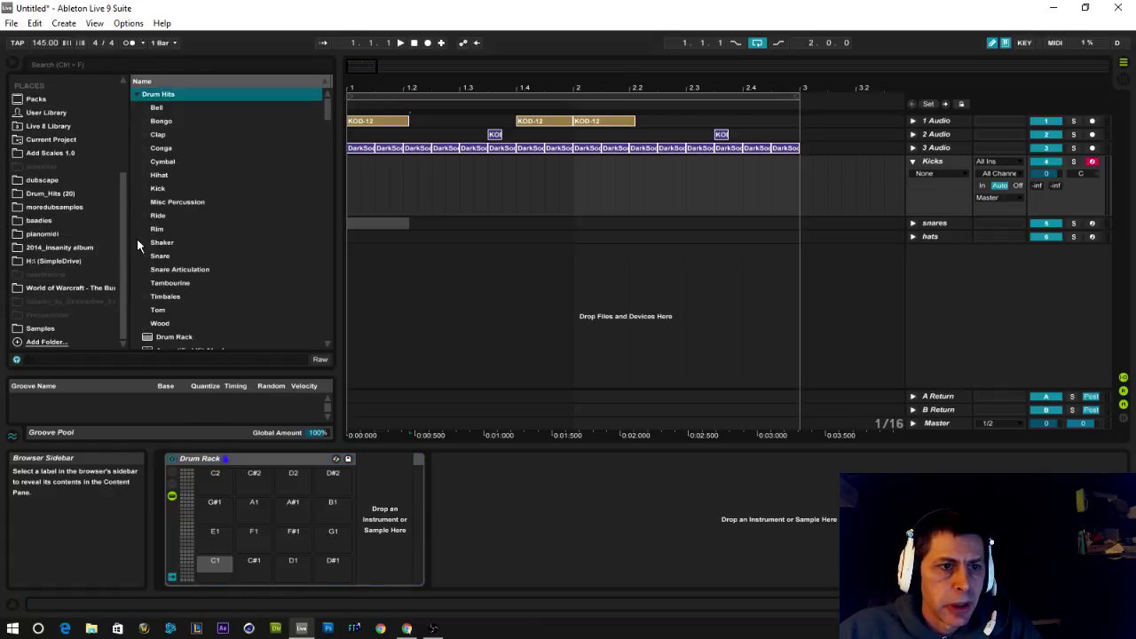
pyautogui.click(41, 221)
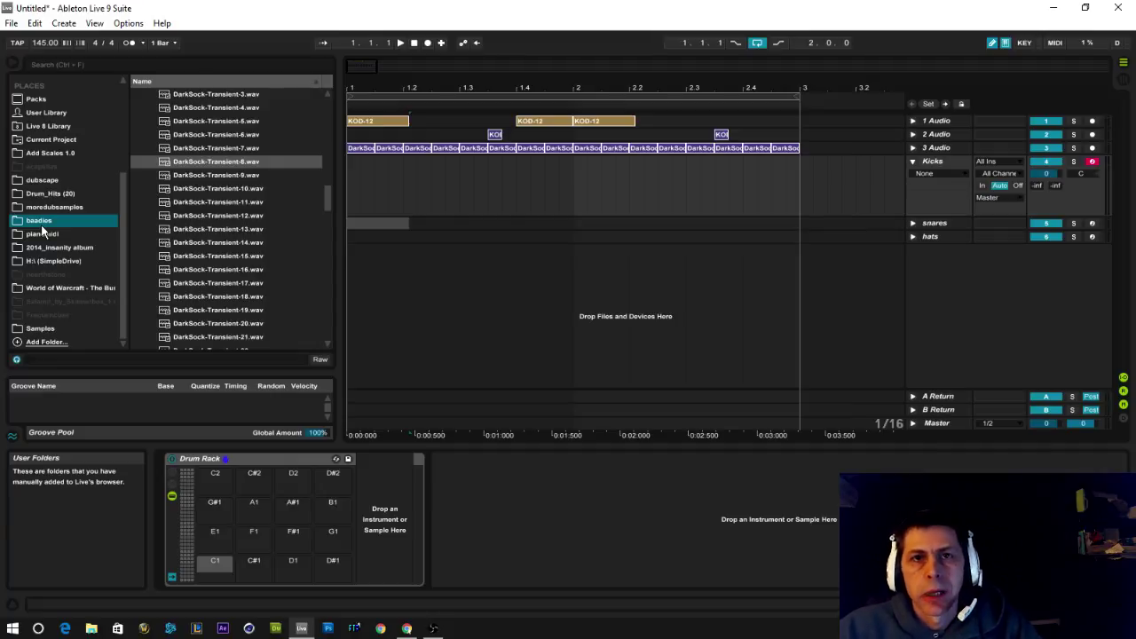
pyautogui.scroll(4, 193, 209)
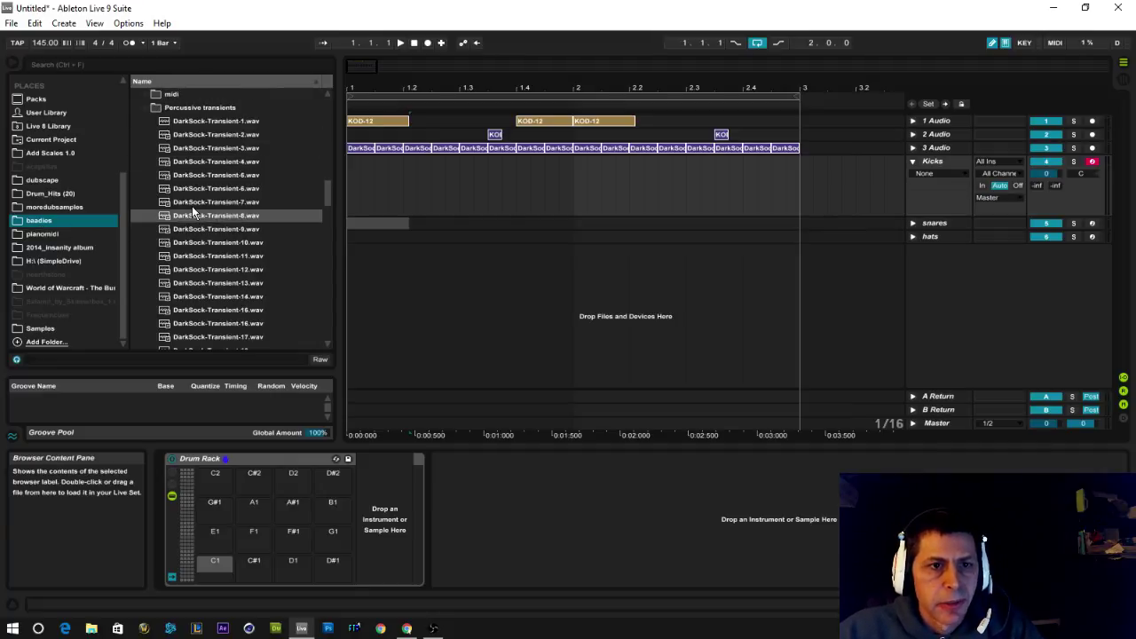
pyautogui.scroll(2, 191, 213)
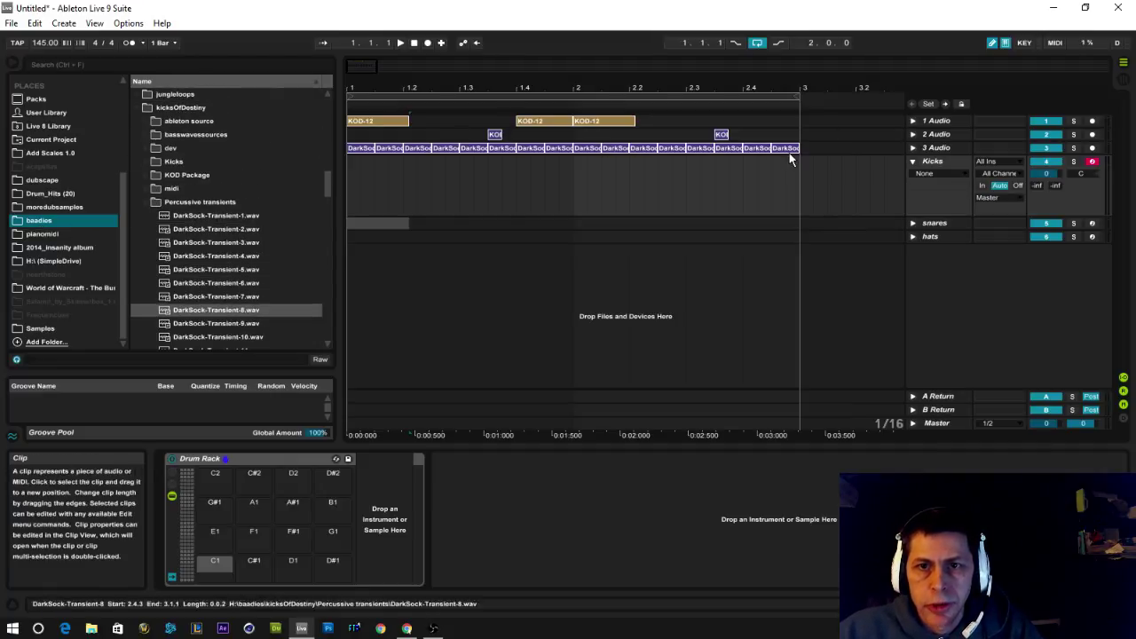
pyautogui.click(928, 161)
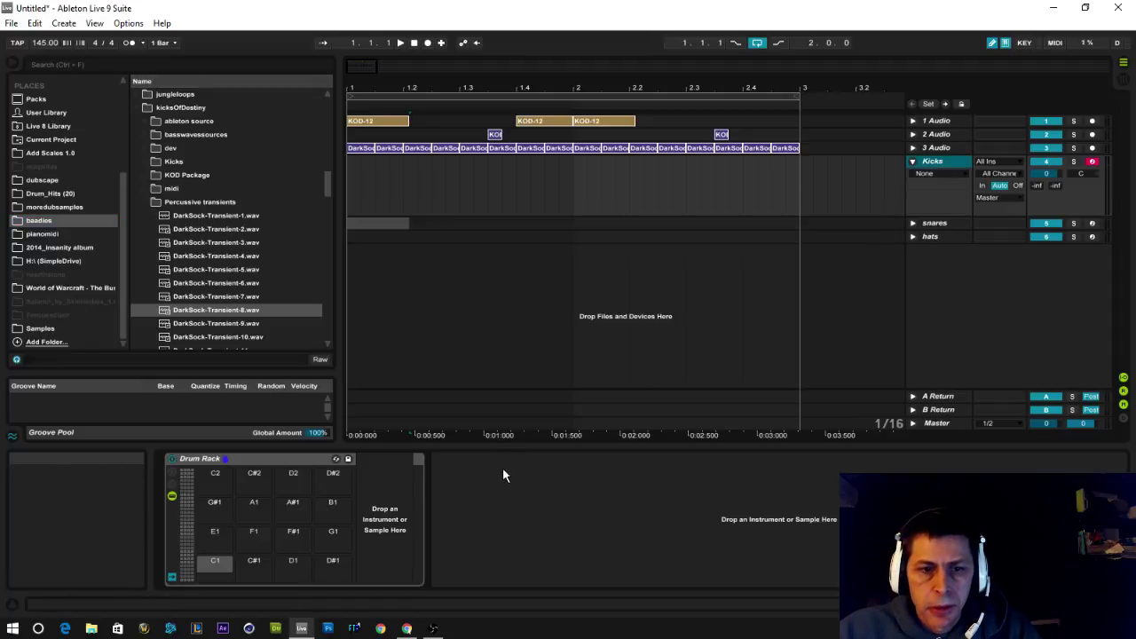
pyautogui.click(271, 459)
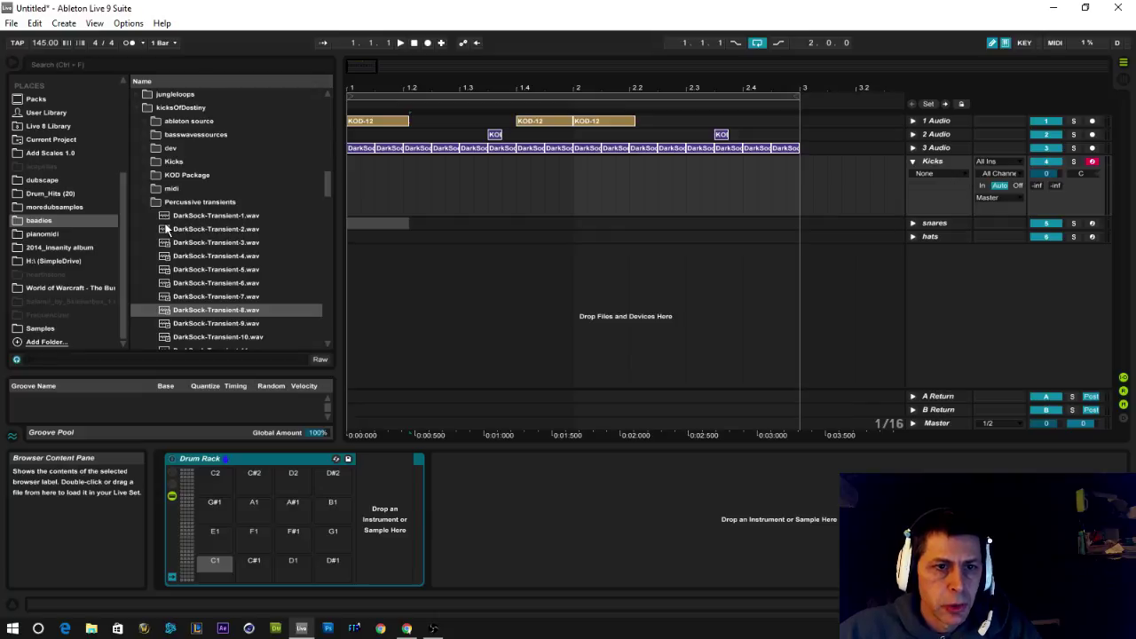
pyautogui.click(144, 161)
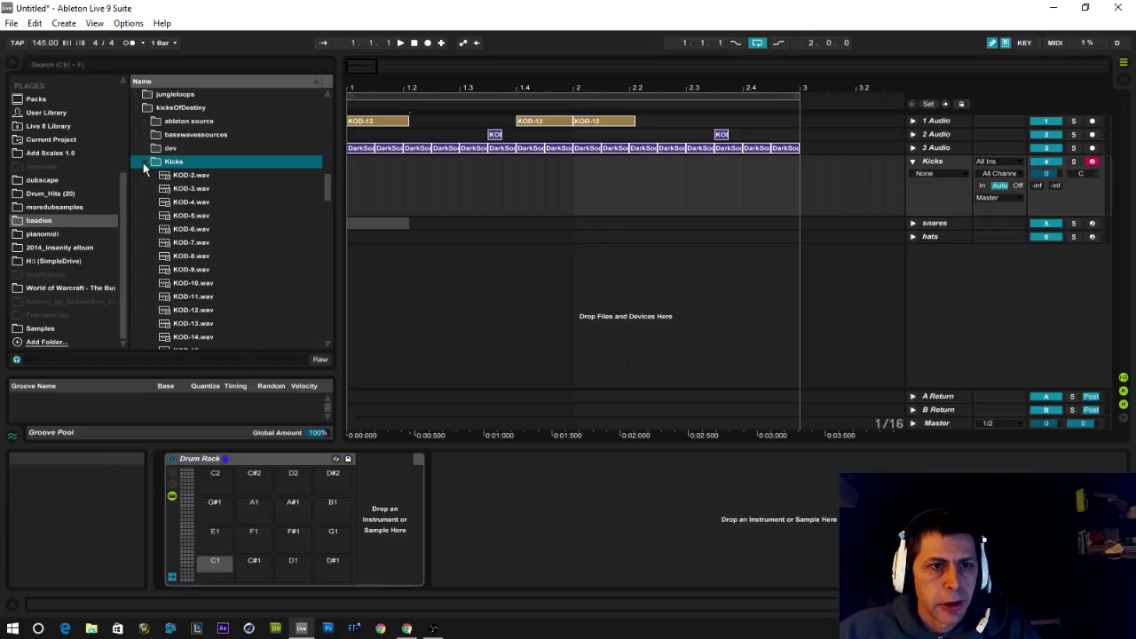
# Audition kick samples between KOD-12 and KOD-18 in the Kicks folder
pyautogui.scroll(-5, 168, 229)
pyautogui.click(165, 242)
pyautogui.click(163, 271)
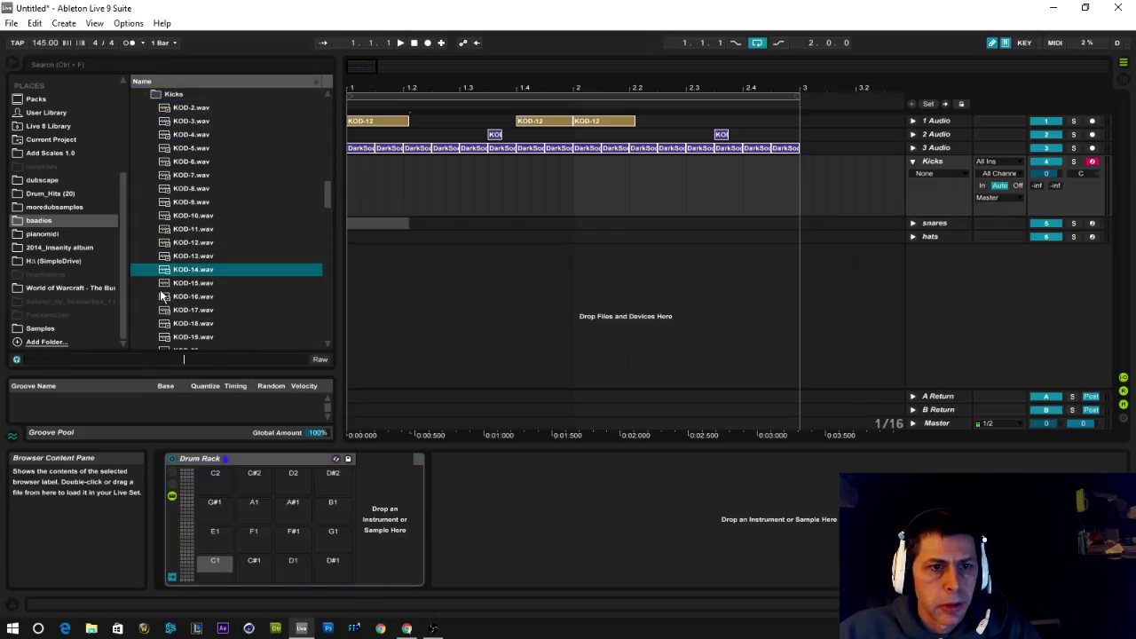
pyautogui.click(164, 282)
pyautogui.click(164, 295)
pyautogui.click(166, 309)
pyautogui.click(164, 296)
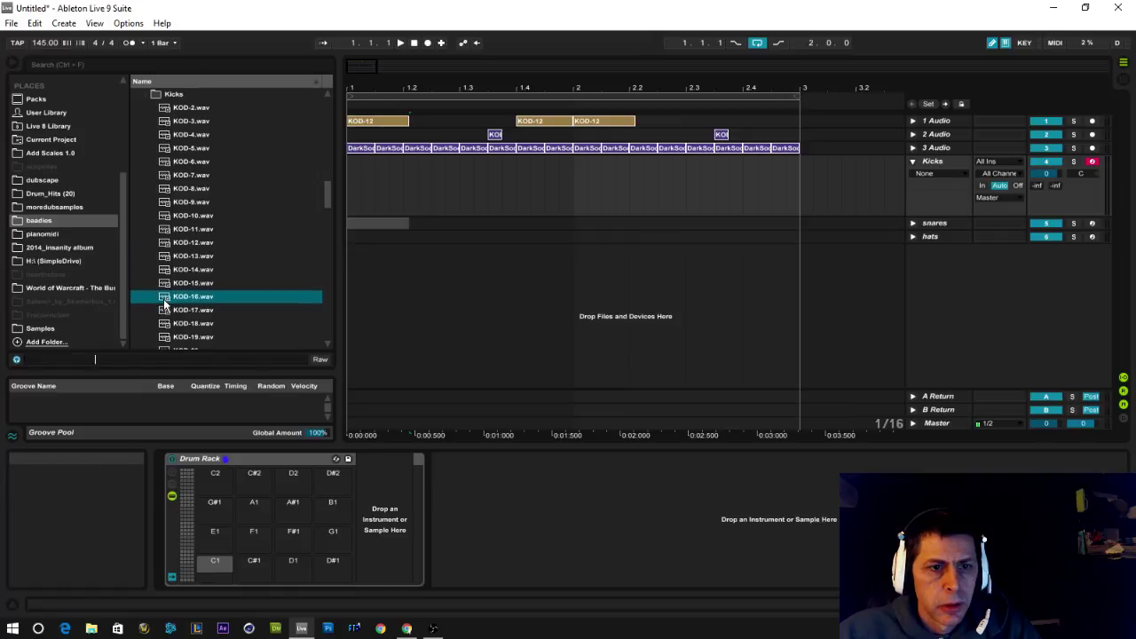
pyautogui.click(164, 309)
pyautogui.click(165, 323)
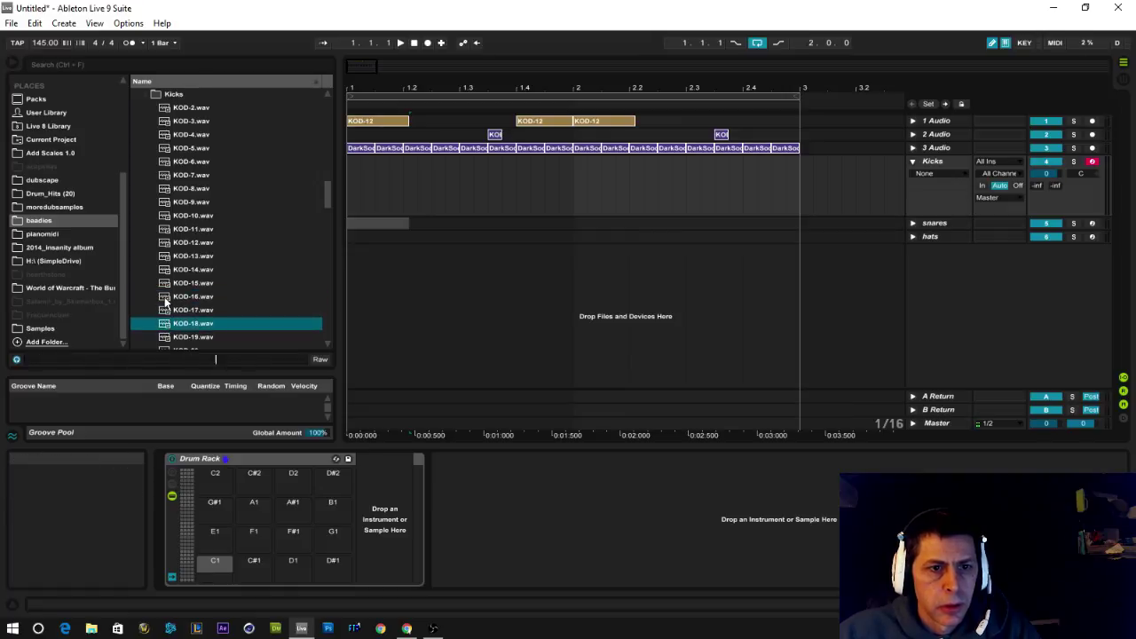
pyautogui.click(164, 301)
pyautogui.click(165, 309)
# Load KOD-15 onto pad C1 and KOD-16 onto pad C#1 of the Kicks Drum Rack, and preview pad C1
pyautogui.click(164, 284)
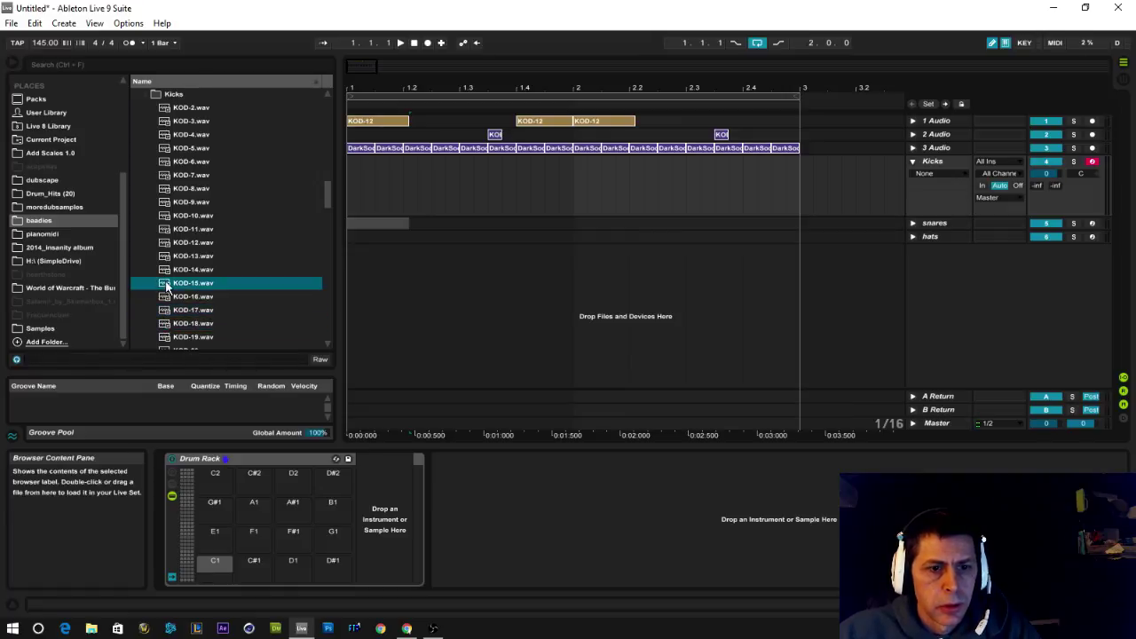
pyautogui.moveTo(220, 567); pyautogui.dragTo(252, 558)
pyautogui.click(168, 297)
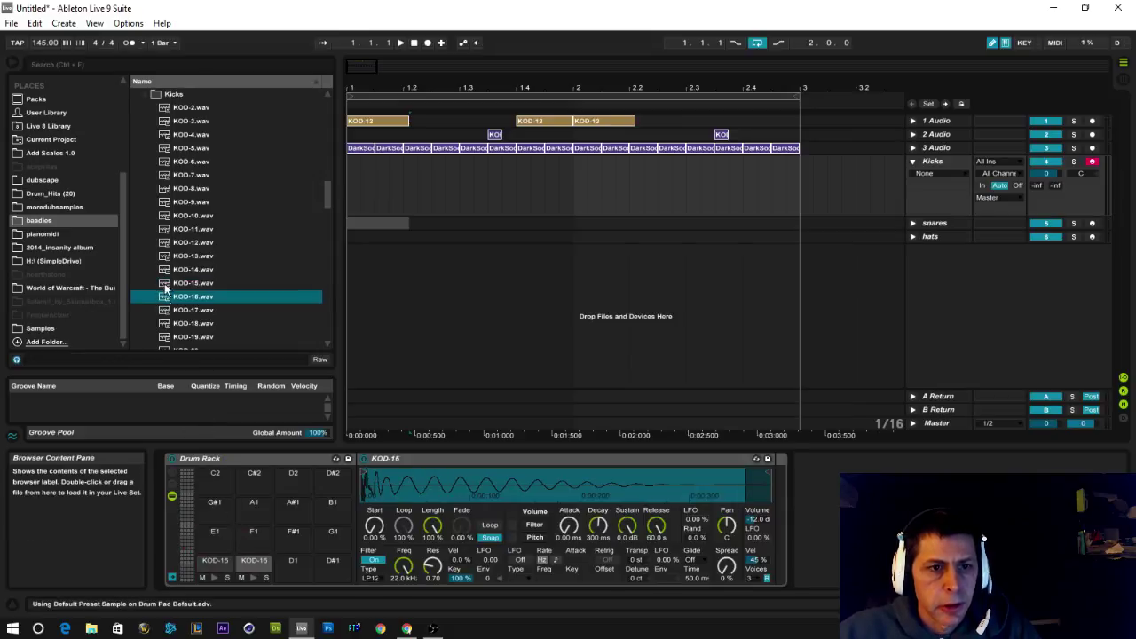
pyautogui.click(213, 578)
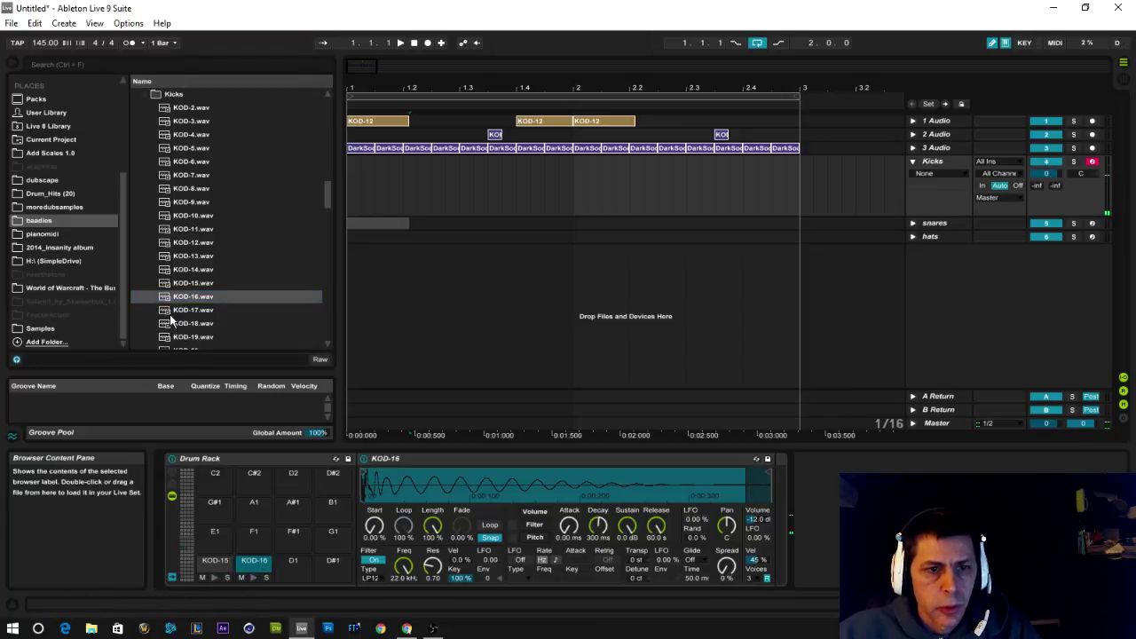
# Replace the sample on pad C#1 of the Kicks Drum Rack with KOD-17 and preview it
pyautogui.click(169, 311)
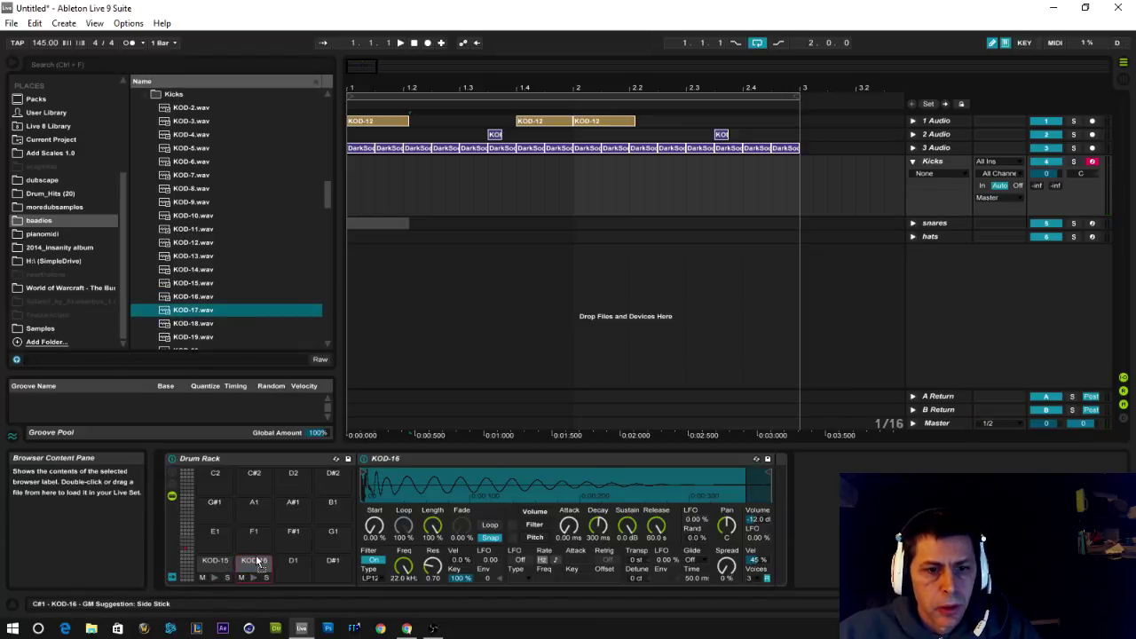
pyautogui.moveTo(257, 562); pyautogui.dragTo(254, 560)
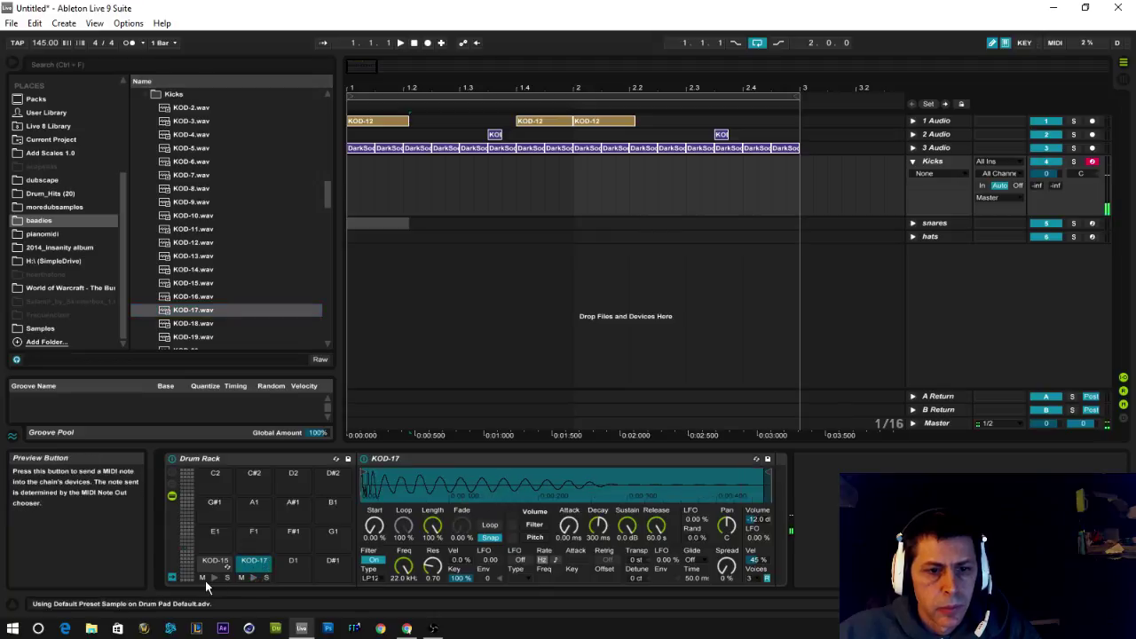
pyautogui.click(252, 578)
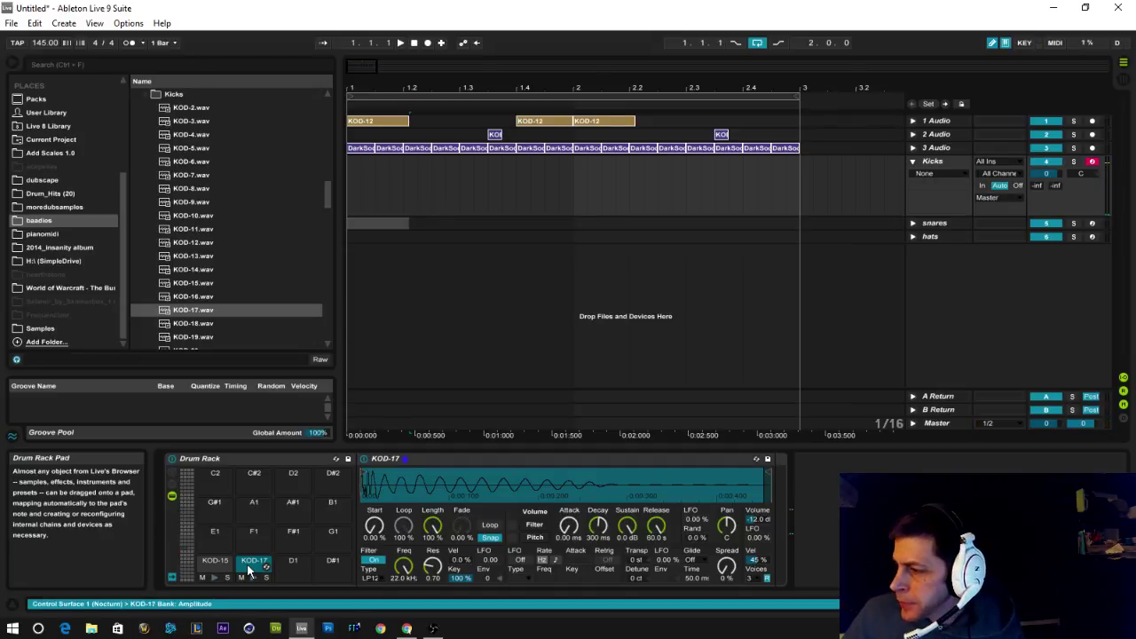
# Select the snares track, collapse the Kicks sample folder and open the snares folder in kicksOfDestiny
pyautogui.click(951, 160)
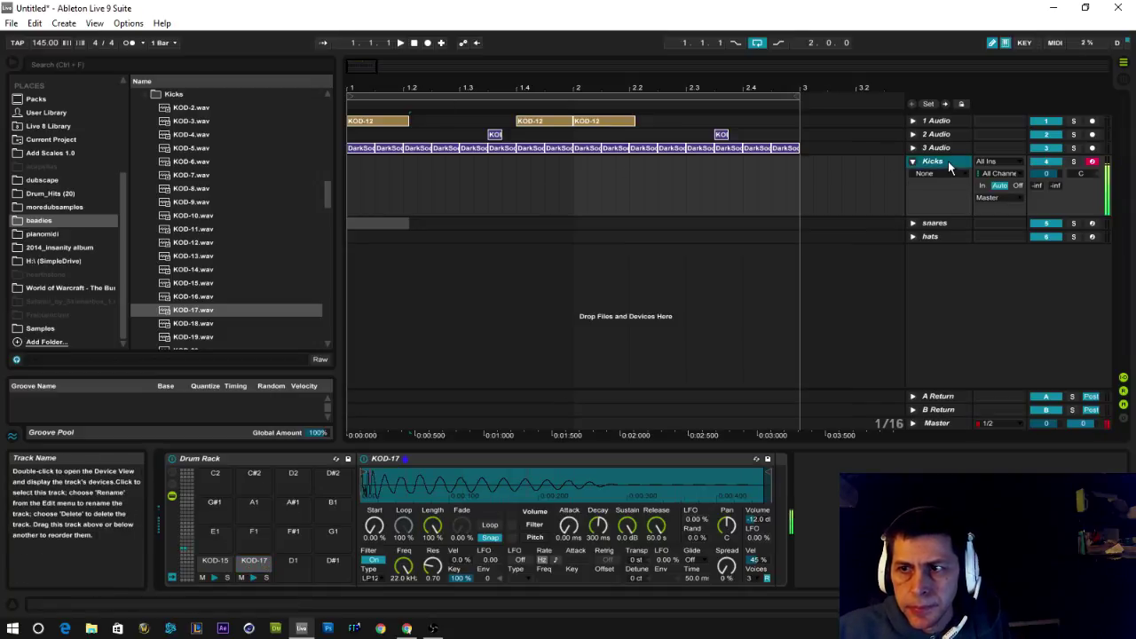
pyautogui.click(935, 224)
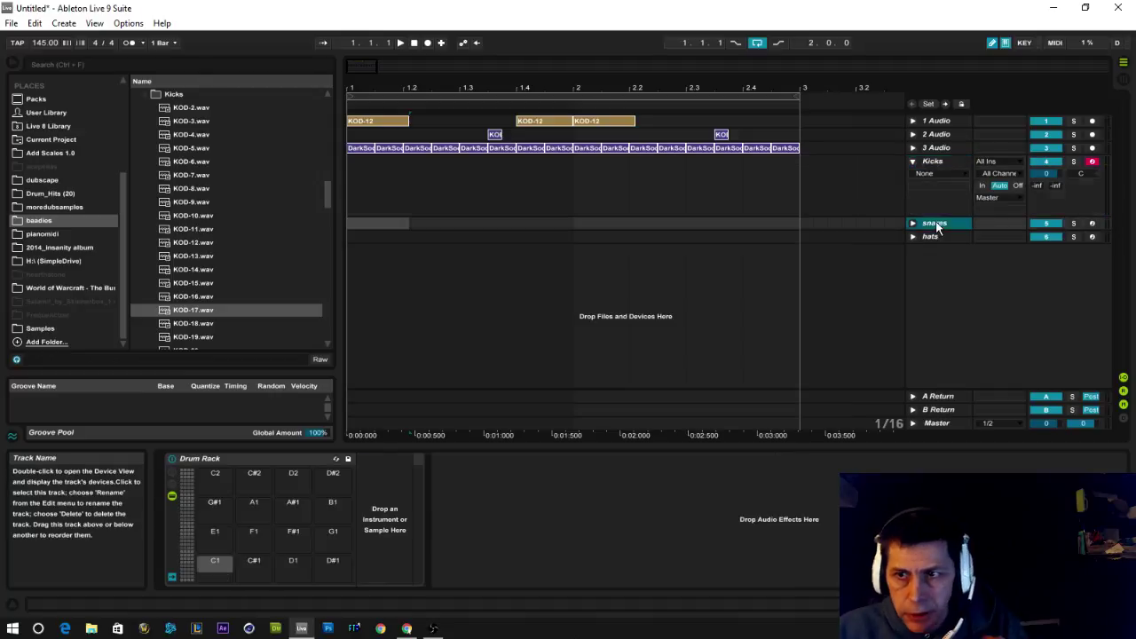
pyautogui.scroll(3, 149, 158)
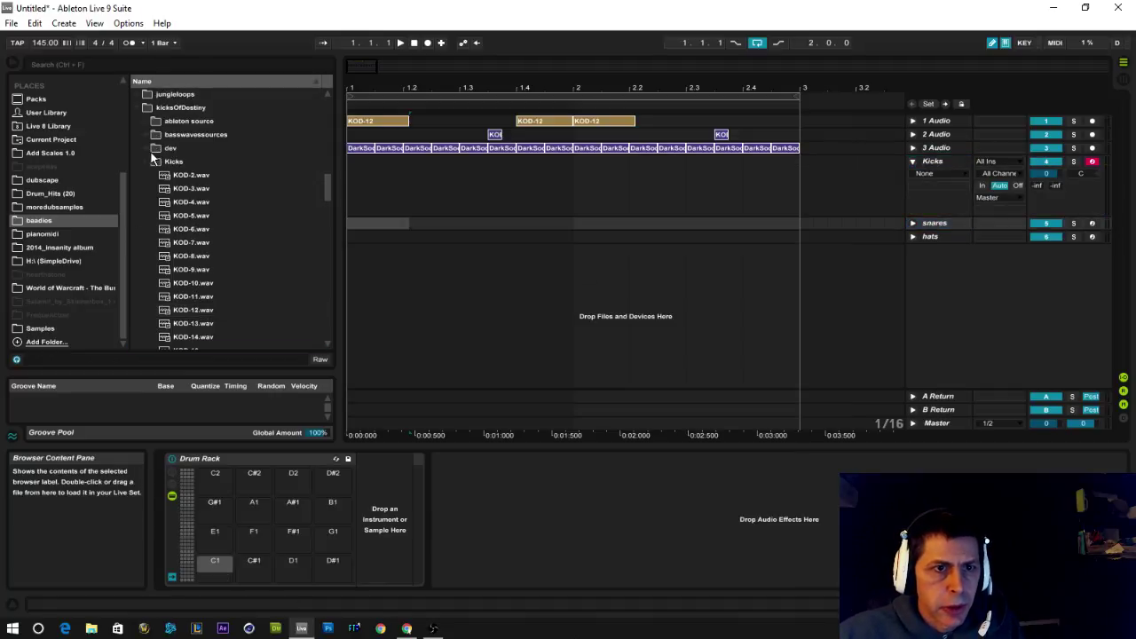
pyautogui.click(144, 161)
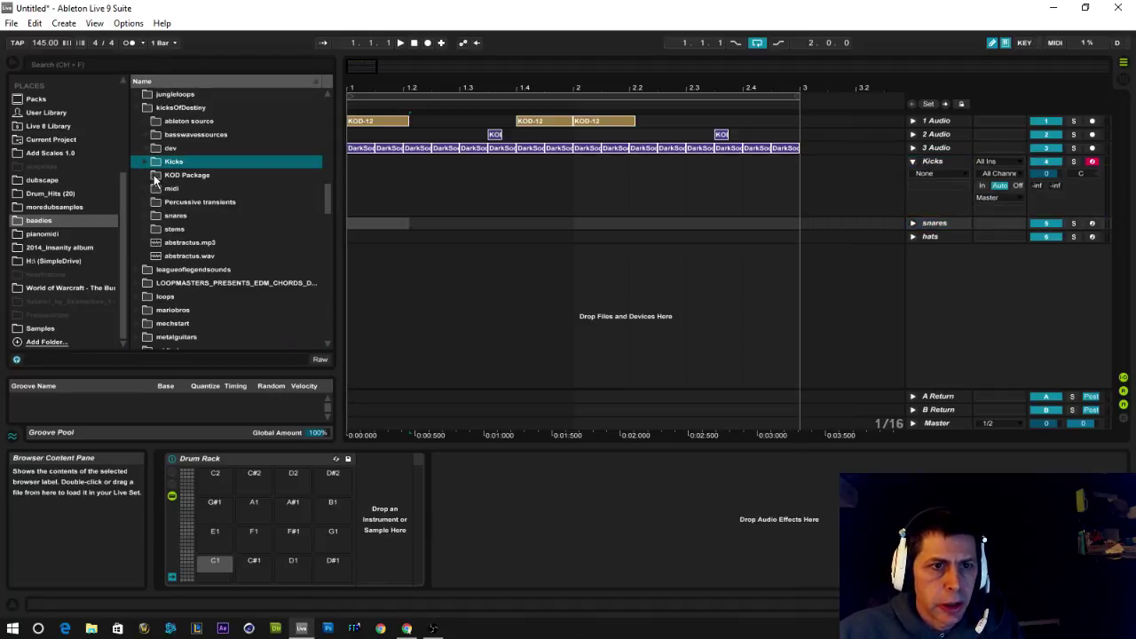
pyautogui.click(147, 216)
pyautogui.scroll(-3, 146, 215)
# Audition the snare samples, loading KOD_snare-6-C onto pad C1 and KOD_snare-5-C onto pad C#1 of the snares Drum Rack
pyautogui.click(169, 242)
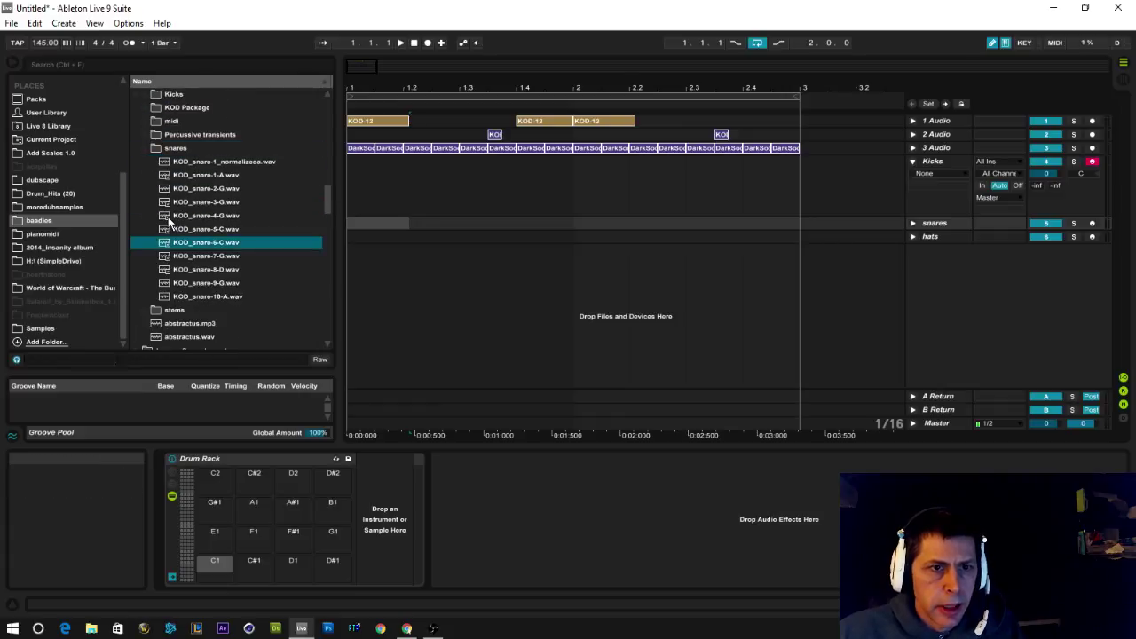
pyautogui.click(166, 216)
pyautogui.click(166, 242)
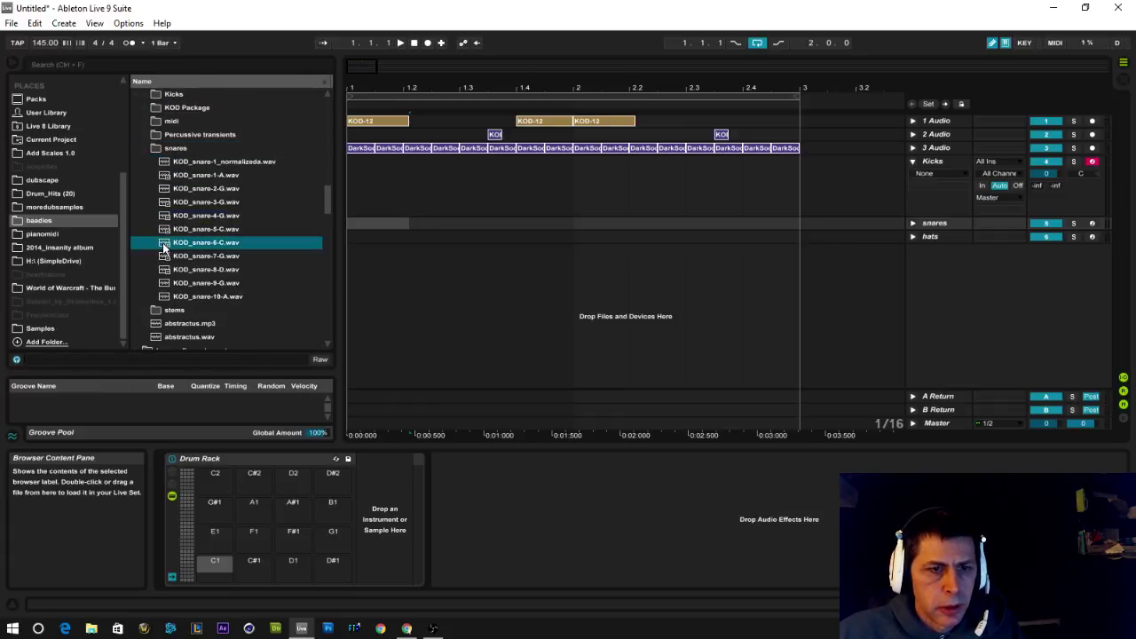
pyautogui.moveTo(164, 248); pyautogui.dragTo(215, 563)
pyautogui.click(166, 215)
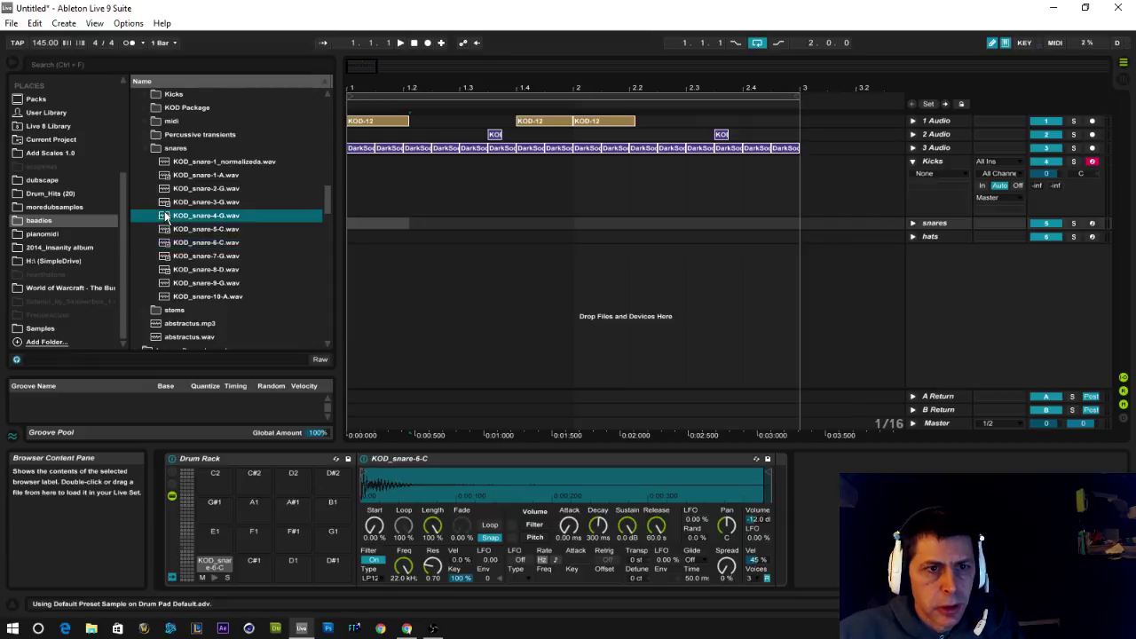
pyautogui.moveTo(167, 229); pyautogui.dragTo(260, 573)
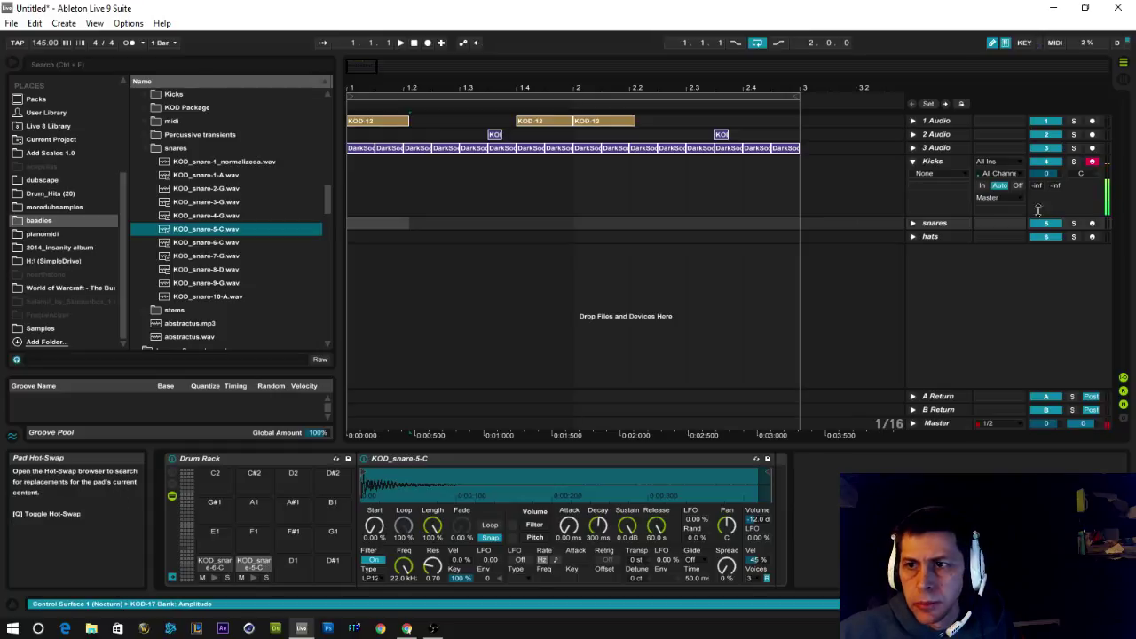
# Switch record arming between the snares and Kicks tracks, ending with the hats track armed
pyautogui.click(1092, 223)
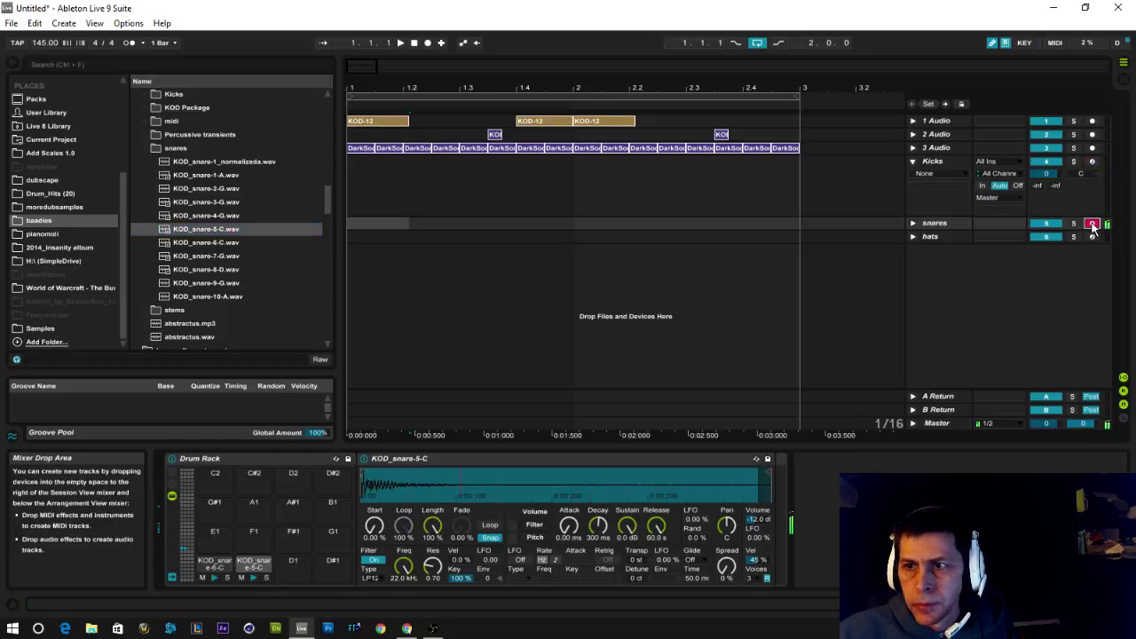
pyautogui.click(947, 168)
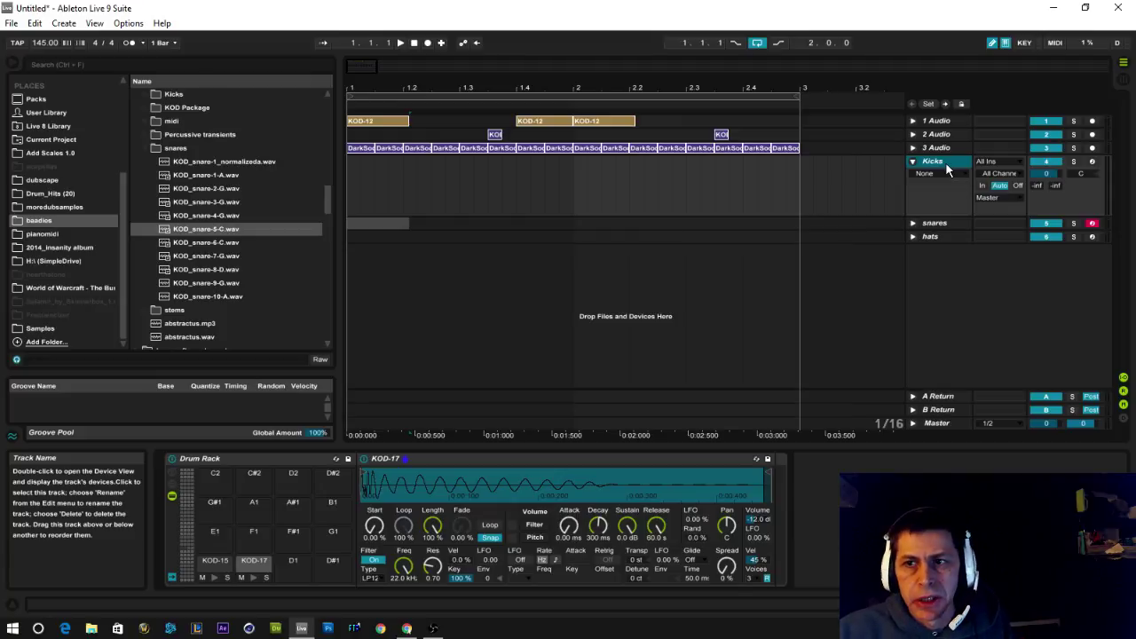
pyautogui.click(913, 161)
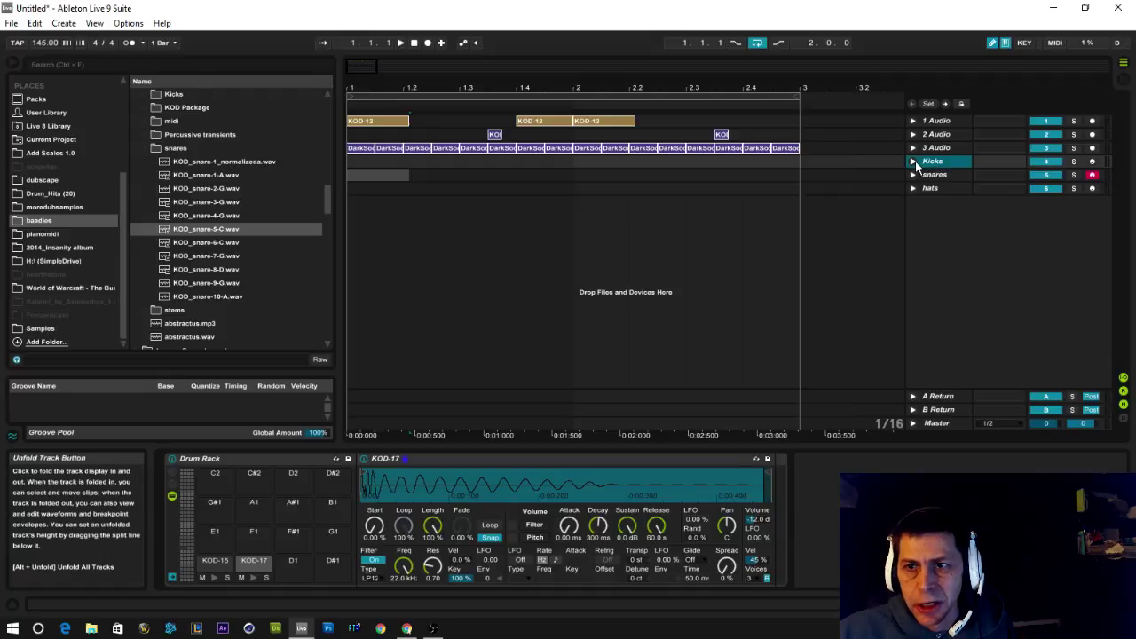
pyautogui.click(914, 163)
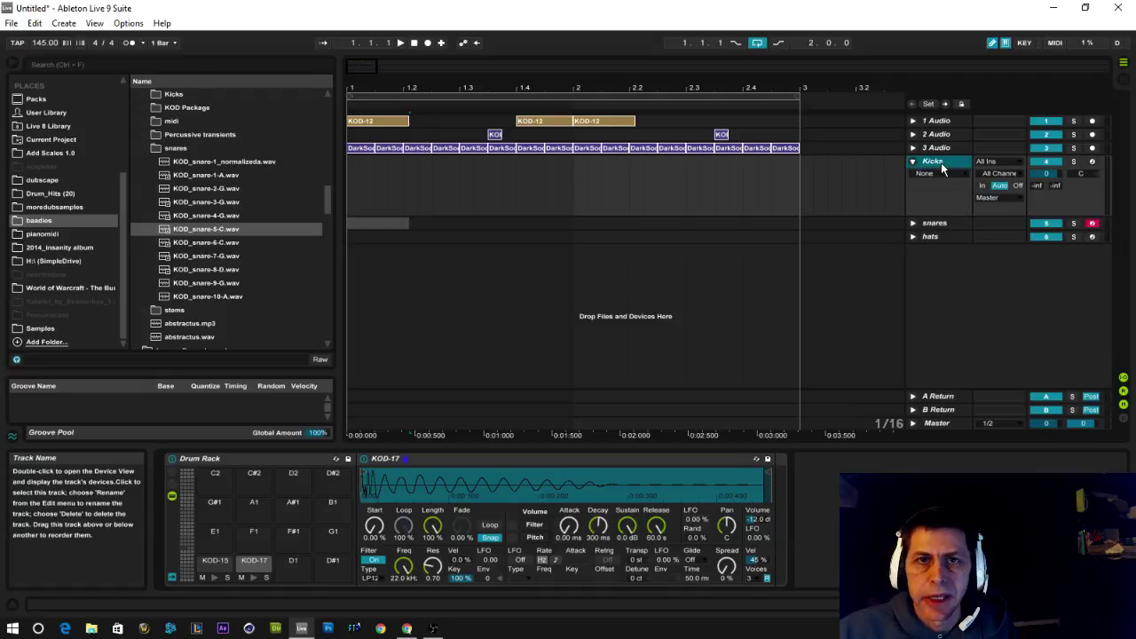
pyautogui.click(1092, 161)
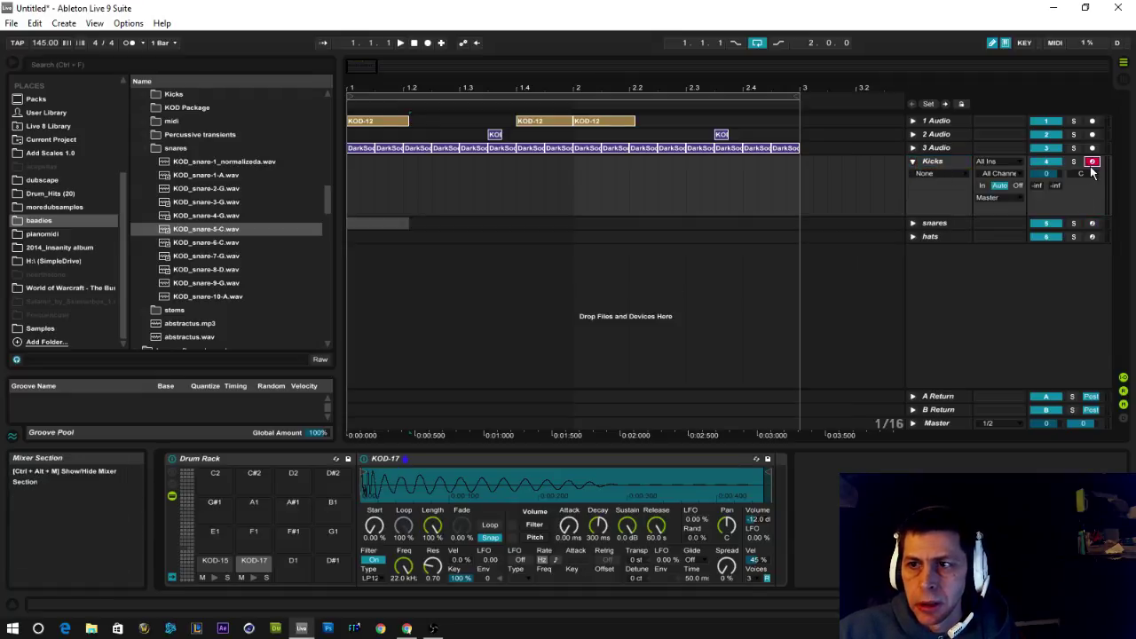
pyautogui.click(935, 161)
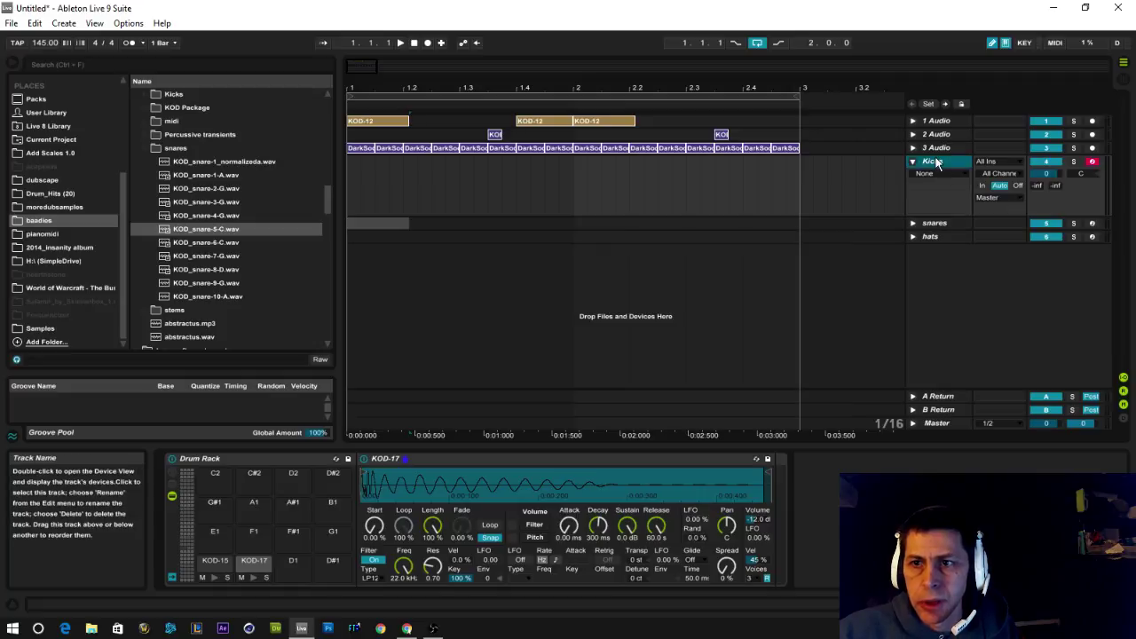
pyautogui.click(1092, 223)
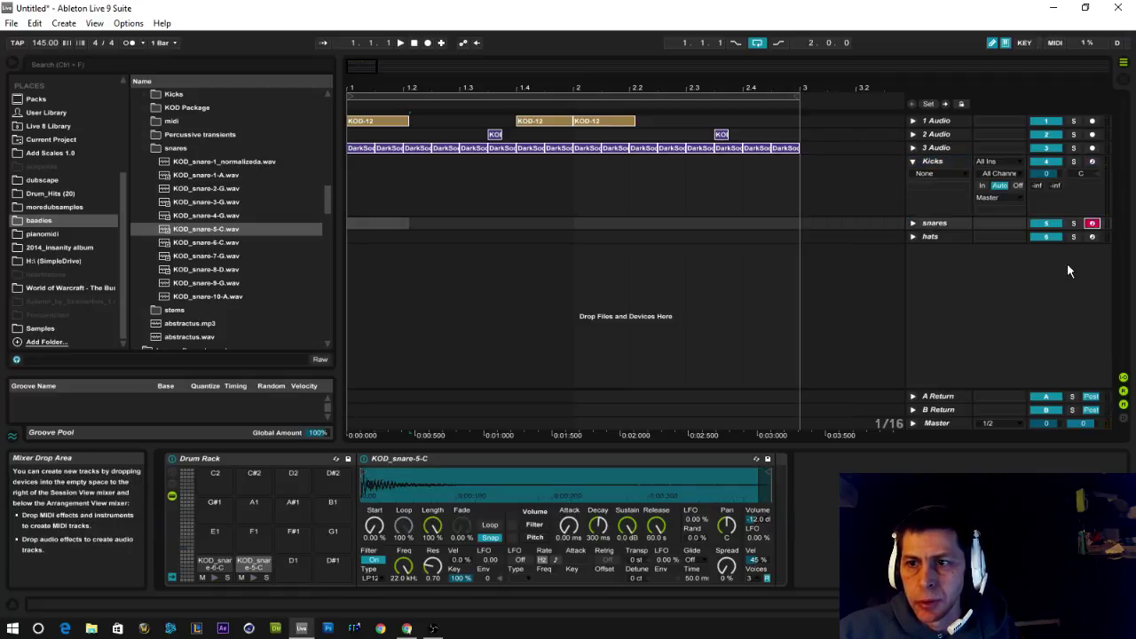
pyautogui.click(1092, 236)
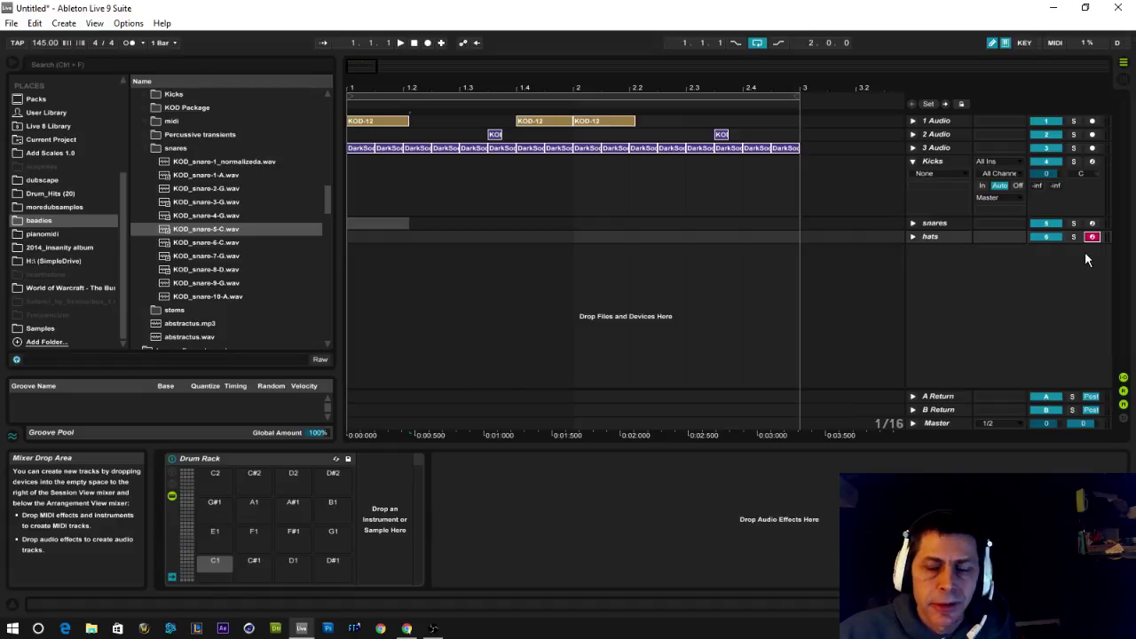
# Collapse the Kicks track, select the three audio tracks together, and return the selection to Kicks
pyautogui.click(957, 182)
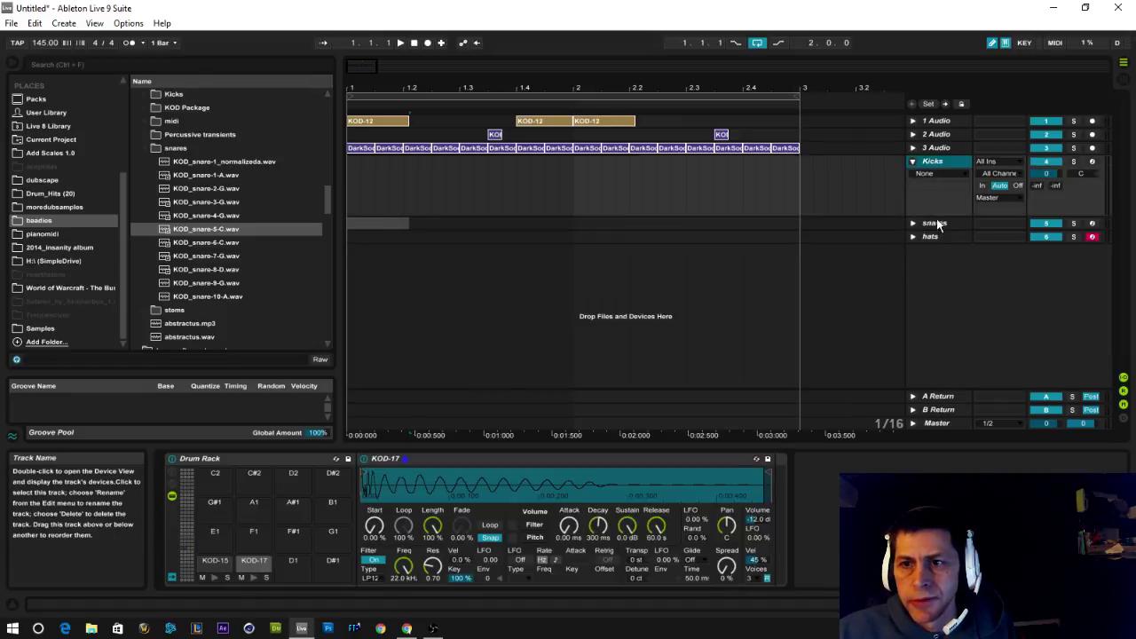
pyautogui.click(914, 163)
pyautogui.click(926, 122)
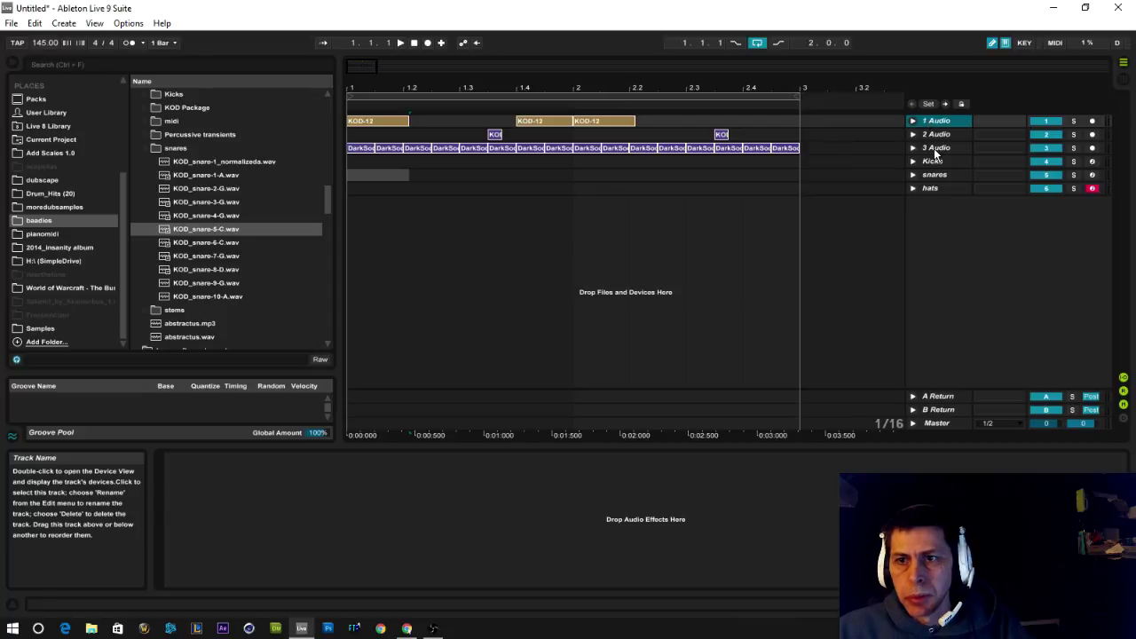
pyautogui.keyDown('shift'); pyautogui.click(933, 148); pyautogui.keyUp('shift')
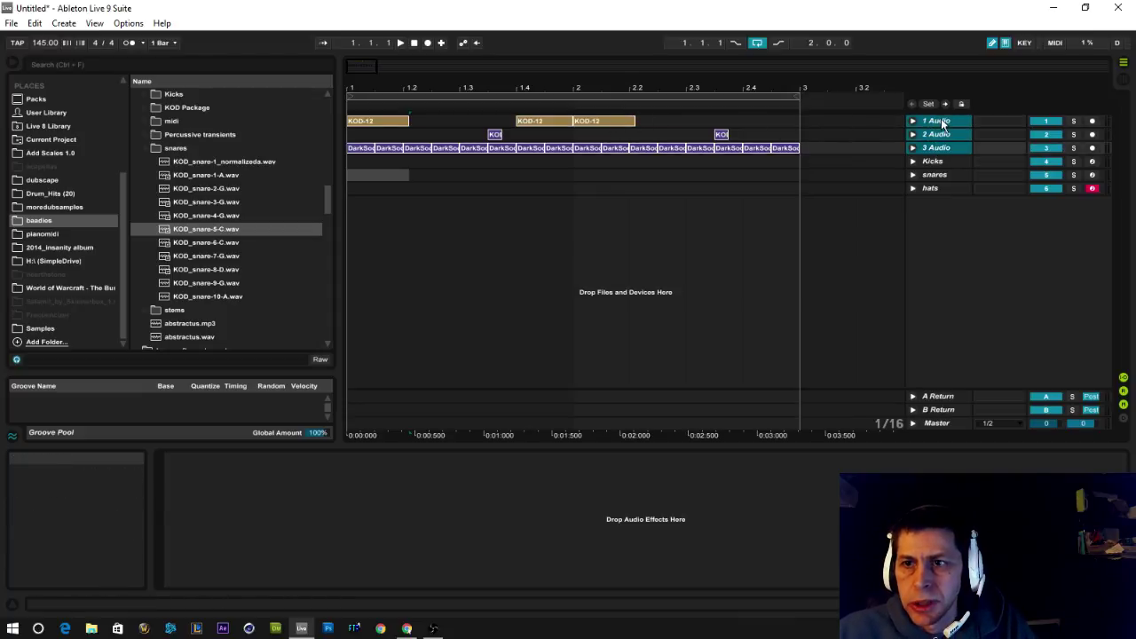
pyautogui.click(932, 163)
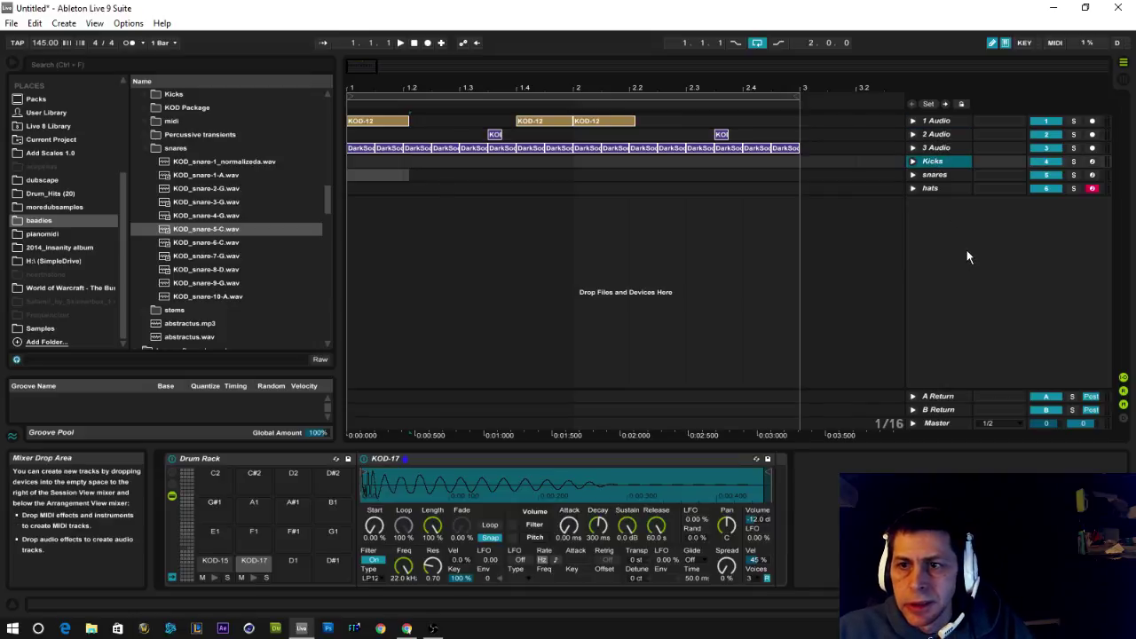
# Insert a new MIDI track below the hats track and select it
pyautogui.click(932, 213)
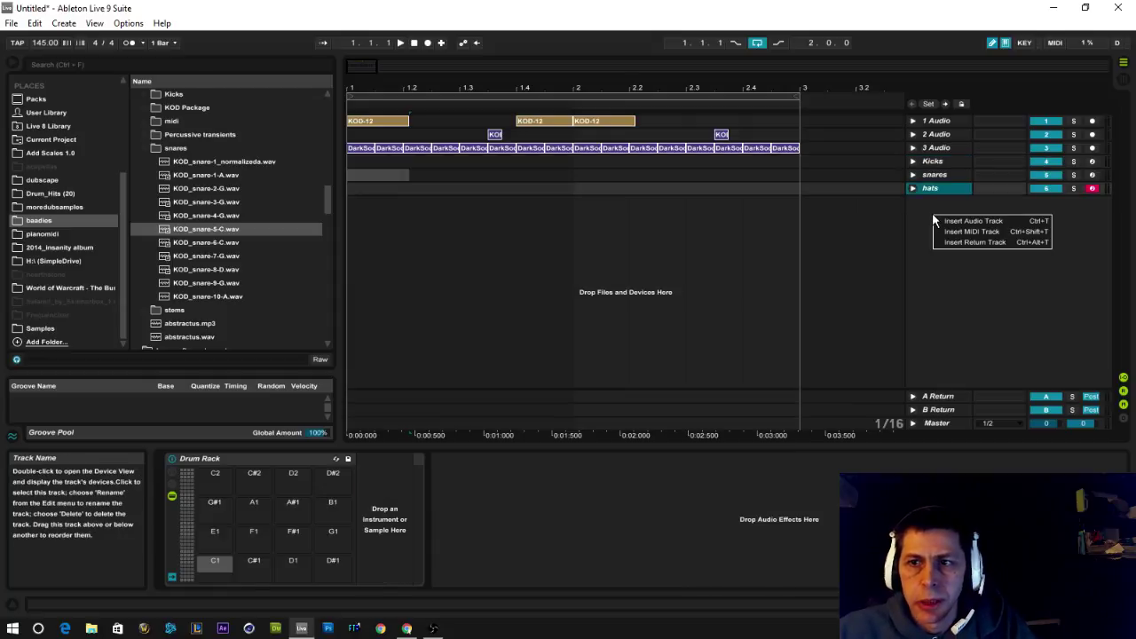
pyautogui.rightClick(932, 213)
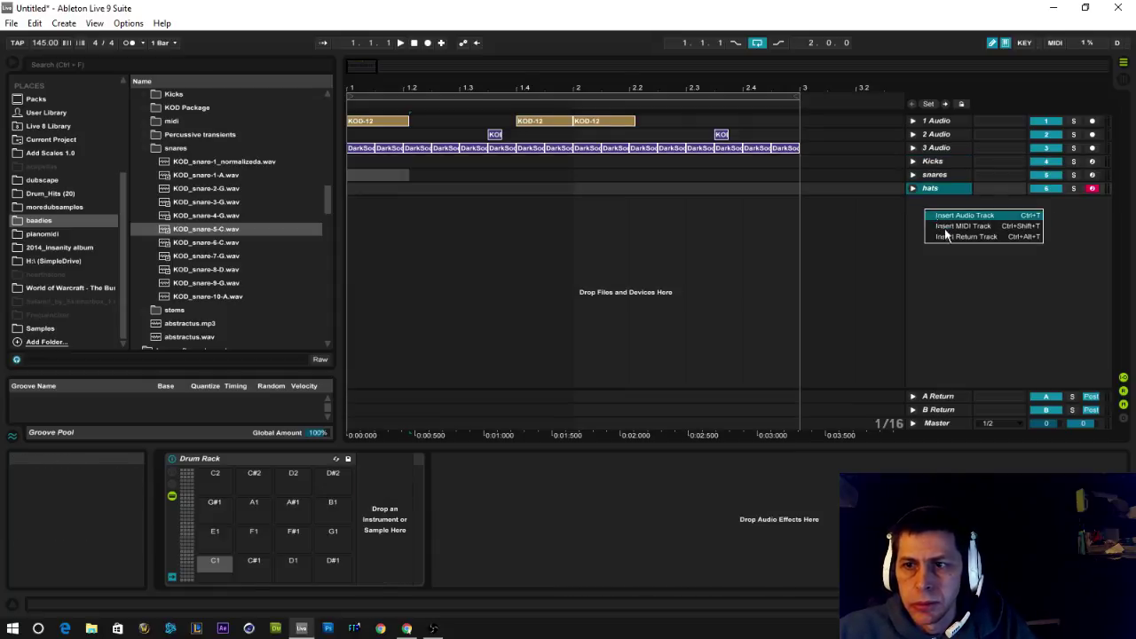
pyautogui.click(945, 227)
pyautogui.click(936, 215)
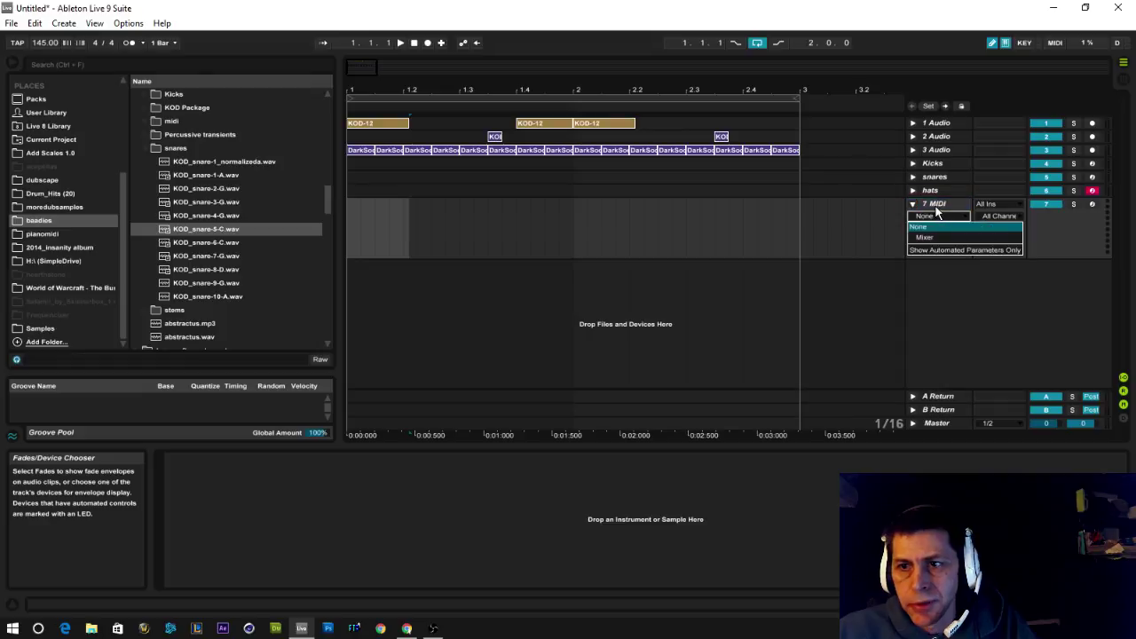
pyautogui.click(937, 206)
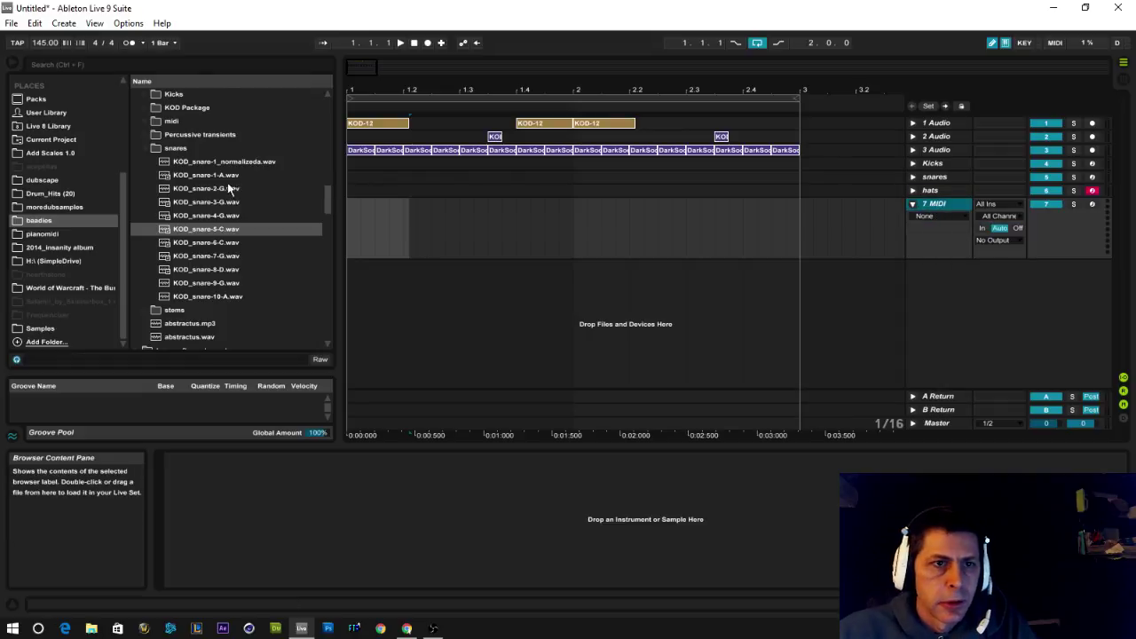
# Load an empty Drum Rack onto the new MIDI track below the hats track
pyautogui.scroll(10, 213, 133)
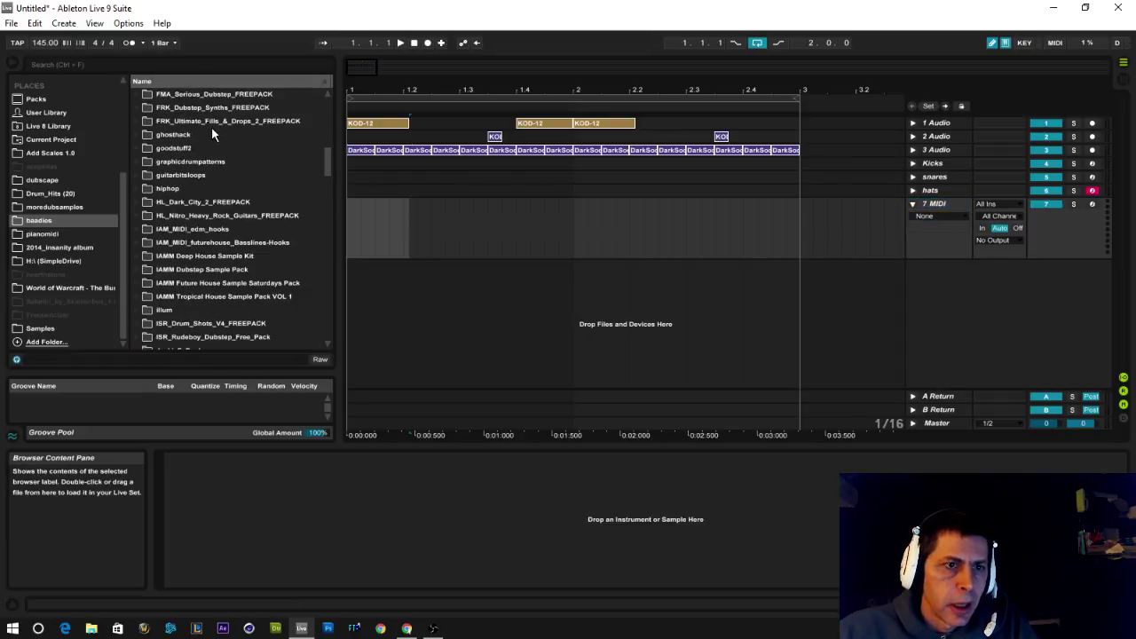
pyautogui.scroll(-10, 213, 129)
pyautogui.scroll(3, 124, 151)
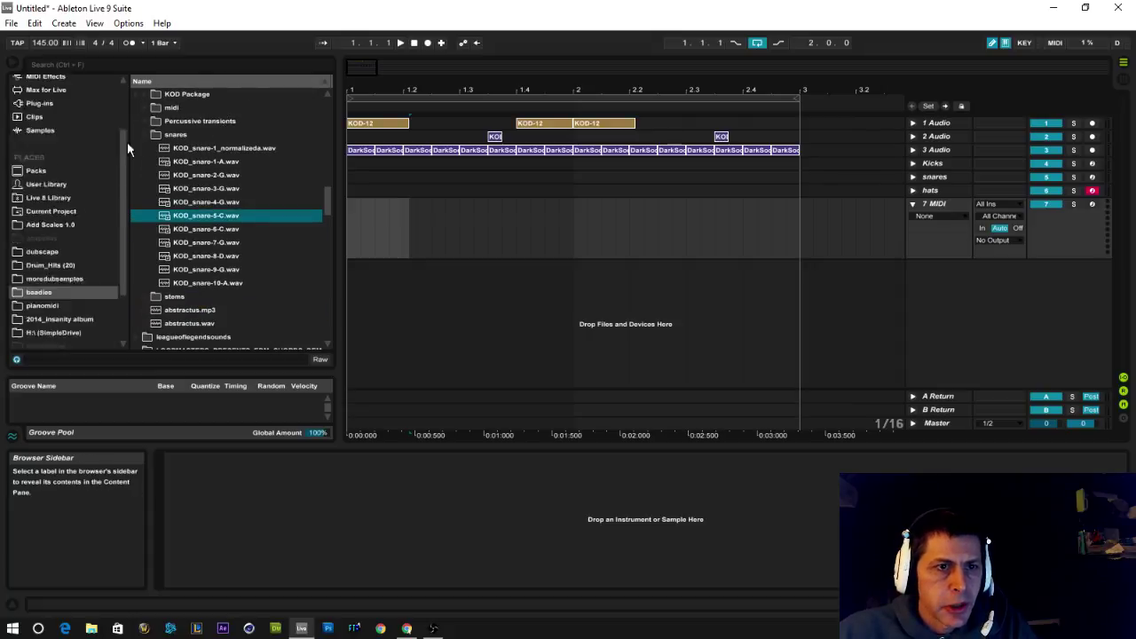
pyautogui.scroll(3, 127, 143)
pyautogui.click(43, 109)
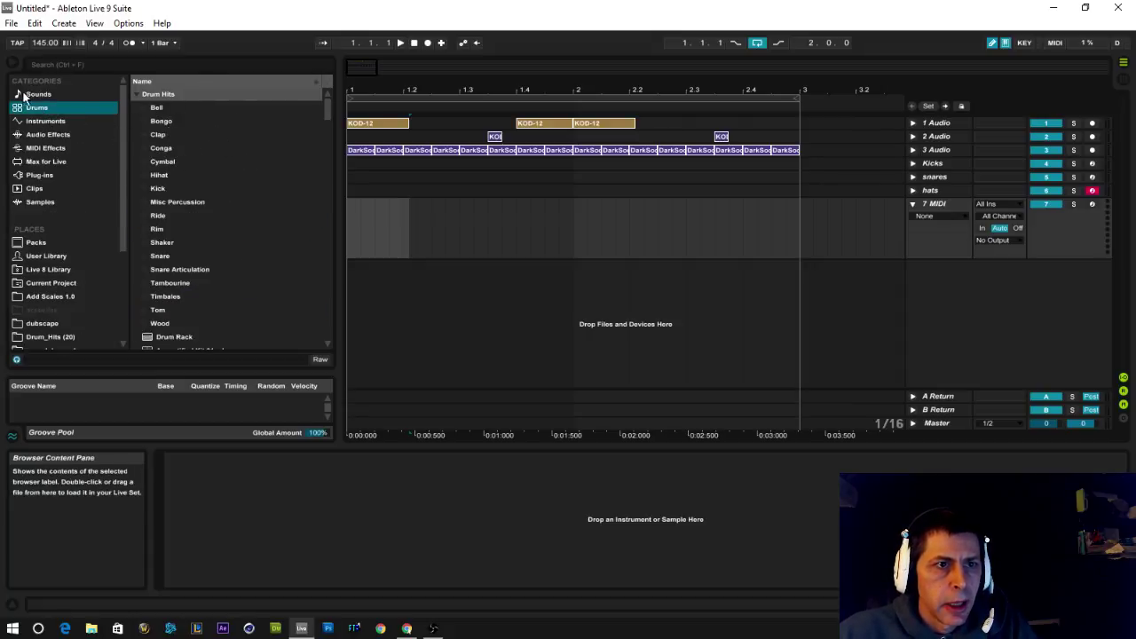
pyautogui.scroll(-3, 167, 209)
pyautogui.click(151, 269)
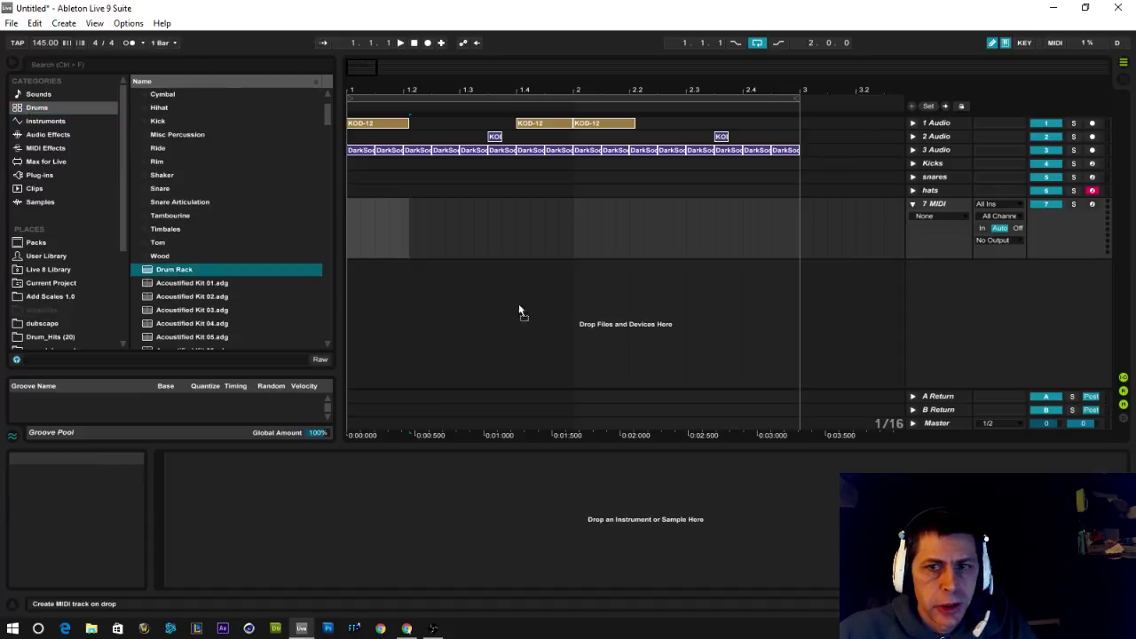
pyautogui.moveTo(929, 203); pyautogui.dragTo(932, 226)
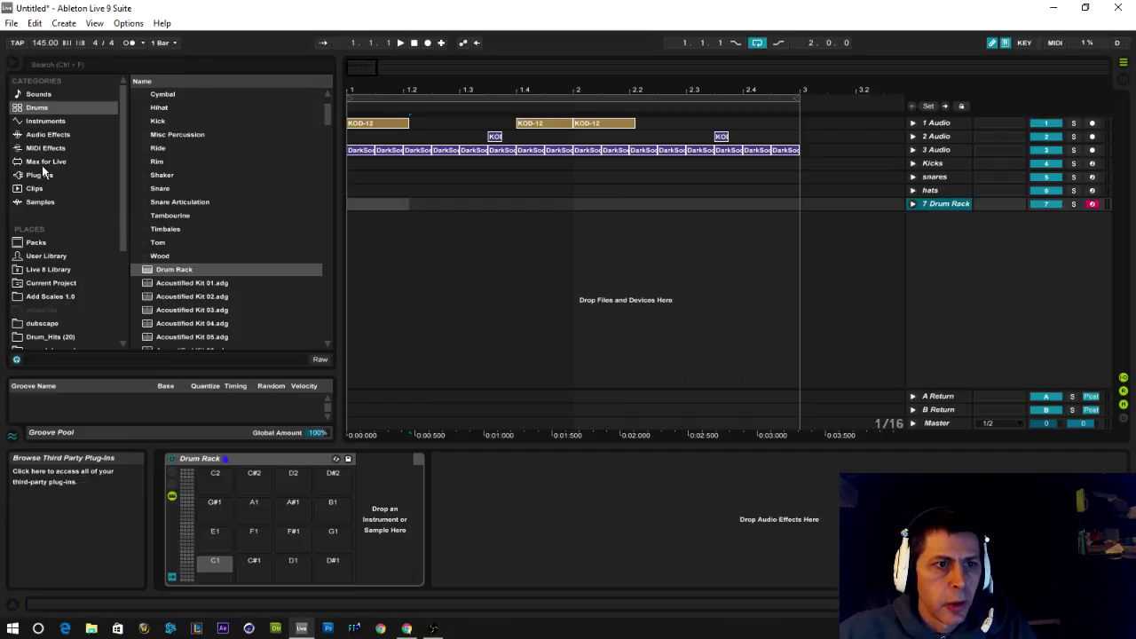
# Load KOD_snare-5-C onto pad E1 and KOD_snare-7-G onto pad F1 of the new Drum Rack
pyautogui.scroll(-3, 49, 259)
pyautogui.scroll(-1, 49, 262)
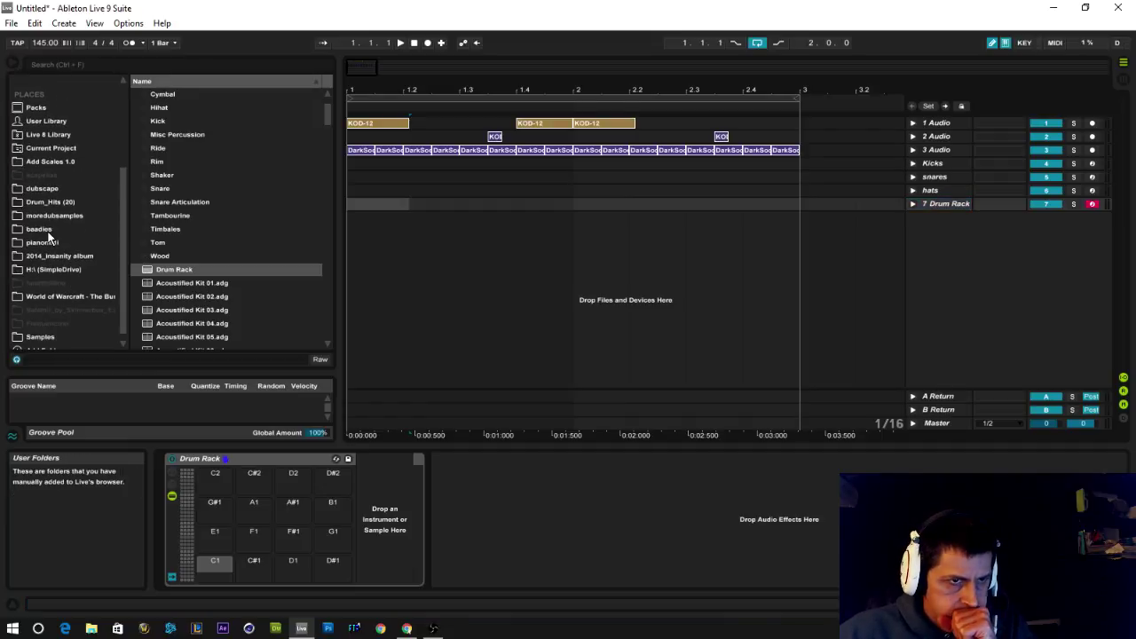
pyautogui.click(50, 231)
pyautogui.moveTo(165, 223); pyautogui.dragTo(215, 533)
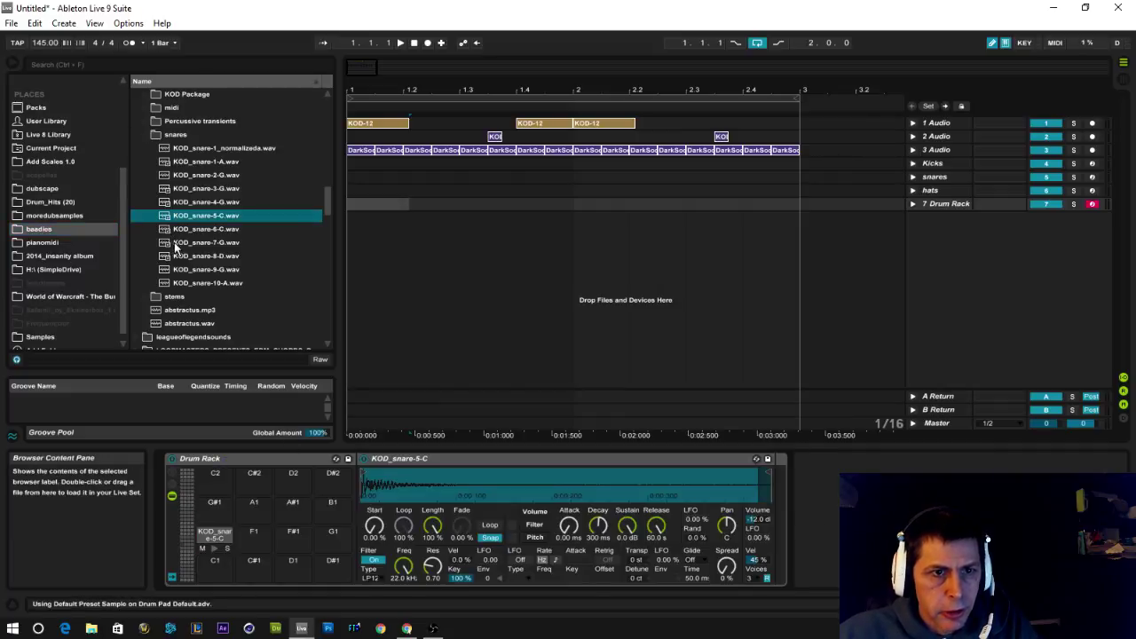
pyautogui.moveTo(168, 243); pyautogui.dragTo(255, 533)
# Load kick samples KOD-7 onto pad C1 and KOD-9 onto pad C#1 of the same Drum Rack
pyautogui.scroll(1, 152, 182)
pyautogui.scroll(1, 144, 147)
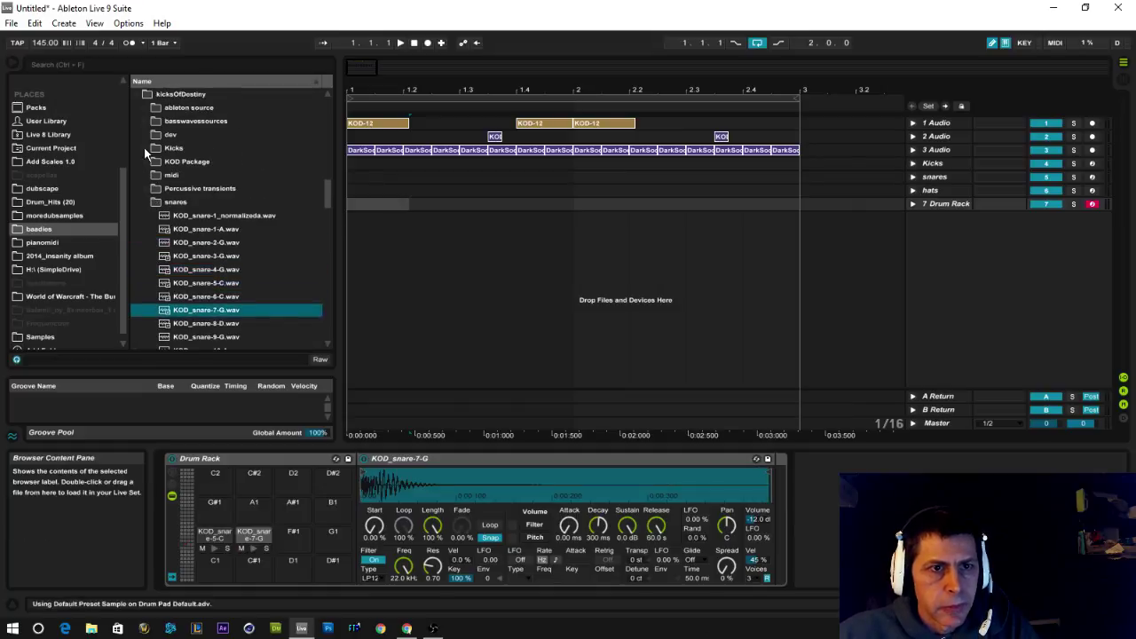
pyautogui.click(144, 147)
pyautogui.click(167, 229)
pyautogui.moveTo(167, 229); pyautogui.dragTo(224, 533)
pyautogui.moveTo(169, 260); pyautogui.dragTo(257, 569)
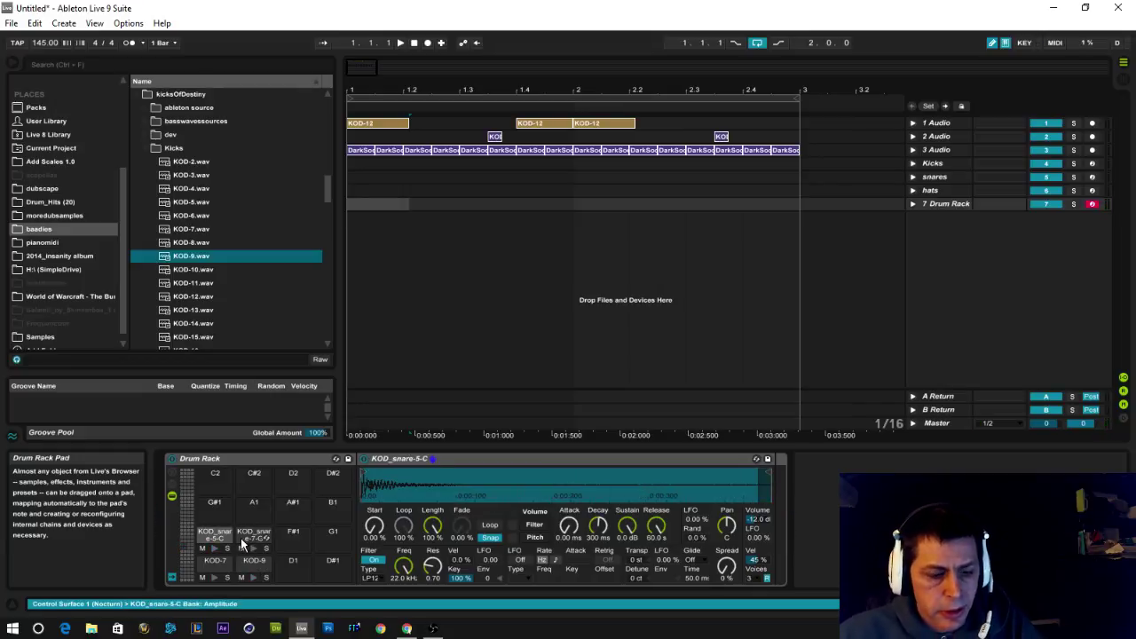
# Select the Drum Rack device on track 7 and trigger its pads to test the sounds
pyautogui.click(243, 458)
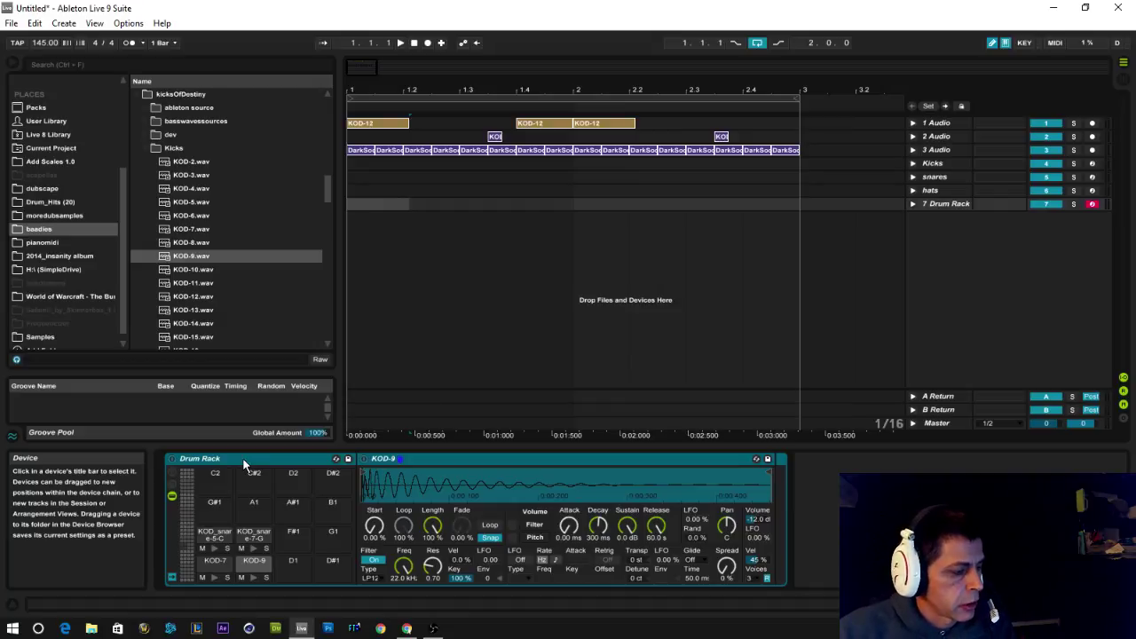
pyautogui.press('w')
pyautogui.press('w')
pyautogui.press('w')
pyautogui.press('w')
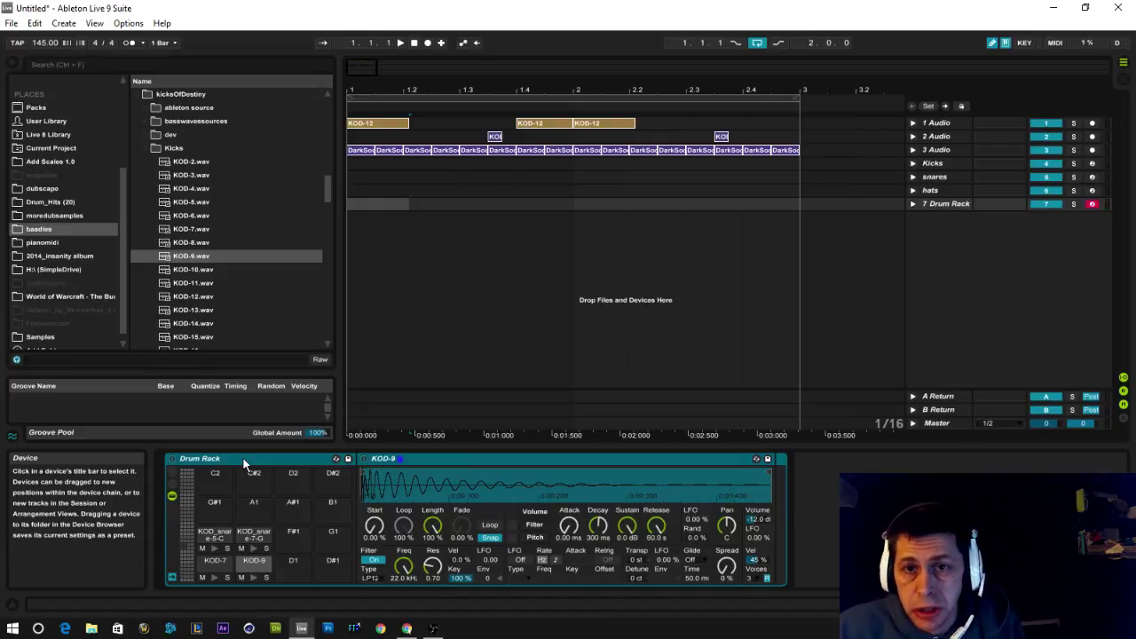
# Unfold the Drum Rack track and look through the separate Drum Racks on the Kicks, snares and hats tracks
pyautogui.click(914, 205)
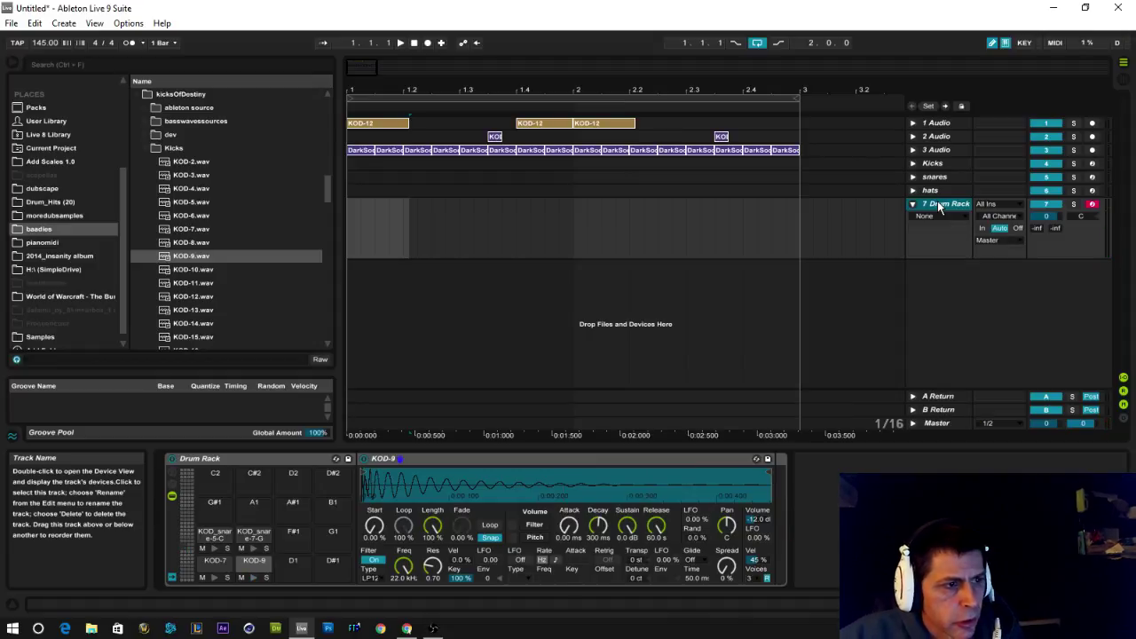
pyautogui.click(932, 165)
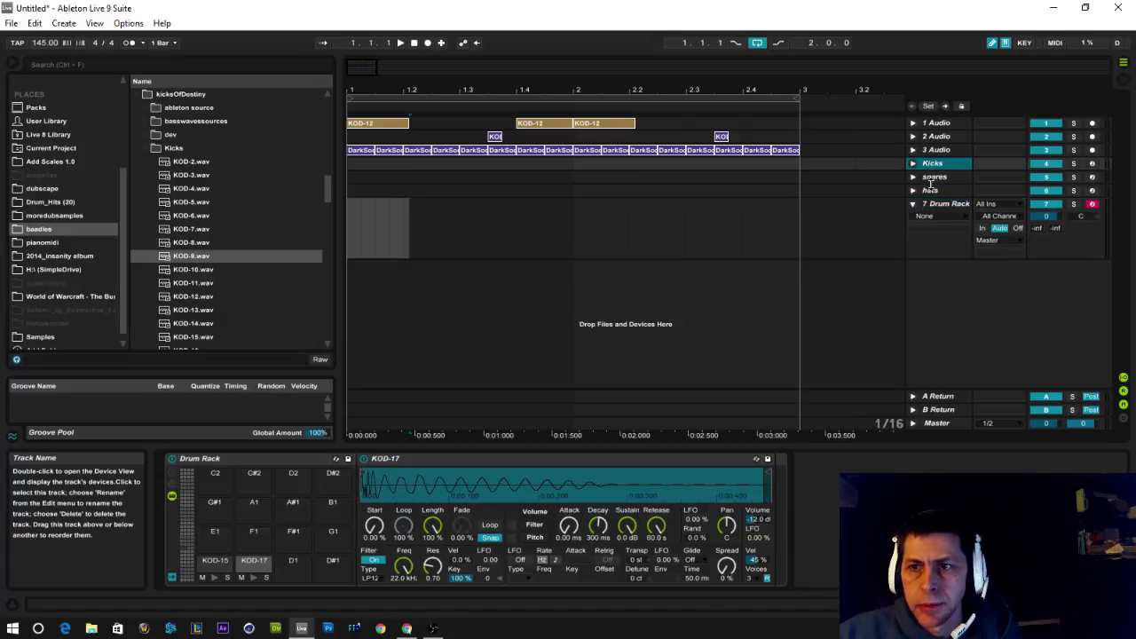
pyautogui.click(932, 190)
pyautogui.click(932, 166)
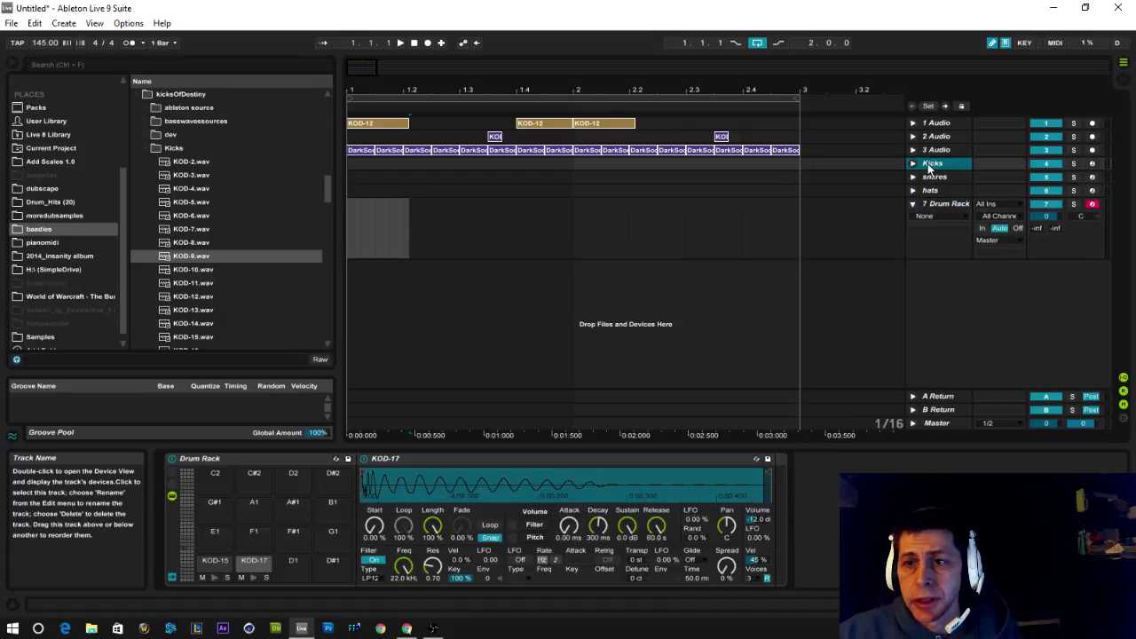
pyautogui.click(254, 456)
pyautogui.click(936, 176)
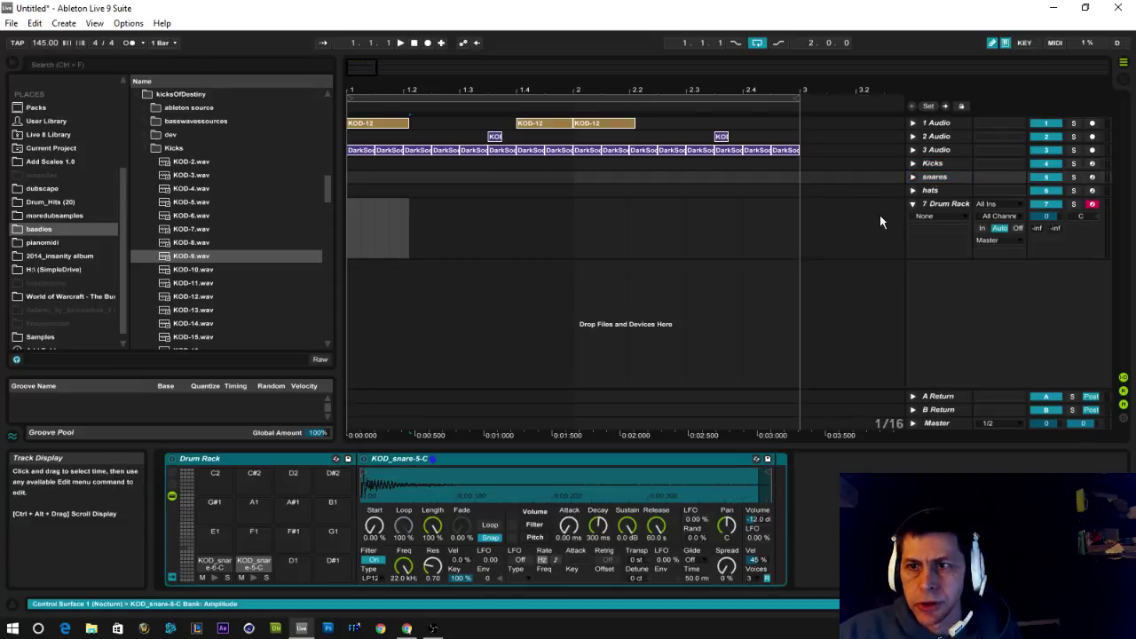
pyautogui.click(931, 190)
pyautogui.click(249, 458)
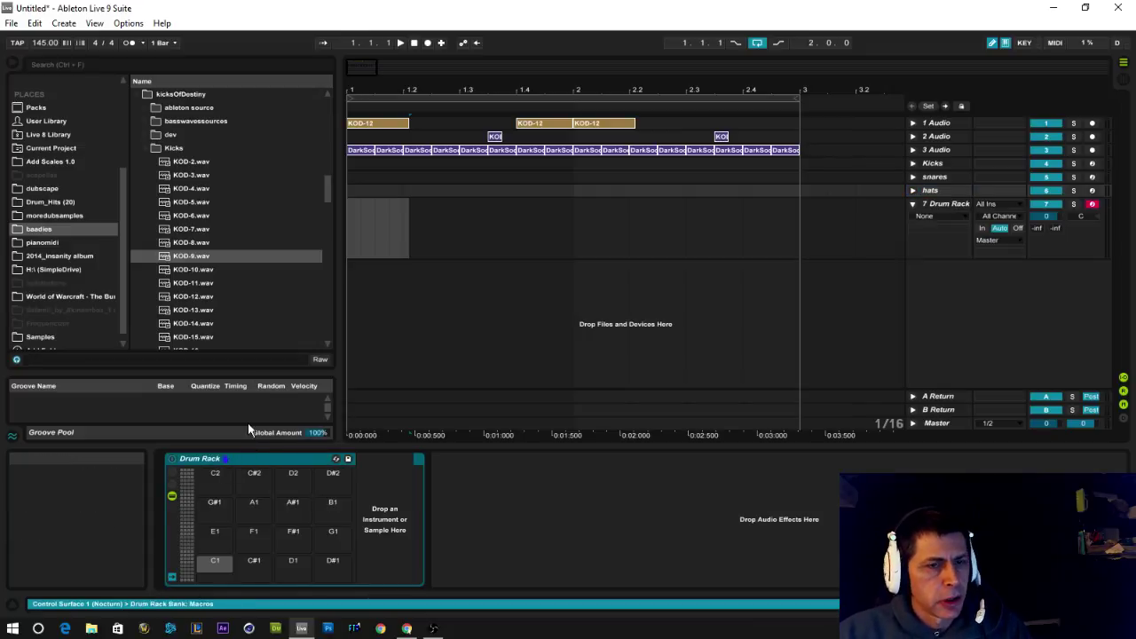
pyautogui.click(932, 163)
pyautogui.click(937, 191)
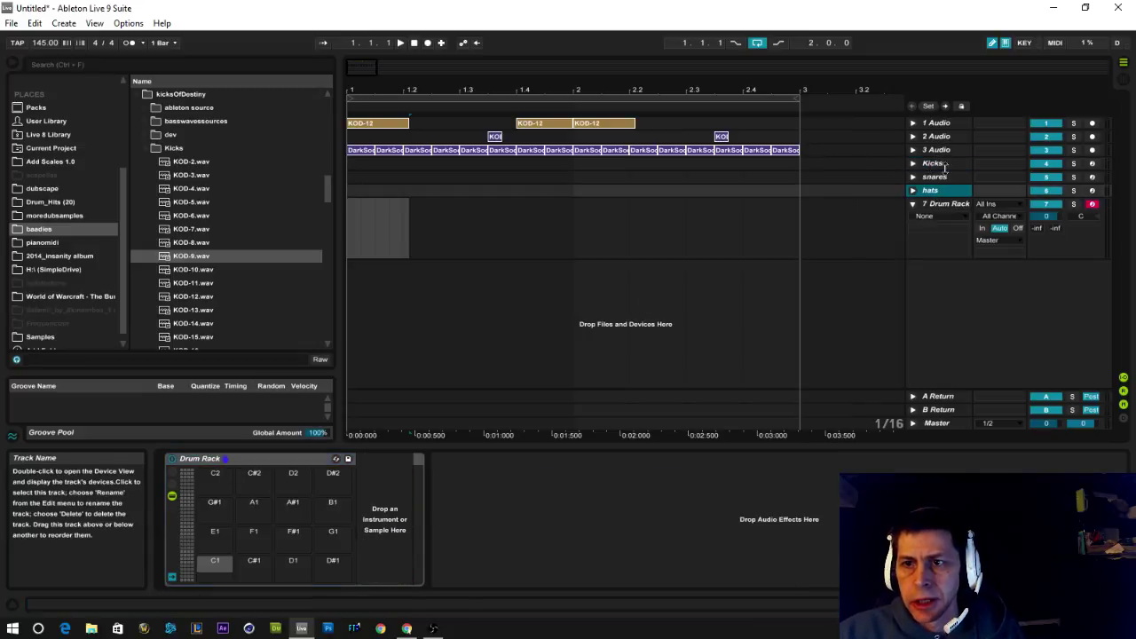
# Inspect the first two KOD-12 clips on 1 Audio, fold the Drum Rack track and show its devices
pyautogui.click(941, 125)
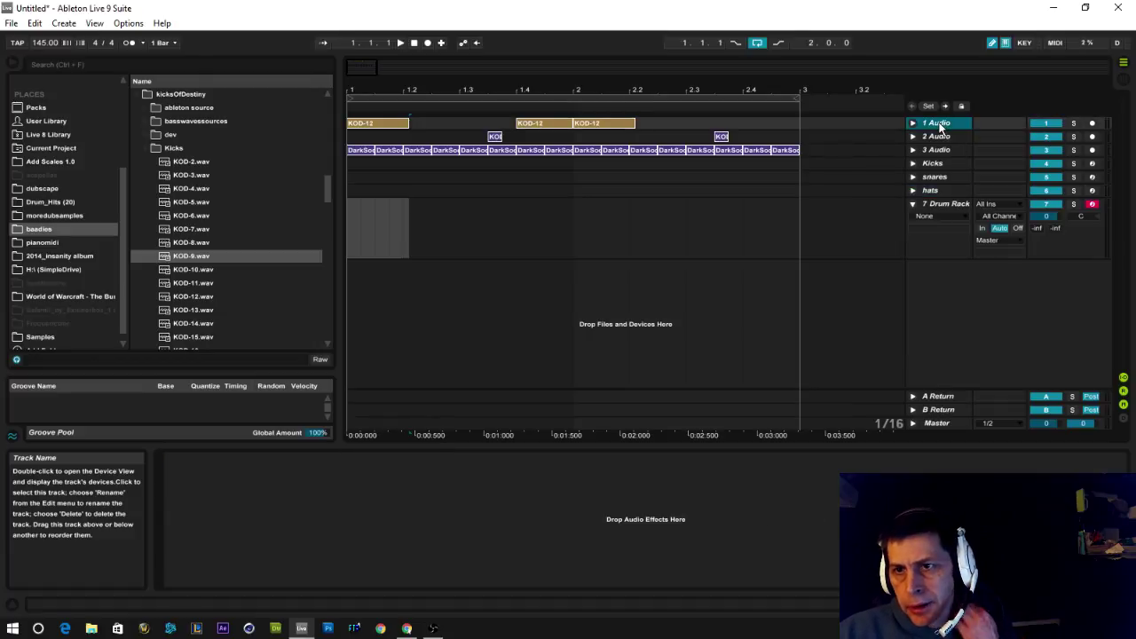
pyautogui.click(374, 122)
pyautogui.click(546, 124)
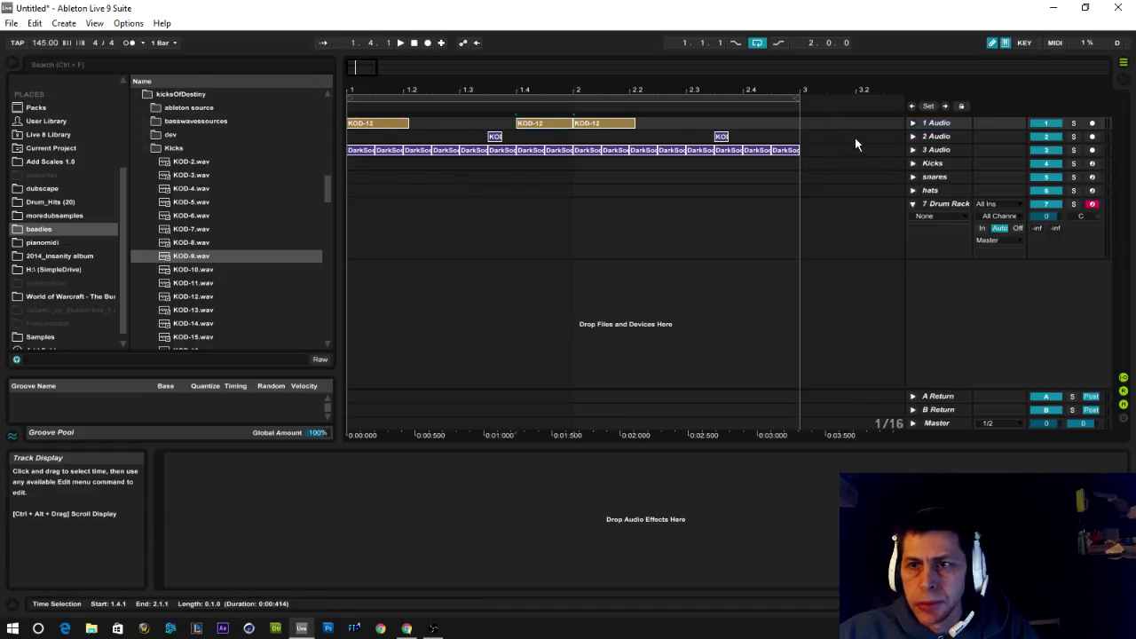
pyautogui.click(914, 205)
pyautogui.click(940, 207)
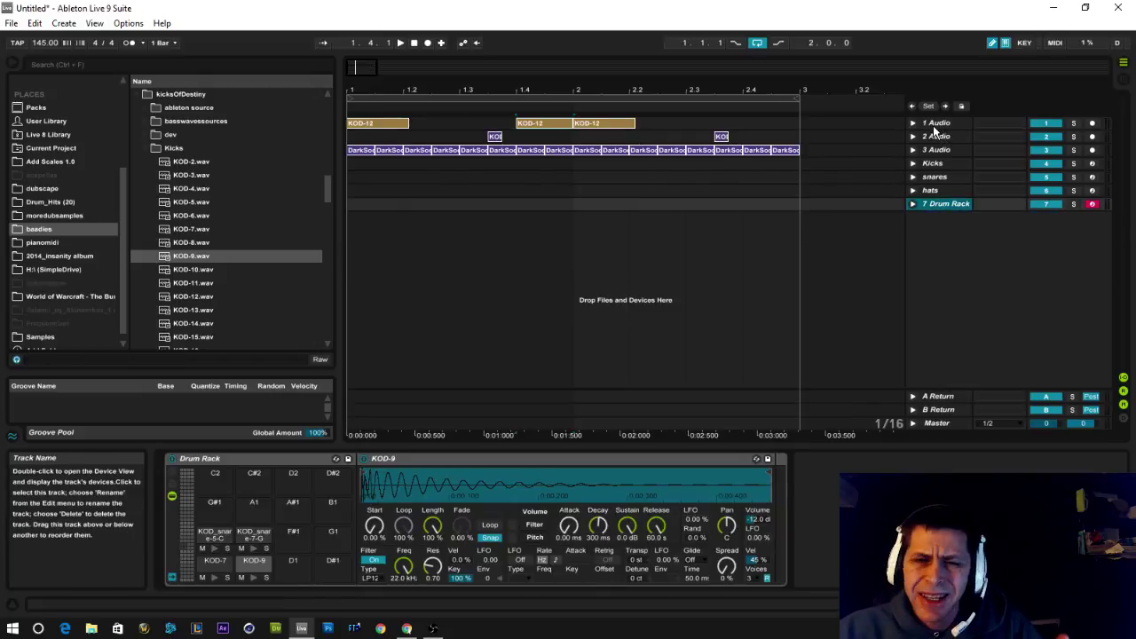
# Select the KOD-12 clip at bar 2, then compare the device chains of the 1 Audio and Kicks tracks
pyautogui.click(593, 123)
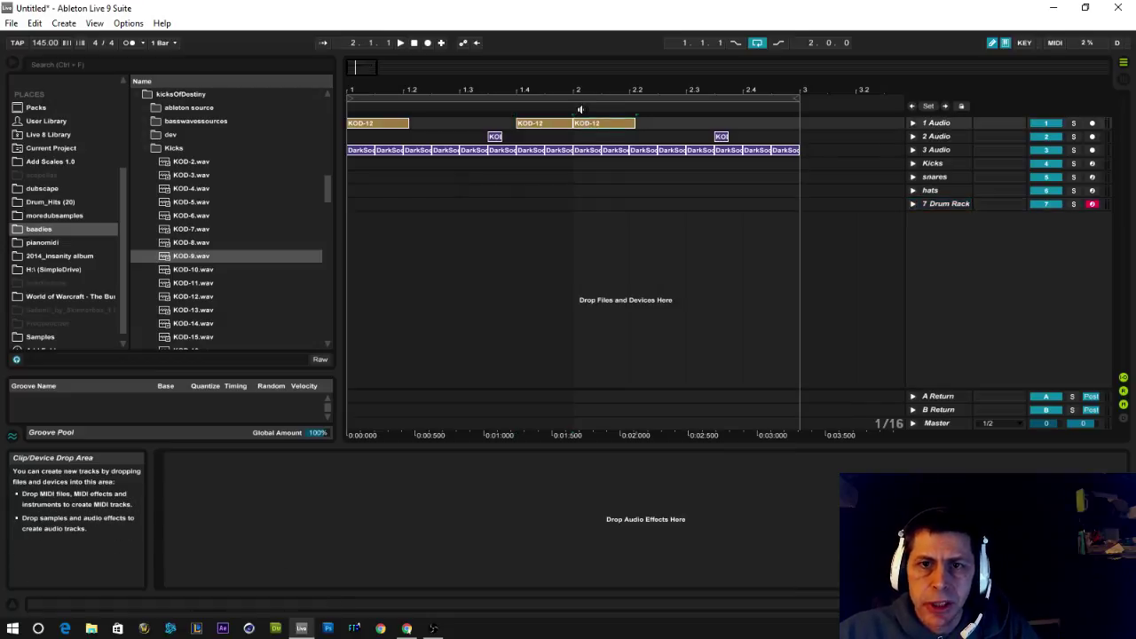
pyautogui.click(925, 124)
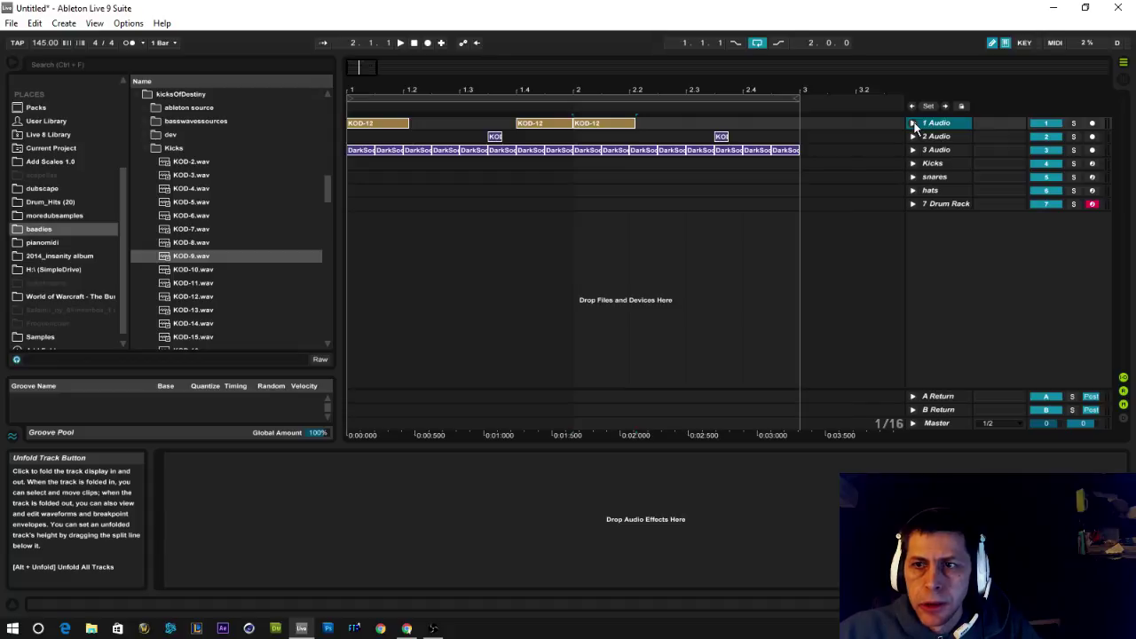
pyautogui.click(931, 165)
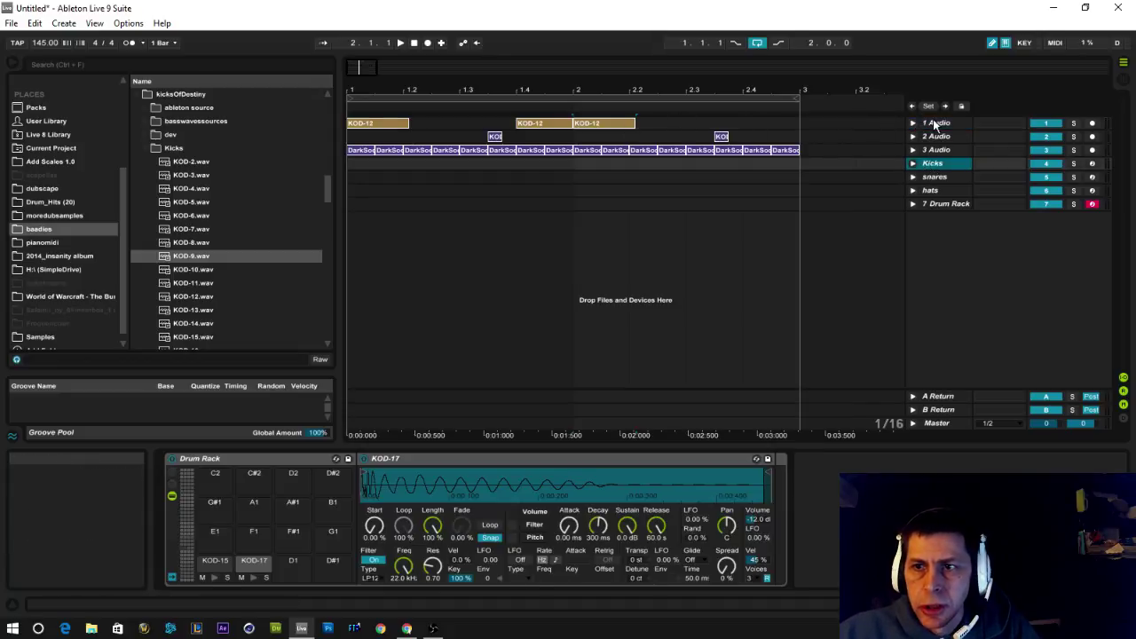
pyautogui.click(934, 125)
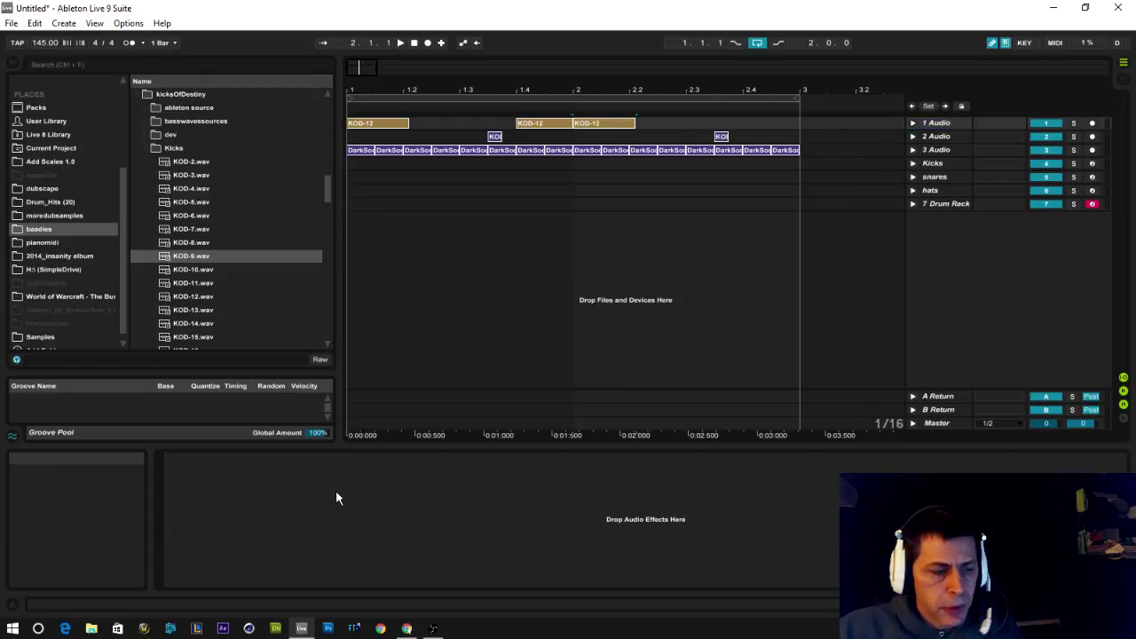
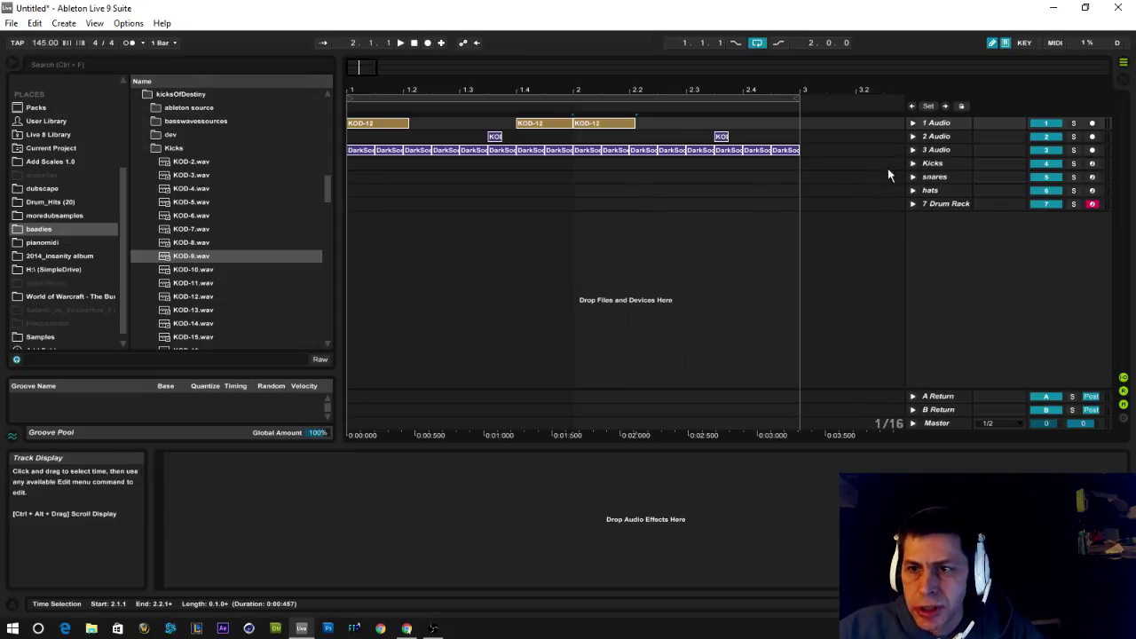
pyautogui.click(913, 164)
pyautogui.click(913, 164)
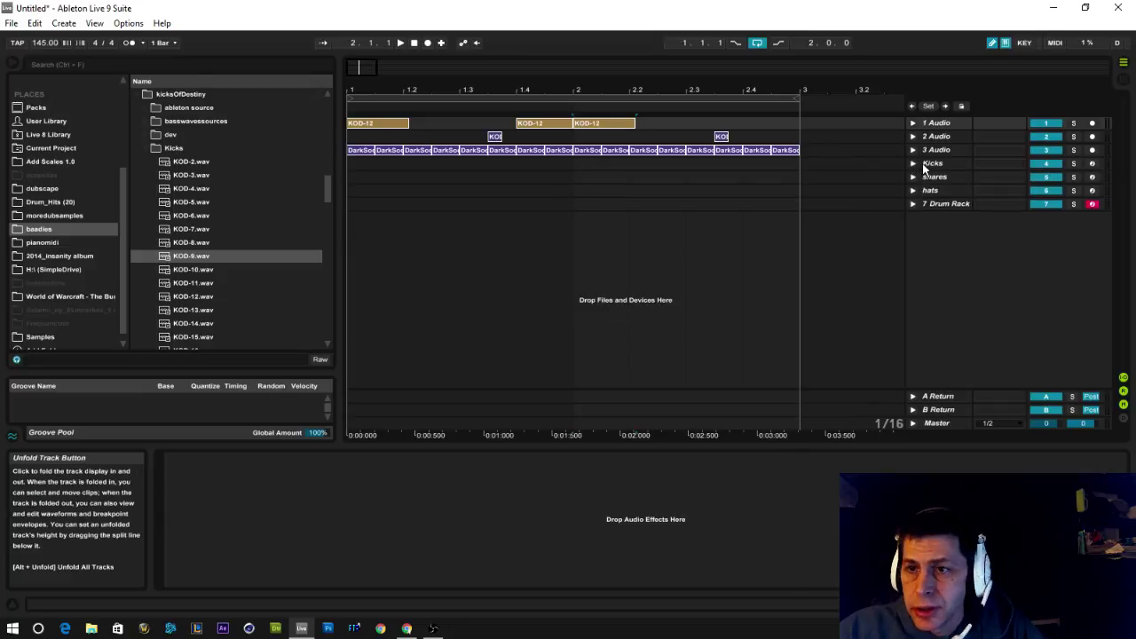
pyautogui.click(922, 164)
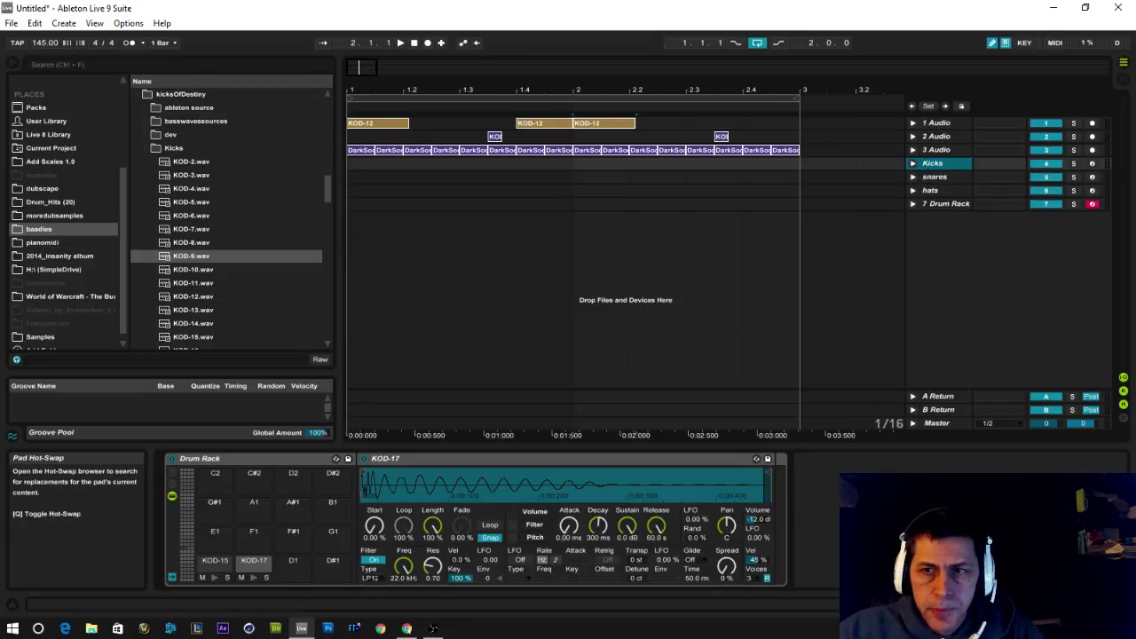
pyautogui.click(934, 123)
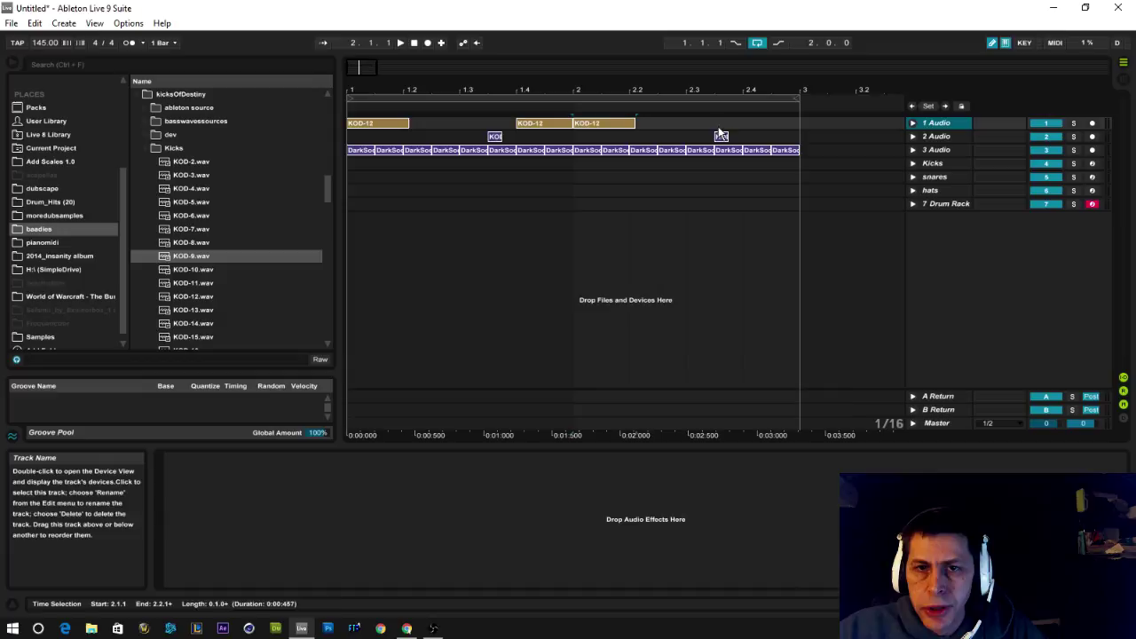
# Open the first KOD-12 clip on 1 Audio and examine its sample waveform
pyautogui.click(381, 123)
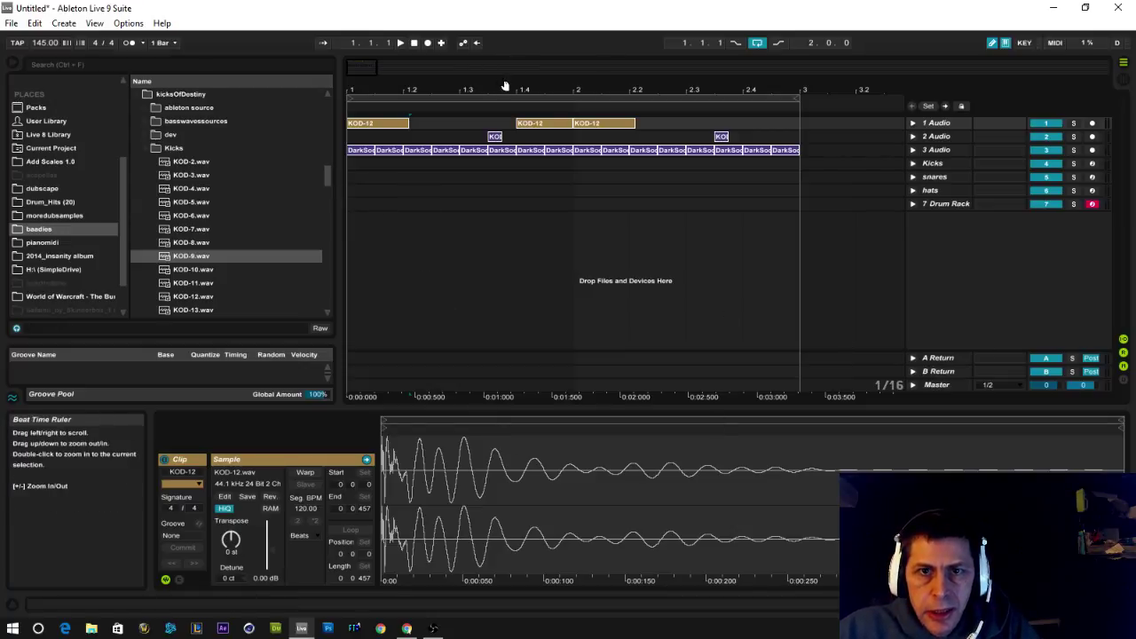
pyautogui.moveTo(504, 87); pyautogui.dragTo(502, 82)
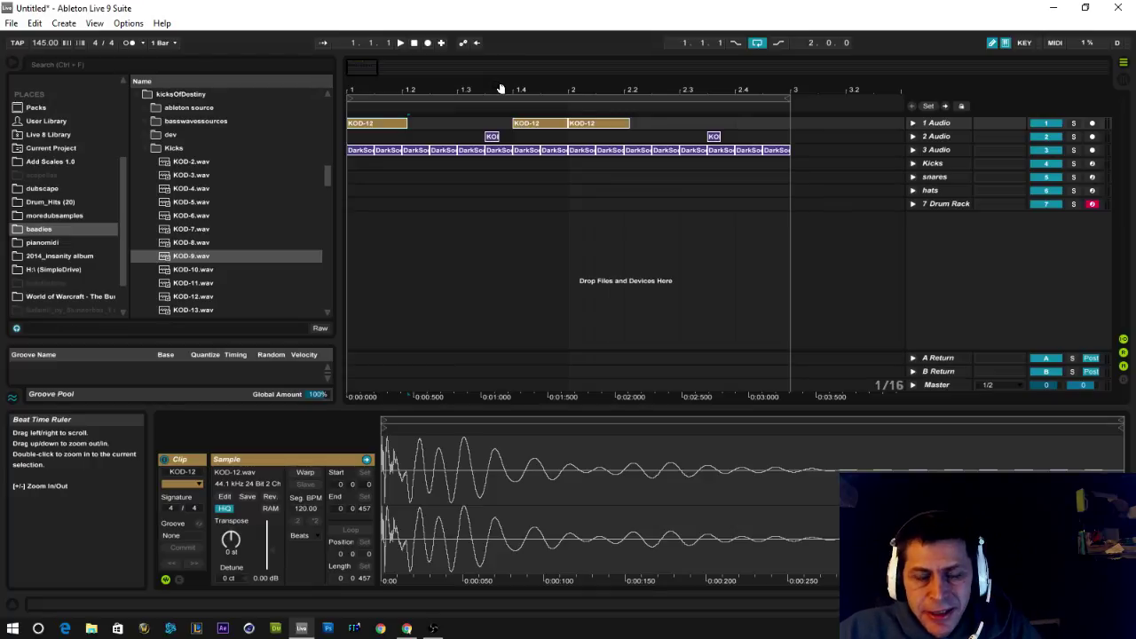
pyautogui.click(934, 122)
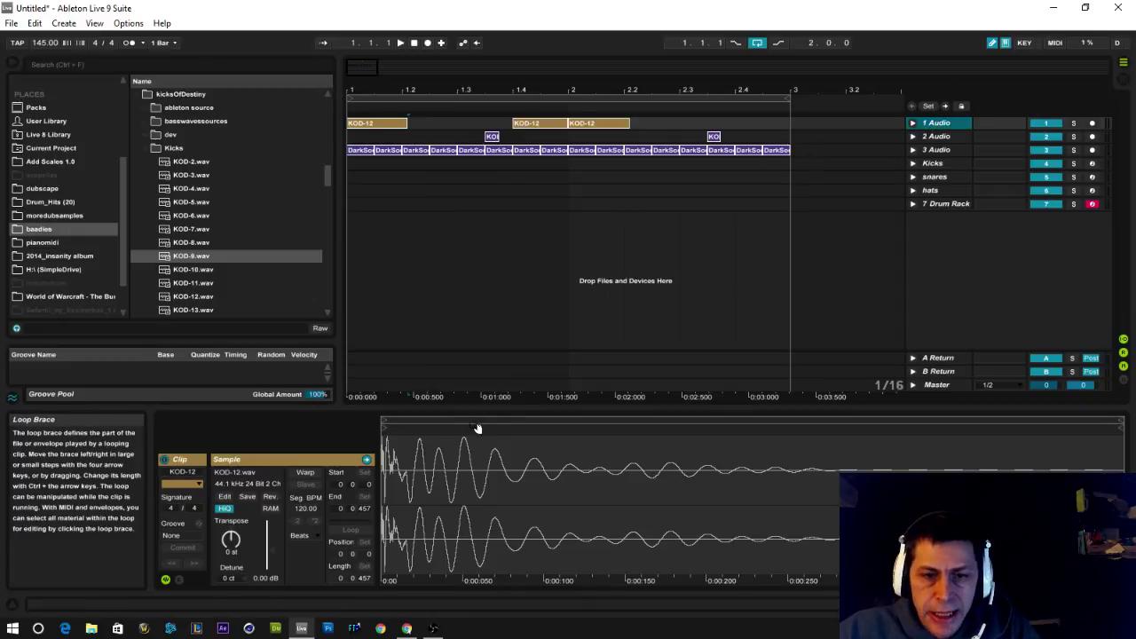
pyautogui.moveTo(482, 436)
pyautogui.mouseDown()
pyautogui.moveTo(497, 524)
pyautogui.moveTo(497, 449)
pyautogui.mouseUp()
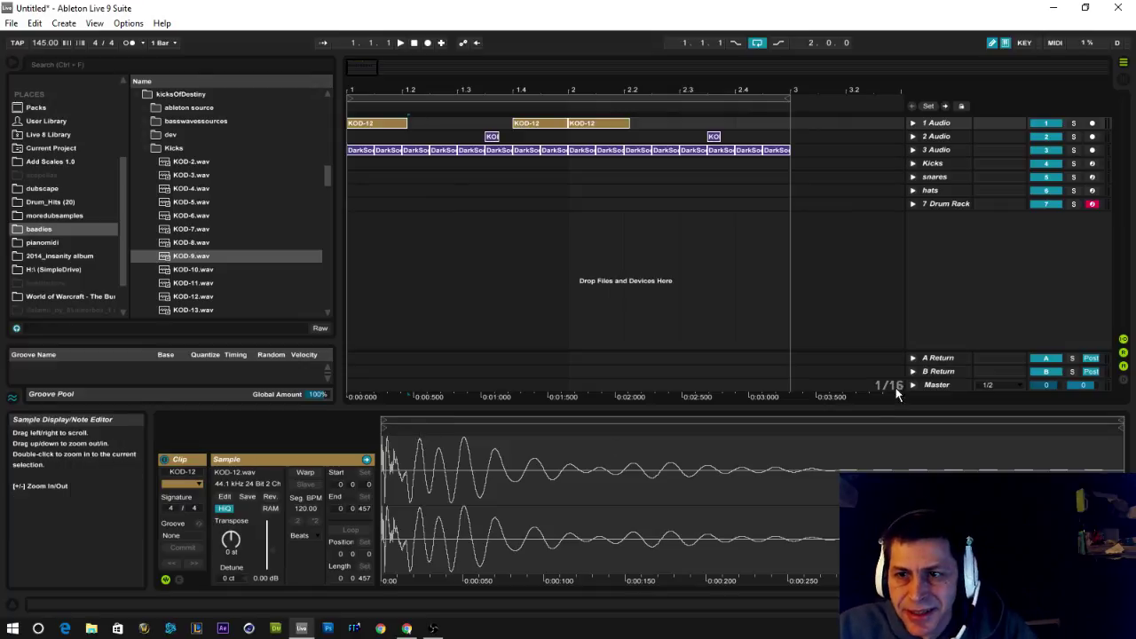
pyautogui.click(936, 122)
pyautogui.moveTo(404, 465)
pyautogui.mouseDown()
pyautogui.moveTo(403, 533)
pyautogui.moveTo(404, 460)
pyautogui.mouseUp()
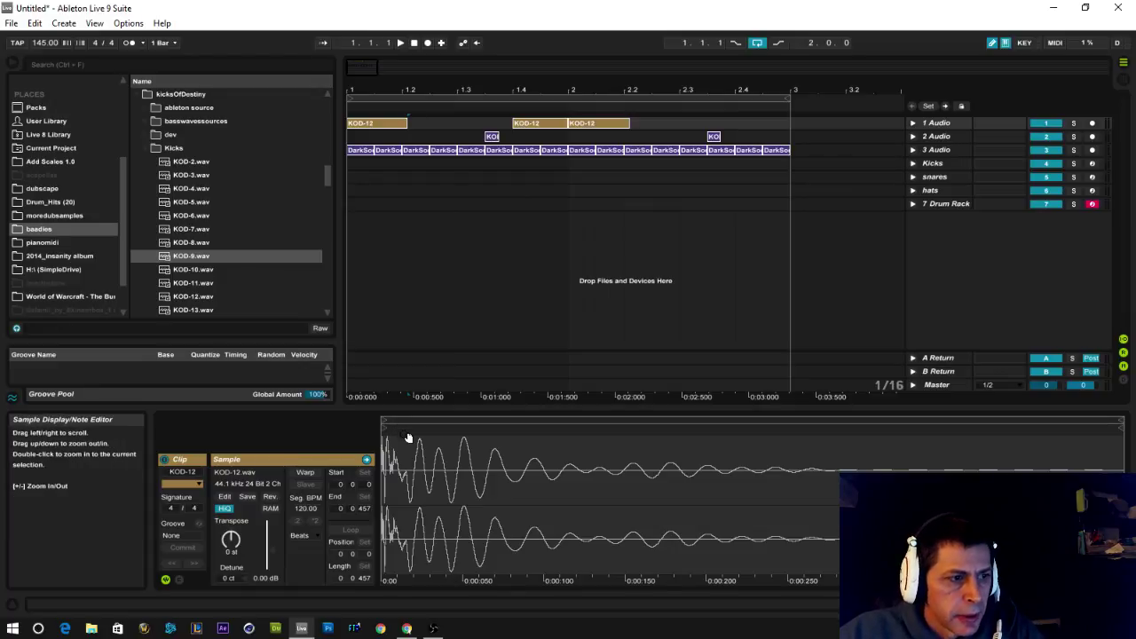
pyautogui.moveTo(408, 438)
pyautogui.mouseDown()
pyautogui.moveTo(408, 449)
pyautogui.moveTo(409, 438)
pyautogui.mouseUp()
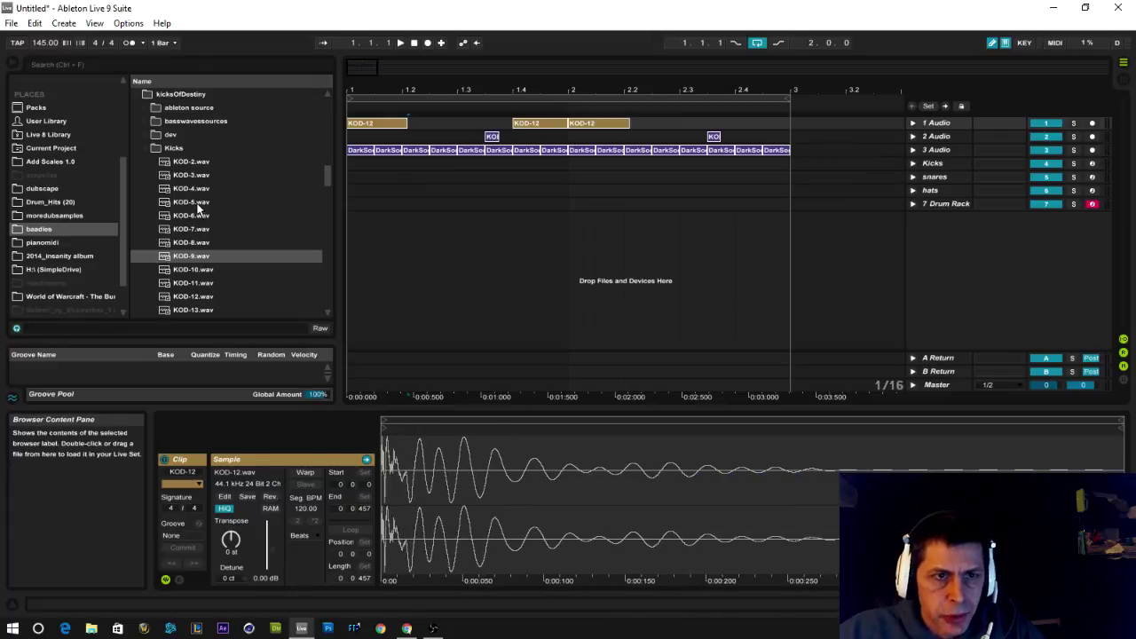
# Find the cymatics folder among the baadies samples and expand it
pyautogui.scroll(2, 199, 209)
pyautogui.scroll(4, 199, 211)
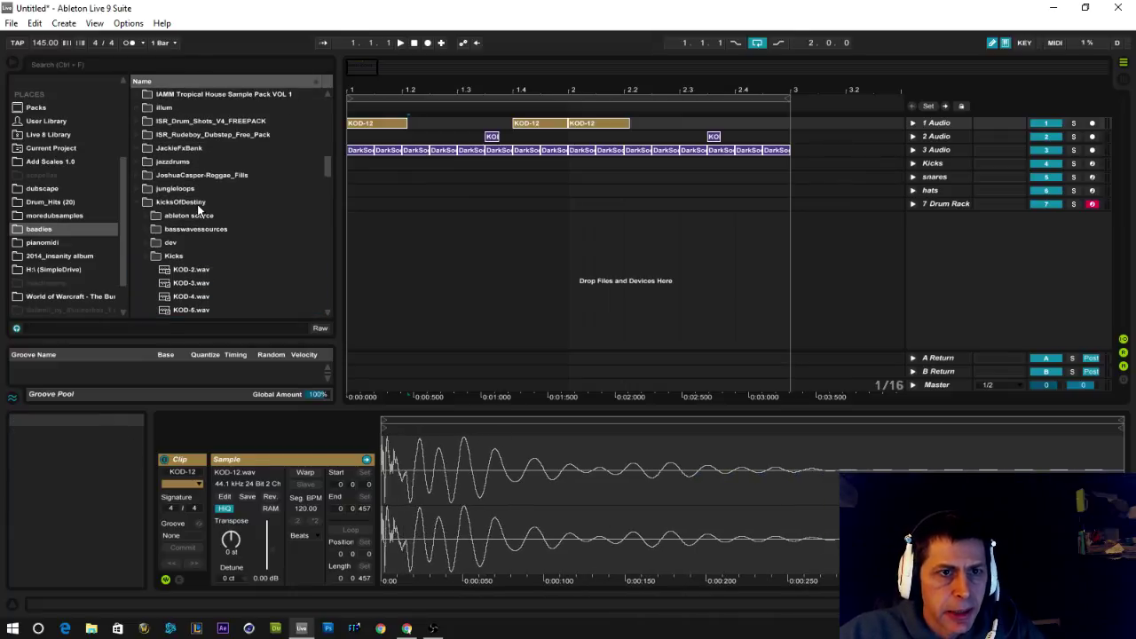
pyautogui.scroll(3, 198, 207)
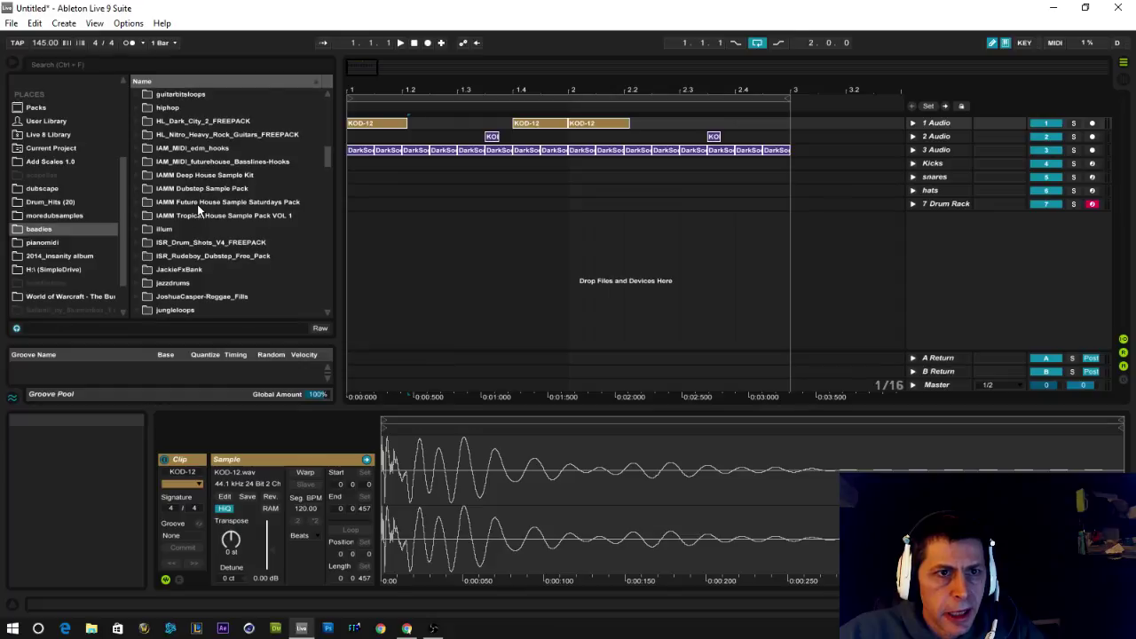
pyautogui.scroll(12, 198, 209)
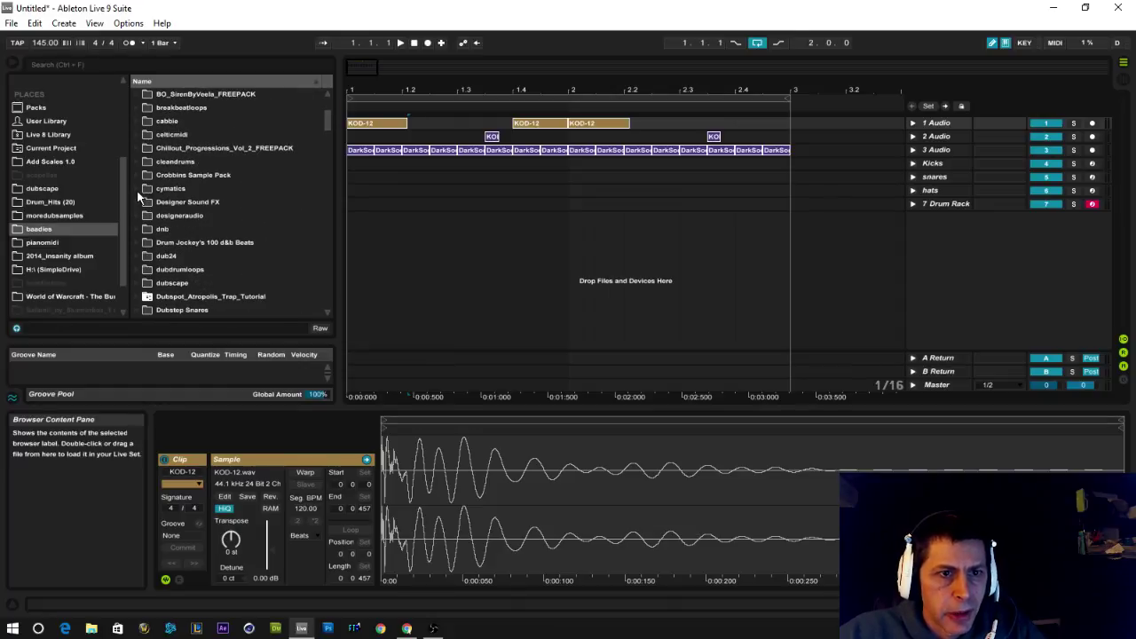
pyautogui.click(138, 189)
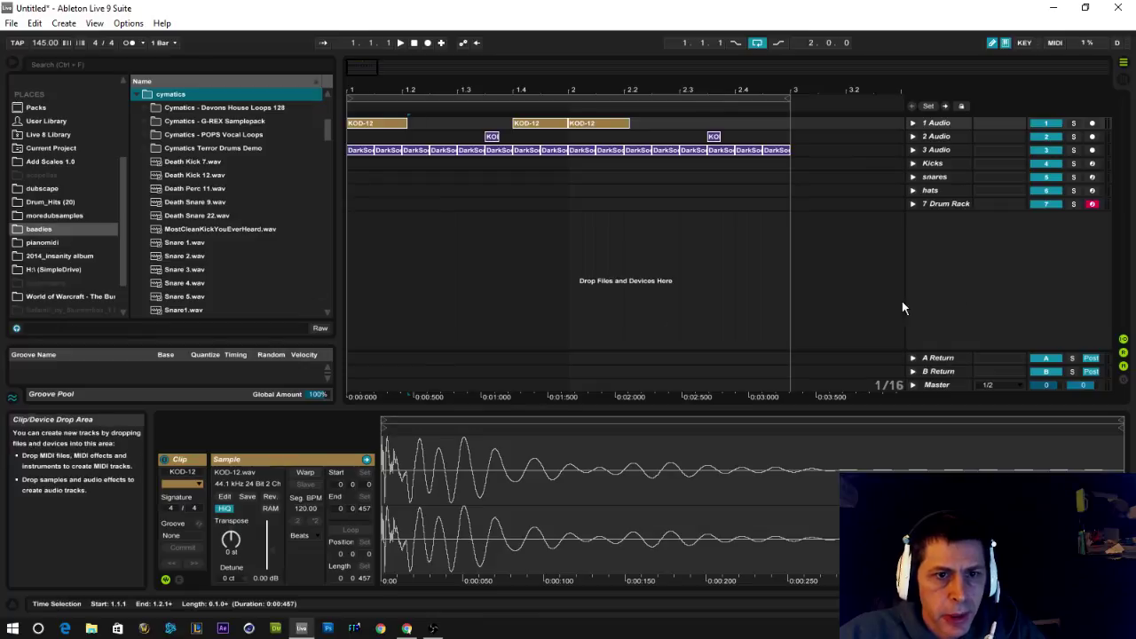
# Insert an audio track below the Drum Rack track, place Death Kick 7.wav on it at 1.1.2, and collapse the cymatics folder
pyautogui.rightClick(935, 226)
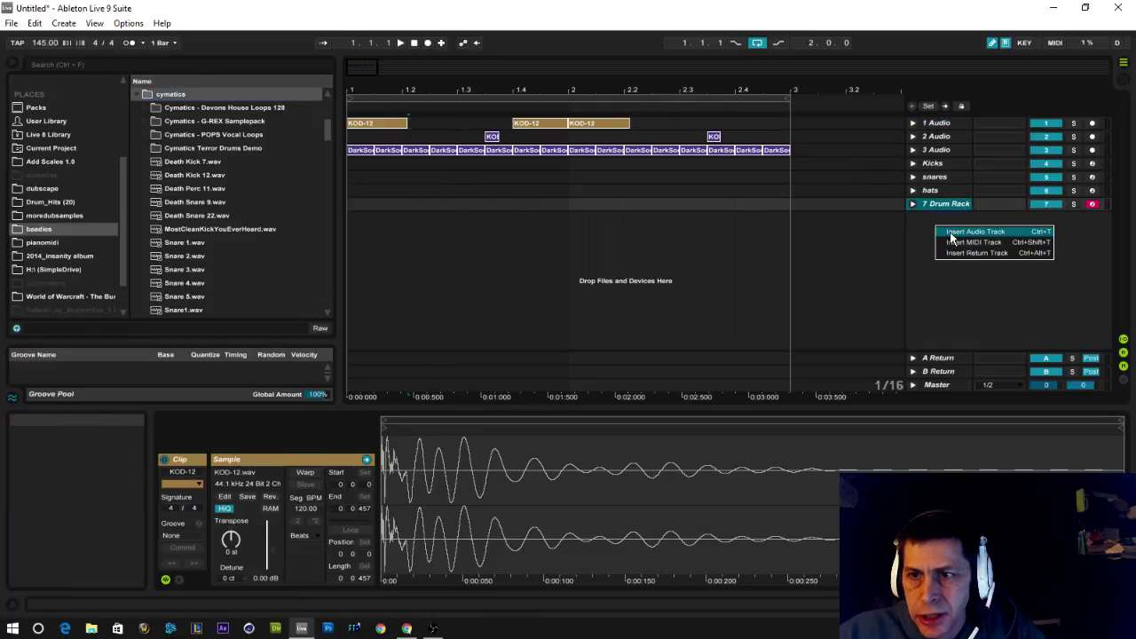
pyautogui.click(949, 231)
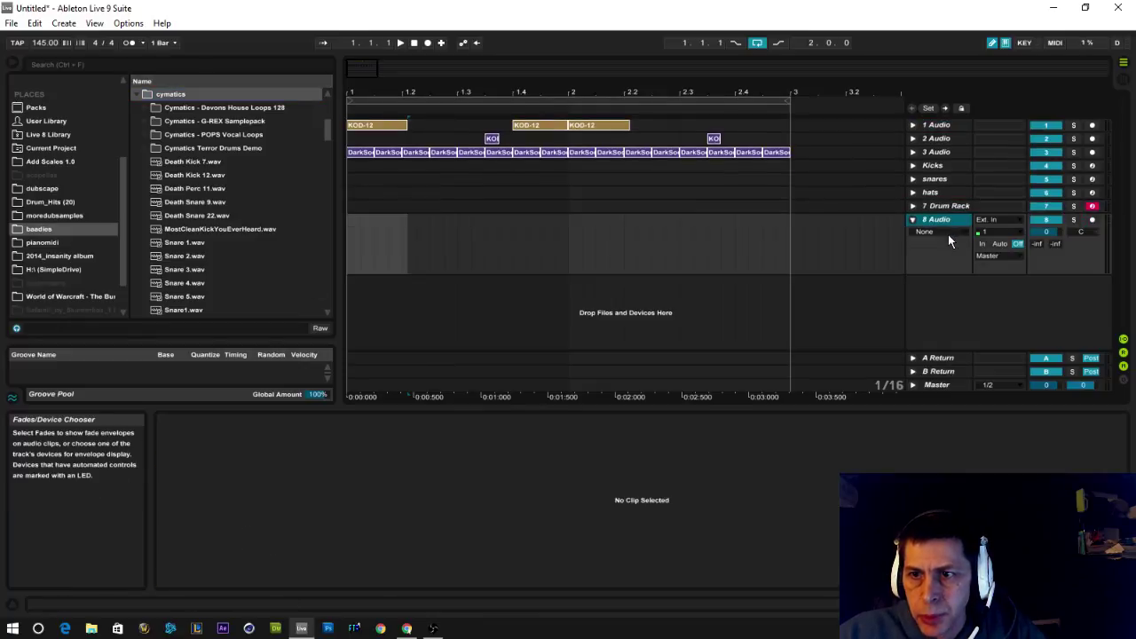
pyautogui.click(157, 247)
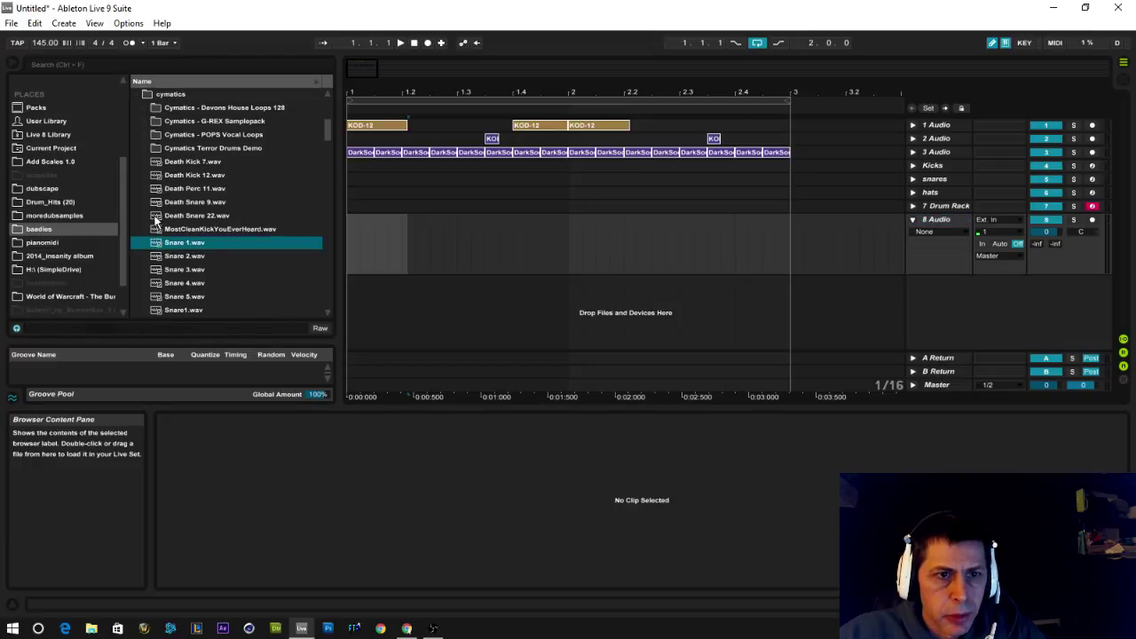
pyautogui.moveTo(156, 164); pyautogui.dragTo(378, 229)
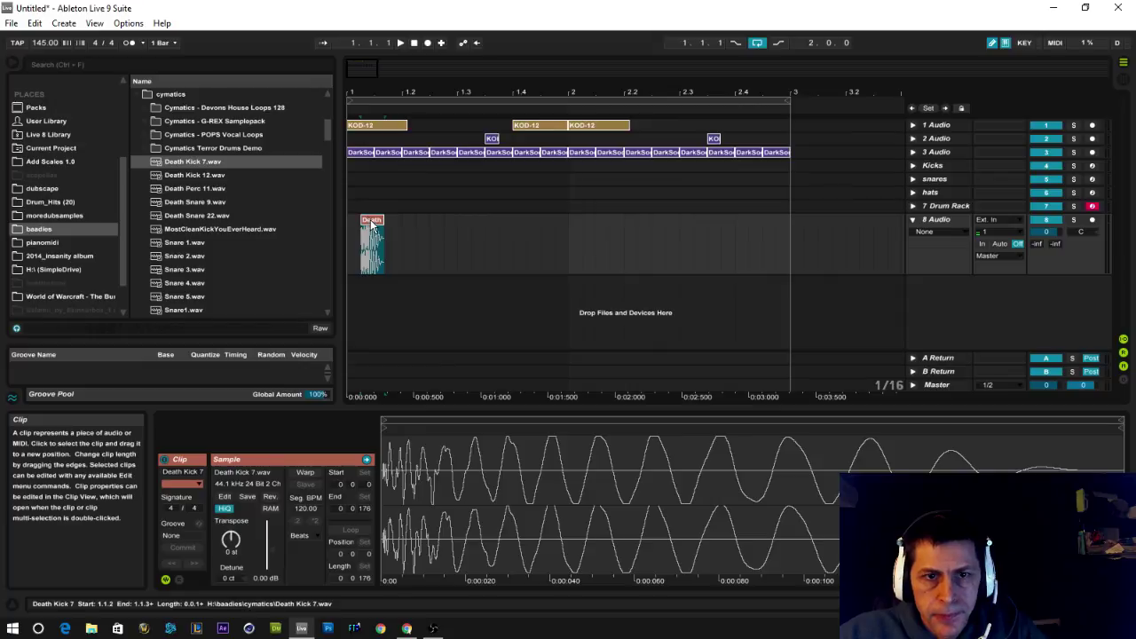
pyautogui.click(138, 92)
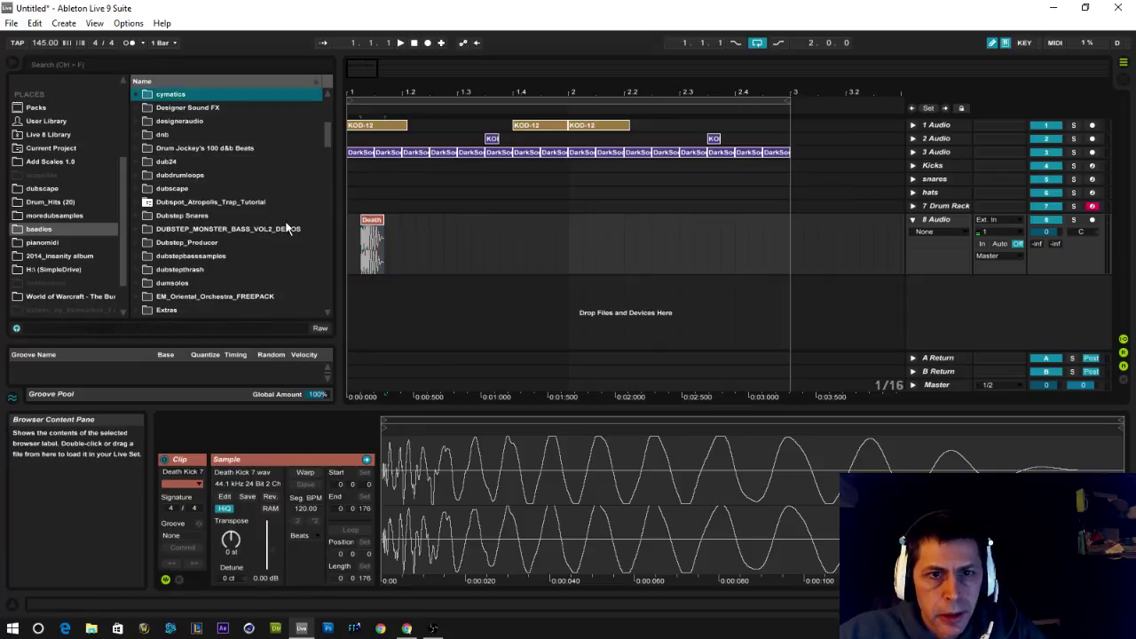
# Enlarge the sample display of the Death Kick 7 clip and lower the clip gain to -4.85 dB
pyautogui.moveTo(578, 416); pyautogui.dragTo(584, 254)
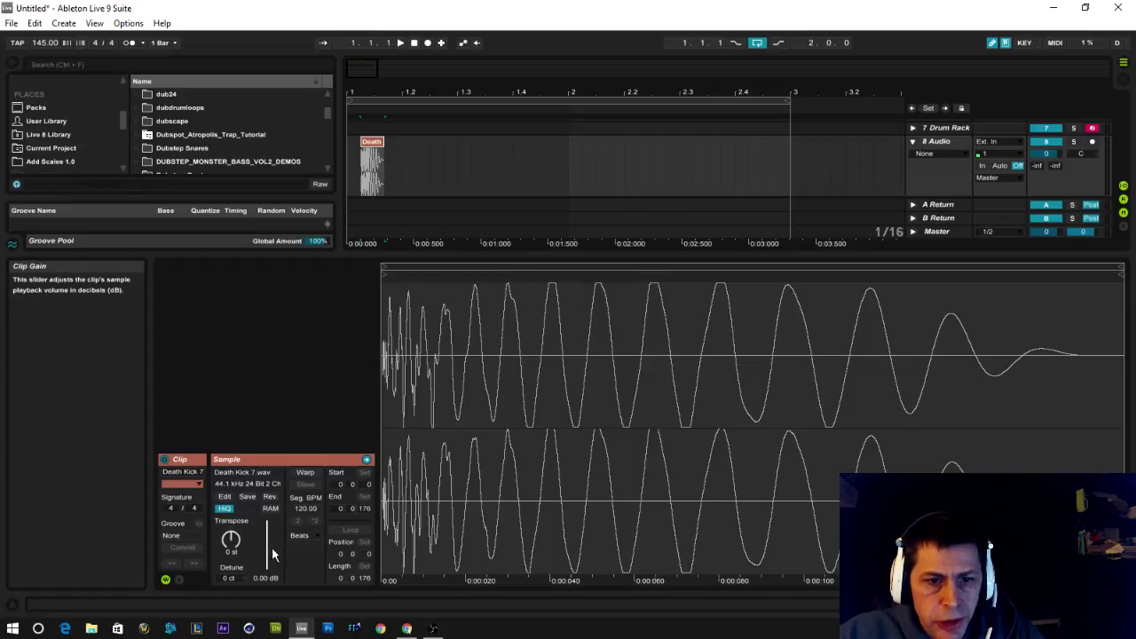
pyautogui.moveTo(271, 547); pyautogui.dragTo(288, 523)
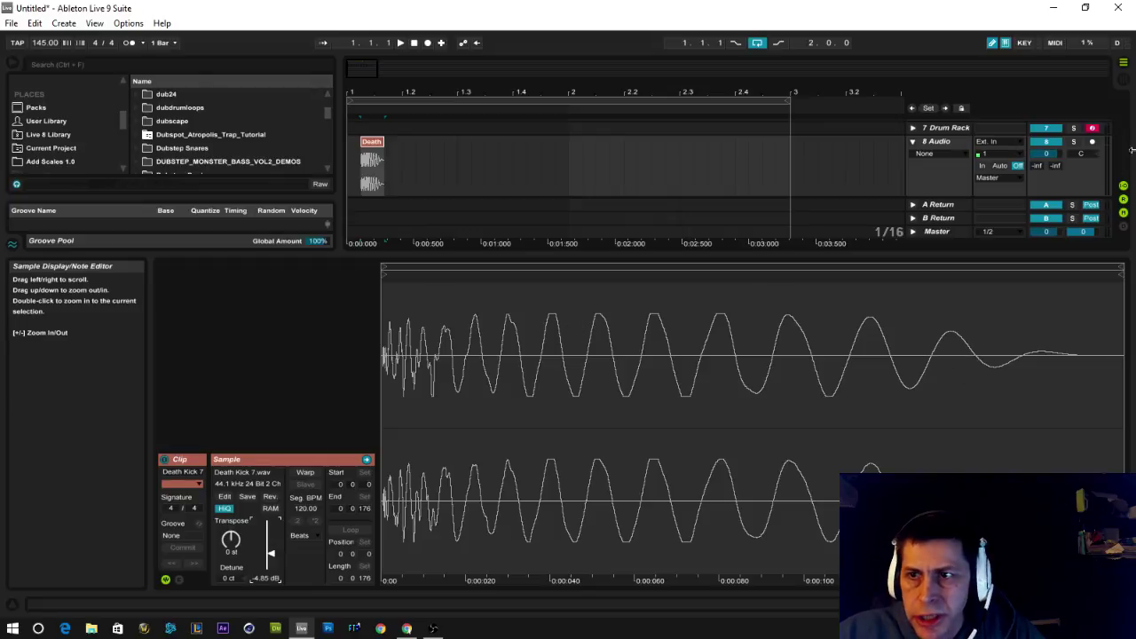
# Solo the 8 Audio track, shorten the arrangement loop to the first beat, and play the Death Kick 7 clip from the start
pyautogui.click(1072, 141)
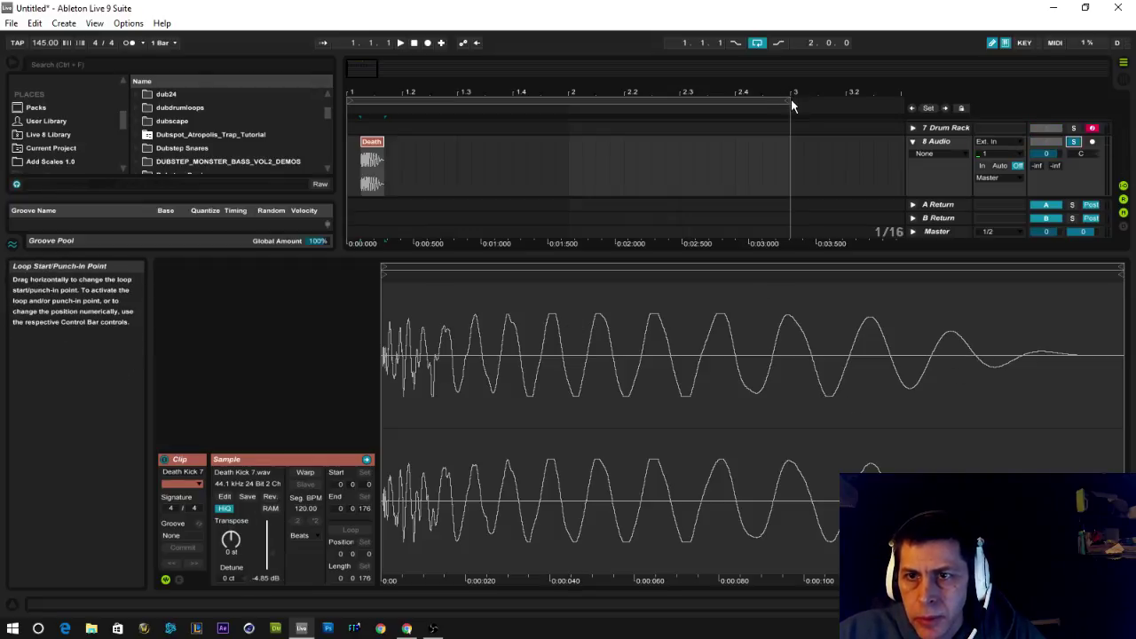
pyautogui.moveTo(792, 104); pyautogui.dragTo(399, 64)
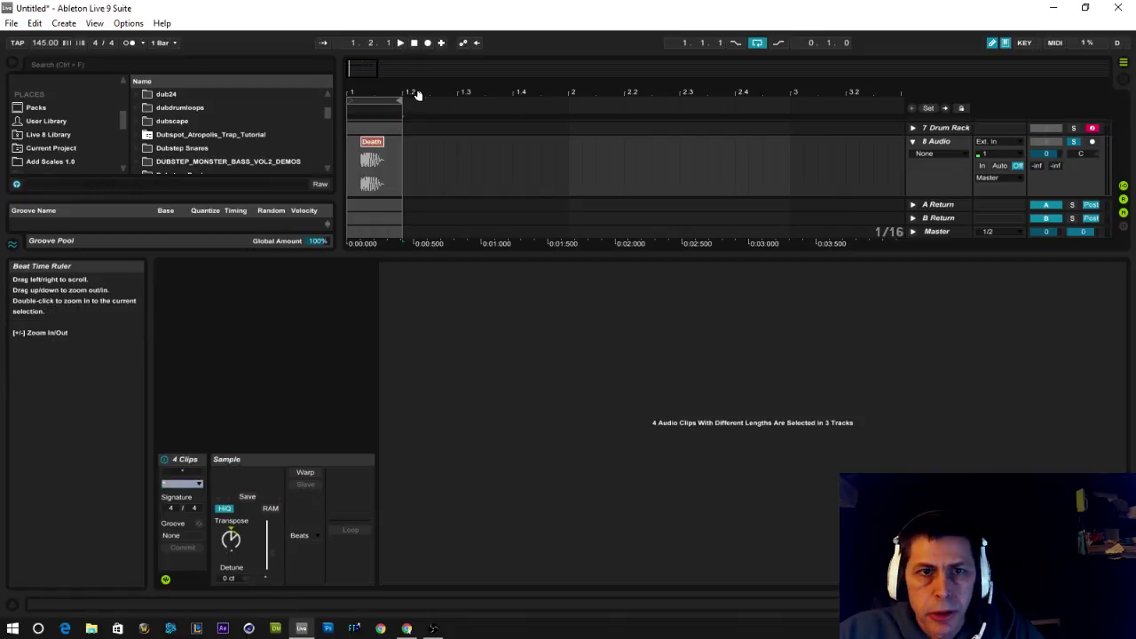
pyautogui.click(348, 108)
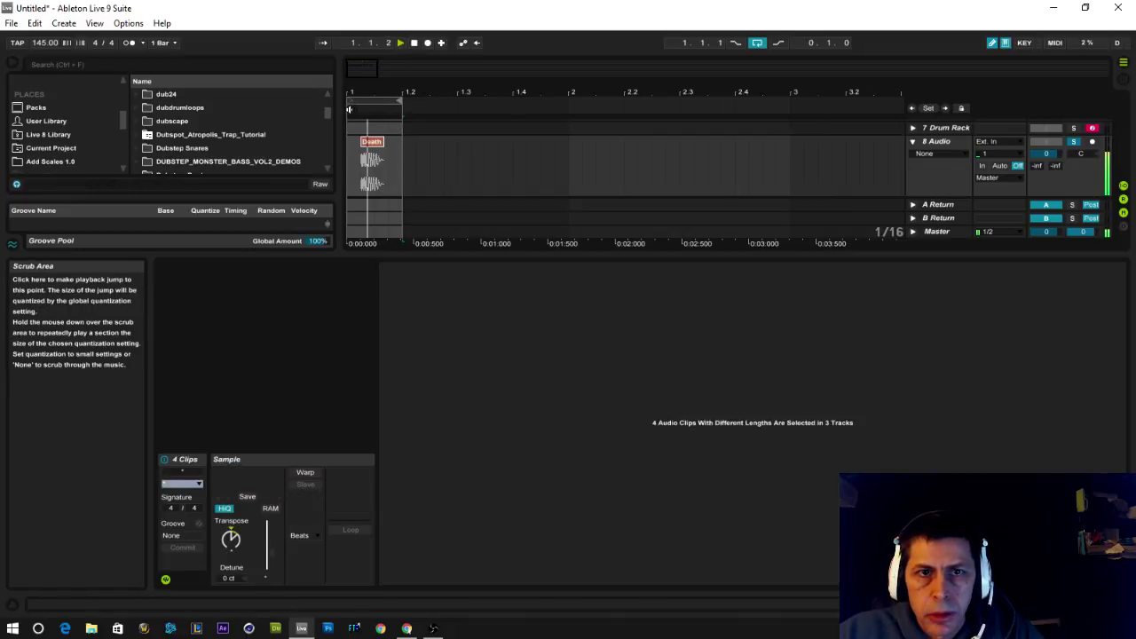
# Stop playback and lower the Death Kick 7 clip's gain to -6.33 dB
pyautogui.click(413, 44)
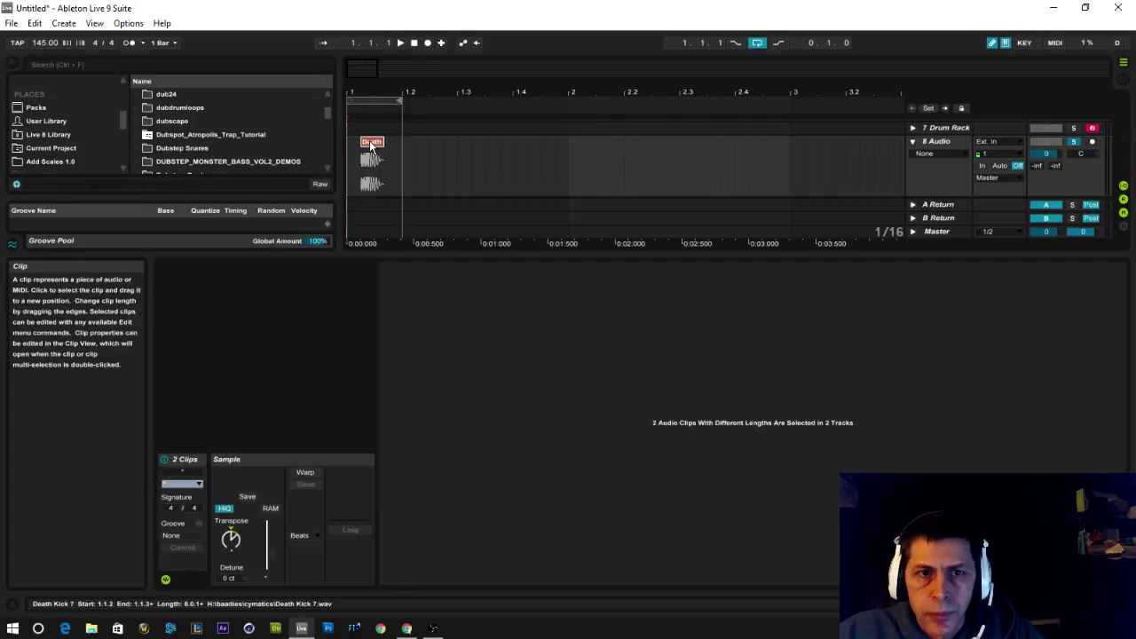
pyautogui.click(371, 144)
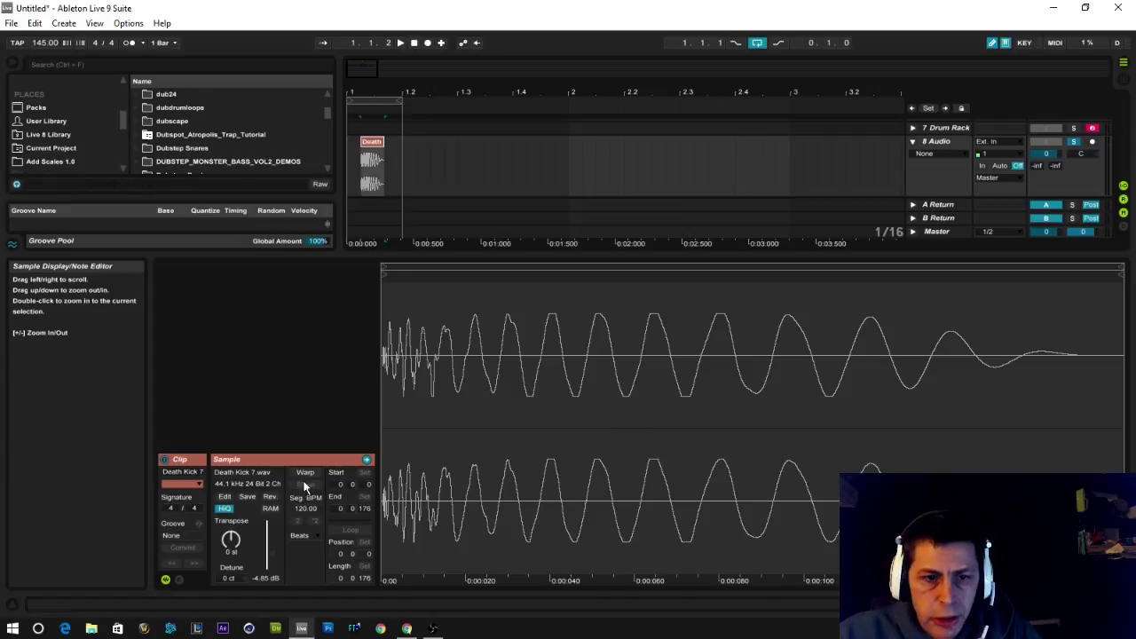
pyautogui.moveTo(275, 562)
pyautogui.mouseDown()
pyautogui.moveTo(275, 537)
pyautogui.moveTo(275, 566)
pyautogui.mouseUp()
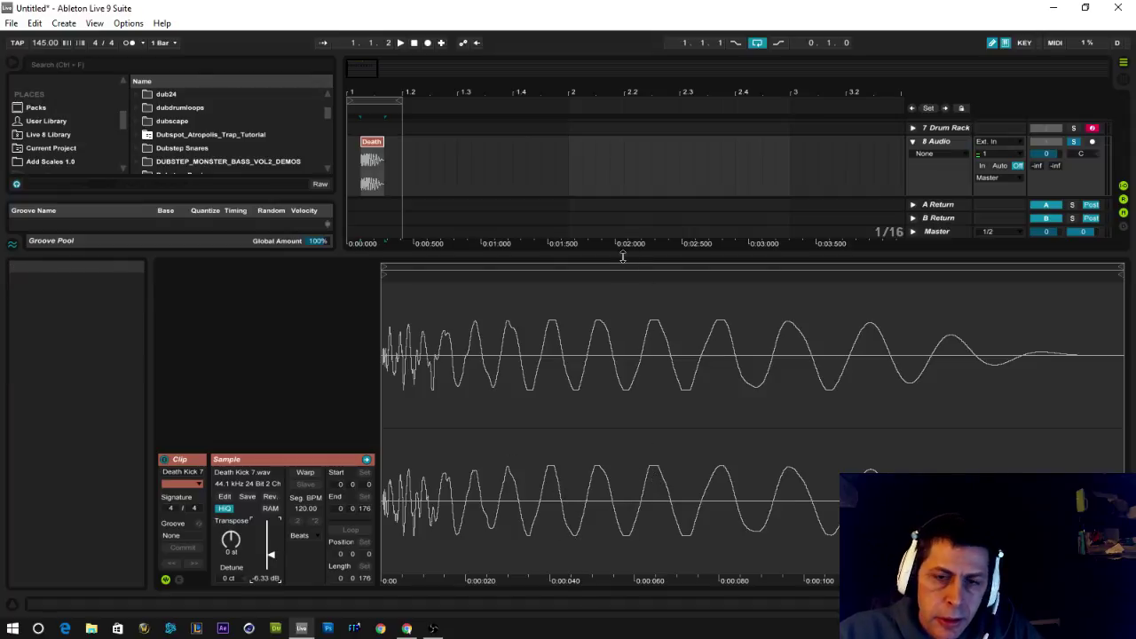
pyautogui.moveTo(629, 256); pyautogui.dragTo(617, 404)
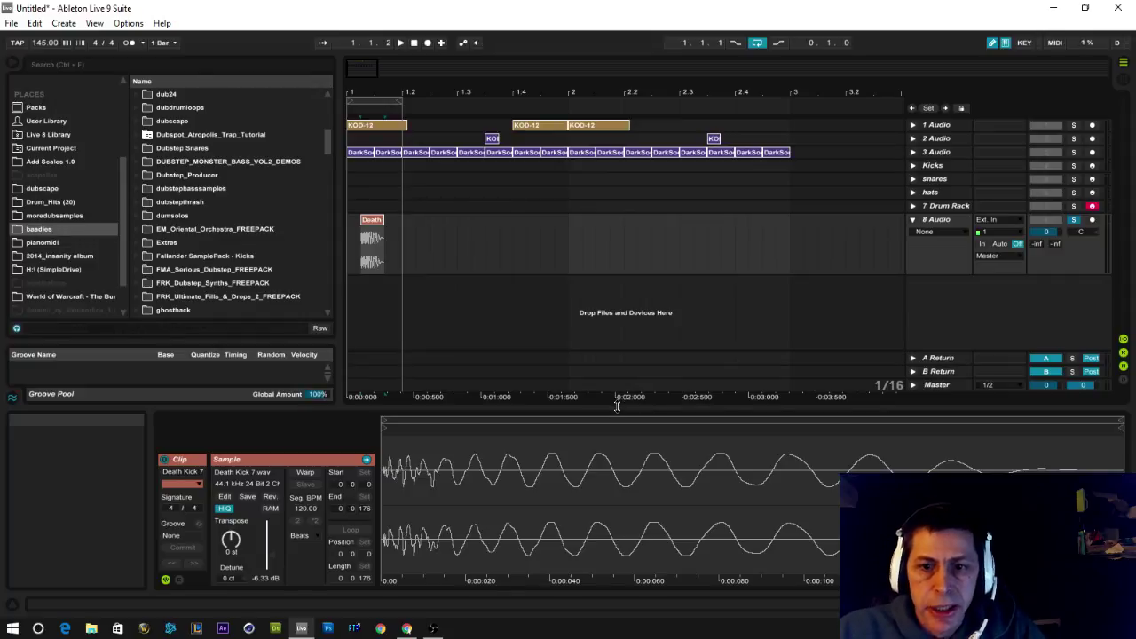
pyautogui.moveTo(616, 405)
pyautogui.mouseDown()
pyautogui.moveTo(625, 360)
pyautogui.moveTo(611, 393)
pyautogui.mouseUp()
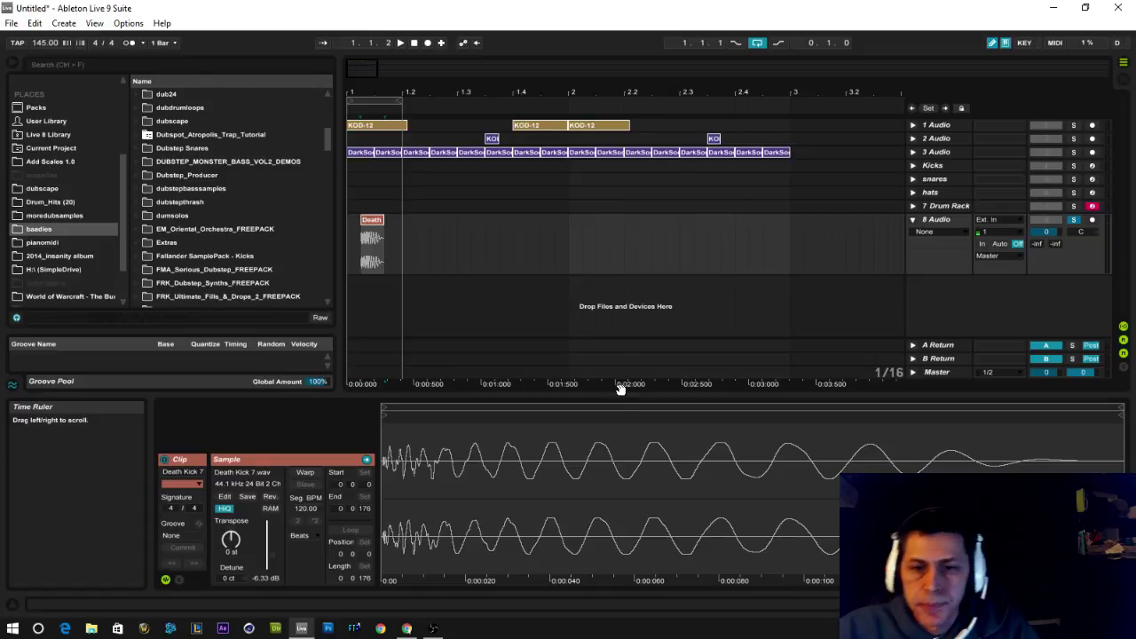
# Examine the waveform of the first KOD-12 clip on track 1 Audio
pyautogui.click(379, 133)
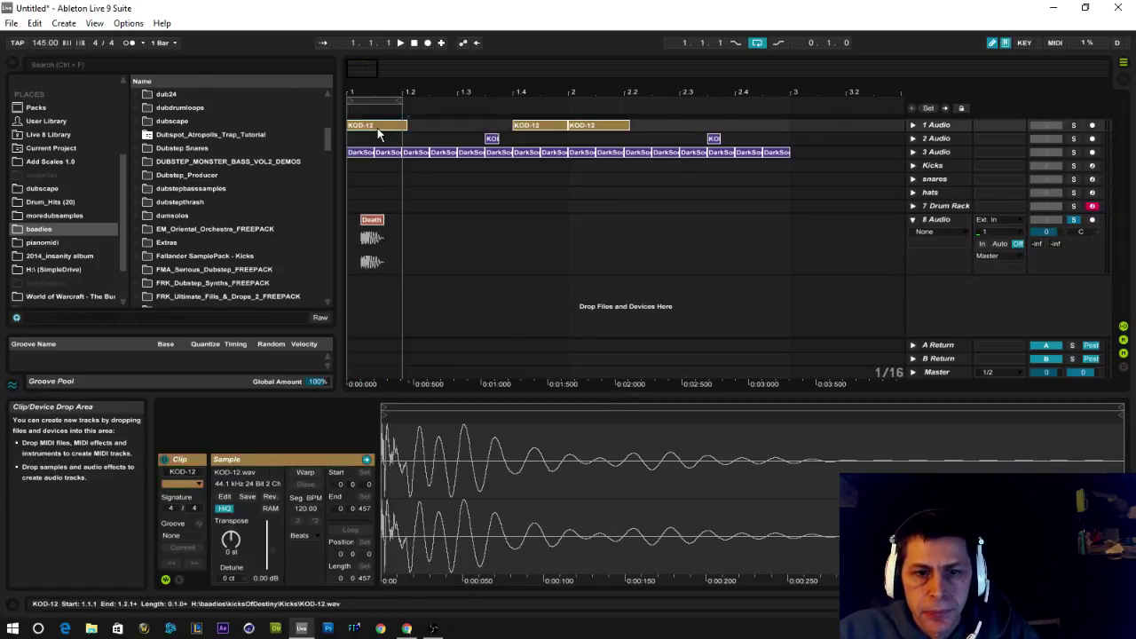
pyautogui.moveTo(502, 421)
pyautogui.mouseDown()
pyautogui.moveTo(502, 471)
pyautogui.moveTo(503, 423)
pyautogui.mouseUp()
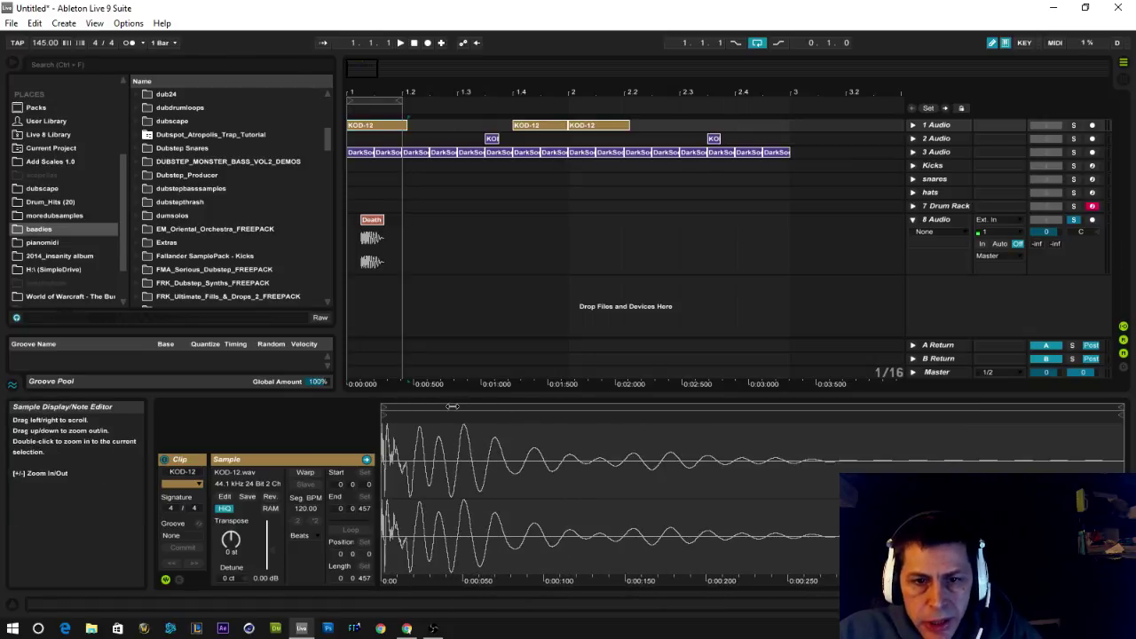
pyautogui.moveTo(453, 408); pyautogui.dragTo(453, 479)
pyautogui.moveTo(599, 480); pyautogui.dragTo(768, 485)
# Adjust the Death Kick 7 clip's gain on track 8 Audio to -1.95 dB
pyautogui.click(371, 219)
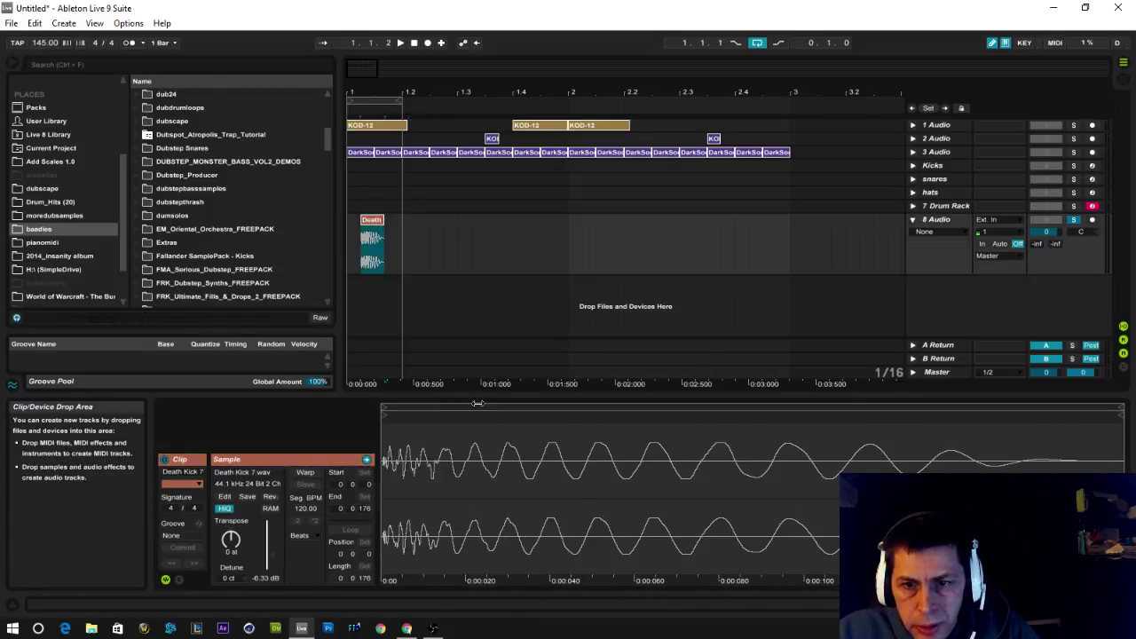
pyautogui.moveTo(269, 546); pyautogui.dragTo(269, 524)
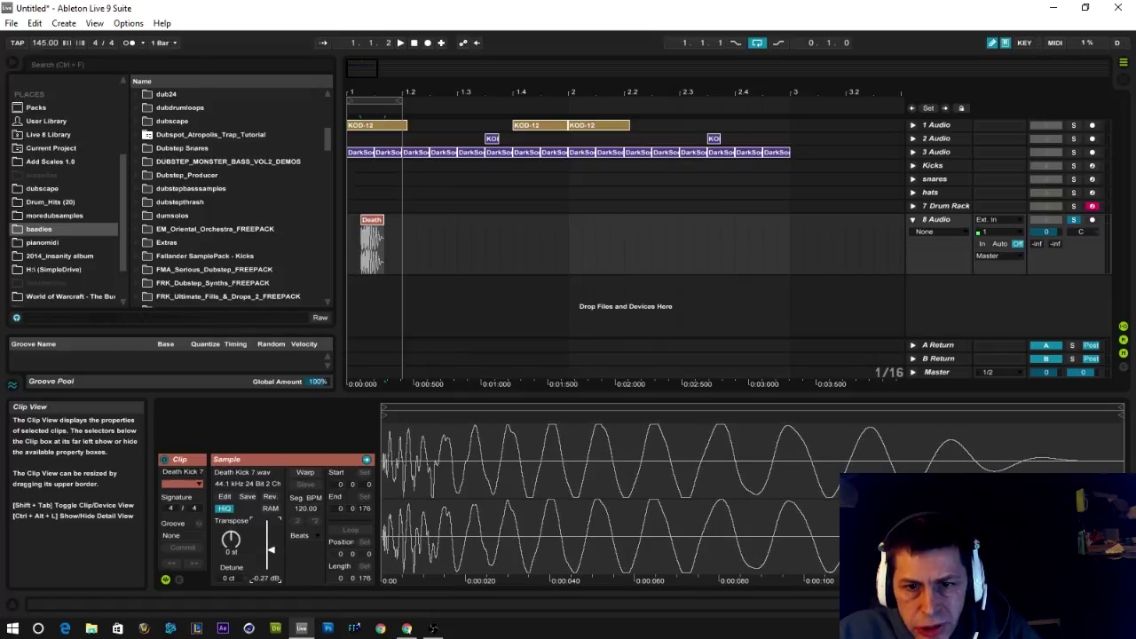
pyautogui.moveTo(269, 524); pyautogui.dragTo(269, 522)
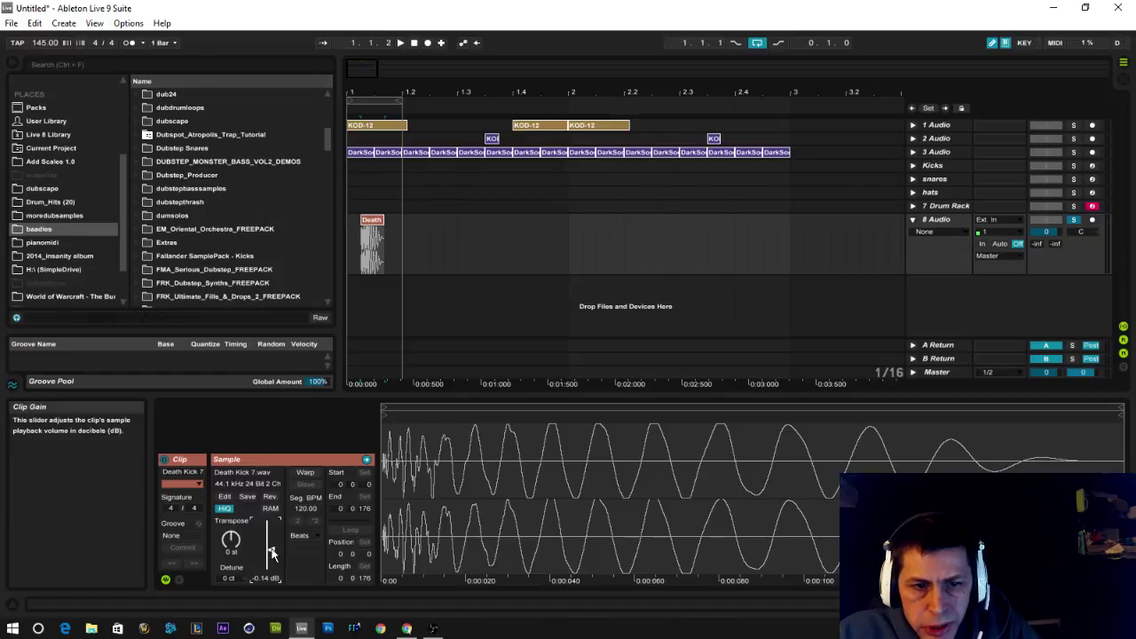
pyautogui.moveTo(269, 521); pyautogui.dragTo(269, 548)
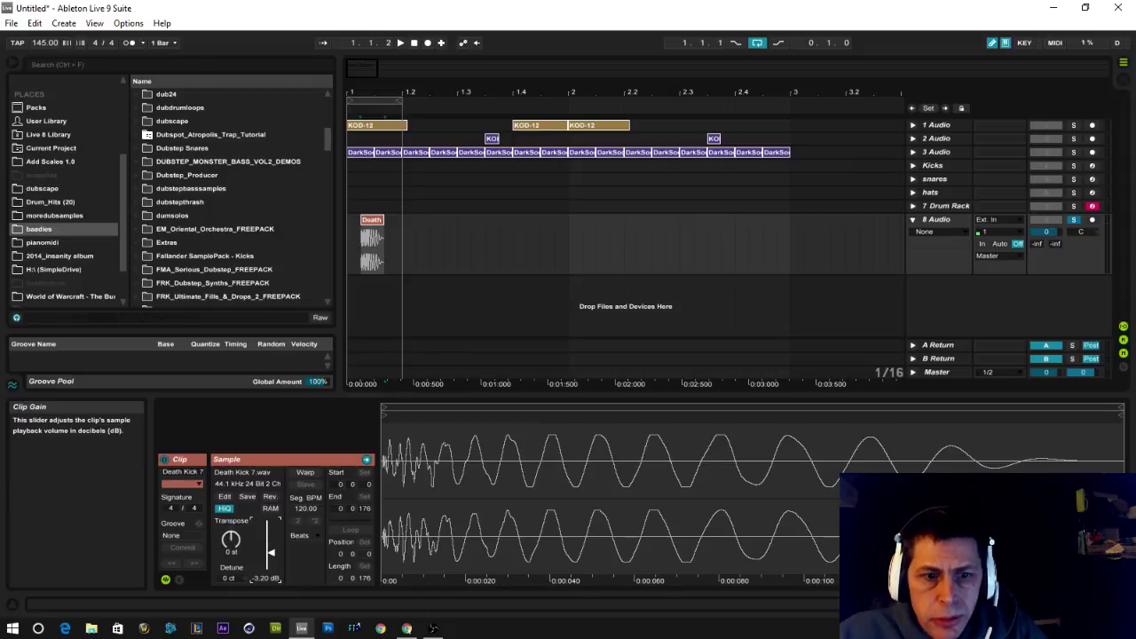
pyautogui.moveTo(269, 548)
pyautogui.mouseDown()
pyautogui.moveTo(269, 529)
pyautogui.moveTo(269, 567)
pyautogui.moveTo(271, 553)
pyautogui.mouseUp()
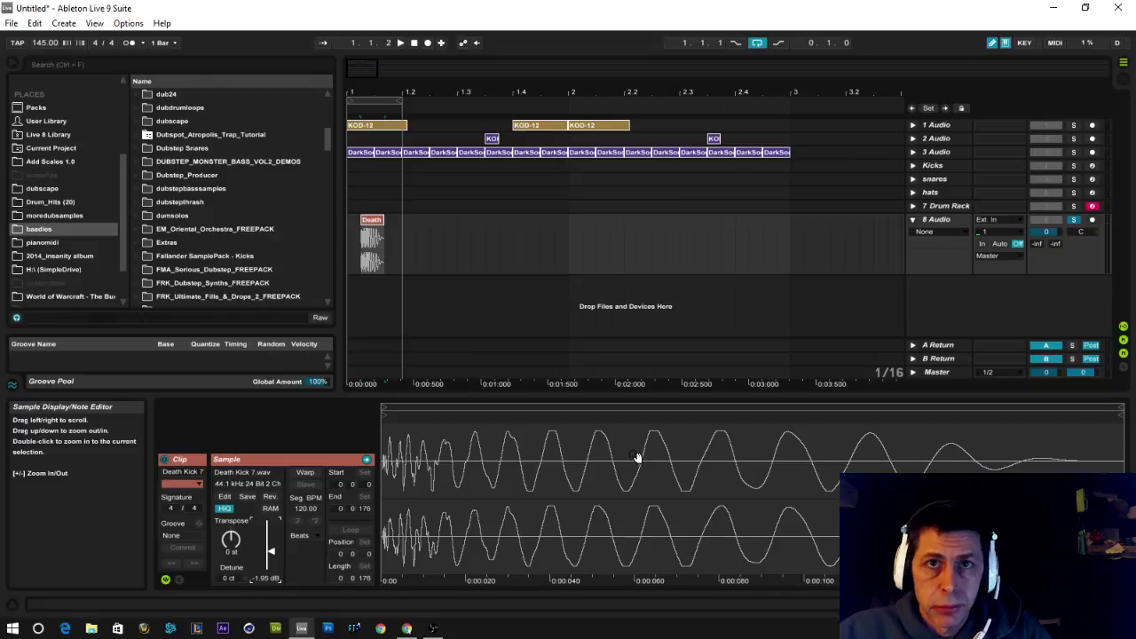
# Delete the Death Kick 7 clip from track 8 Audio
pyautogui.moveTo(475, 98); pyautogui.dragTo(513, 115)
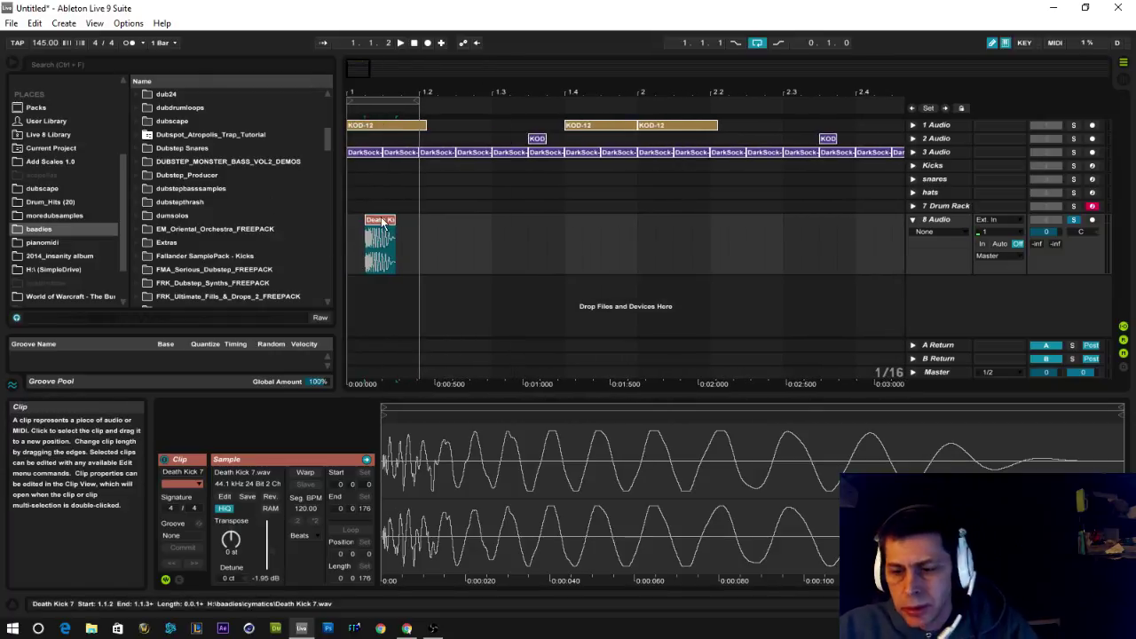
pyautogui.press('Delete')
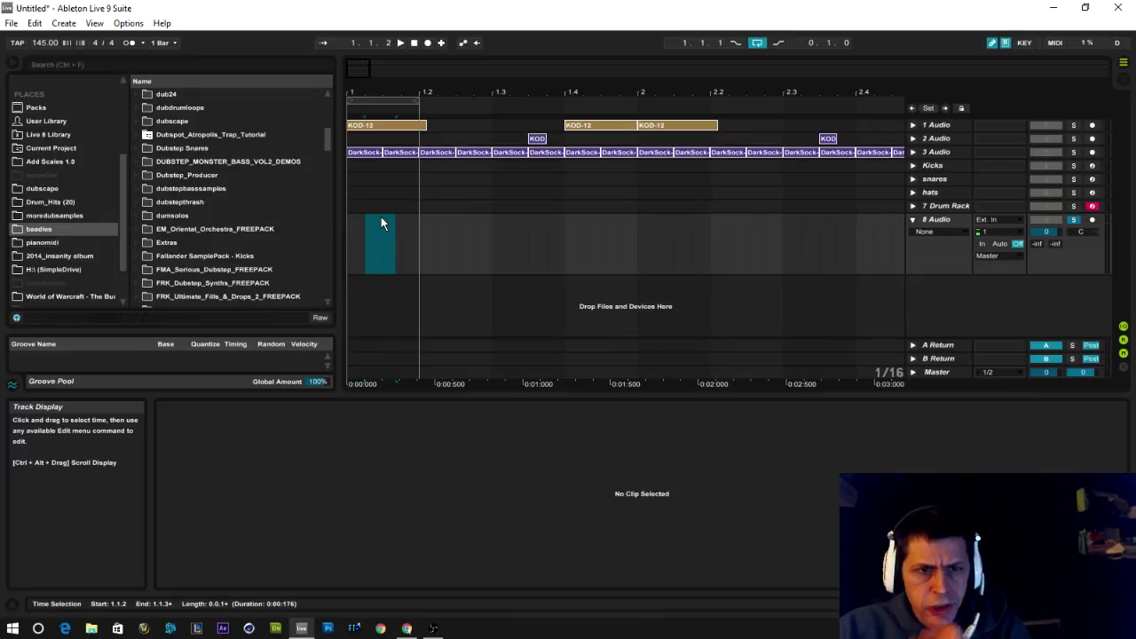
# Unfold track 1 Audio, extend the loop to two beats ending at 1.3, and play the track soloed
pyautogui.click(417, 125)
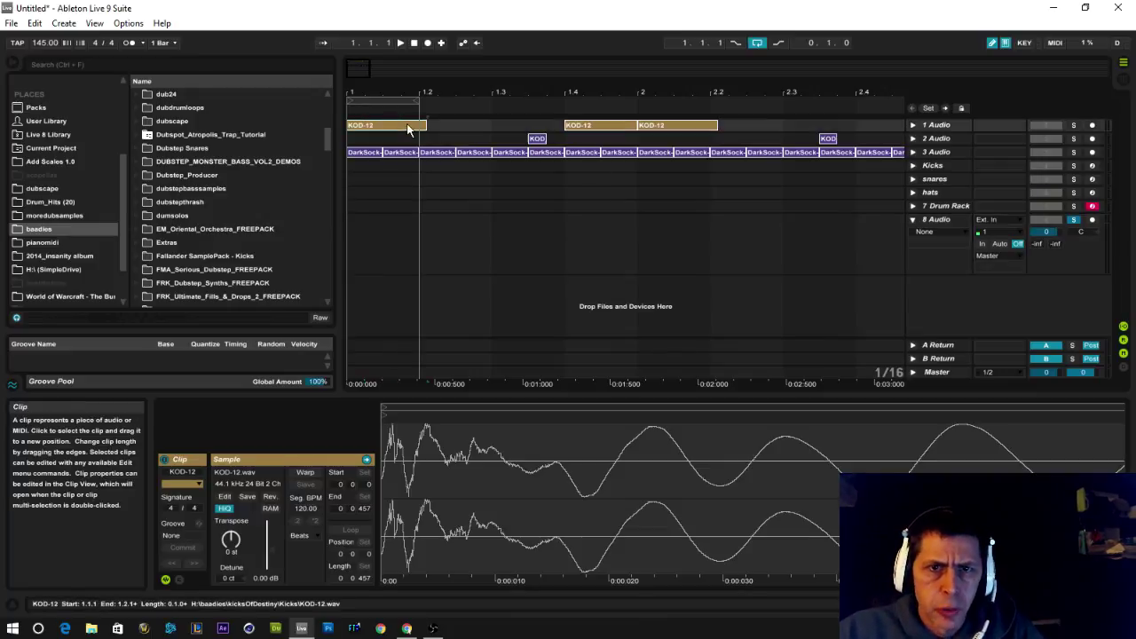
pyautogui.click(911, 125)
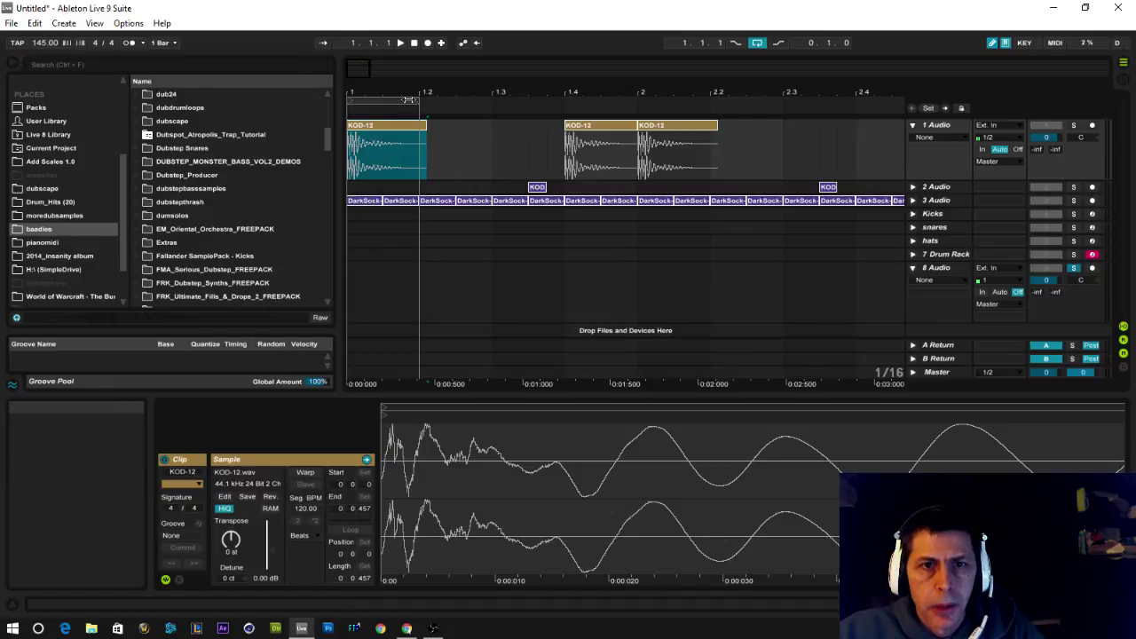
pyautogui.moveTo(419, 101); pyautogui.dragTo(493, 100)
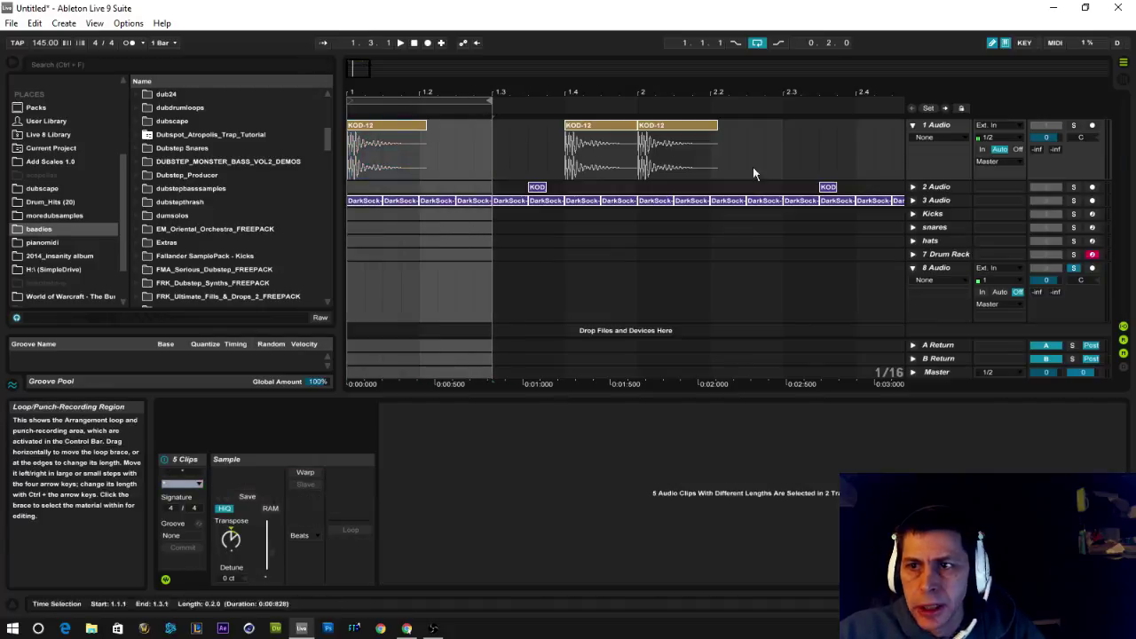
pyautogui.click(1073, 125)
pyautogui.click(414, 44)
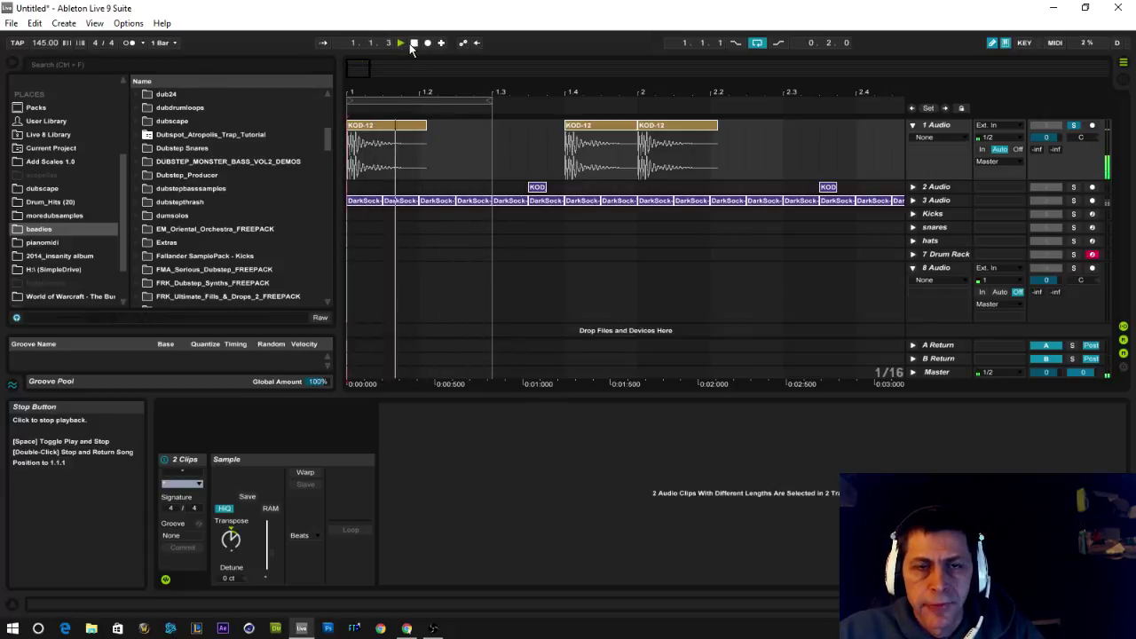
# Stop playback and lower the first KOD-12 clip's gain to -14.4 dB
pyautogui.click(391, 124)
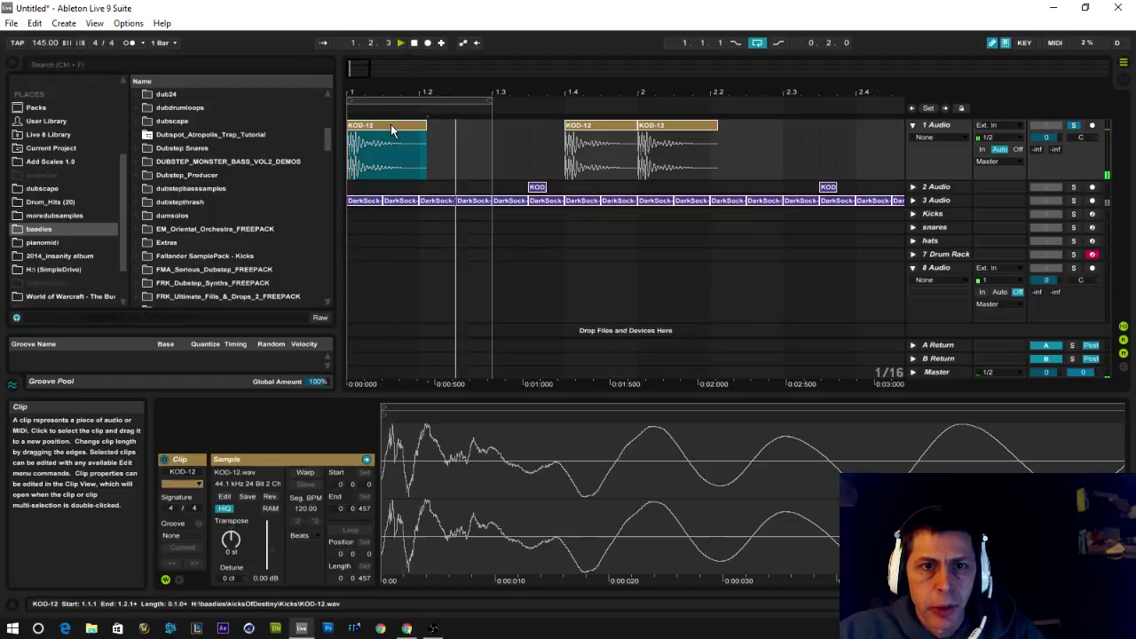
pyautogui.moveTo(274, 550)
pyautogui.mouseDown()
pyautogui.moveTo(275, 519)
pyautogui.moveTo(274, 532)
pyautogui.mouseUp()
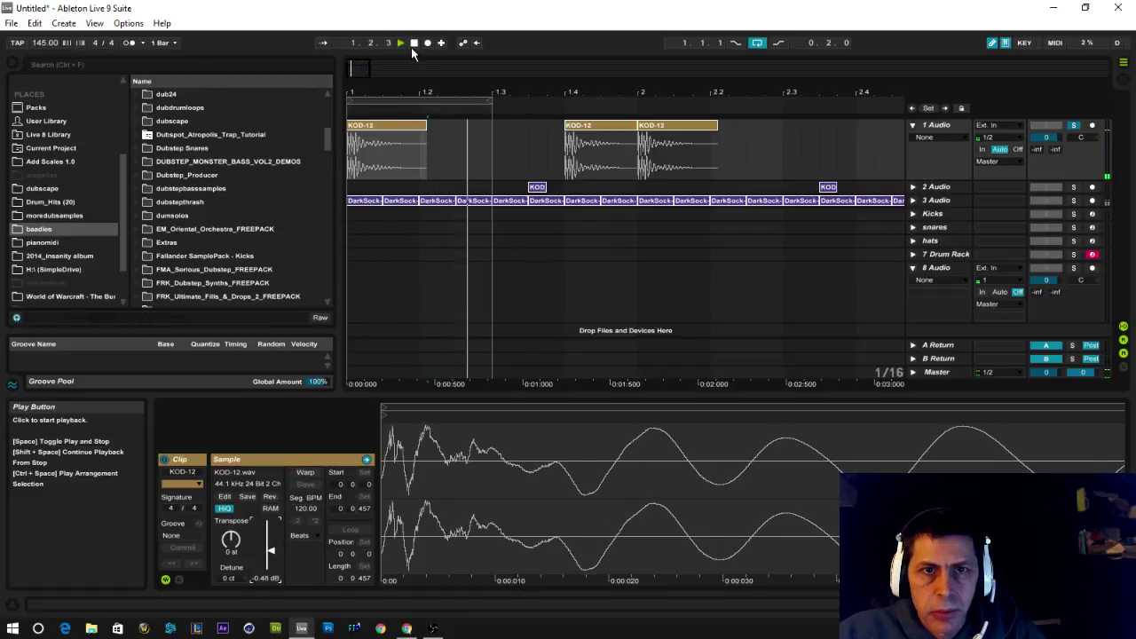
pyautogui.click(413, 43)
pyautogui.click(272, 551)
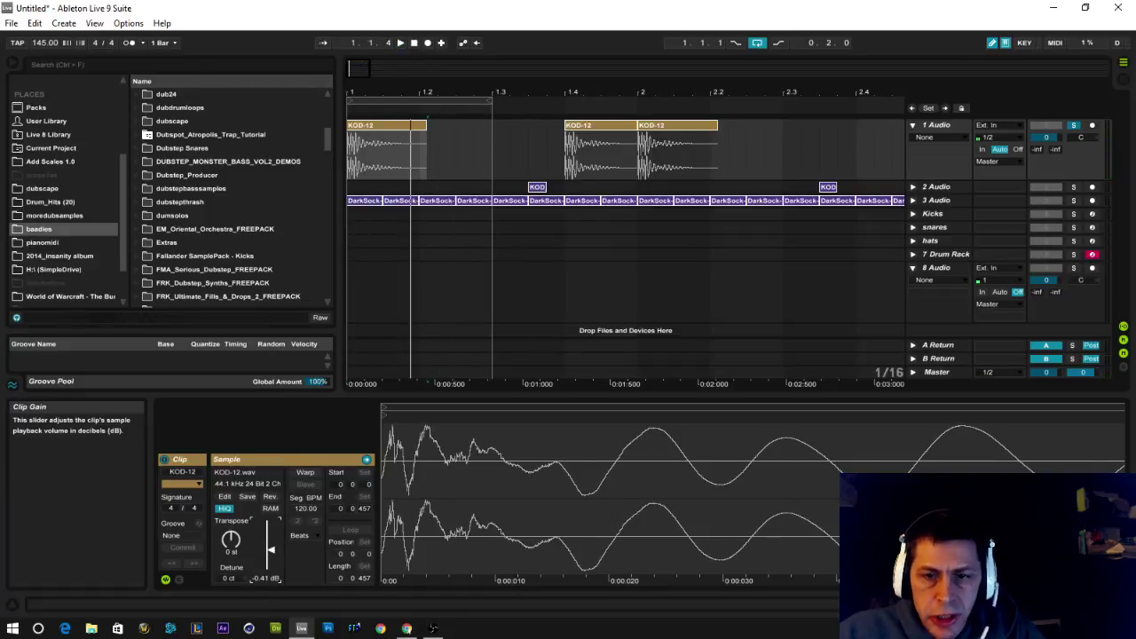
pyautogui.moveTo(273, 551); pyautogui.dragTo(272, 550)
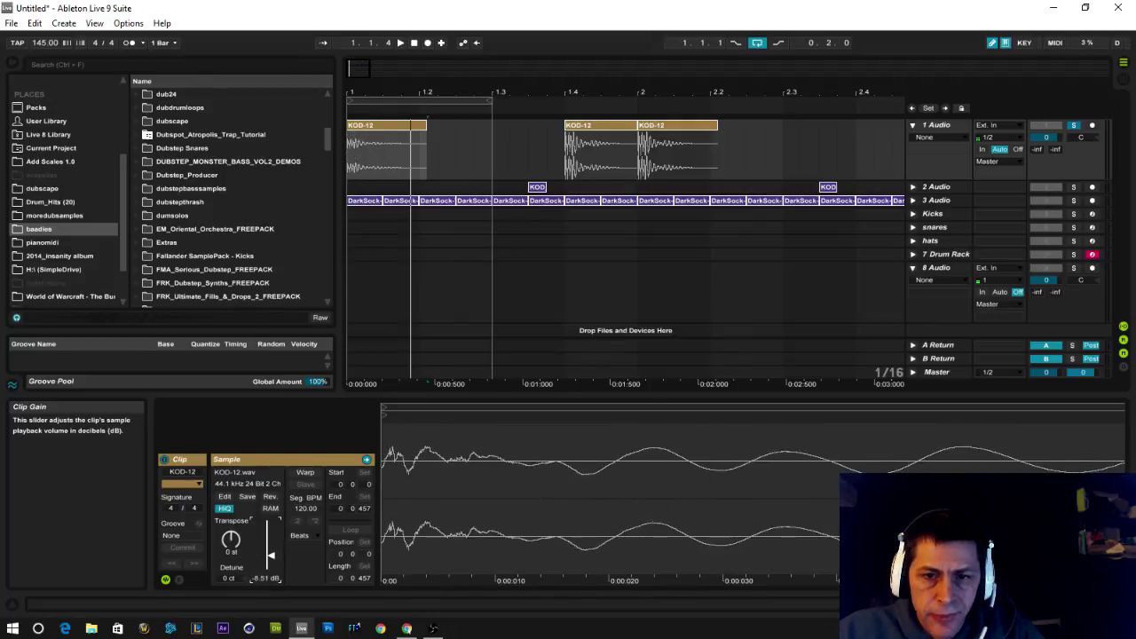
pyautogui.moveTo(266, 578)
pyautogui.mouseDown()
pyautogui.moveTo(266, 591)
pyautogui.moveTo(266, 533)
pyautogui.moveTo(271, 558)
pyautogui.mouseUp()
# Expand the cymatics folder within the baadies sample location to reach its kick samples
pyautogui.moveTo(122, 206)
pyautogui.mouseDown()
pyautogui.moveTo(126, 231)
pyautogui.moveTo(130, 212)
pyautogui.mouseUp()
pyautogui.scroll(3, 177, 171)
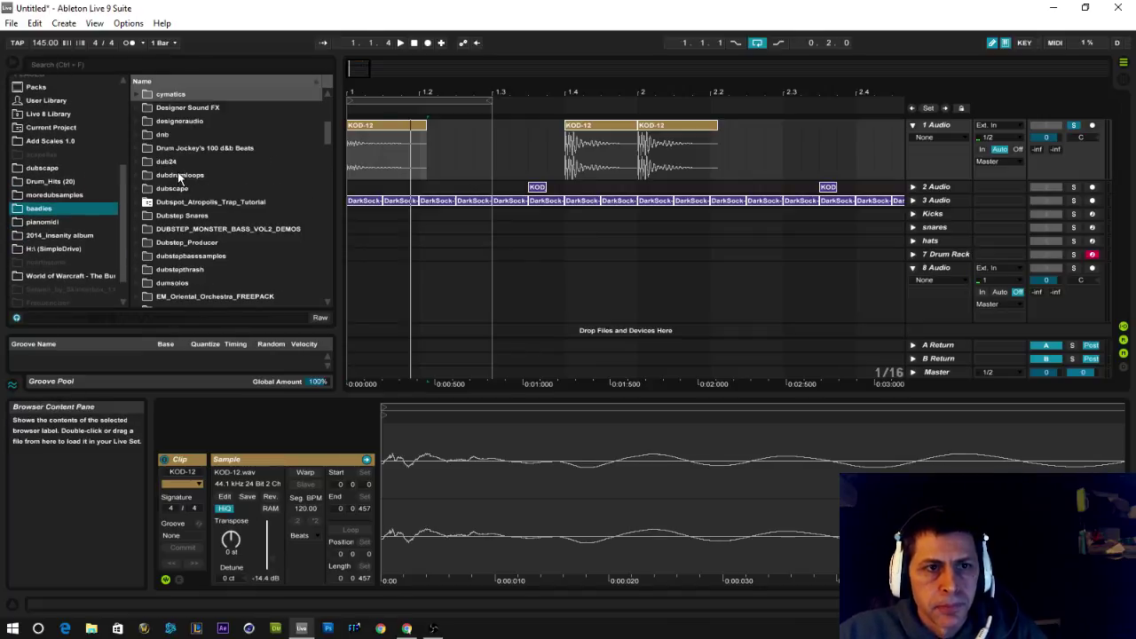
pyautogui.scroll(2, 177, 171)
pyautogui.click(134, 147)
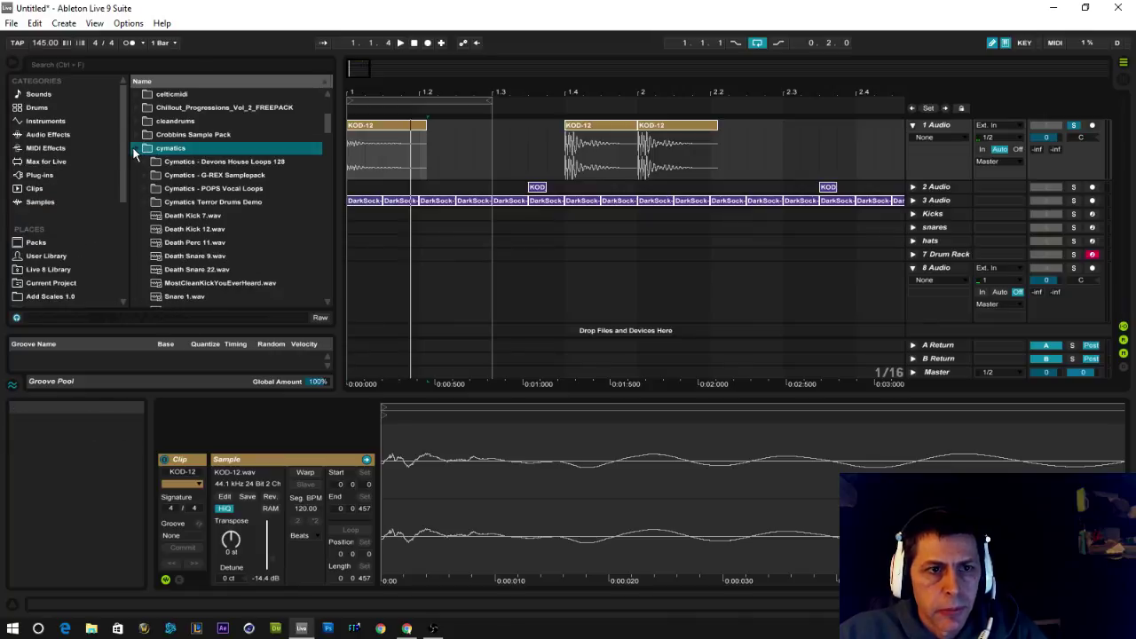
pyautogui.scroll(-1, 146, 219)
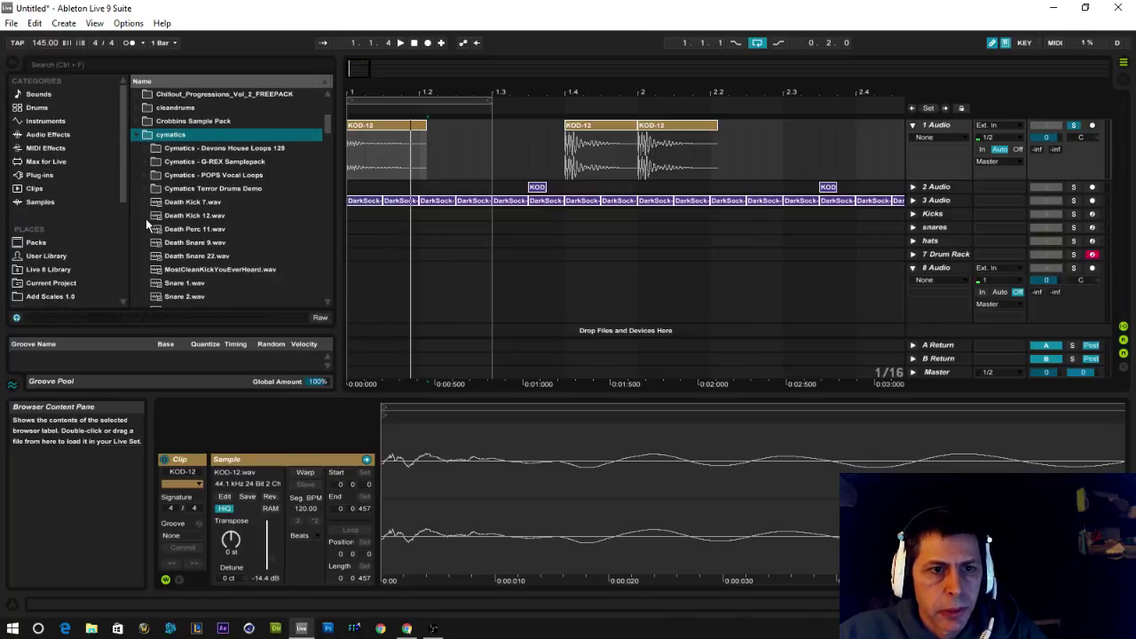
pyautogui.click(364, 226)
pyautogui.moveTo(155, 202); pyautogui.dragTo(348, 246)
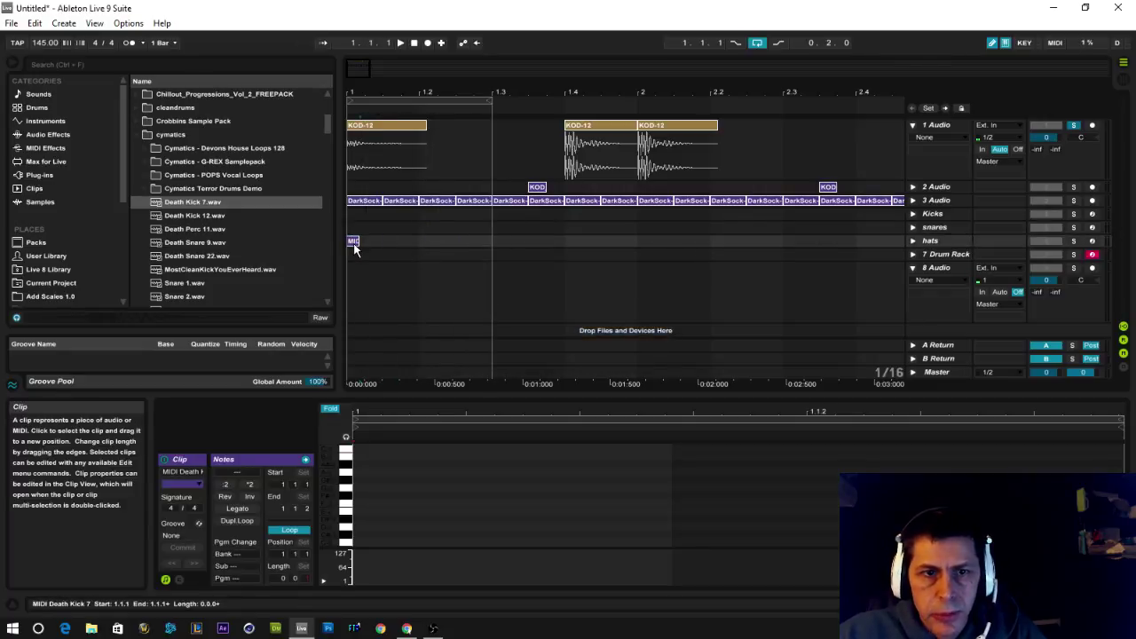
pyautogui.press('Delete')
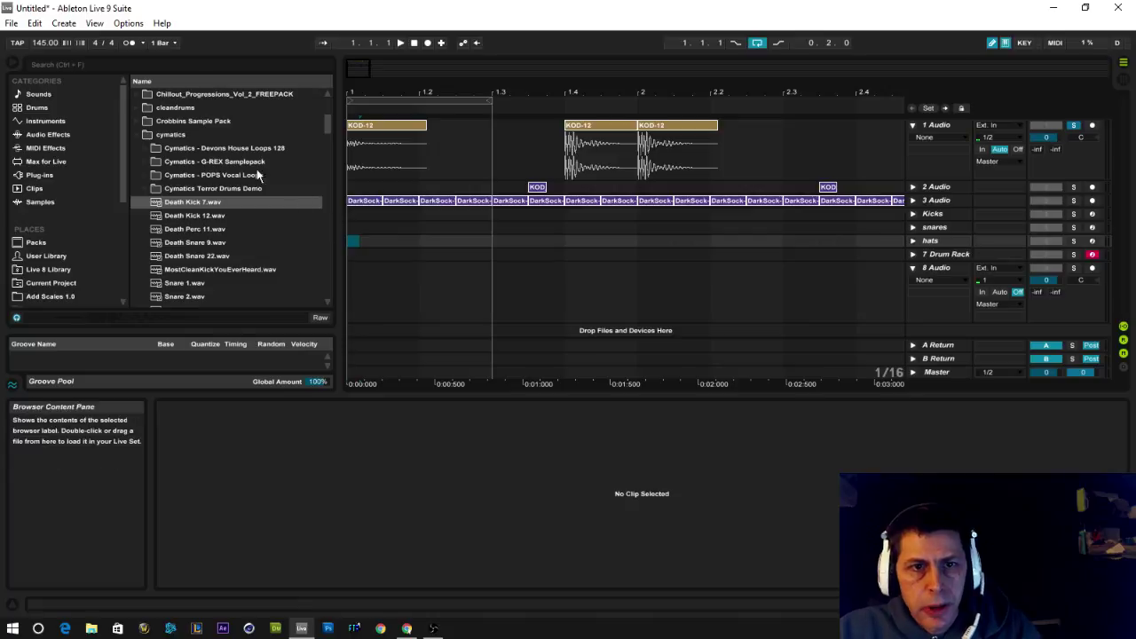
# Place the Death Kick 7.wav sample on track 1 Audio at 1.2.2, after the first KOD-12 clip
pyautogui.moveTo(160, 204); pyautogui.dragTo(444, 138)
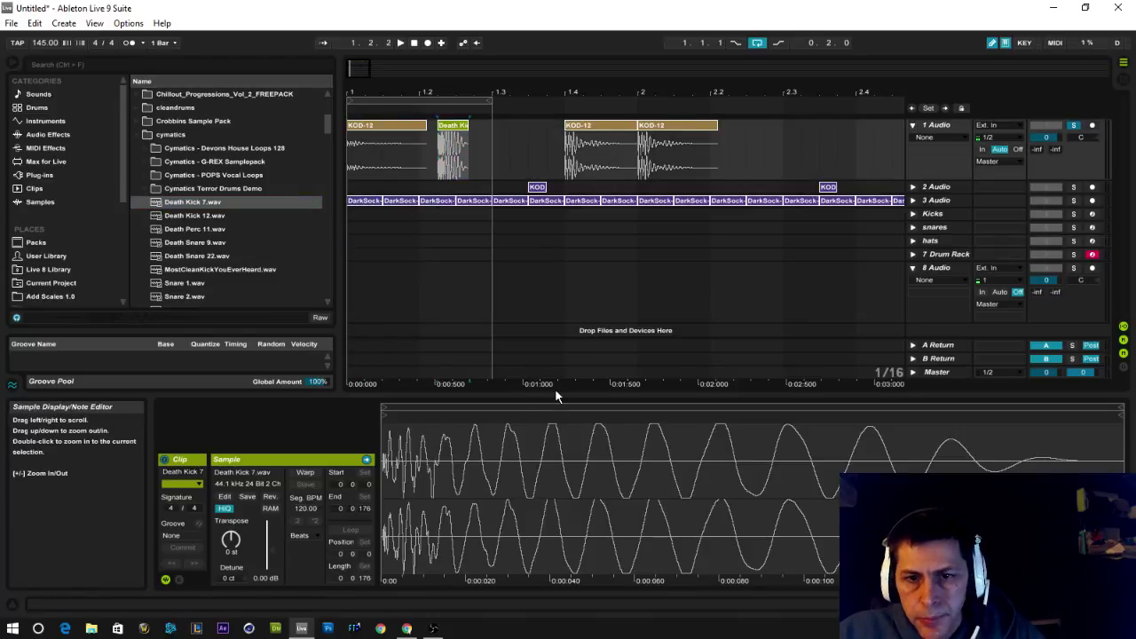
pyautogui.moveTo(555, 396); pyautogui.dragTo(563, 278)
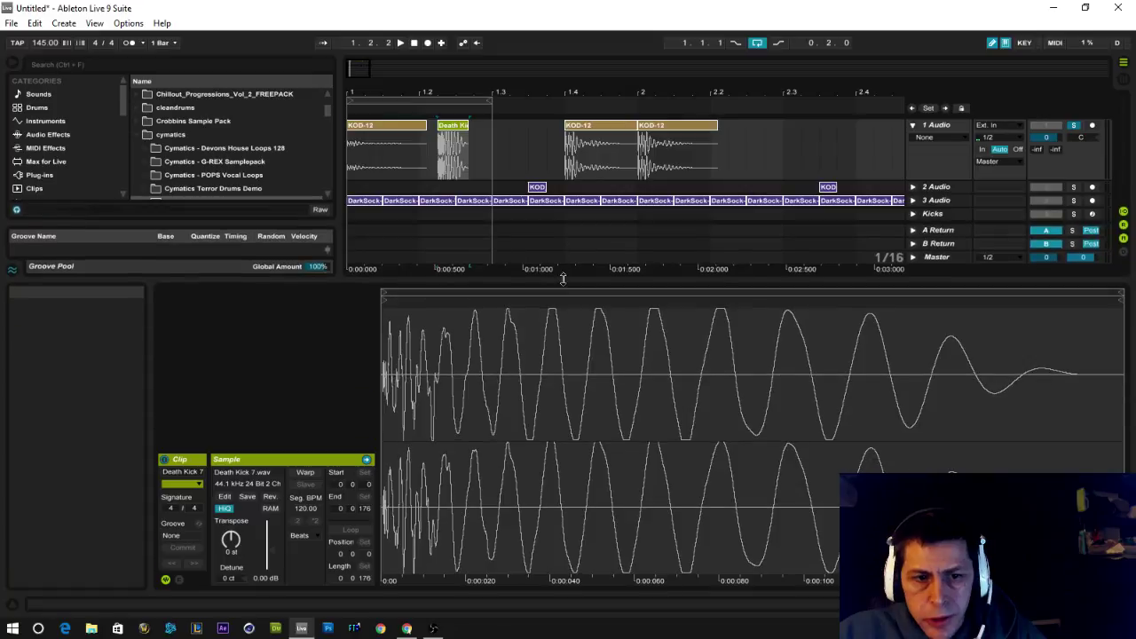
# Set the first KOD-12 clip's gain to -1.59 dB
pyautogui.click(401, 128)
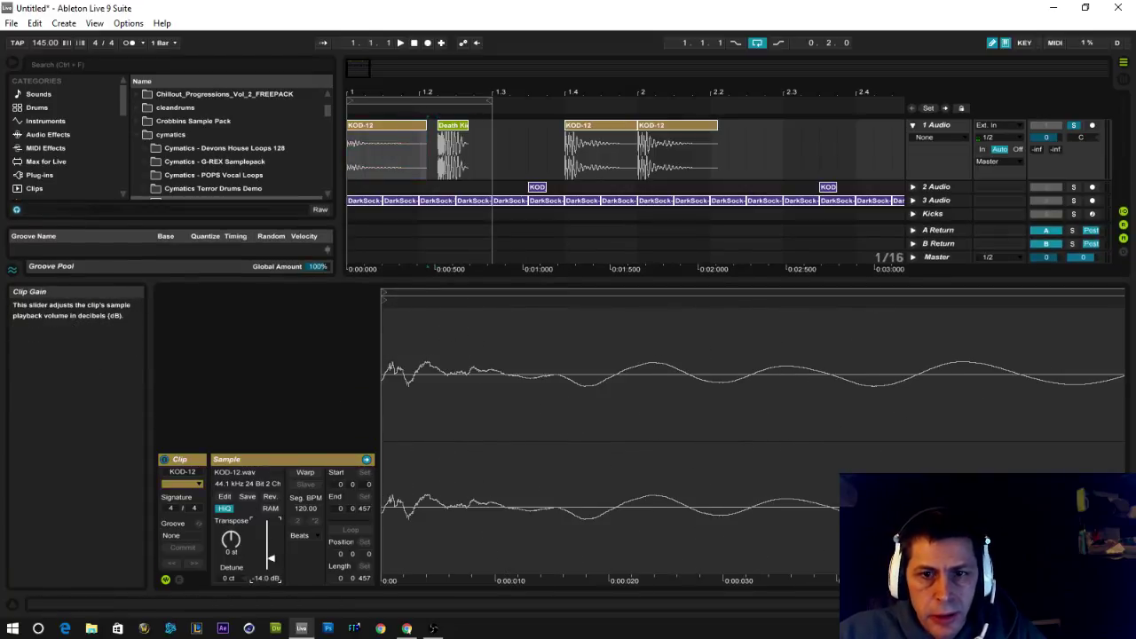
pyautogui.moveTo(271, 557); pyautogui.dragTo(271, 550)
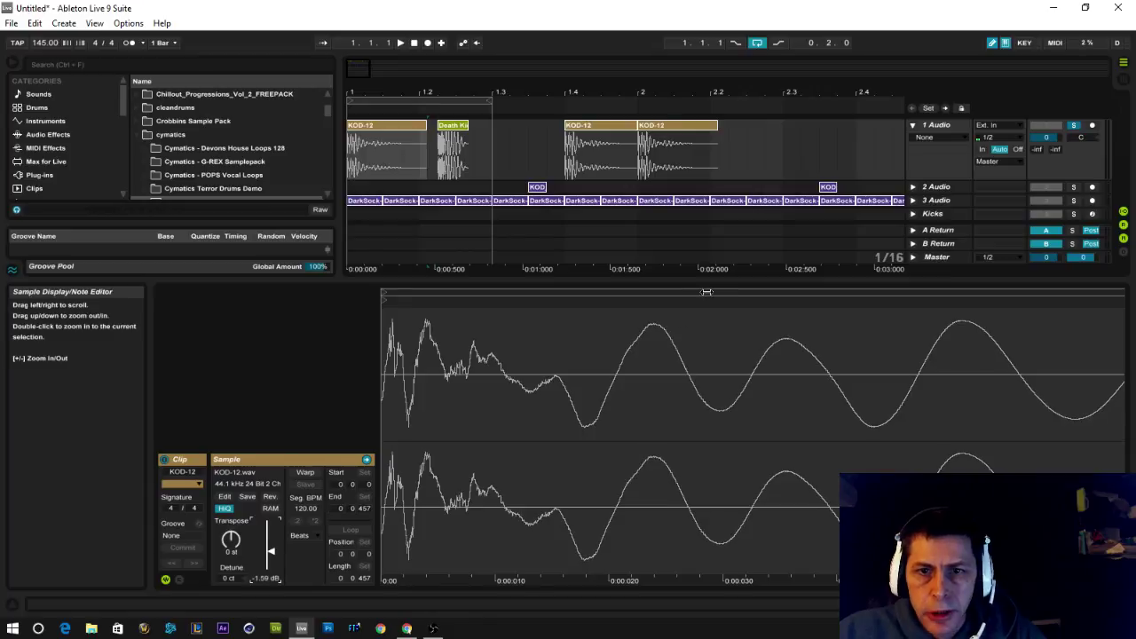
pyautogui.moveTo(696, 282); pyautogui.dragTo(691, 376)
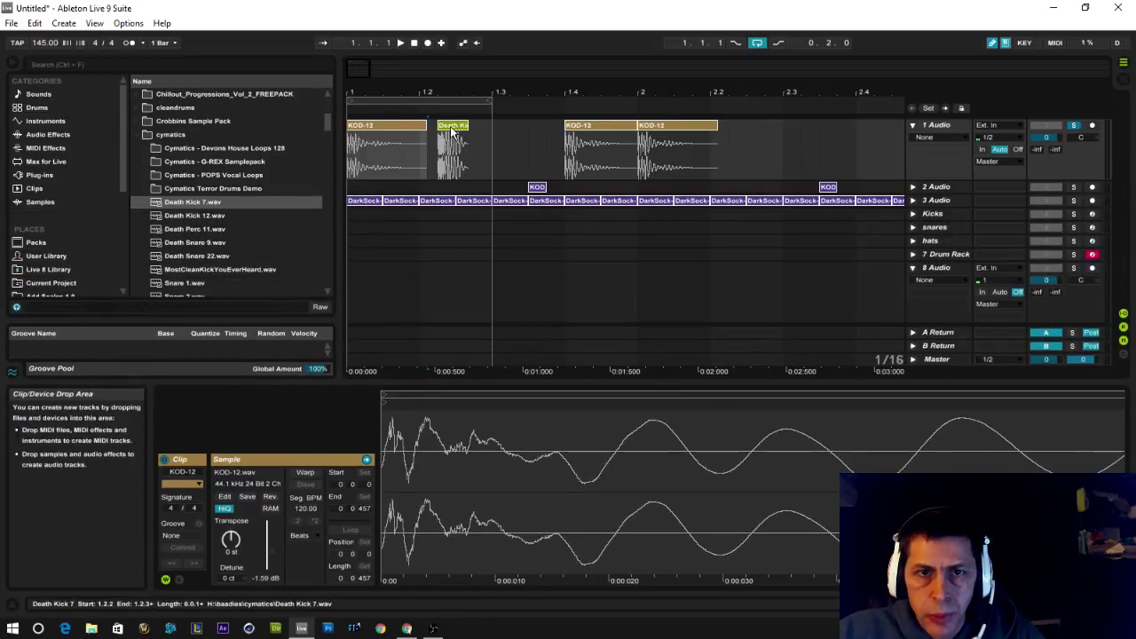
# Lower the gain of the Death Kick 7 clip on track 1 Audio to -6.58 dB
pyautogui.click(453, 156)
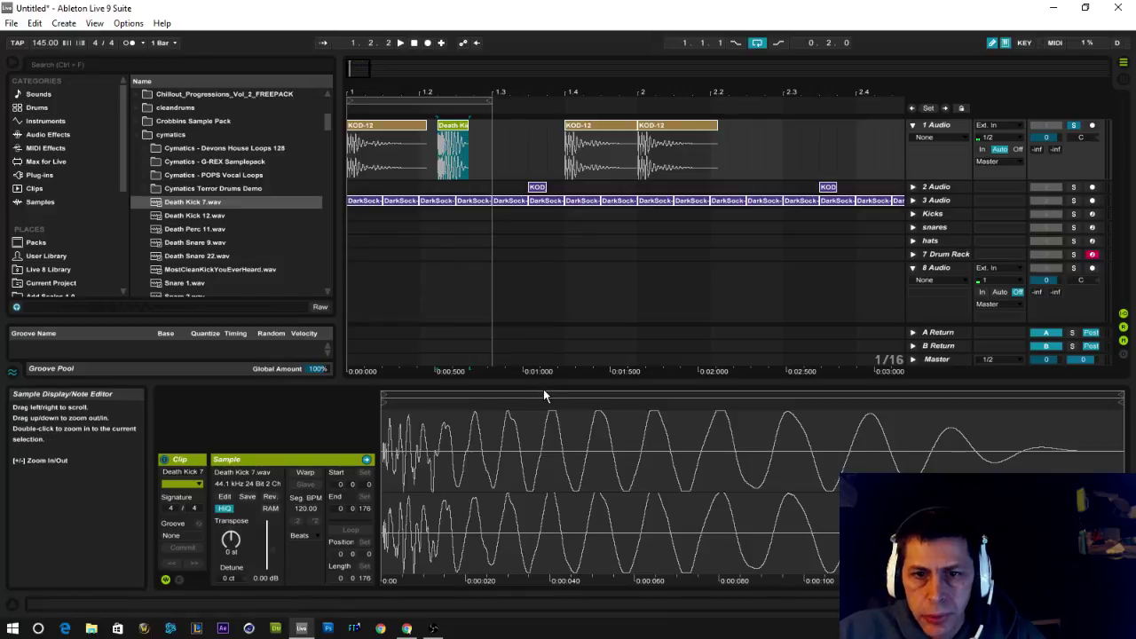
pyautogui.moveTo(543, 392); pyautogui.dragTo(531, 356)
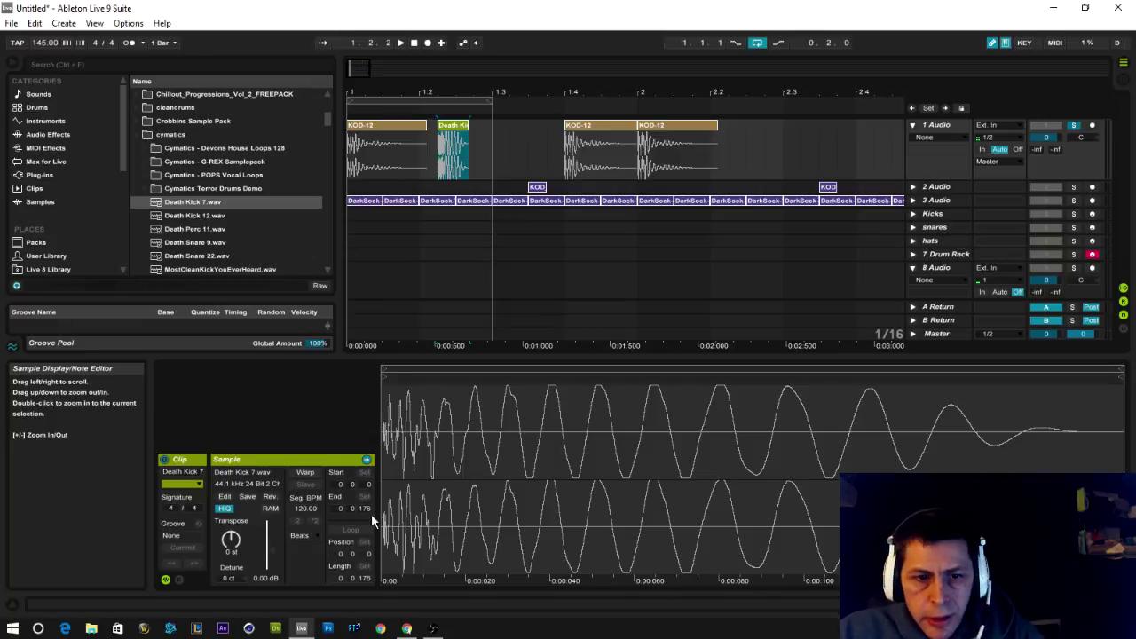
pyautogui.moveTo(271, 549); pyautogui.dragTo(270, 553)
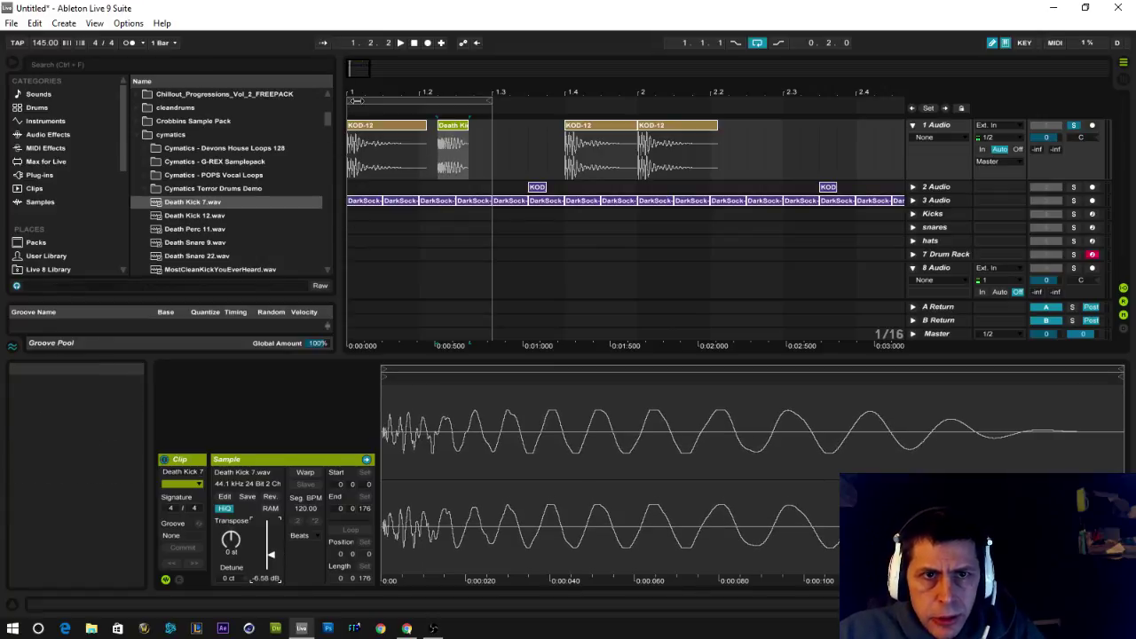
# Loop playback over the Death Kick 7 clip from 1.2.2 to 1.3.2 and audition its level
pyautogui.moveTo(350, 101); pyautogui.dragTo(441, 103)
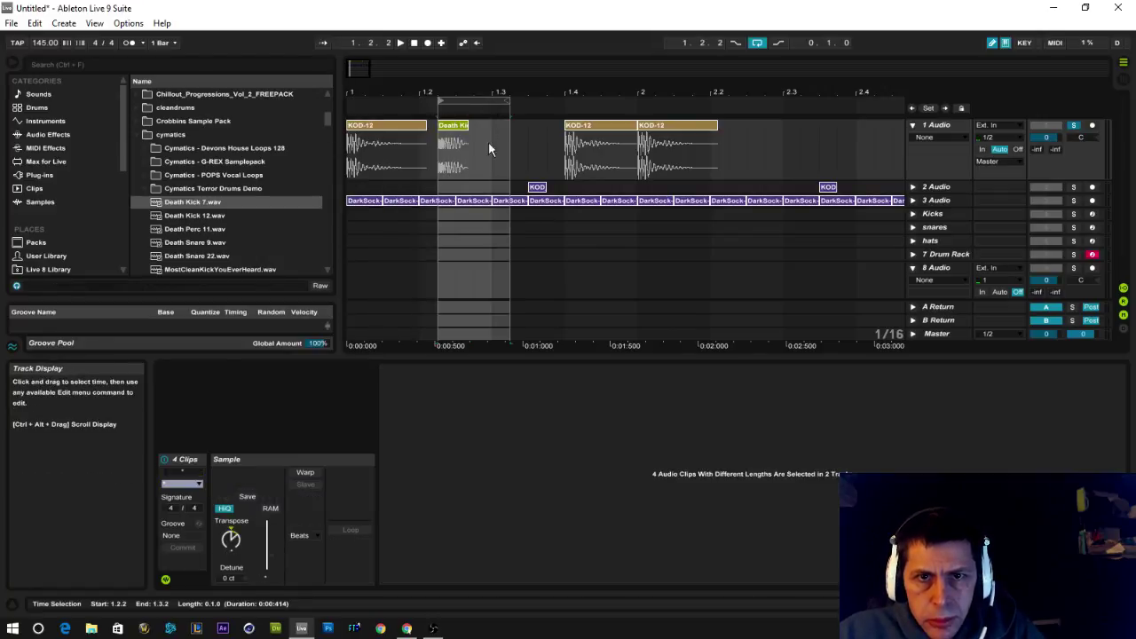
pyautogui.click(475, 152)
pyautogui.click(502, 101)
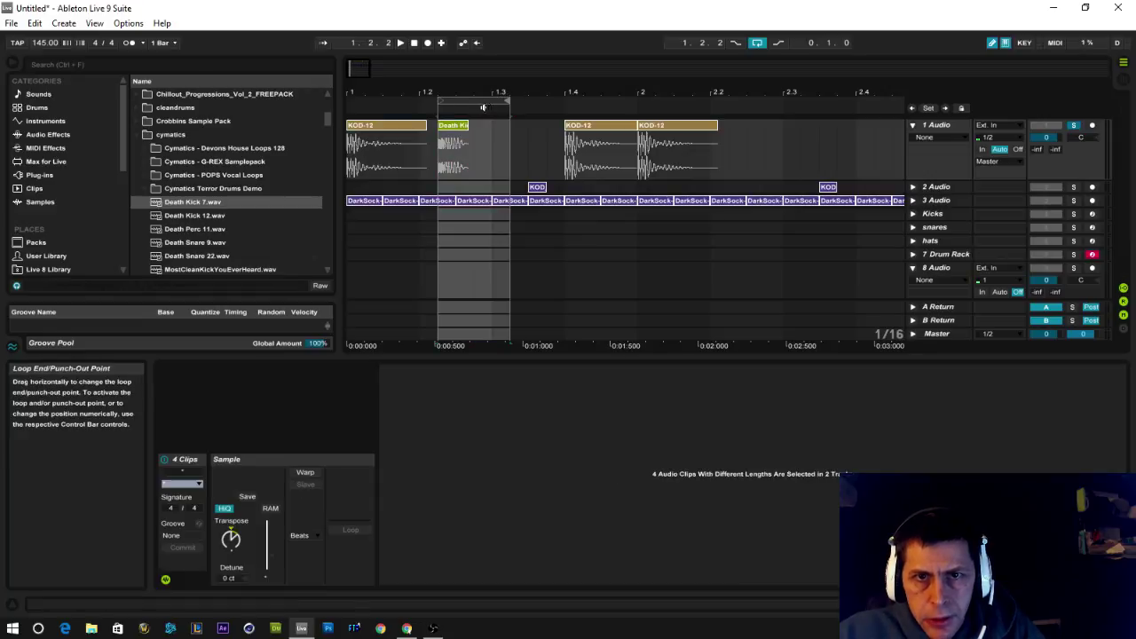
pyautogui.click(455, 142)
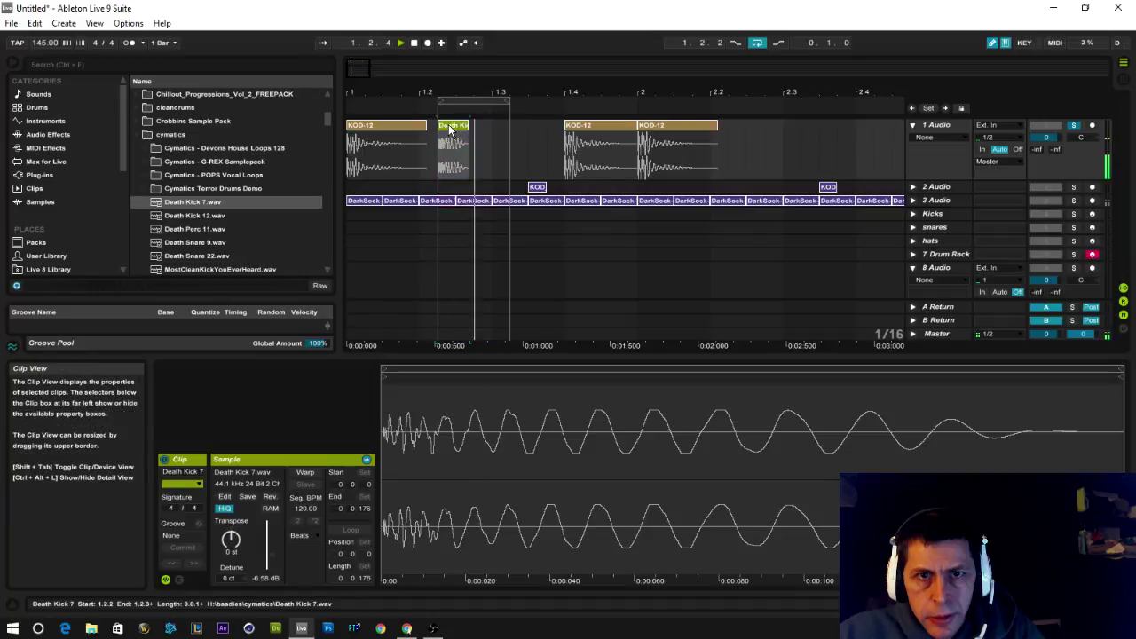
pyautogui.doubleClick(414, 45)
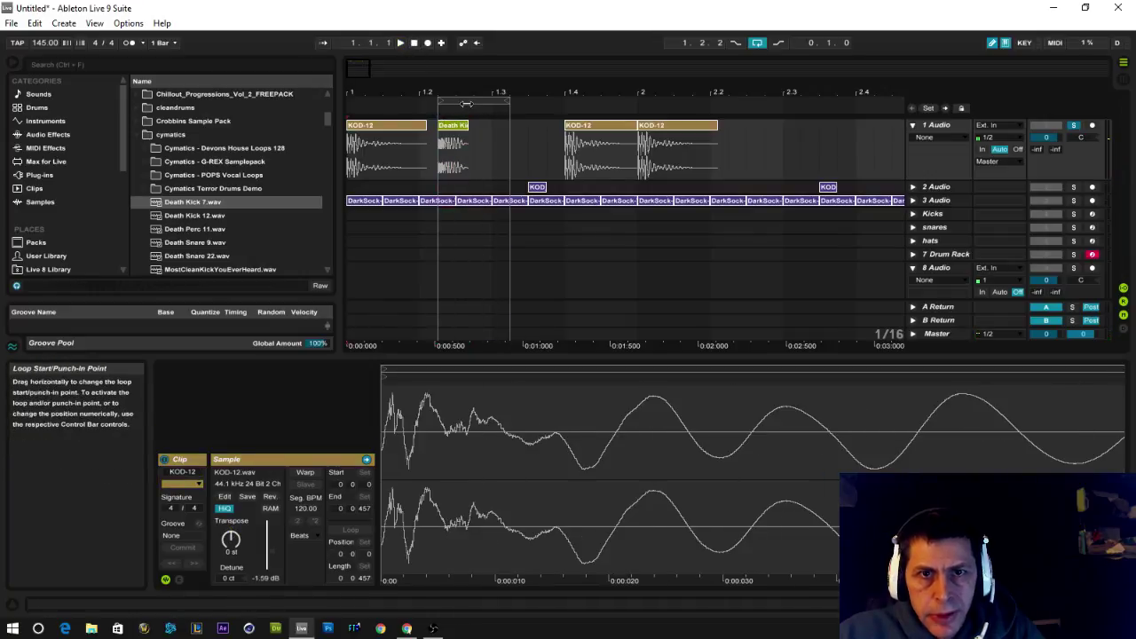
# Loop playback over the first KOD-12 clip from 1.1.1 and set that clip's gain to -2.60 dB
pyautogui.moveTo(460, 100); pyautogui.dragTo(368, 104)
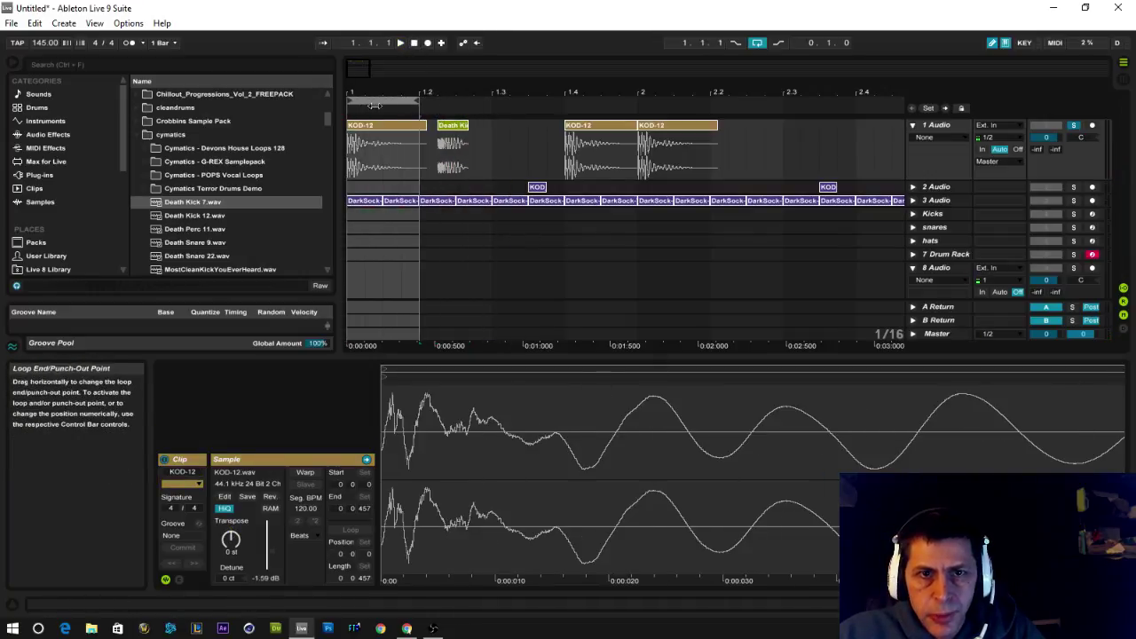
pyautogui.click(368, 125)
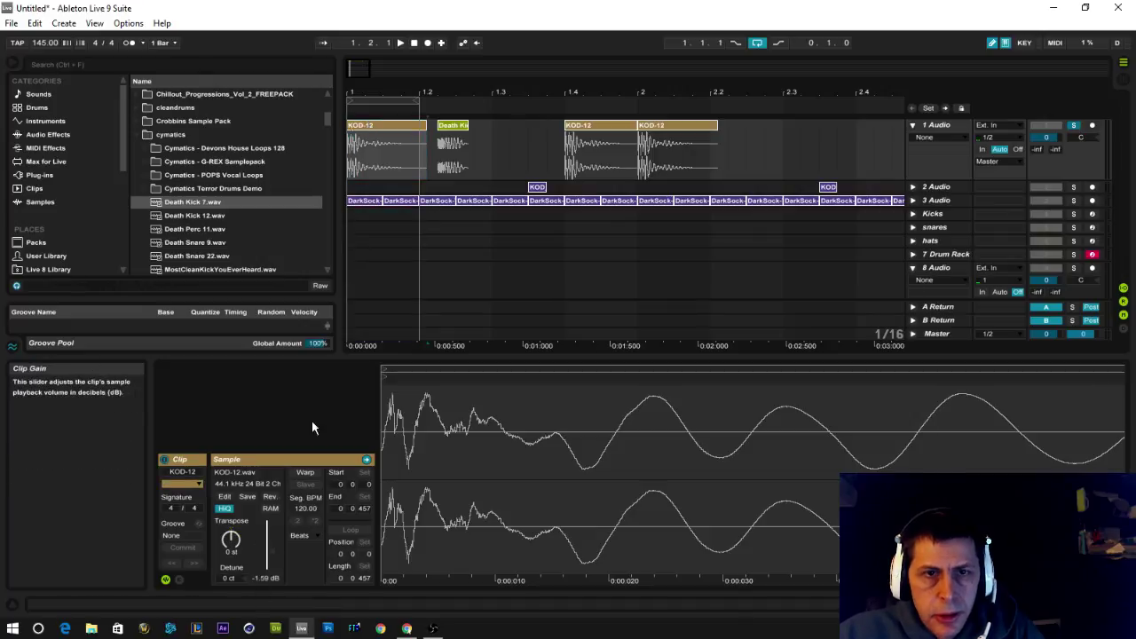
pyautogui.click(397, 44)
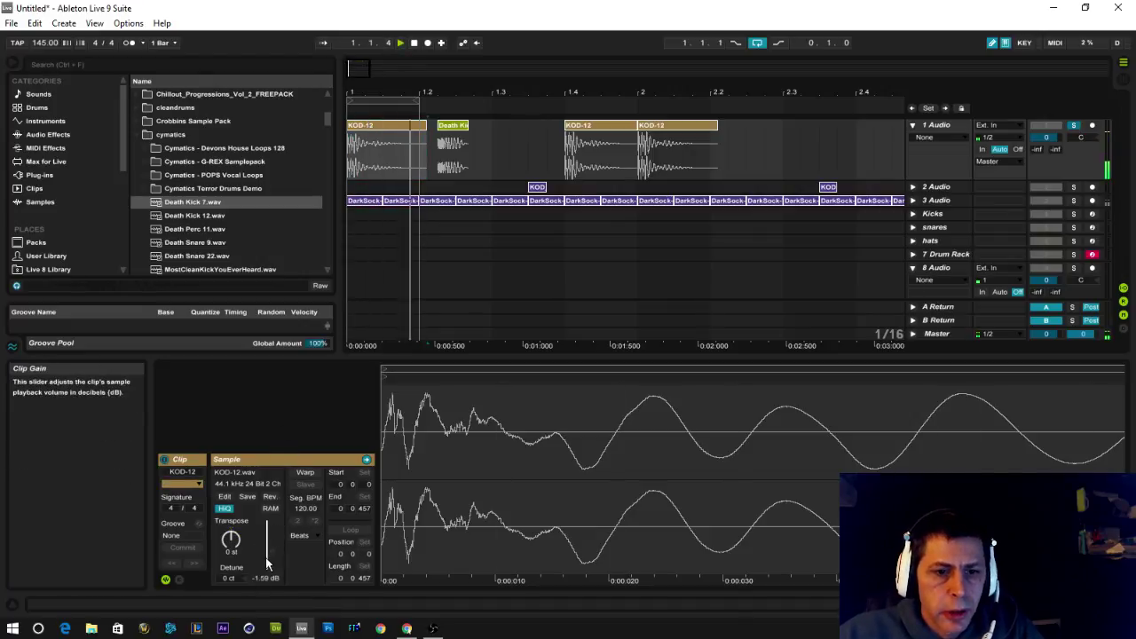
pyautogui.moveTo(271, 551); pyautogui.dragTo(272, 543)
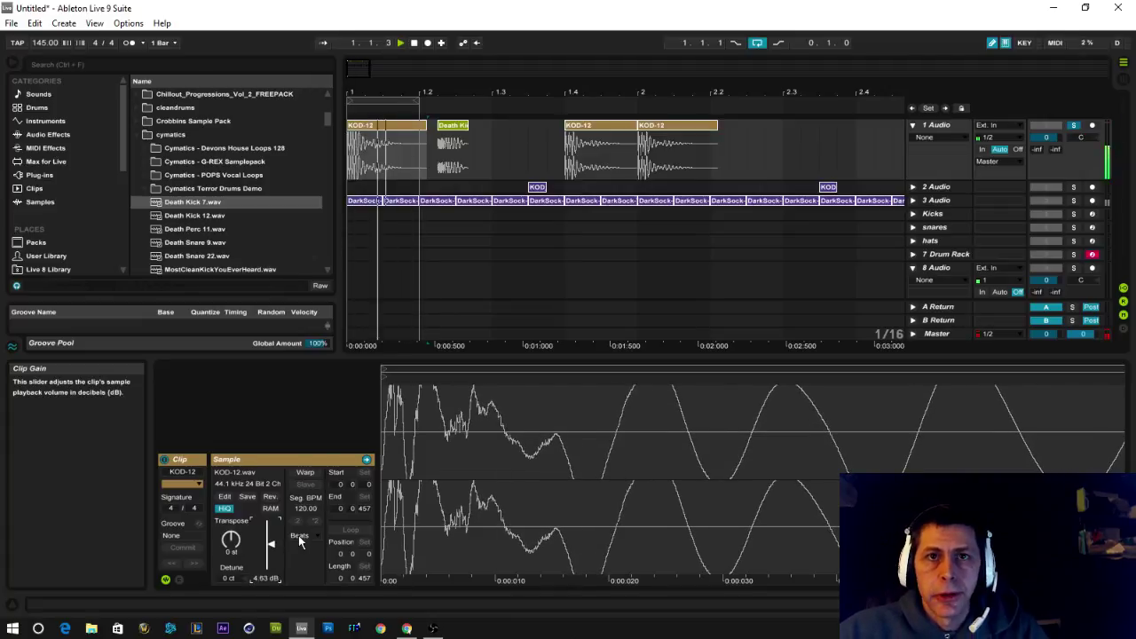
pyautogui.moveTo(272, 545); pyautogui.dragTo(271, 565)
pyautogui.click(413, 42)
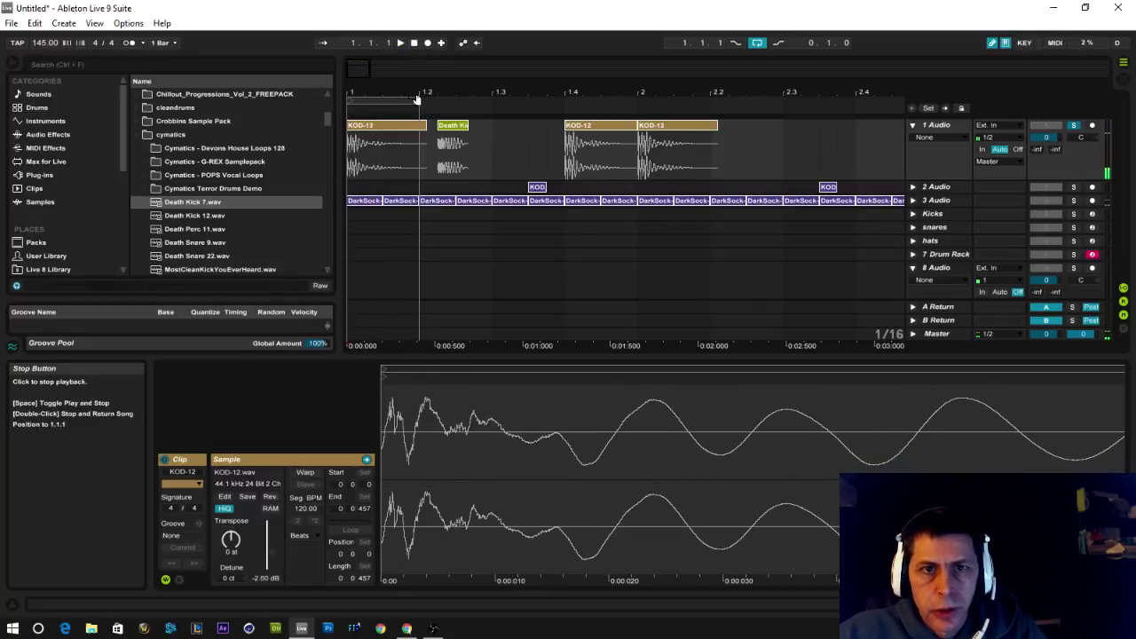
# Delete the Death Kick 7 clip from track 1 Audio
pyautogui.click(452, 127)
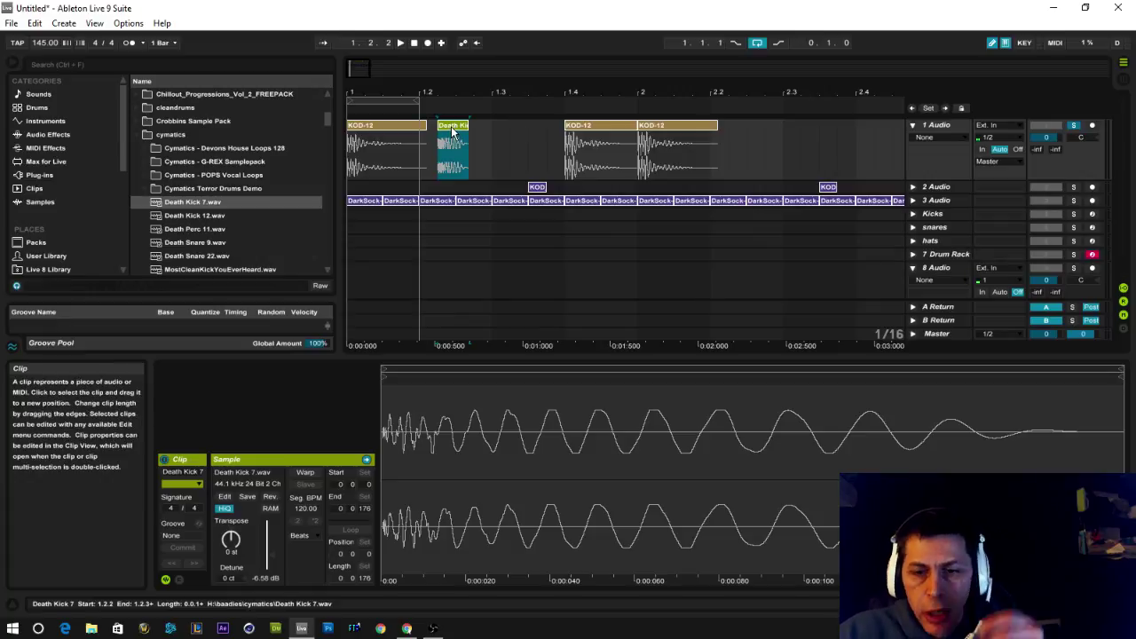
pyautogui.doubleClick(452, 128)
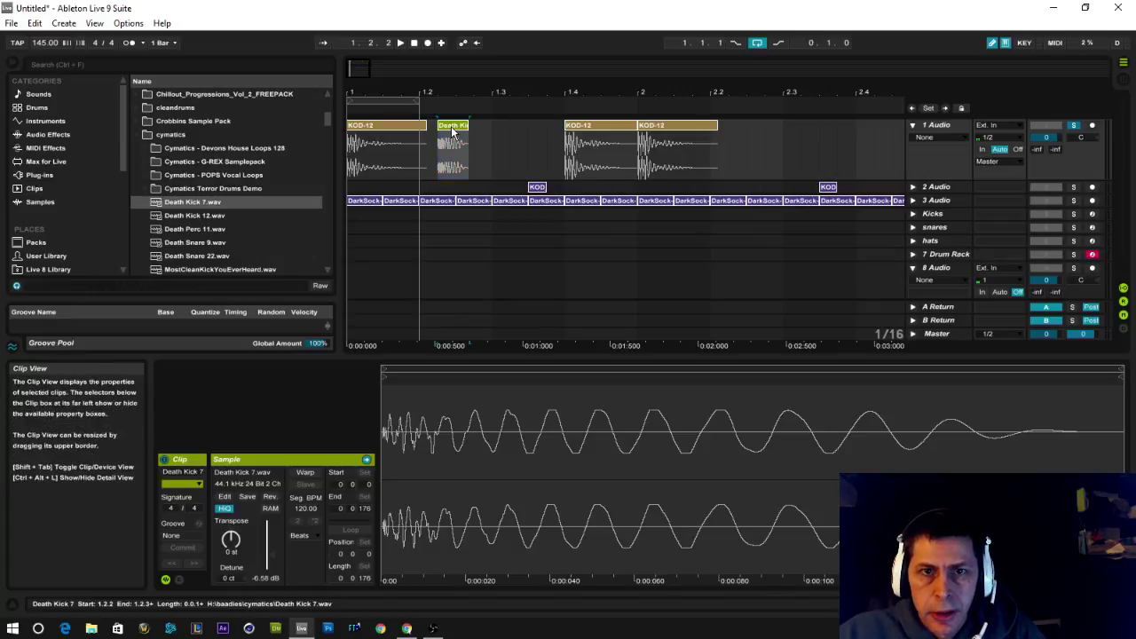
pyautogui.click(452, 129)
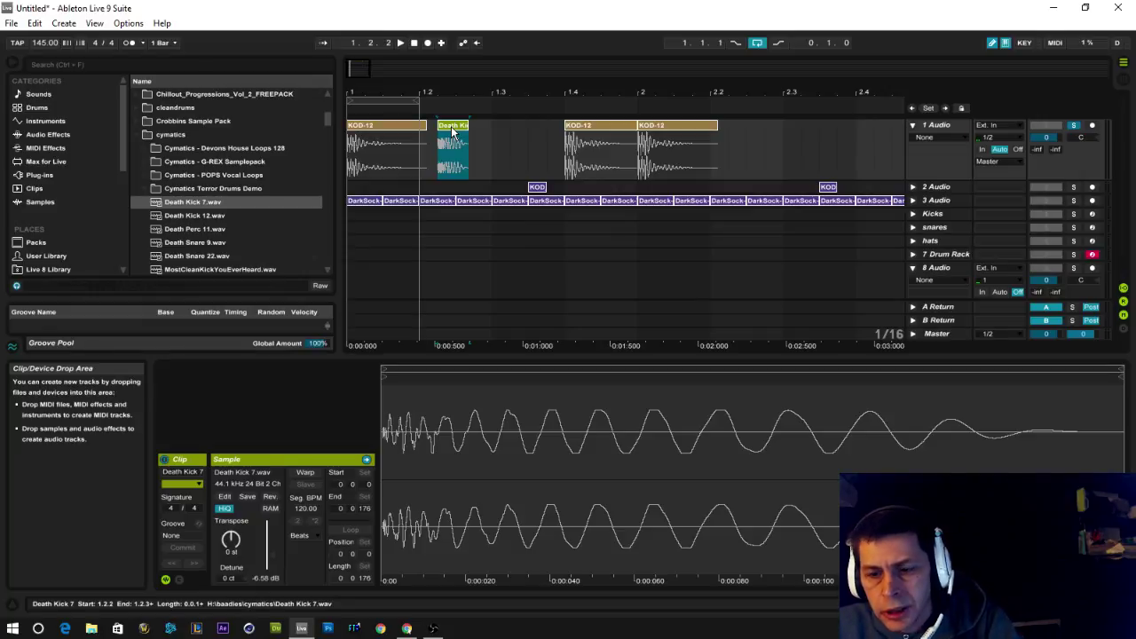
pyautogui.press('Delete')
# Extend the arrangement loop to two bars, from 1.1.1 to 3.1.1, covering the whole drum pattern
pyautogui.moveTo(479, 93); pyautogui.dragTo(480, 68)
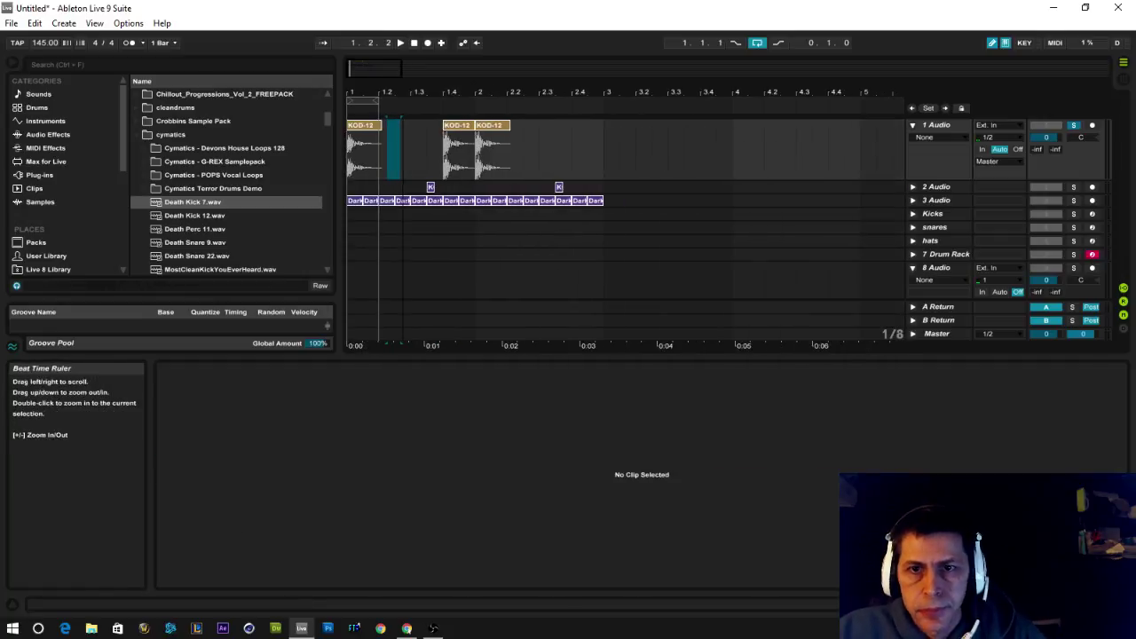
pyautogui.moveTo(379, 99); pyautogui.dragTo(604, 99)
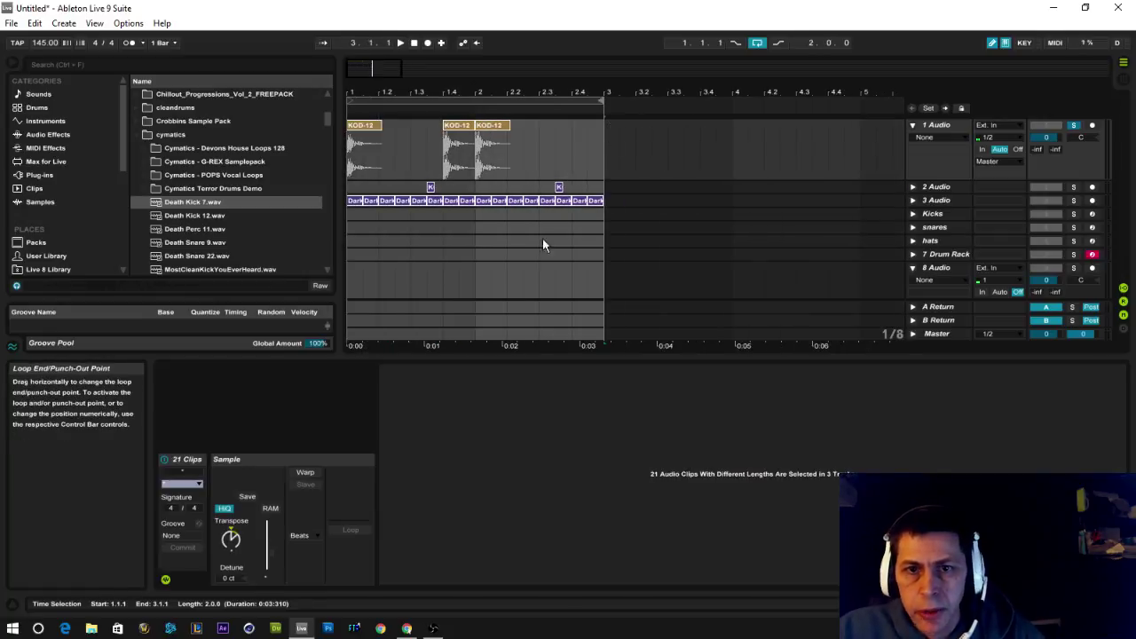
pyautogui.click(512, 233)
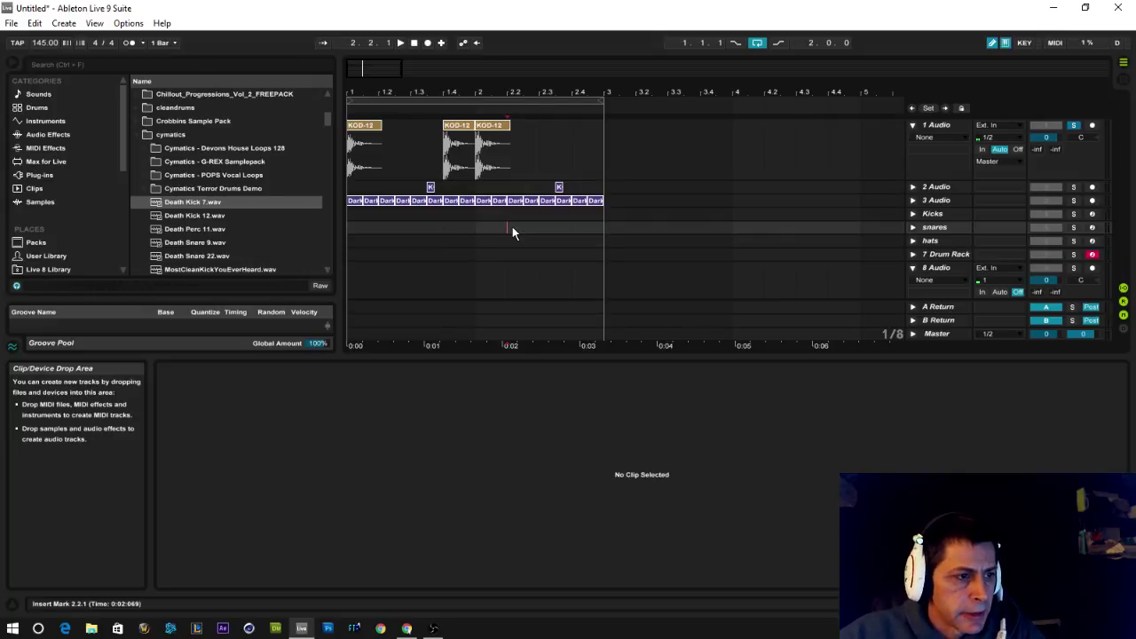
# Examine the properties of the KOD-12 clips on track 1 Audio to compare their gains
pyautogui.click(363, 125)
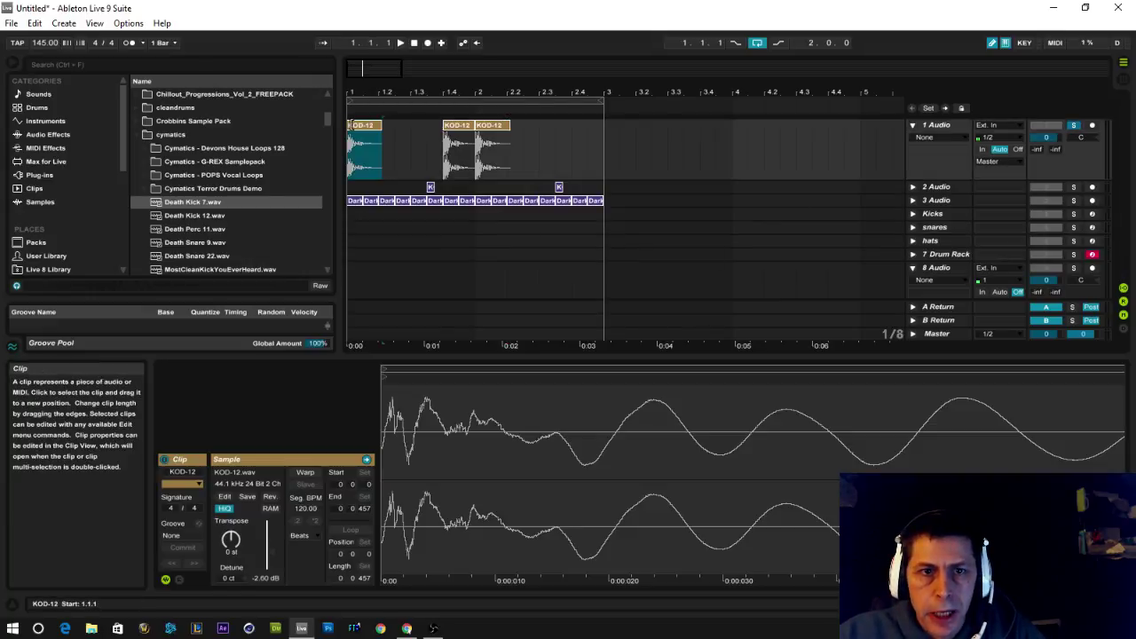
pyautogui.moveTo(387, 92); pyautogui.dragTo(387, 124)
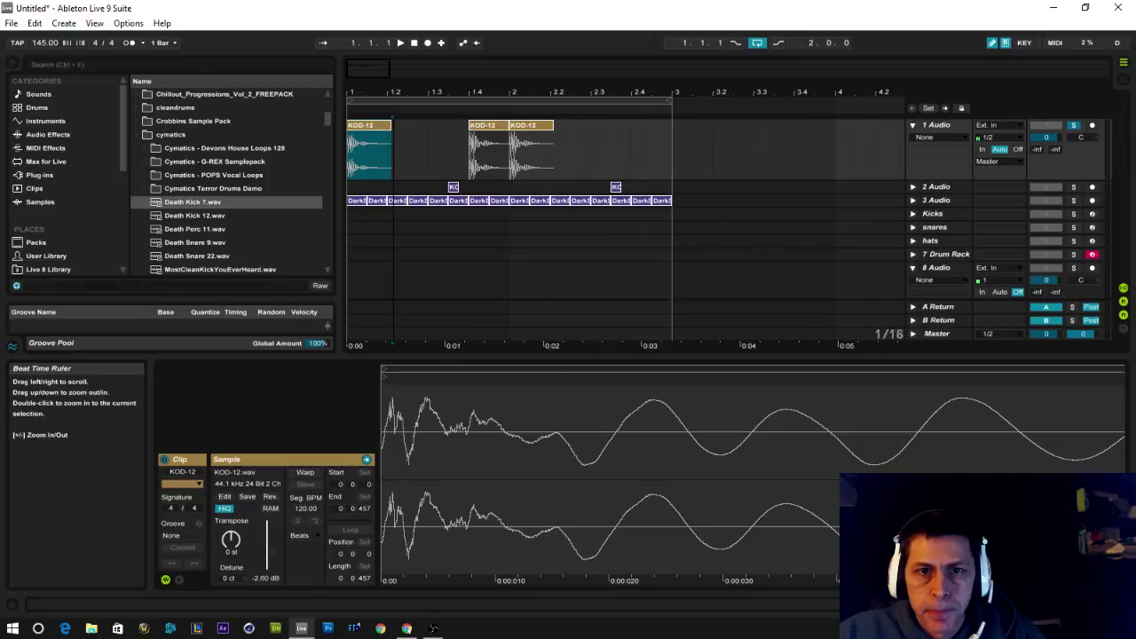
pyautogui.click(488, 151)
pyautogui.click(381, 129)
pyautogui.click(484, 151)
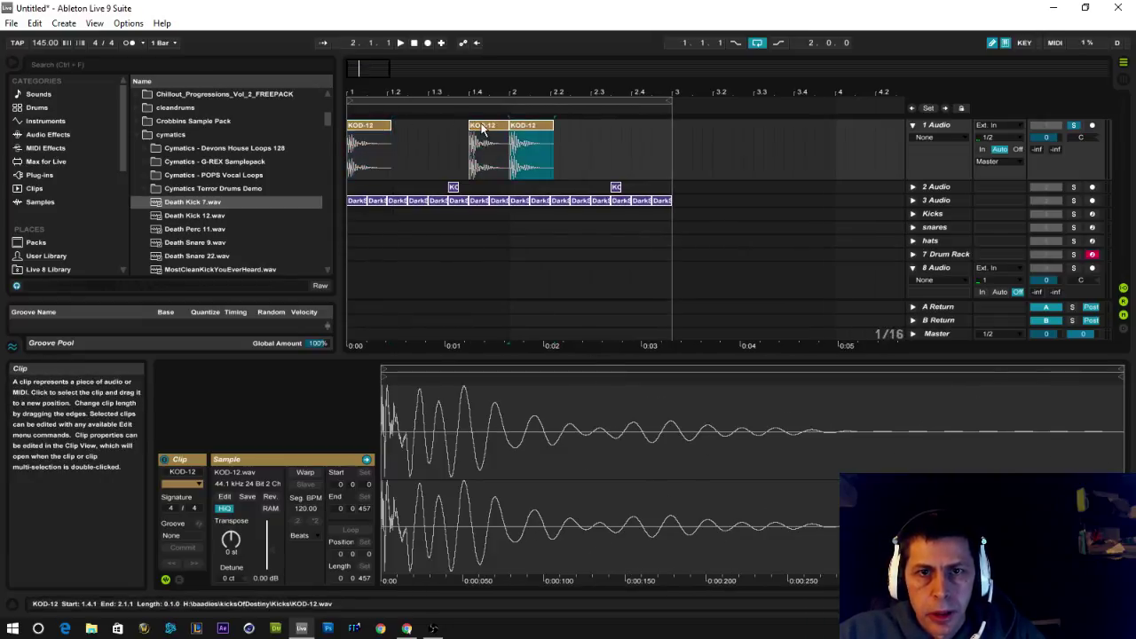
# Fold the 1 Audio and 8 Audio tracks, keeping 7 Drum Rack folded as well
pyautogui.click(912, 126)
pyautogui.click(928, 222)
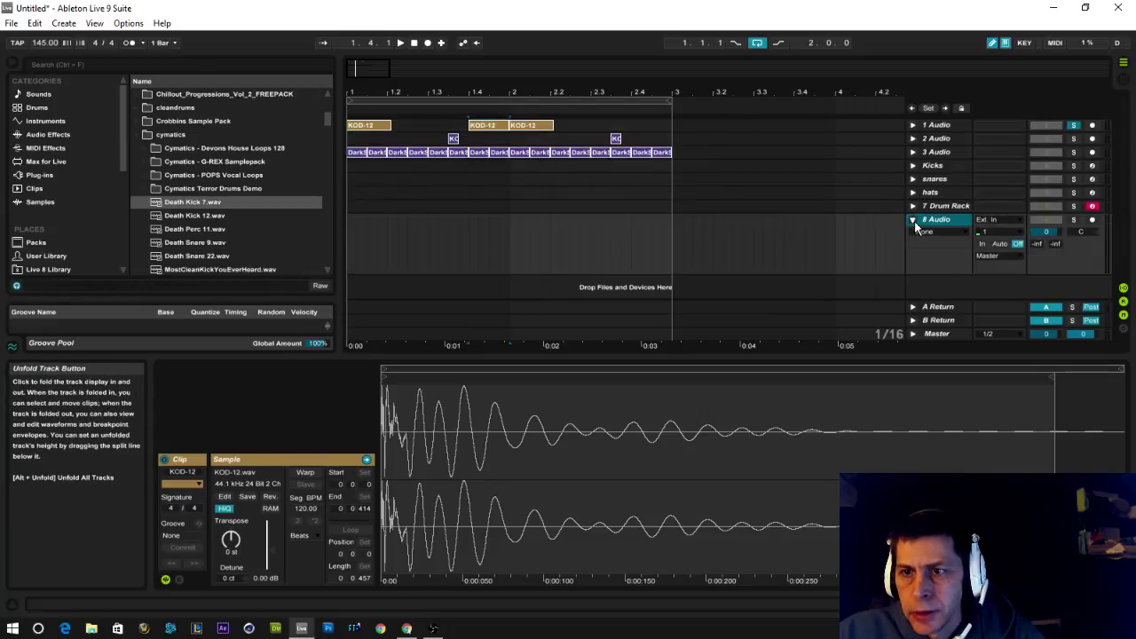
pyautogui.click(914, 220)
pyautogui.click(942, 206)
pyautogui.click(912, 206)
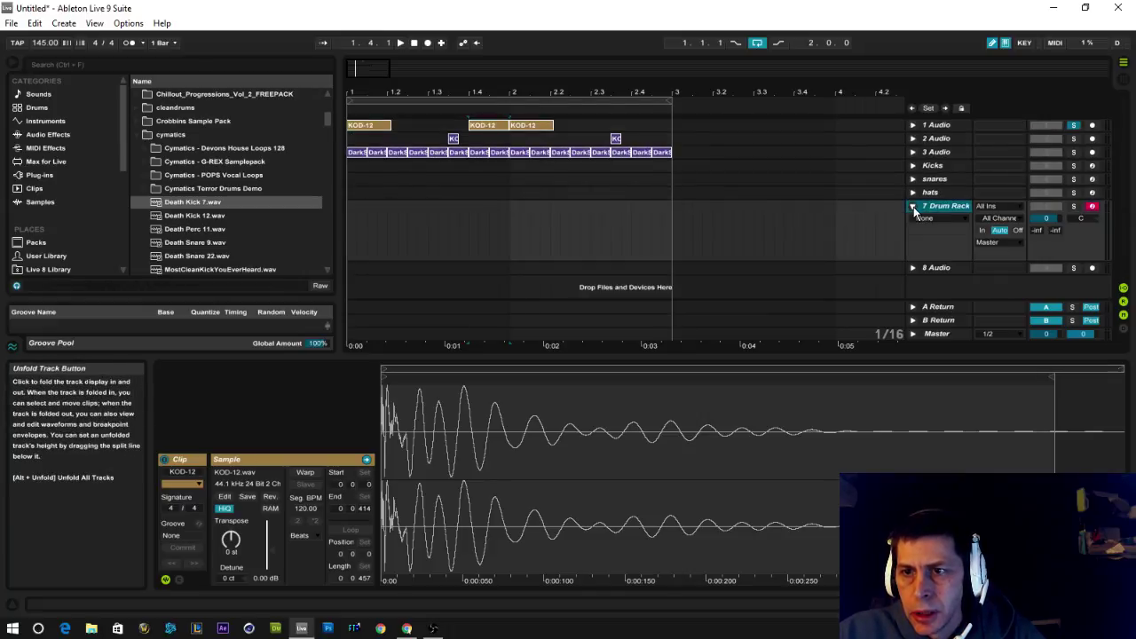
pyautogui.click(912, 206)
# Find and expand the kicksOfDestiny folder in the sample browser
pyautogui.scroll(-10, 147, 182)
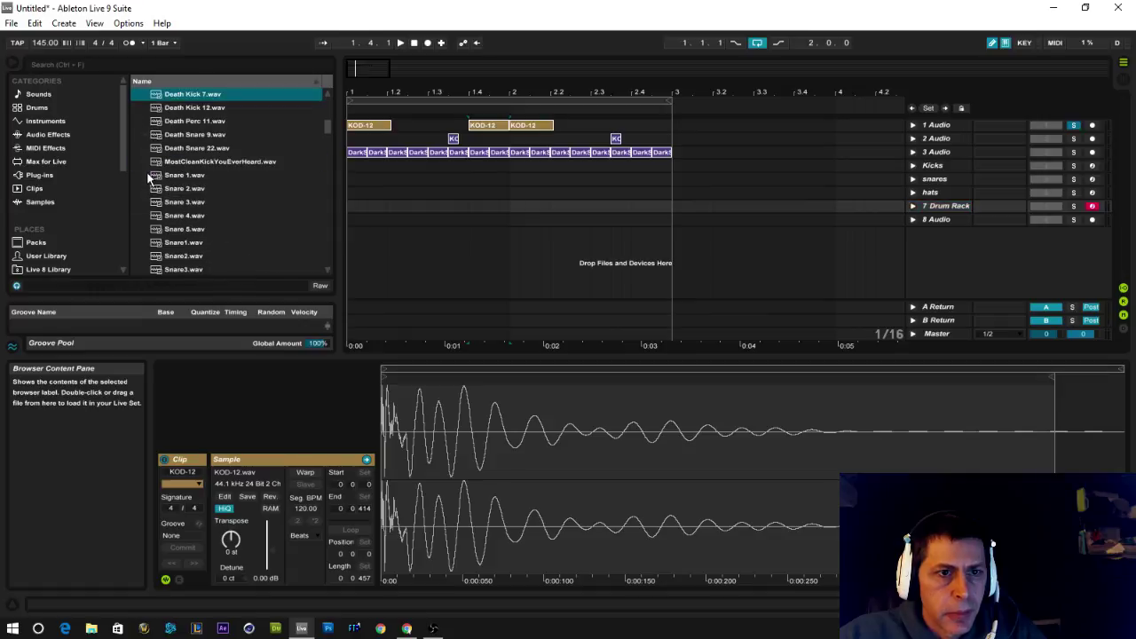
pyautogui.scroll(-12, 146, 198)
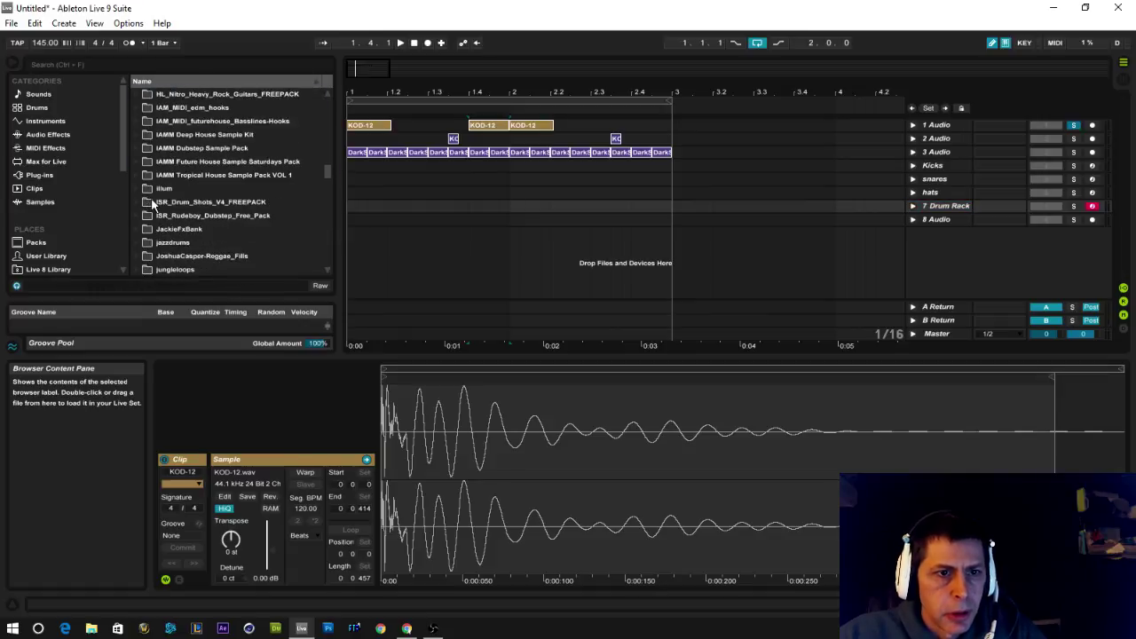
pyautogui.scroll(10, 152, 206)
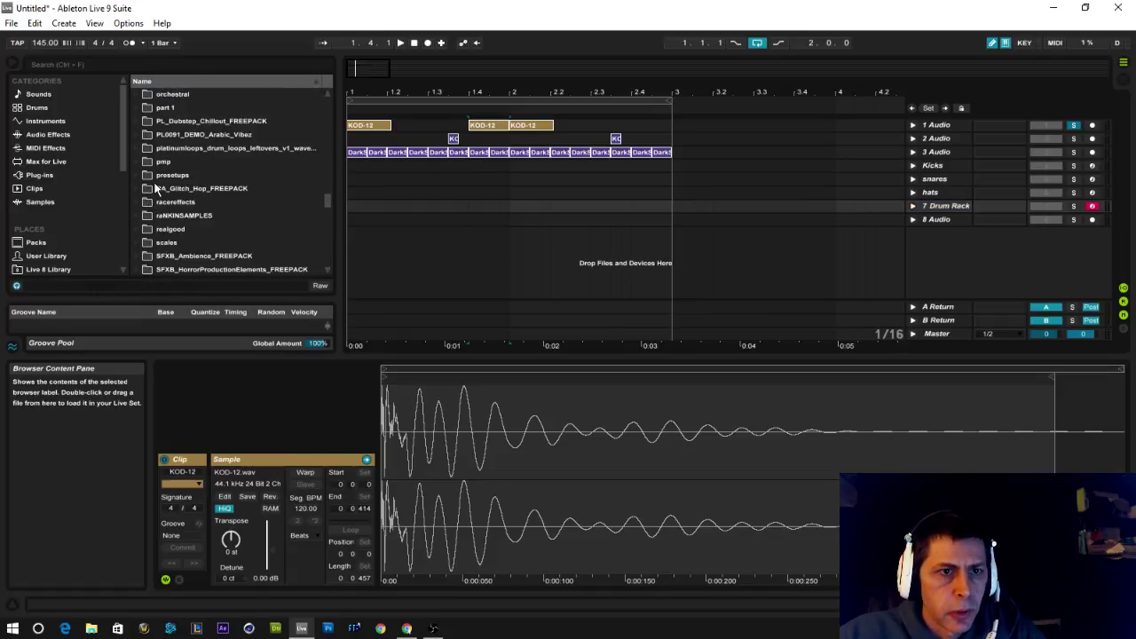
pyautogui.scroll(10, 148, 160)
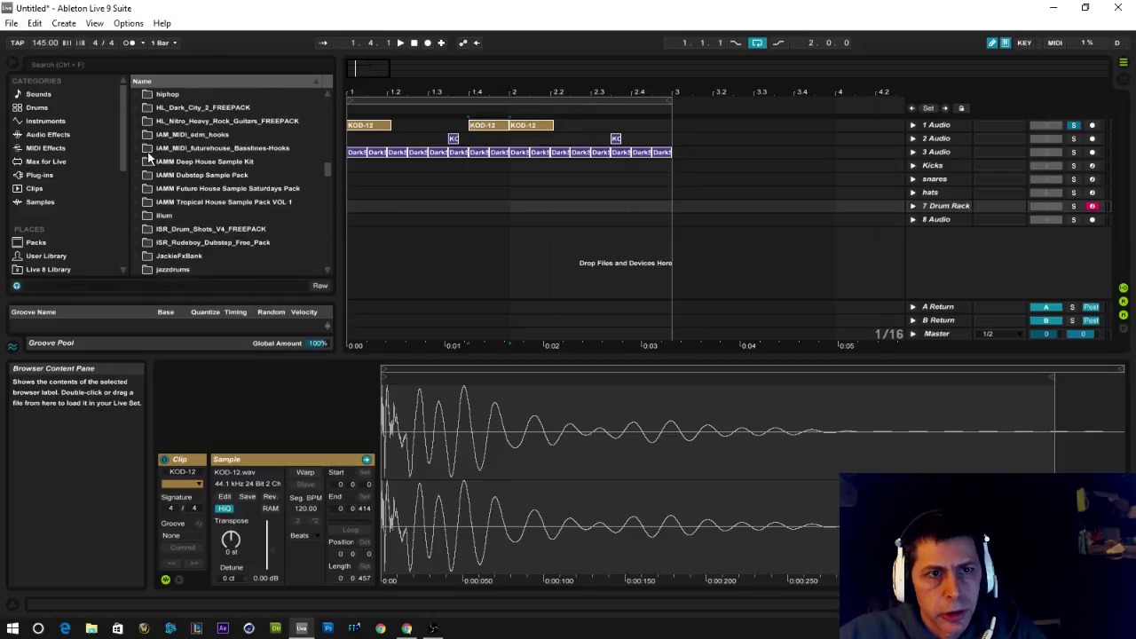
pyautogui.scroll(-10, 148, 161)
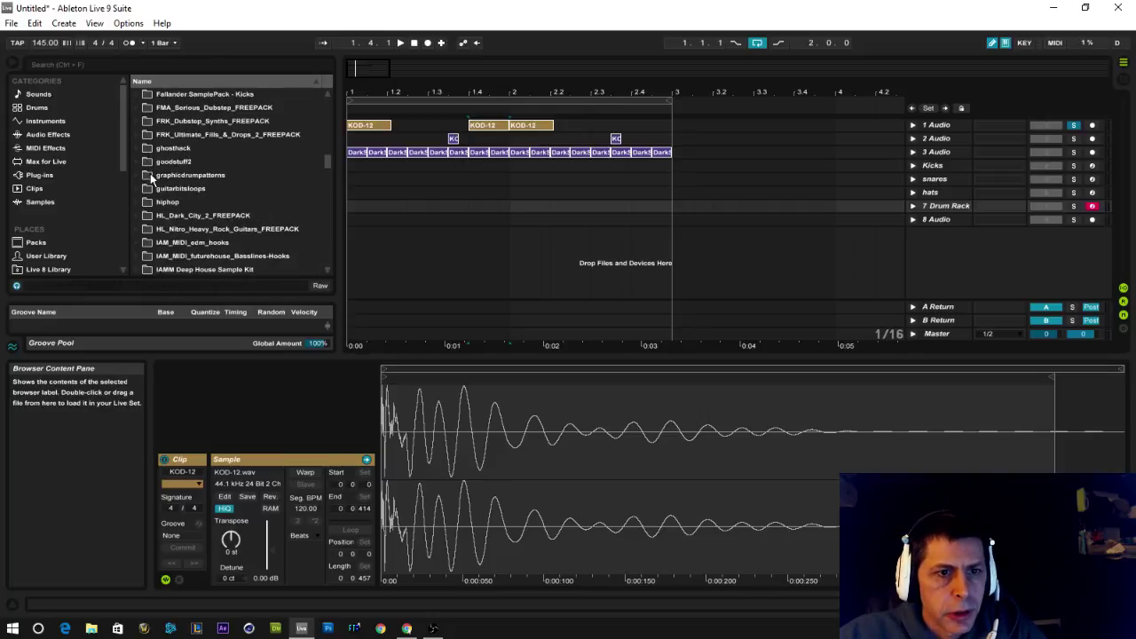
pyautogui.scroll(10, 149, 181)
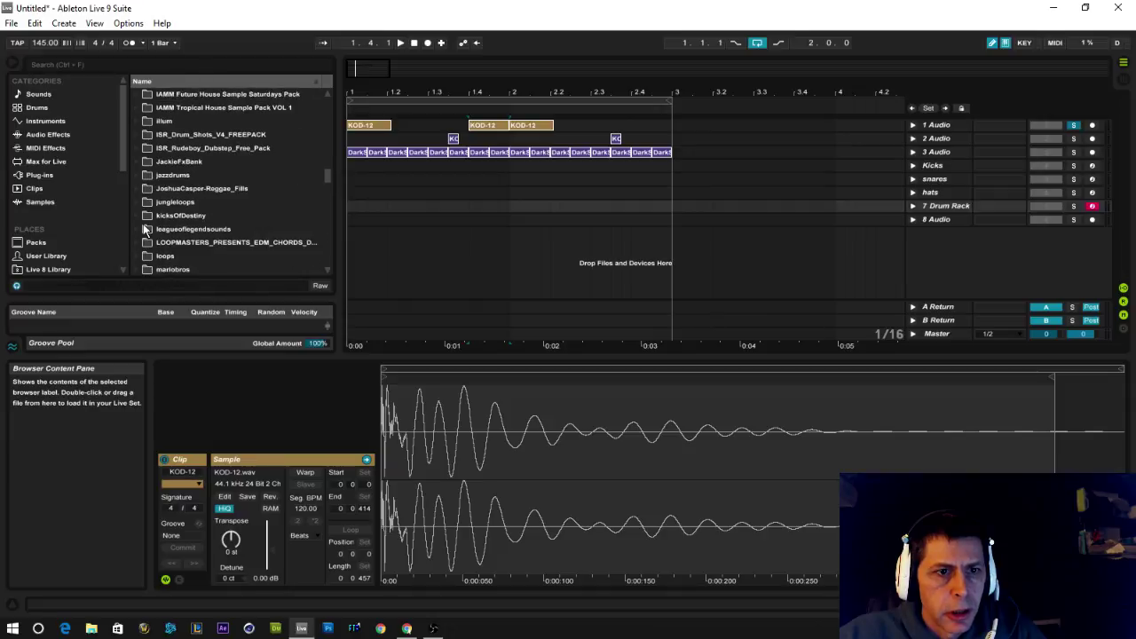
pyautogui.click(138, 215)
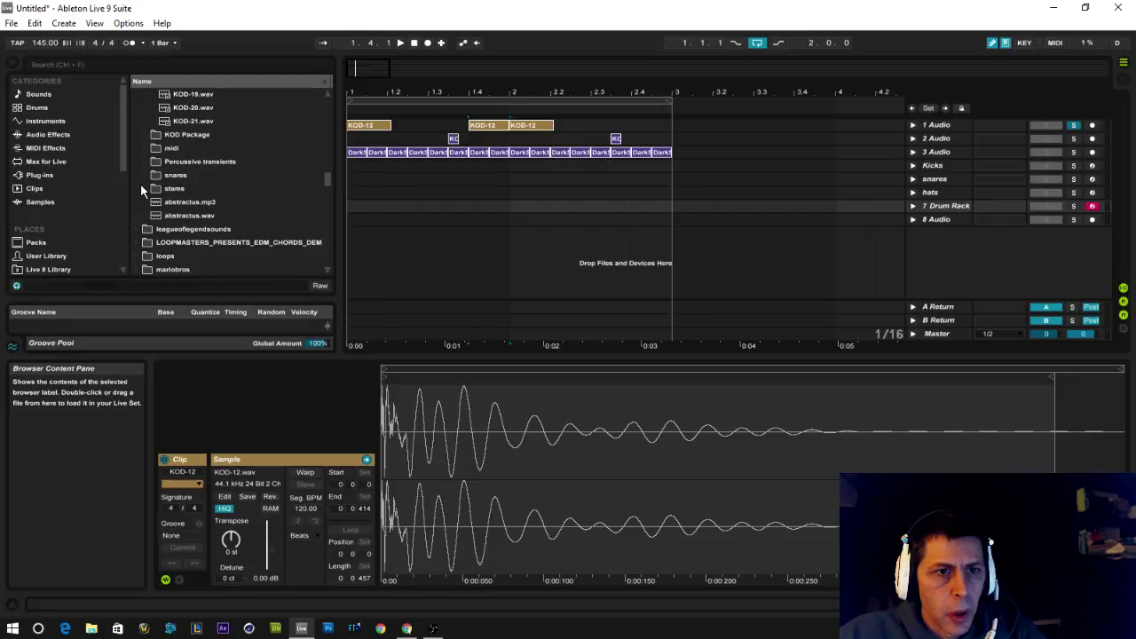
# Check the stems folder, collapse it, and expand the Percussive transients folder within kicksOfDestiny
pyautogui.click(142, 188)
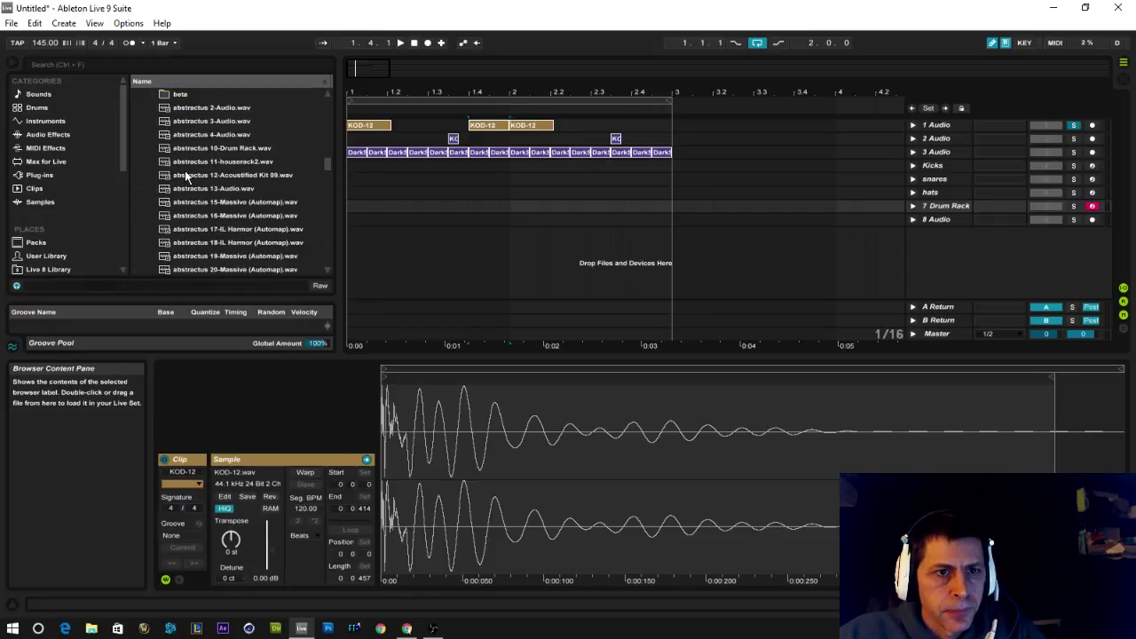
pyautogui.scroll(2, 185, 175)
pyautogui.click(143, 135)
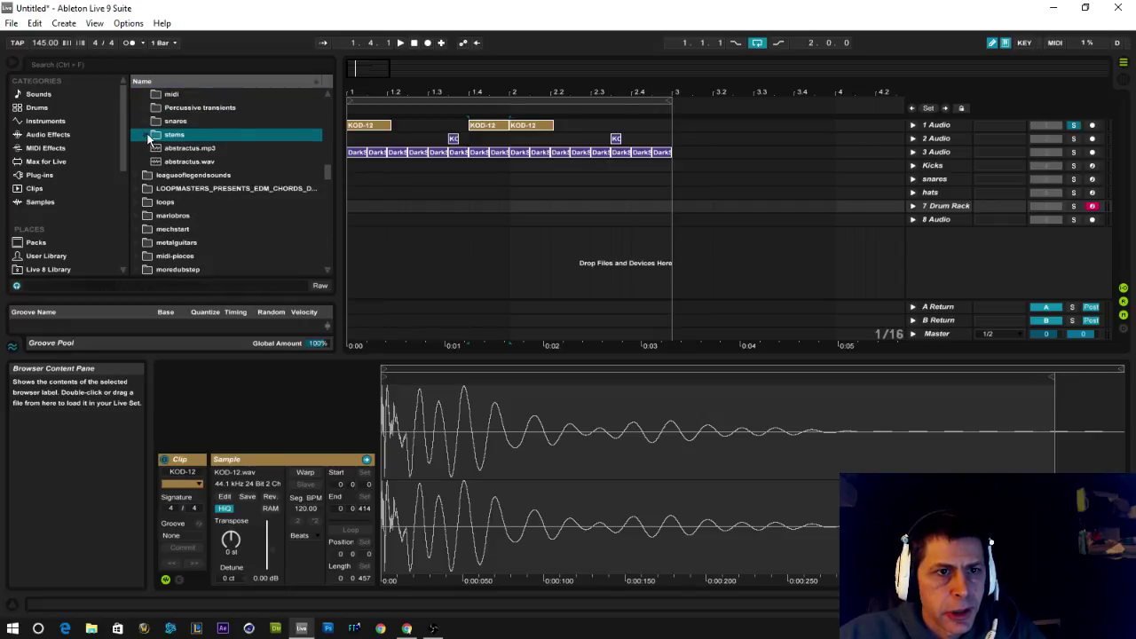
pyautogui.scroll(1, 146, 130)
pyautogui.click(147, 134)
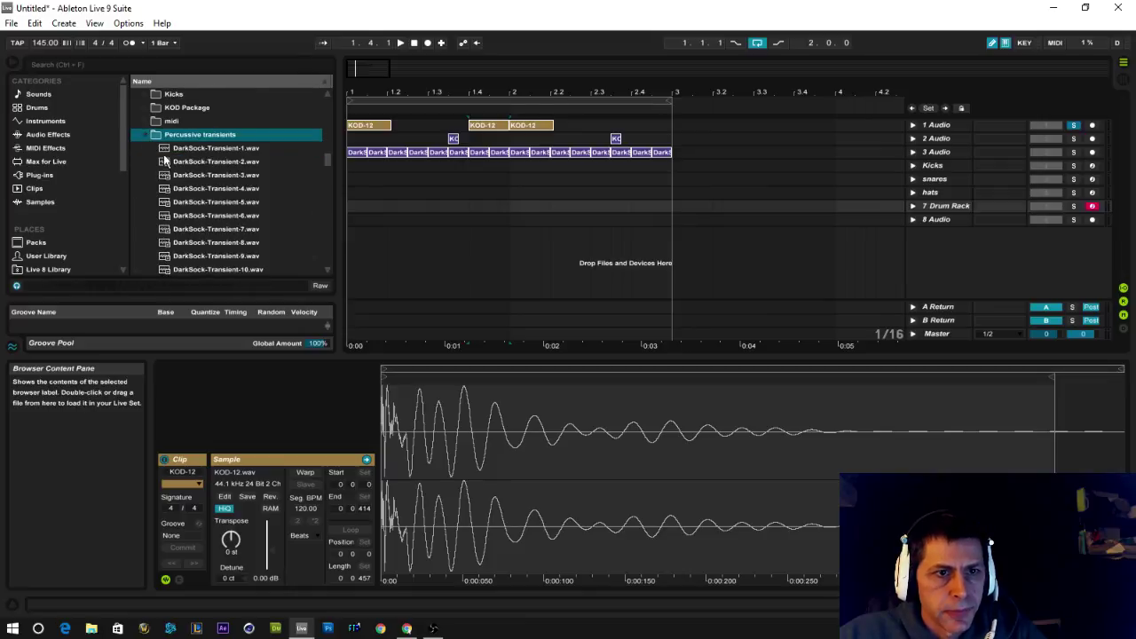
# Preview the DarkSock-Transient samples in the Percussive transients folder one after another, up to DarkSock-Transient-11.wav
pyautogui.click(164, 148)
pyautogui.click(164, 176)
pyautogui.press('Down')
pyautogui.press('Down')
pyautogui.press('Down')
pyautogui.press('Down')
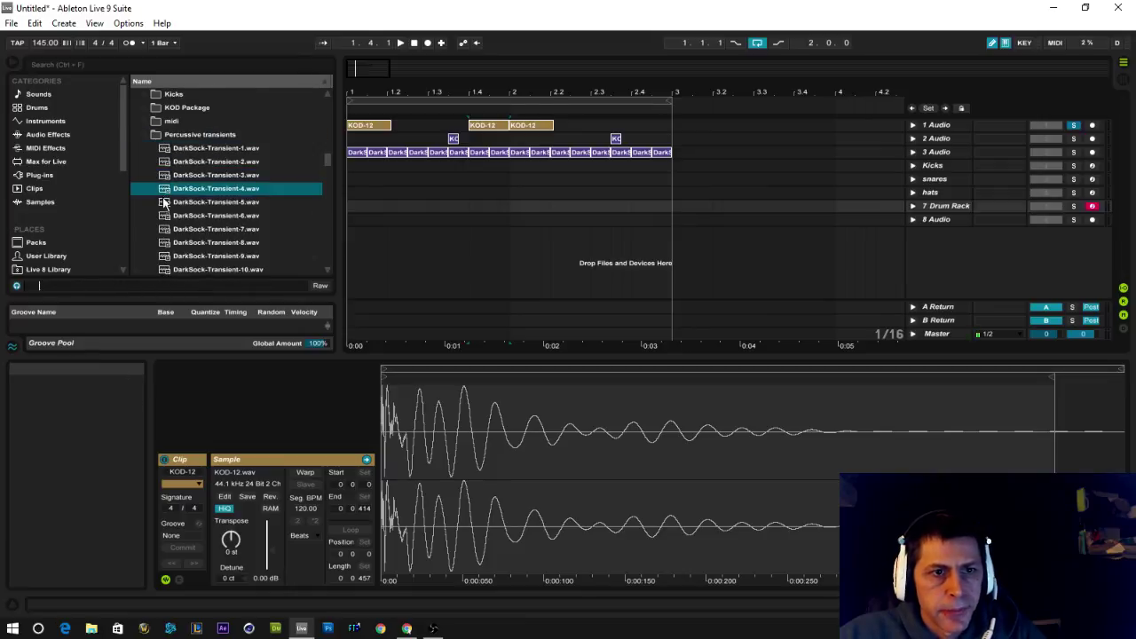
pyautogui.press('Down')
pyautogui.press('Down')
pyautogui.press('Down')
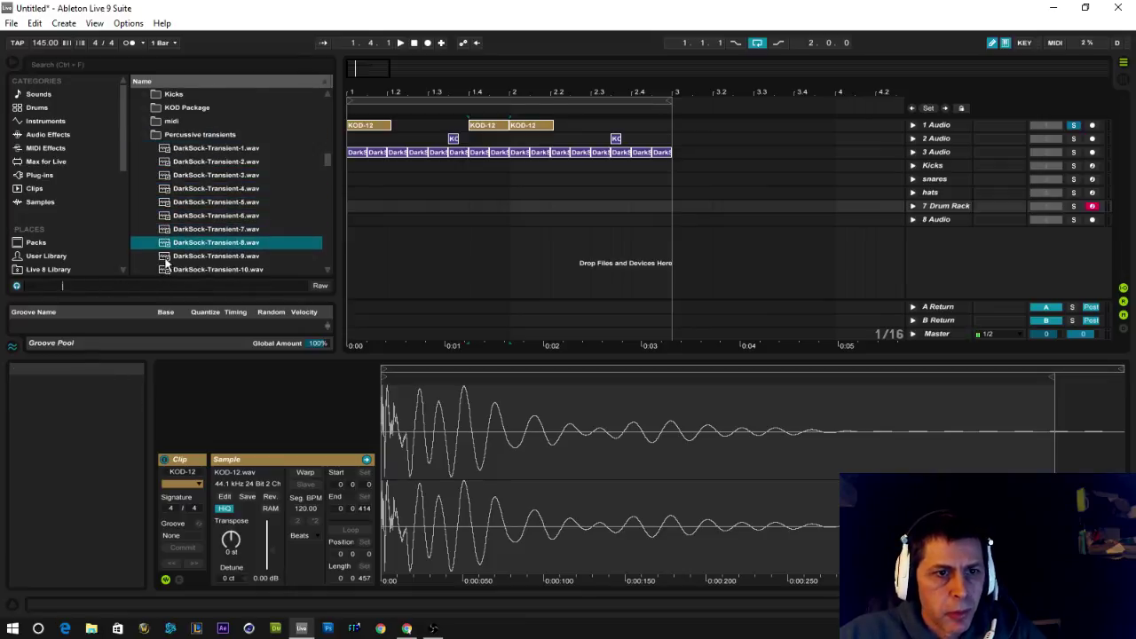
pyautogui.press('Down')
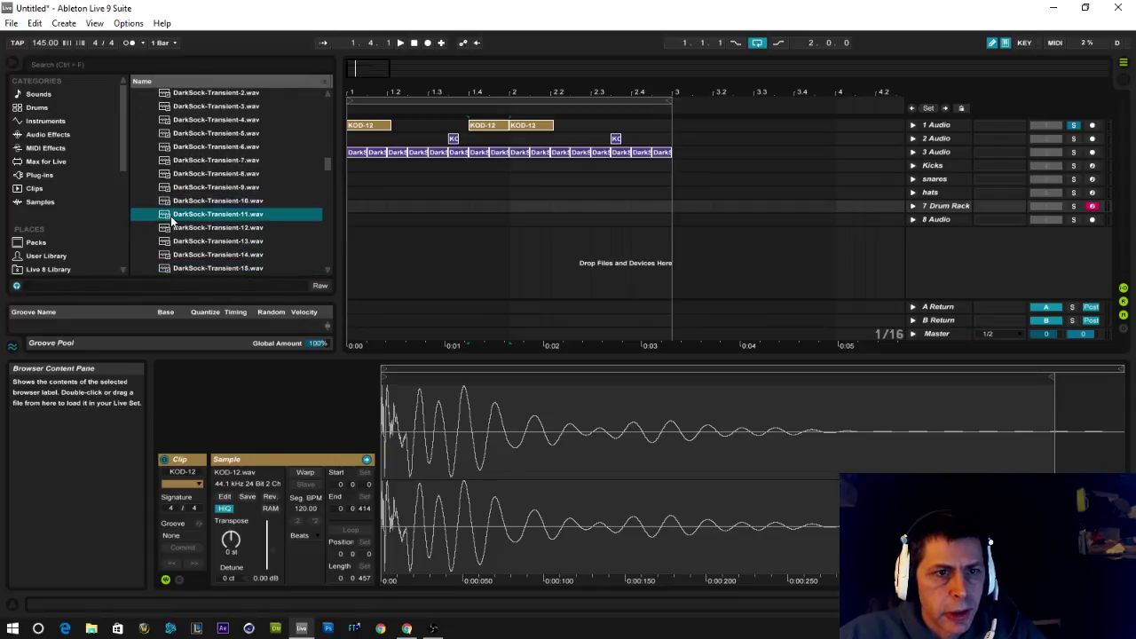
pyautogui.press('Down')
# Replay DarkSock-Transient-10.wav, DarkSock-Transient-7.wav and DarkSock-Transient-8.wav to compare their sounds
pyautogui.click(161, 203)
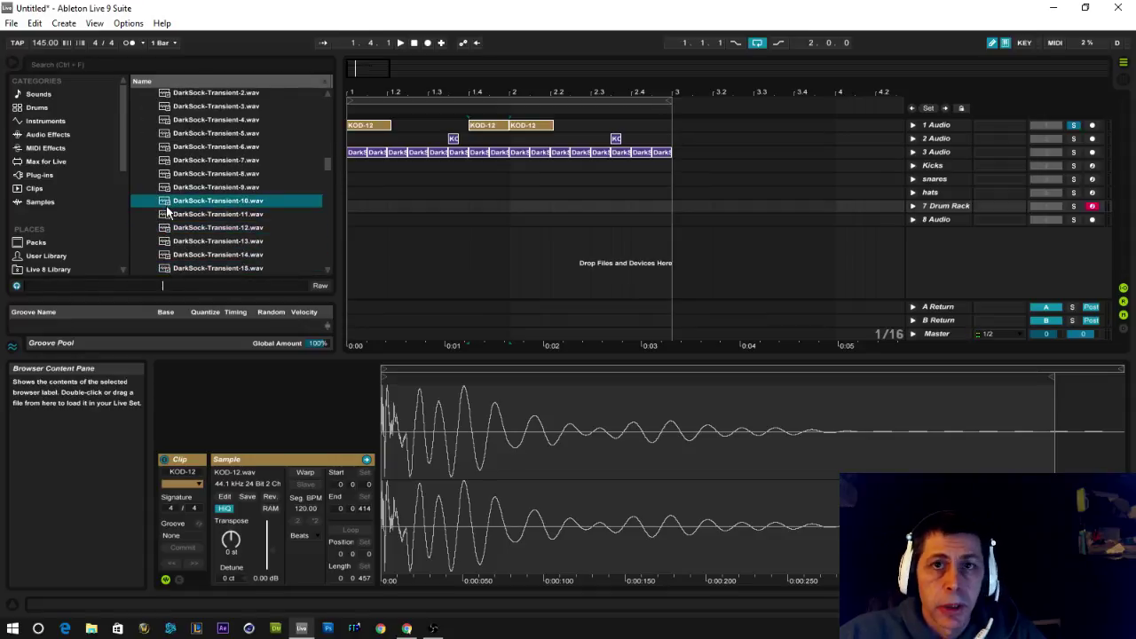
pyautogui.click(166, 163)
pyautogui.click(167, 175)
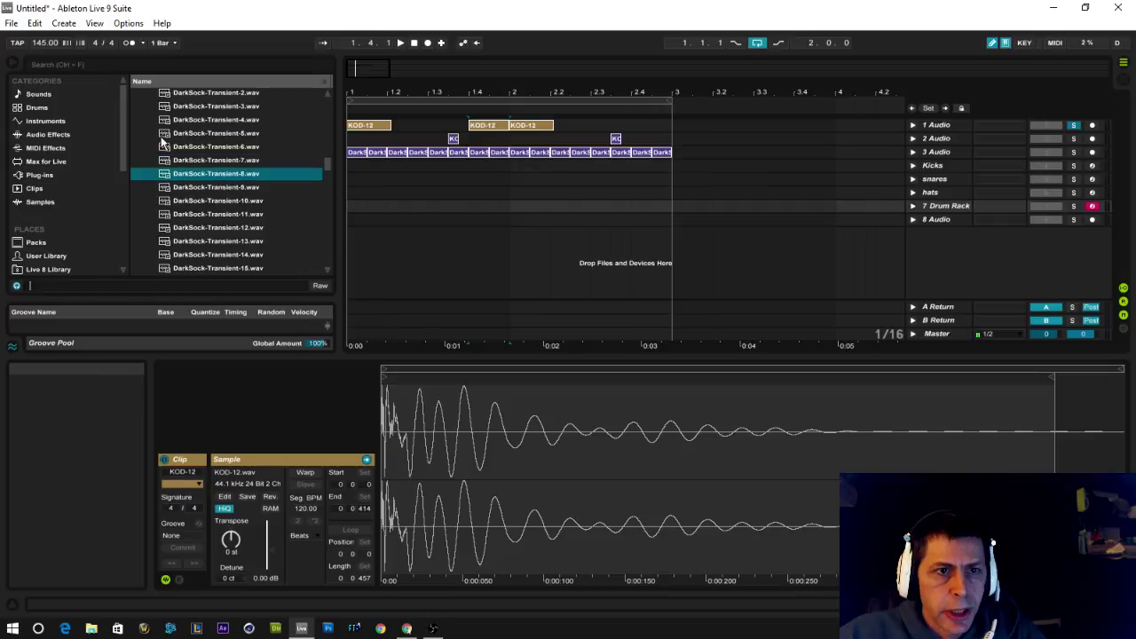
# Preview DarkSock-Transient-6.wav and DarkSock-Transient-14.wav, and return the stopped transport to the start of the arrangement
pyautogui.click(161, 147)
pyautogui.click(165, 254)
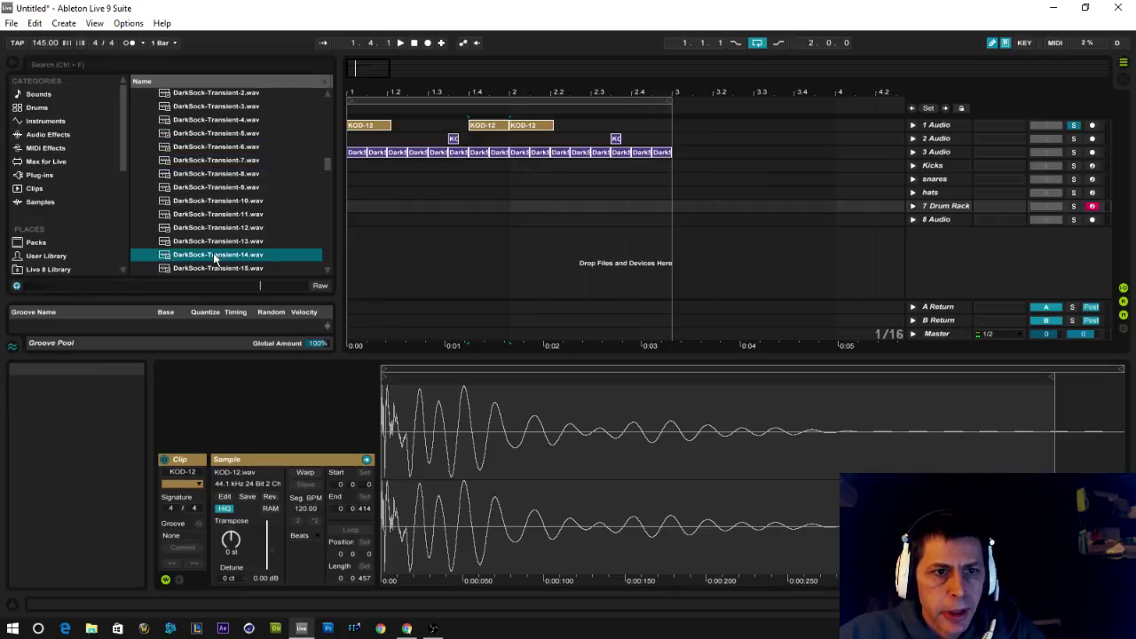
pyautogui.click(414, 45)
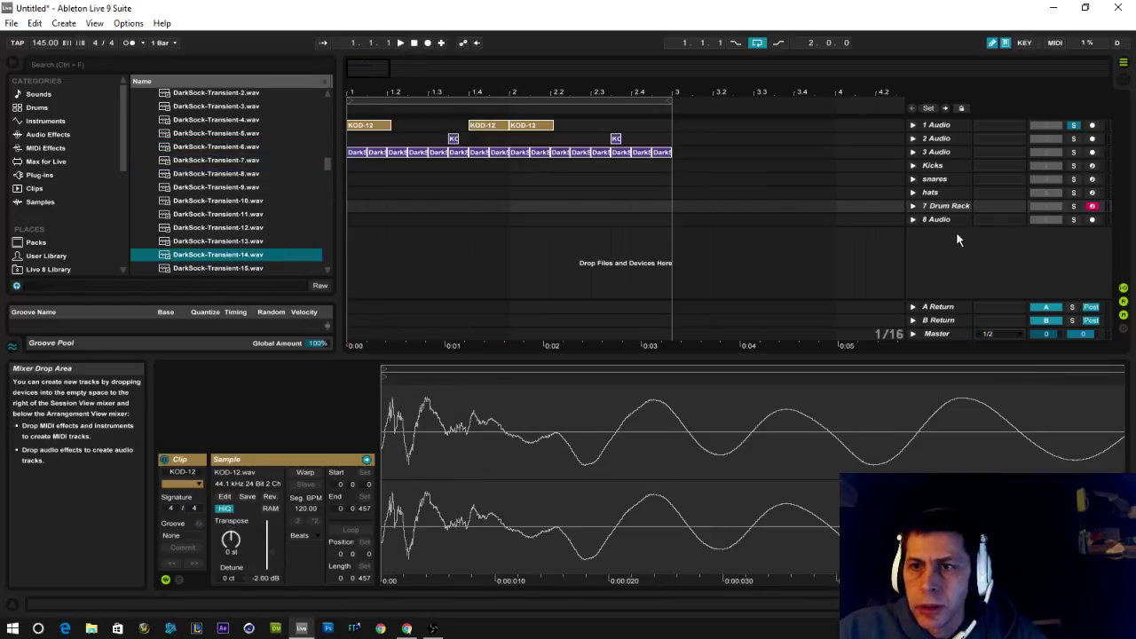
pyautogui.click(944, 242)
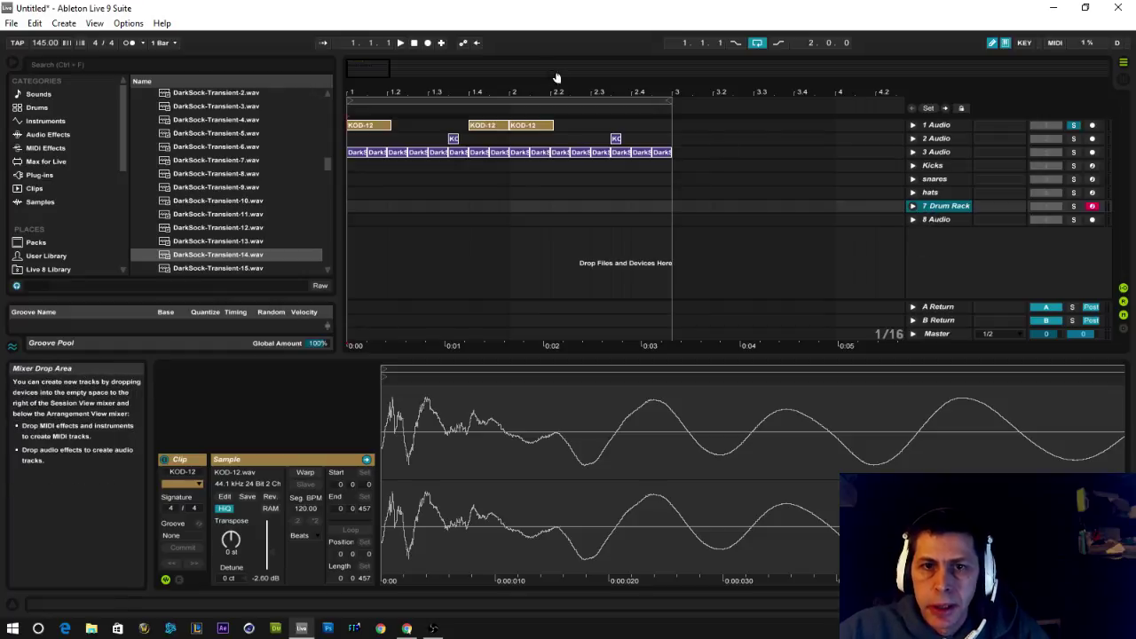
# Unfold and refold tracks 1 Audio, 2 Audio and 3 Audio one after another to check them
pyautogui.click(915, 126)
pyautogui.click(914, 126)
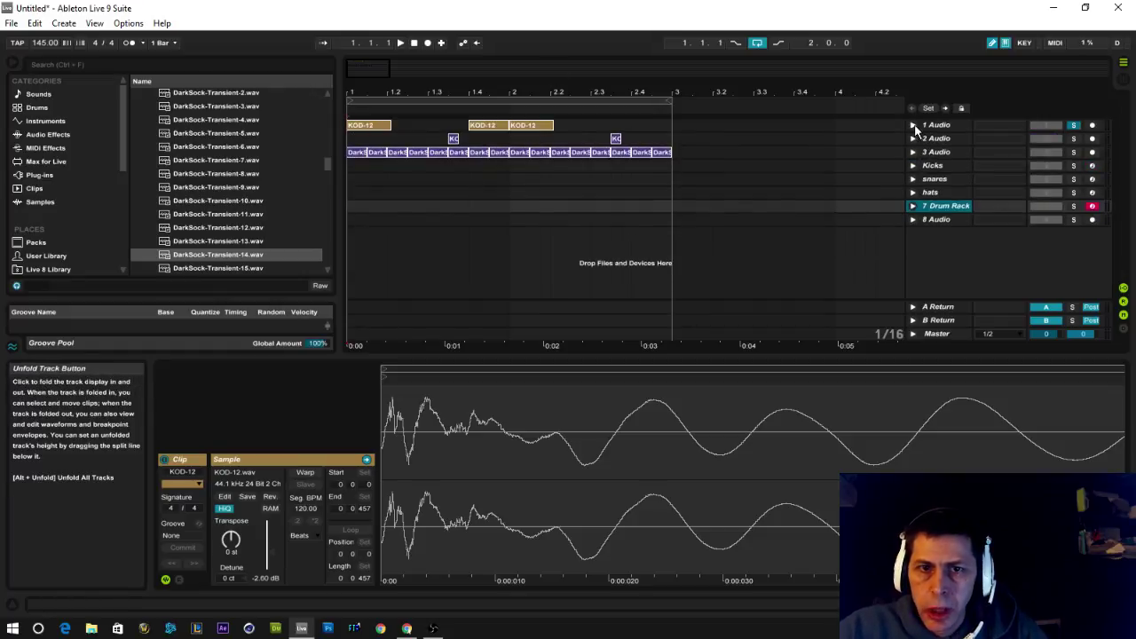
pyautogui.click(914, 140)
pyautogui.click(914, 139)
pyautogui.click(914, 153)
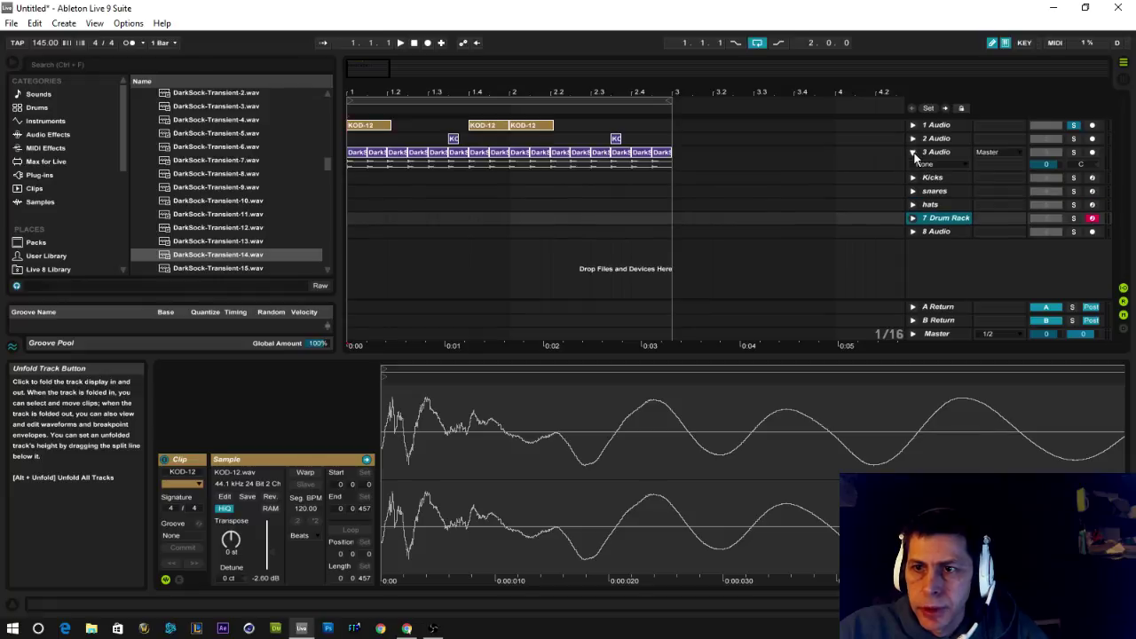
pyautogui.click(914, 153)
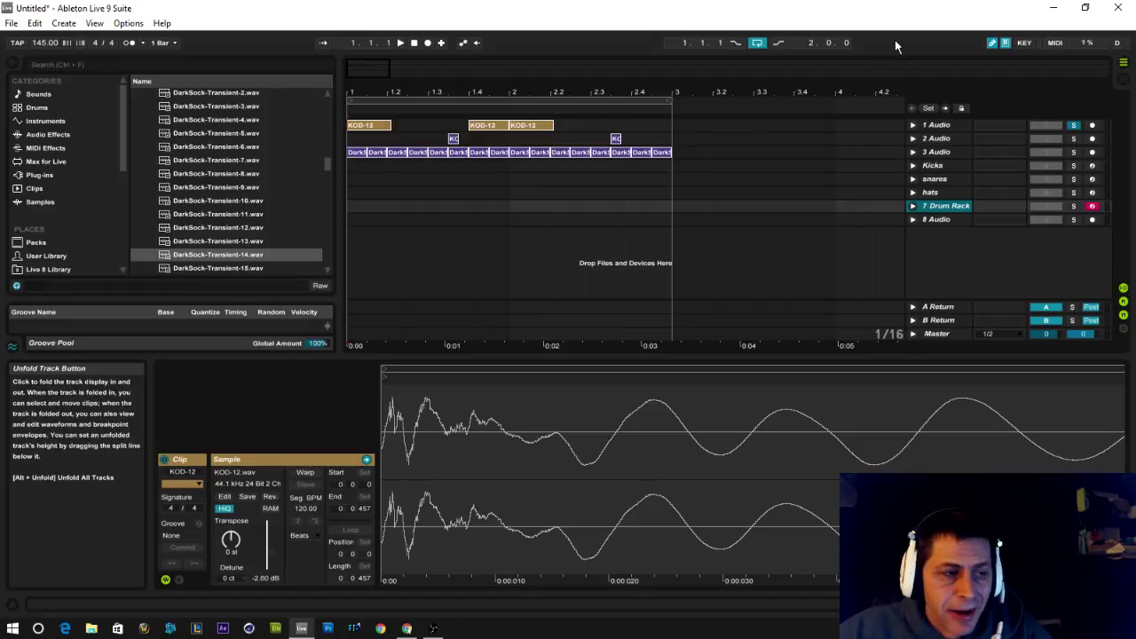
# Open the DarkSock clip at 1.3.3 on 3 Audio and examine the attack of its waveform up close
pyautogui.click(458, 154)
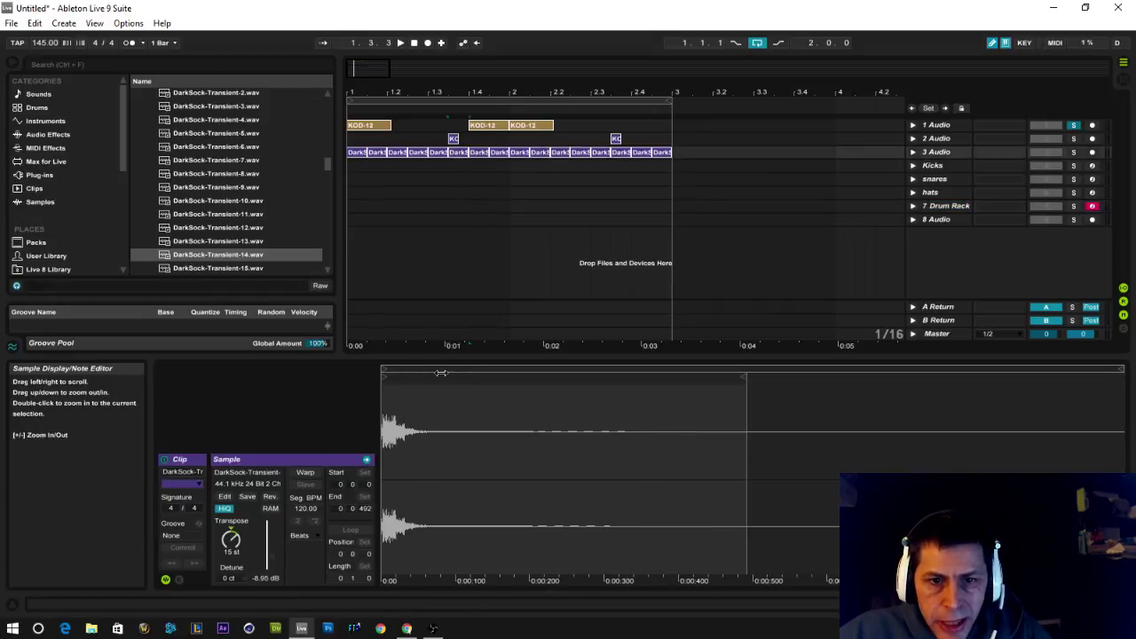
pyautogui.moveTo(441, 373); pyautogui.dragTo(441, 419)
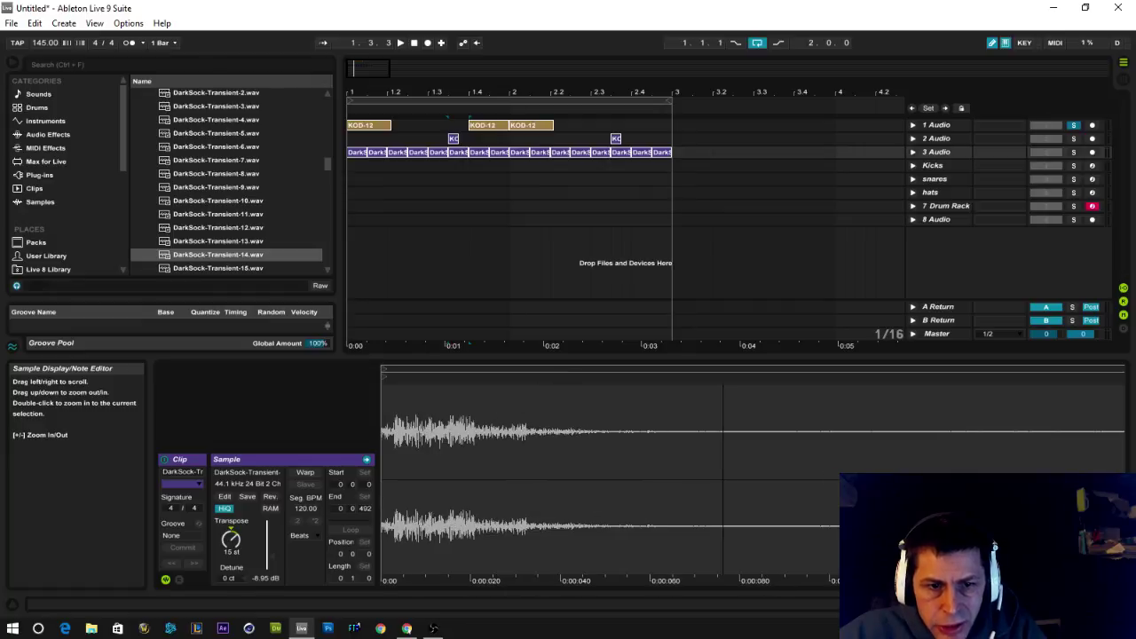
pyautogui.moveTo(722, 390); pyautogui.dragTo(722, 379)
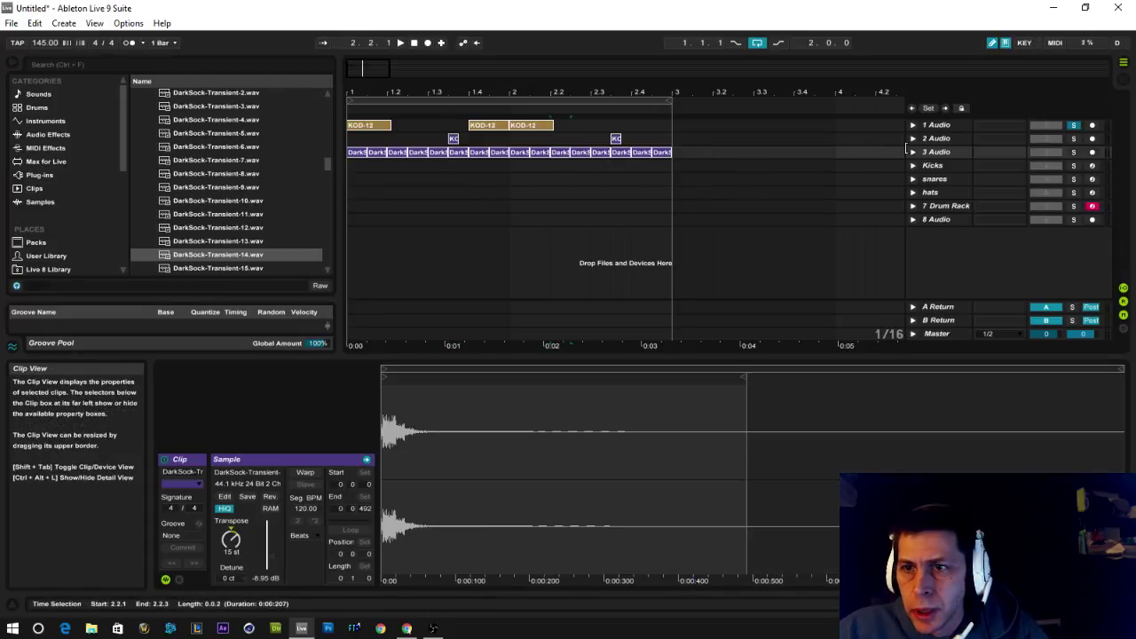
# Check the device chain of 3 Audio and replay DarkSock-Transient-14.wav from the sample browser
pyautogui.click(941, 152)
pyautogui.doubleClick(943, 154)
pyautogui.click(558, 151)
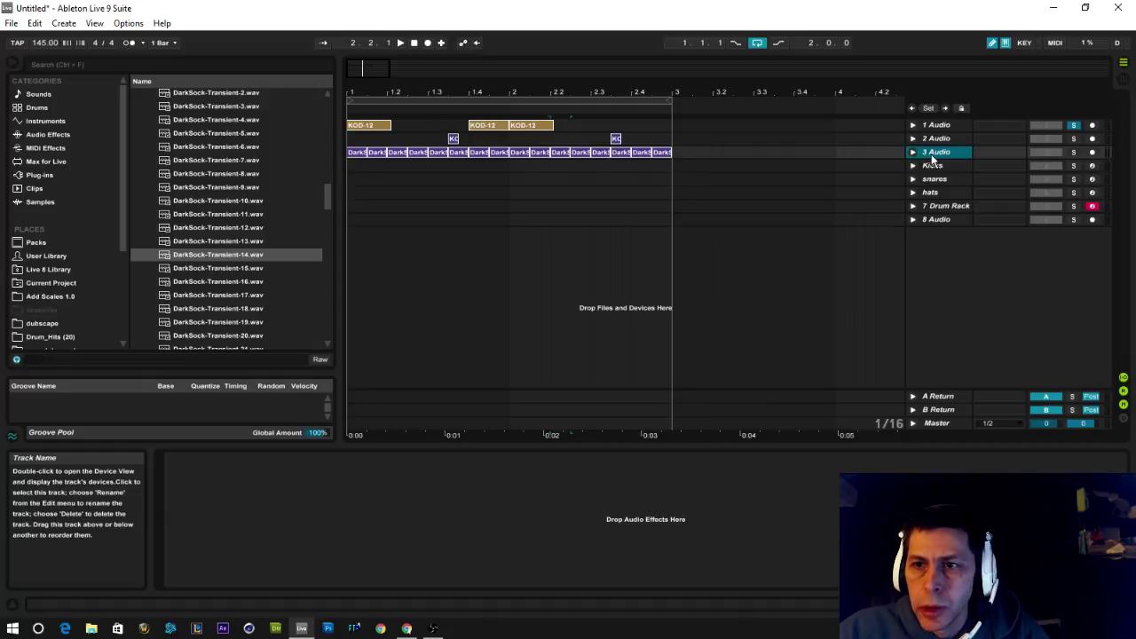
pyautogui.scroll(1, 221, 281)
pyautogui.click(213, 268)
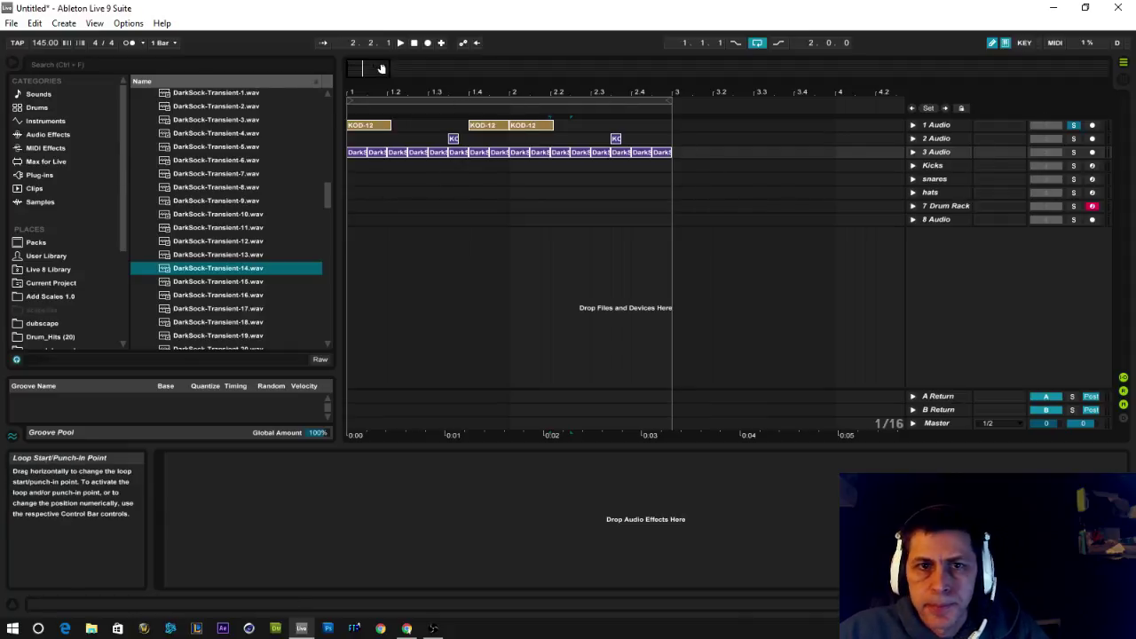
pyautogui.click(661, 155)
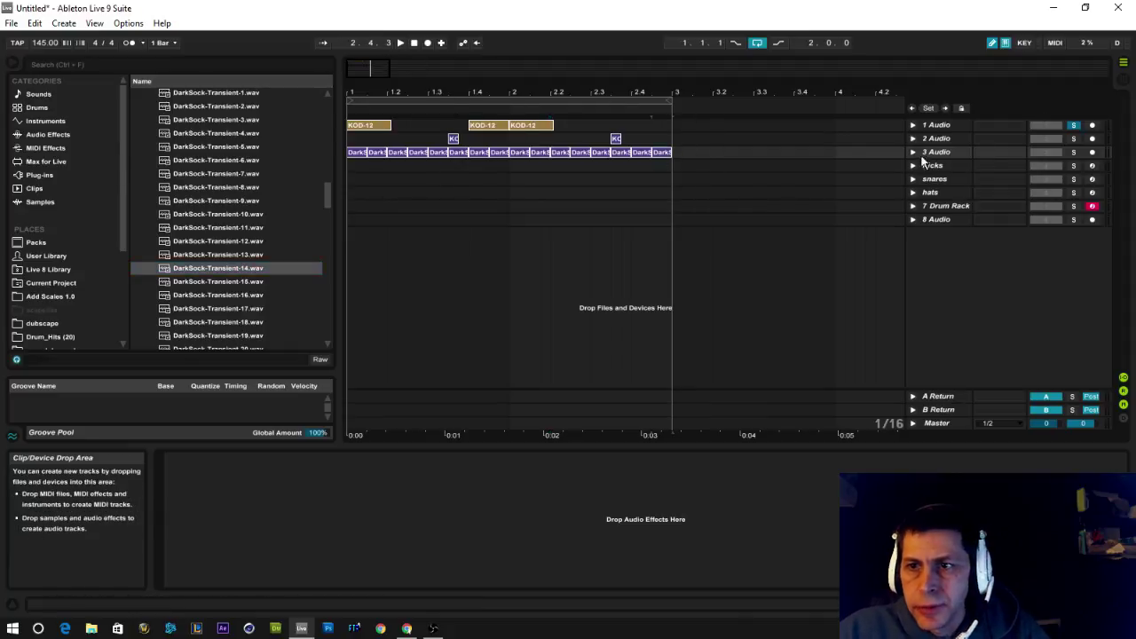
# Solo track 3 Audio and arm it for recording
pyautogui.click(939, 152)
pyautogui.click(1072, 152)
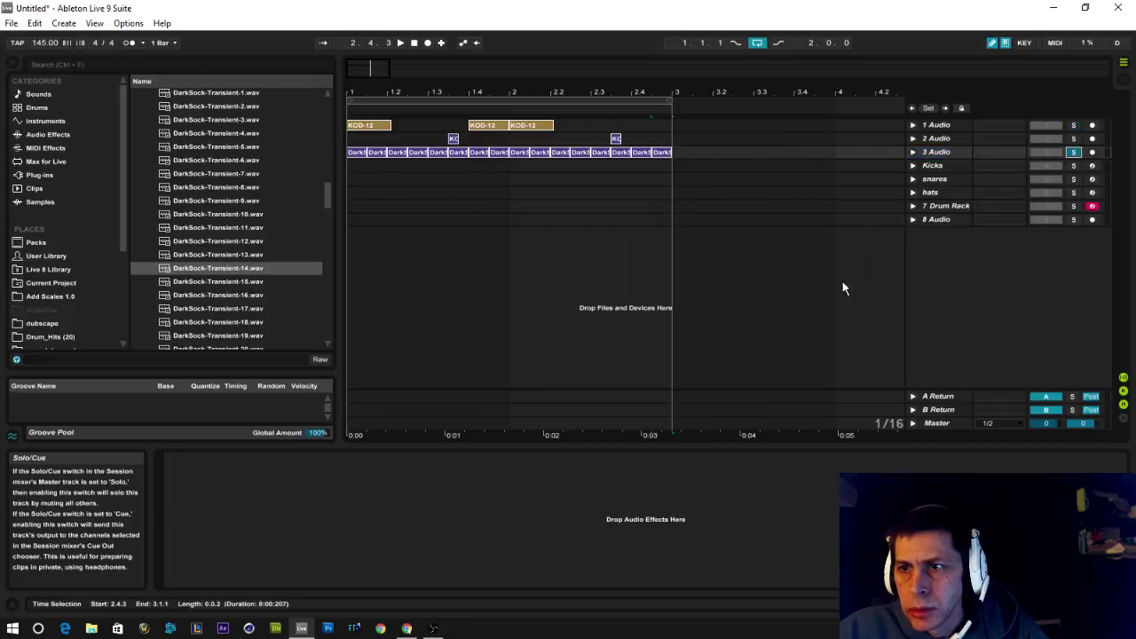
pyautogui.click(1073, 152)
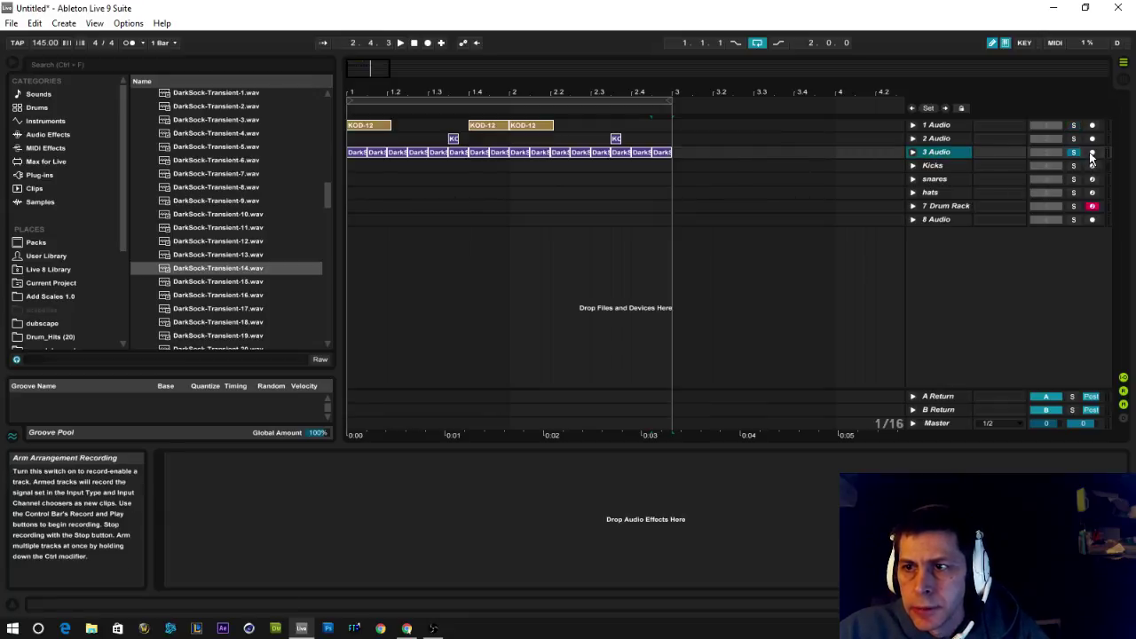
pyautogui.click(1091, 153)
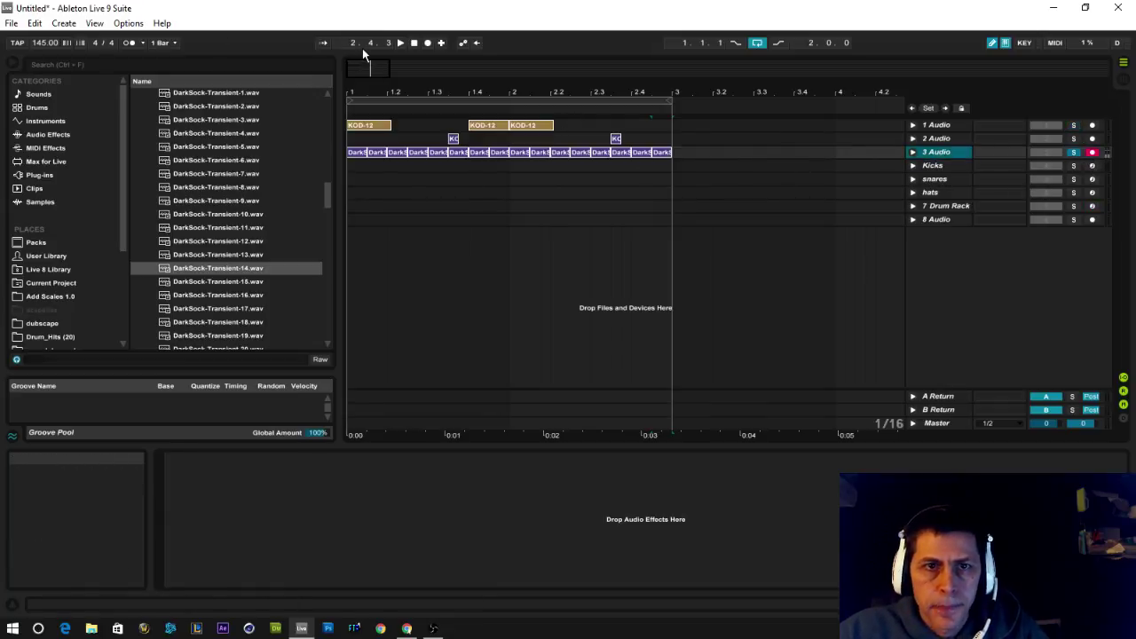
# Find EQ Eight among the audio effects and add it to track 3 Audio
pyautogui.scroll(-2, 124, 191)
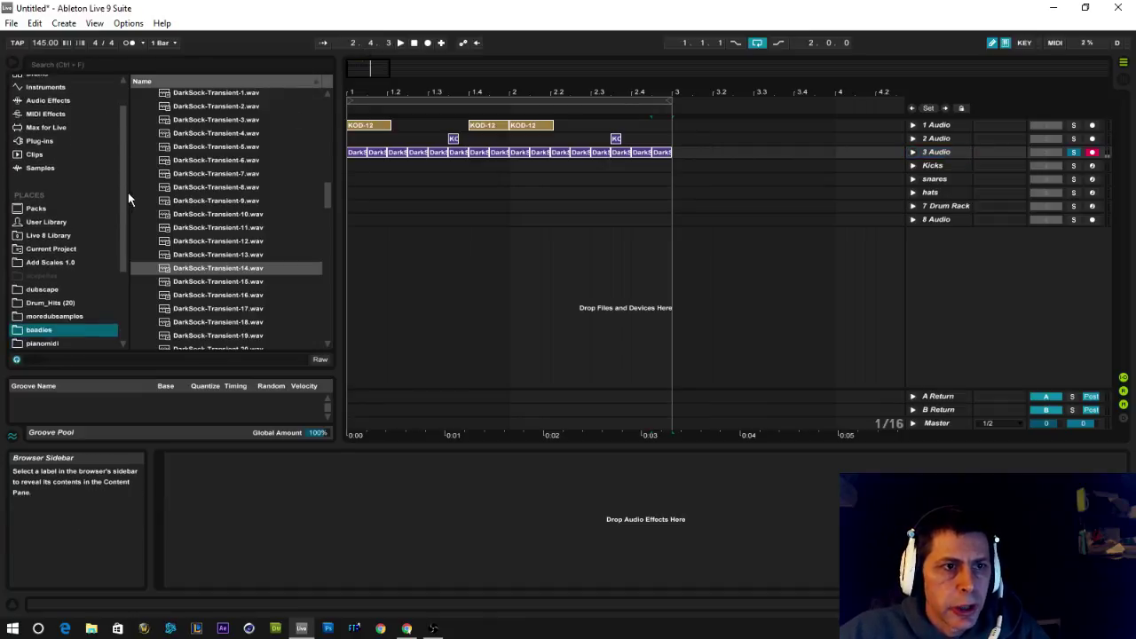
pyautogui.scroll(2, 80, 178)
pyautogui.click(24, 135)
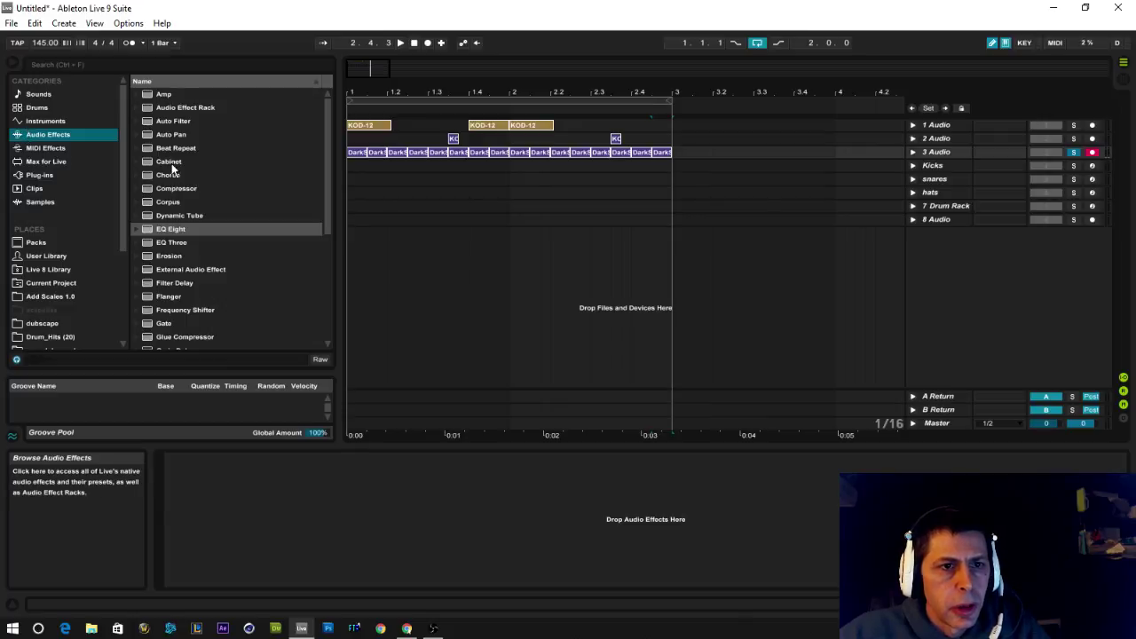
pyautogui.click(151, 233)
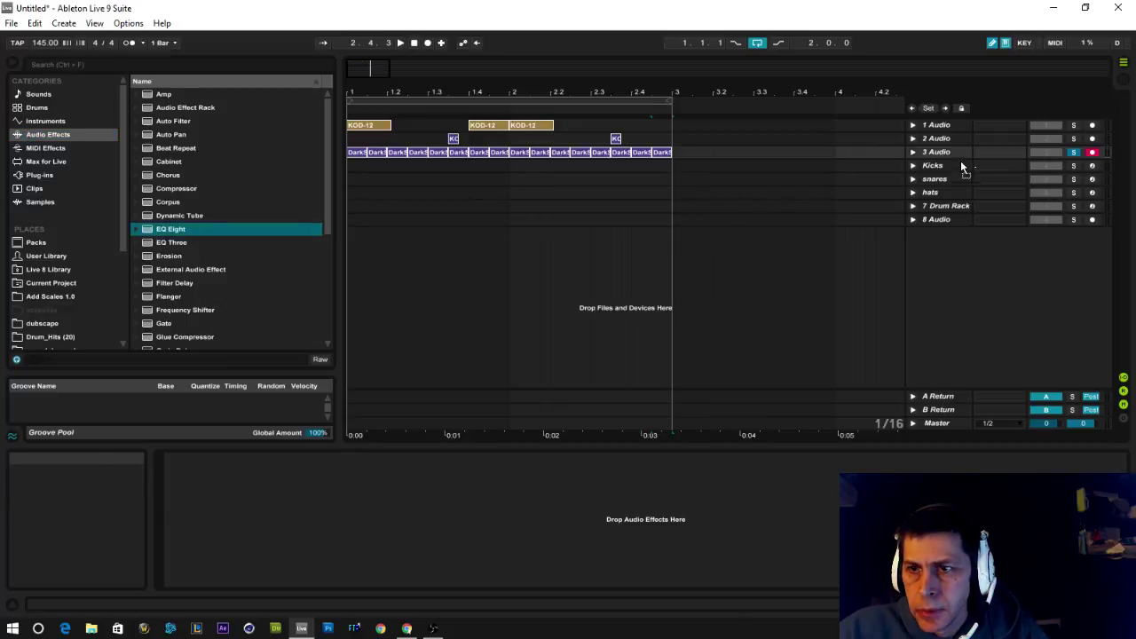
# Uncover the frequency range chart on the desktop for reference, and maximize the window again
pyautogui.moveTo(661, 9); pyautogui.dragTo(604, 124)
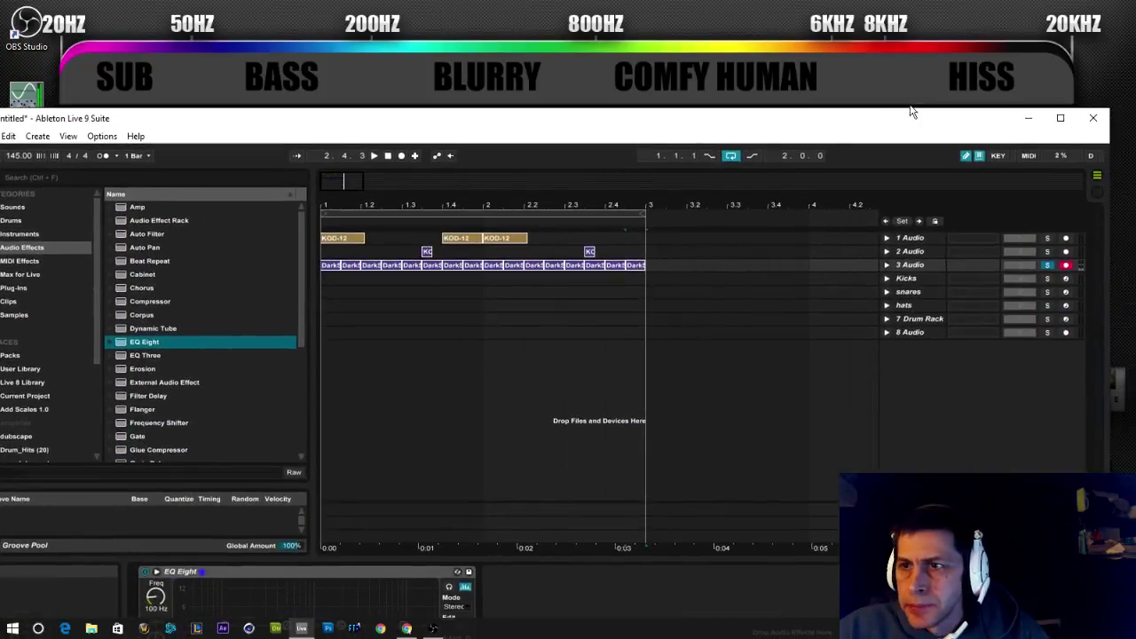
pyautogui.click(1052, 121)
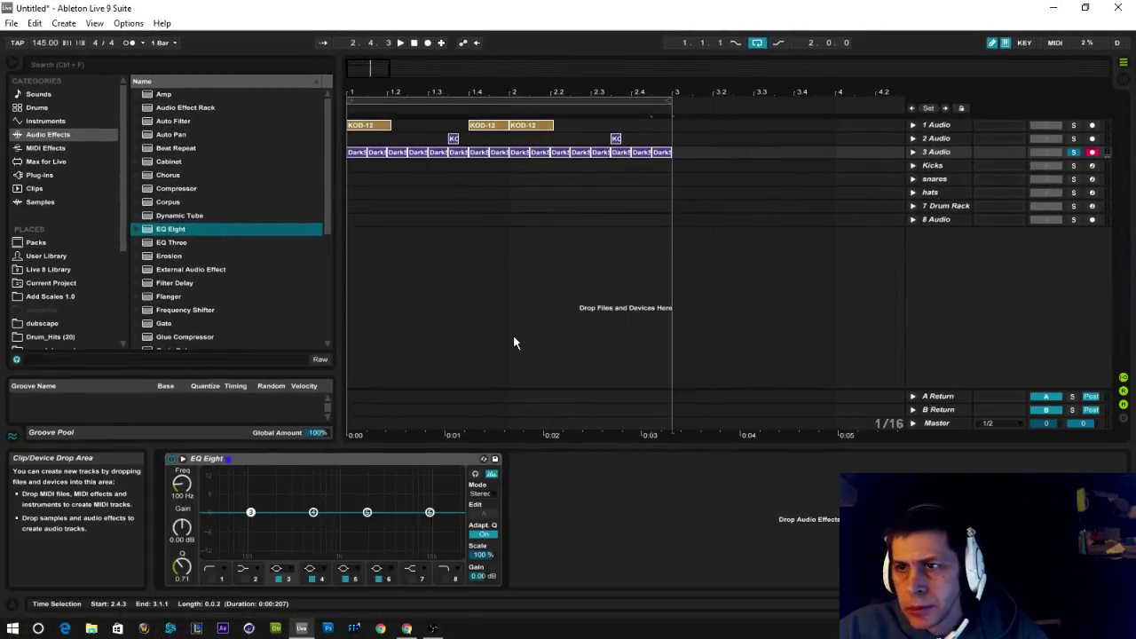
# Expand and enlarge the EQ Eight frequency display of 3 Audio and play the loop to examine its spectrum
pyautogui.click(943, 155)
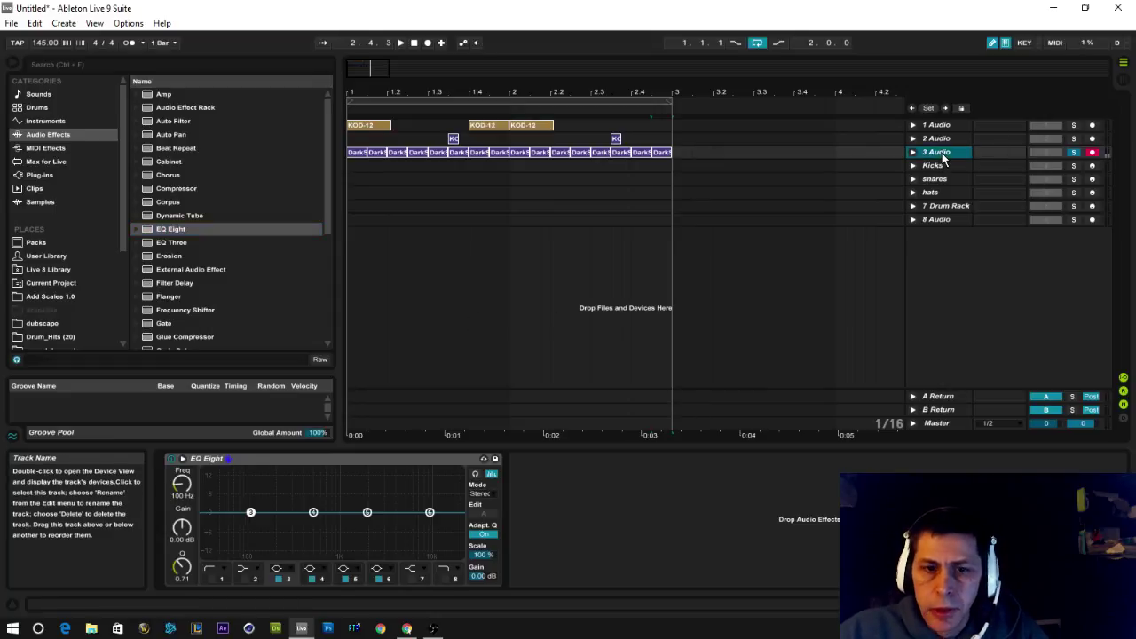
pyautogui.click(182, 458)
pyautogui.click(376, 113)
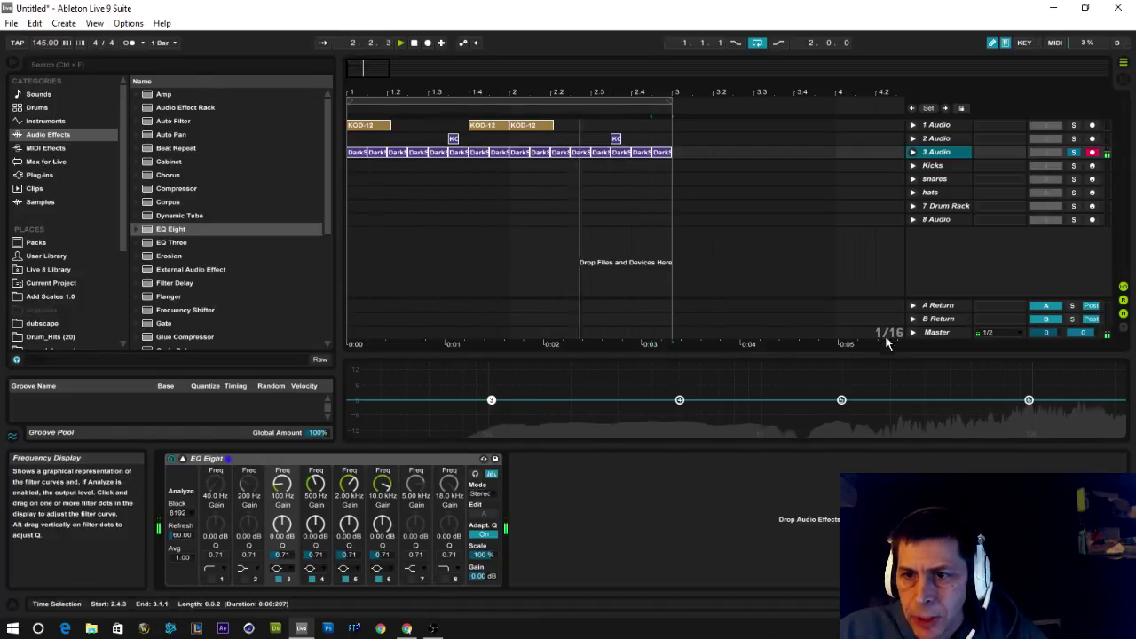
pyautogui.moveTo(877, 356); pyautogui.dragTo(870, 193)
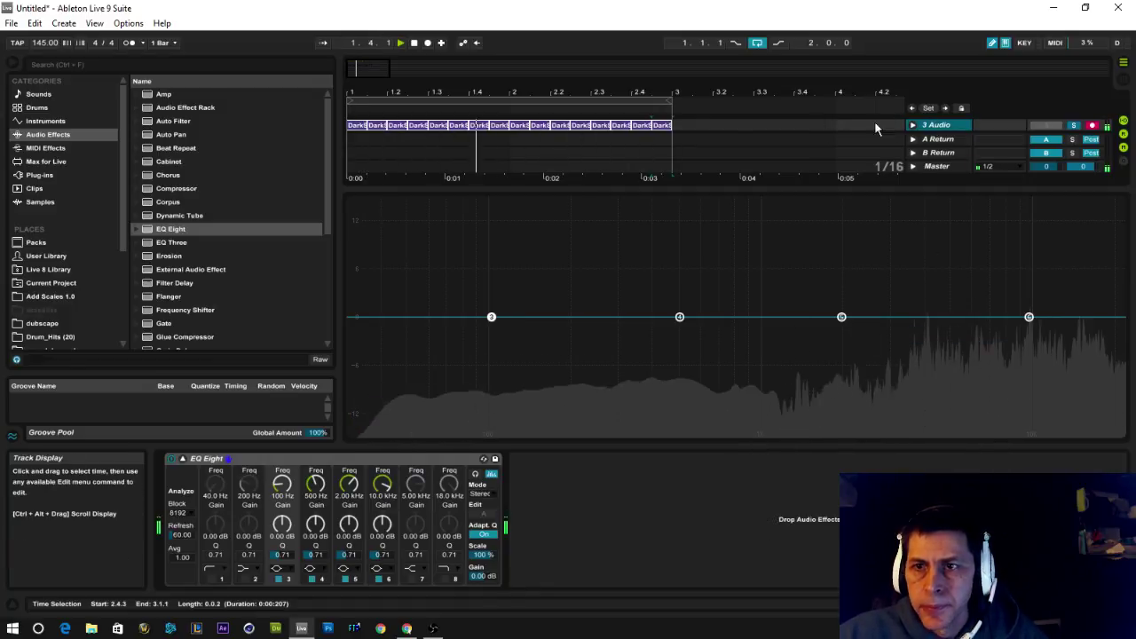
pyautogui.click(413, 43)
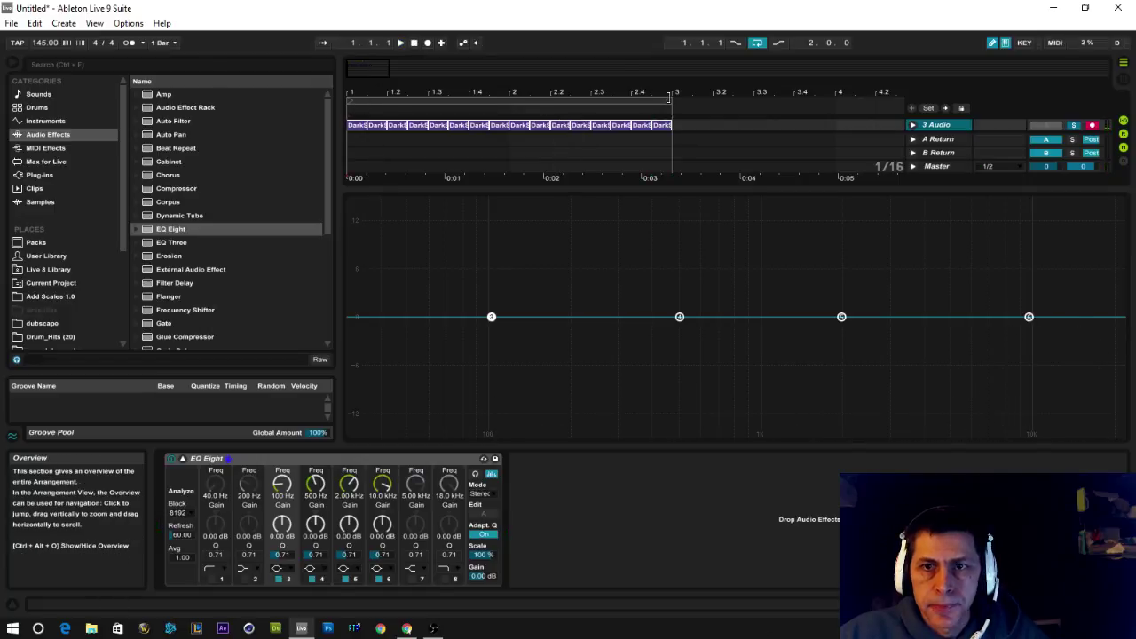
# Shorten the loop to the first beat and set the first DarkSock clip's transposition to 0 st
pyautogui.moveTo(668, 100); pyautogui.dragTo(390, 98)
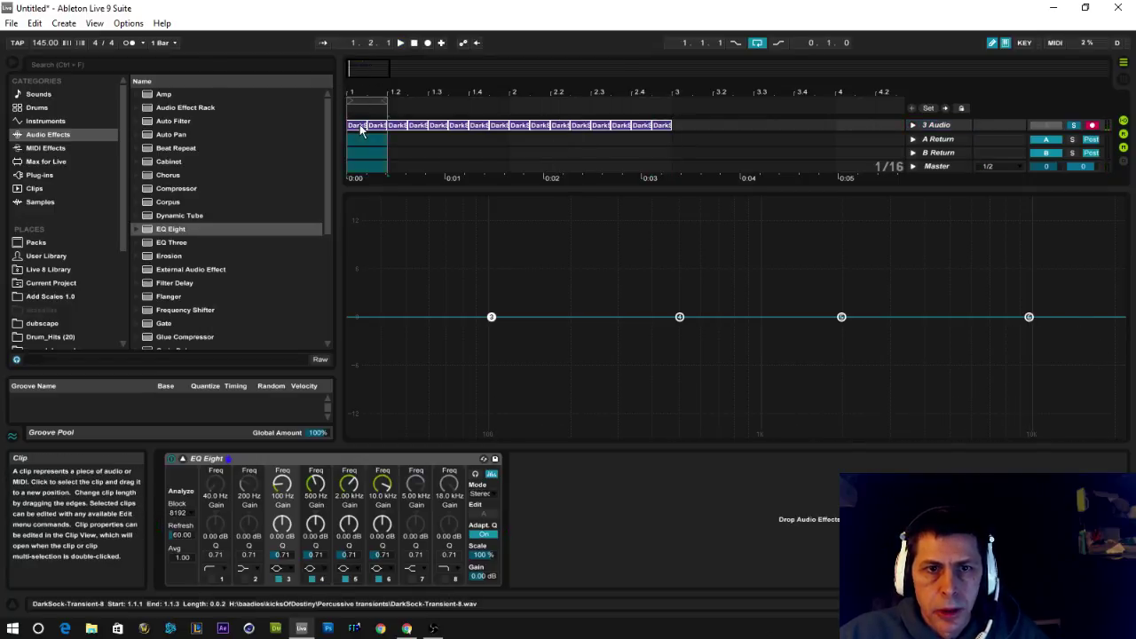
pyautogui.click(362, 127)
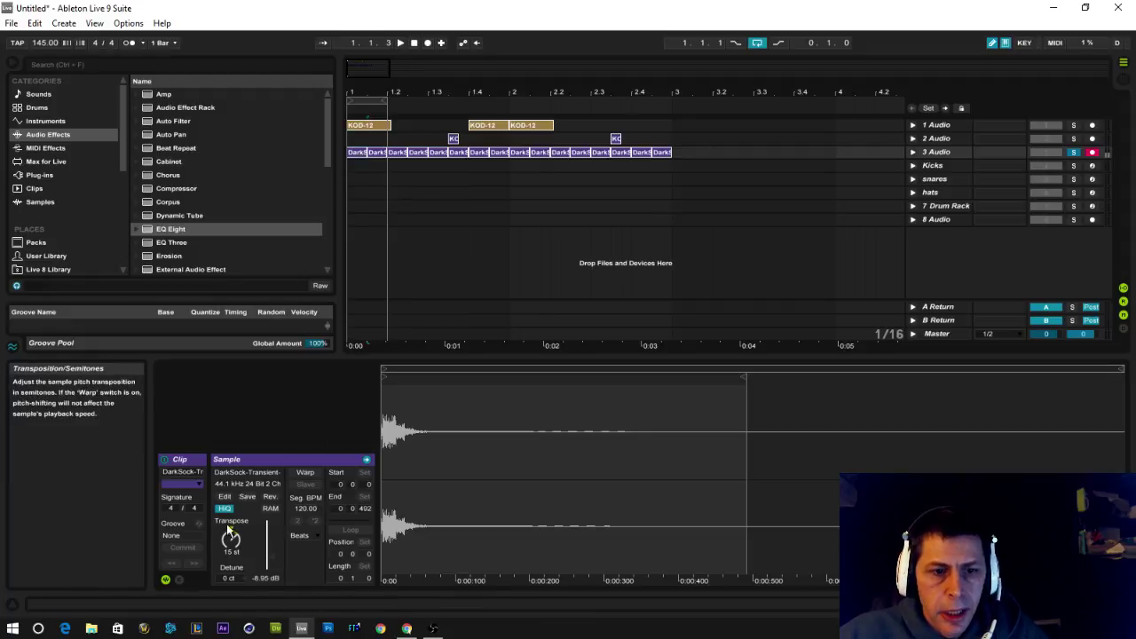
pyautogui.moveTo(231, 539); pyautogui.dragTo(231, 568)
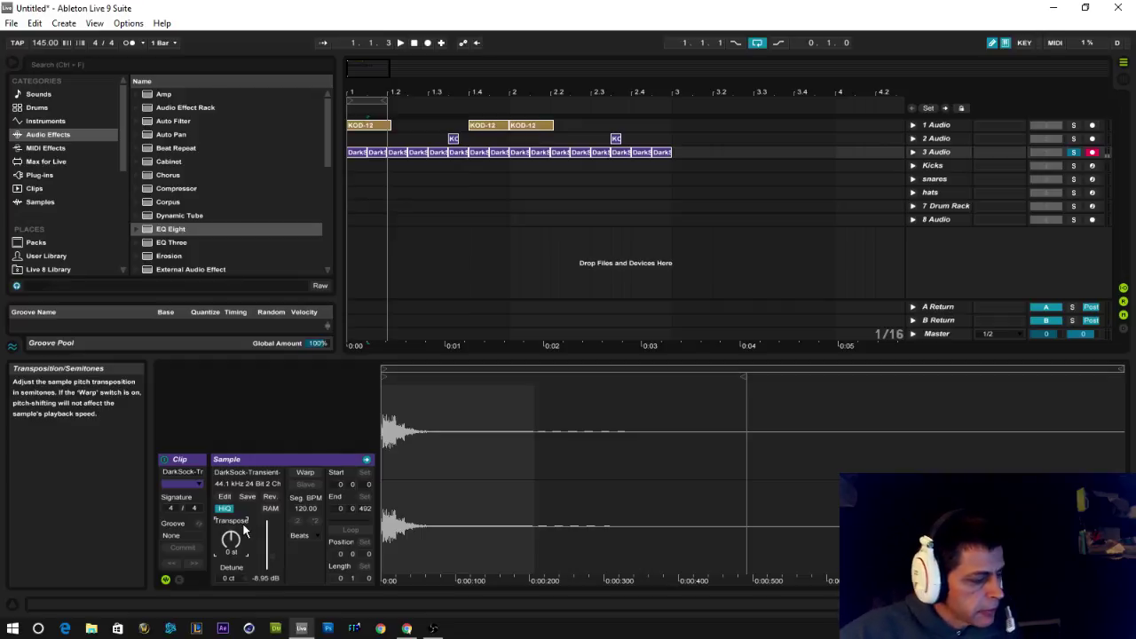
# Delete the second DarkSock clip on 3 Audio and play the one-beat loop with the EQ Eight spectrum open
pyautogui.click(373, 154)
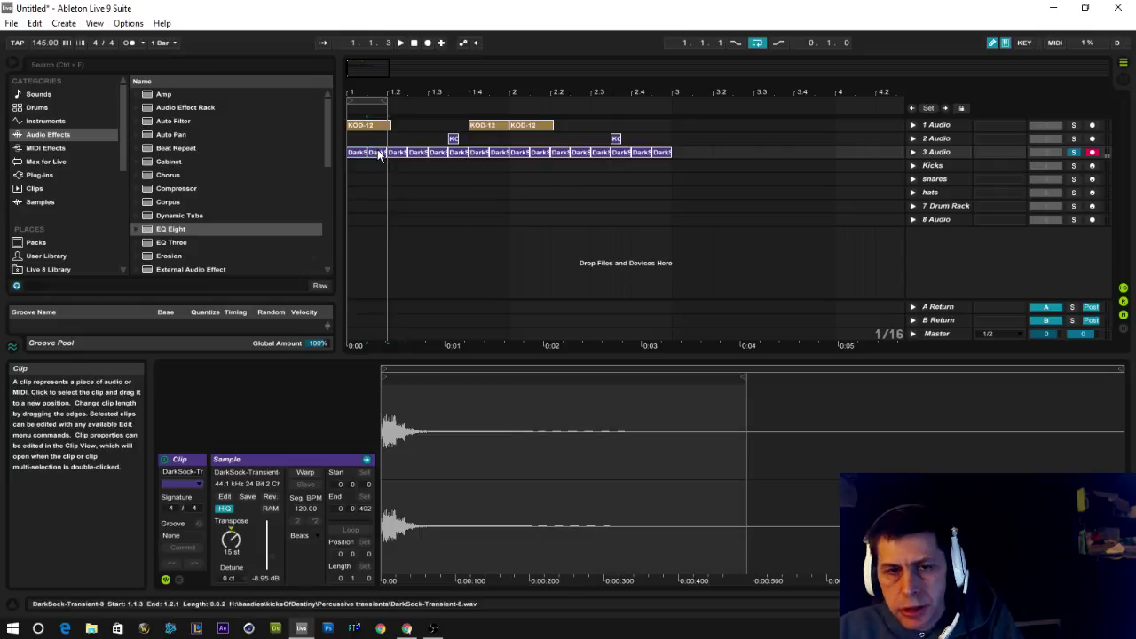
pyautogui.press('Delete')
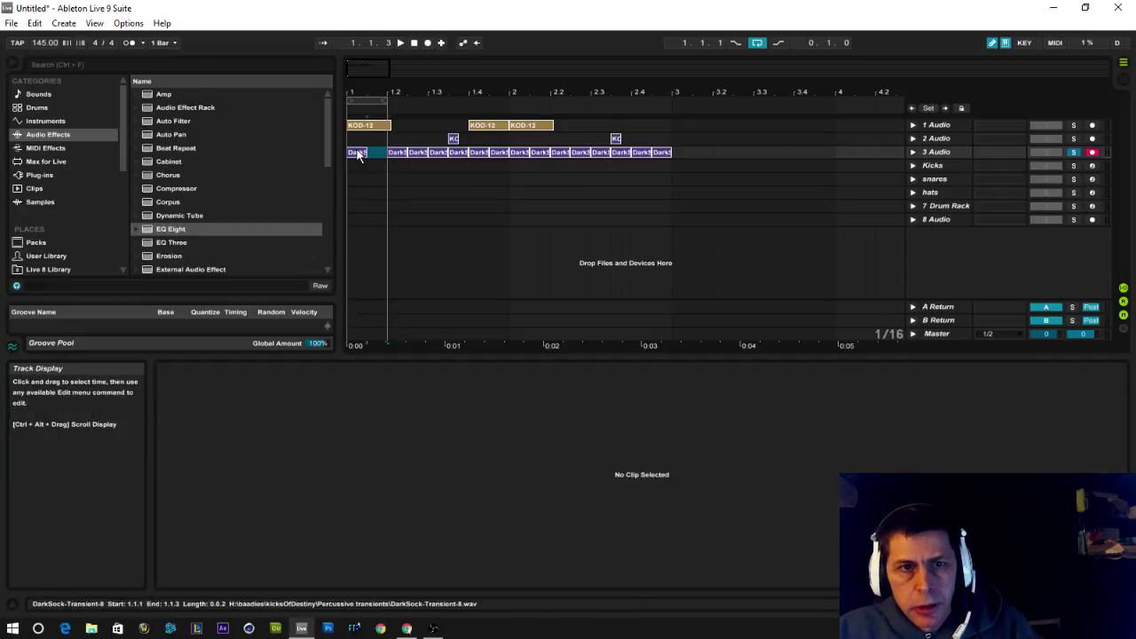
pyautogui.click(357, 153)
pyautogui.click(403, 42)
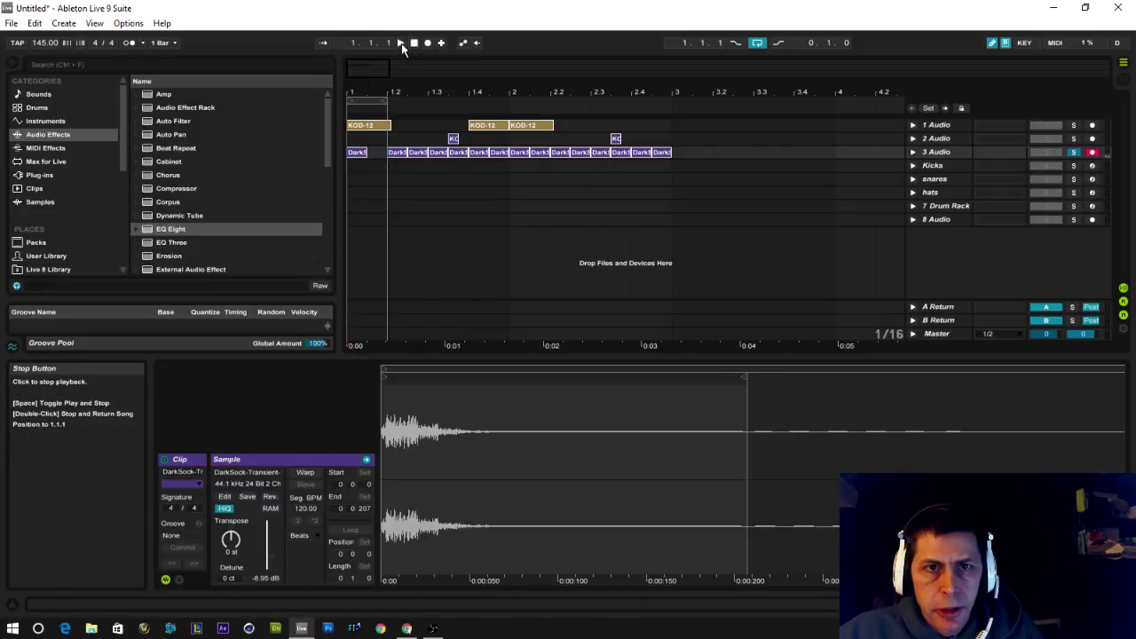
pyautogui.doubleClick(934, 153)
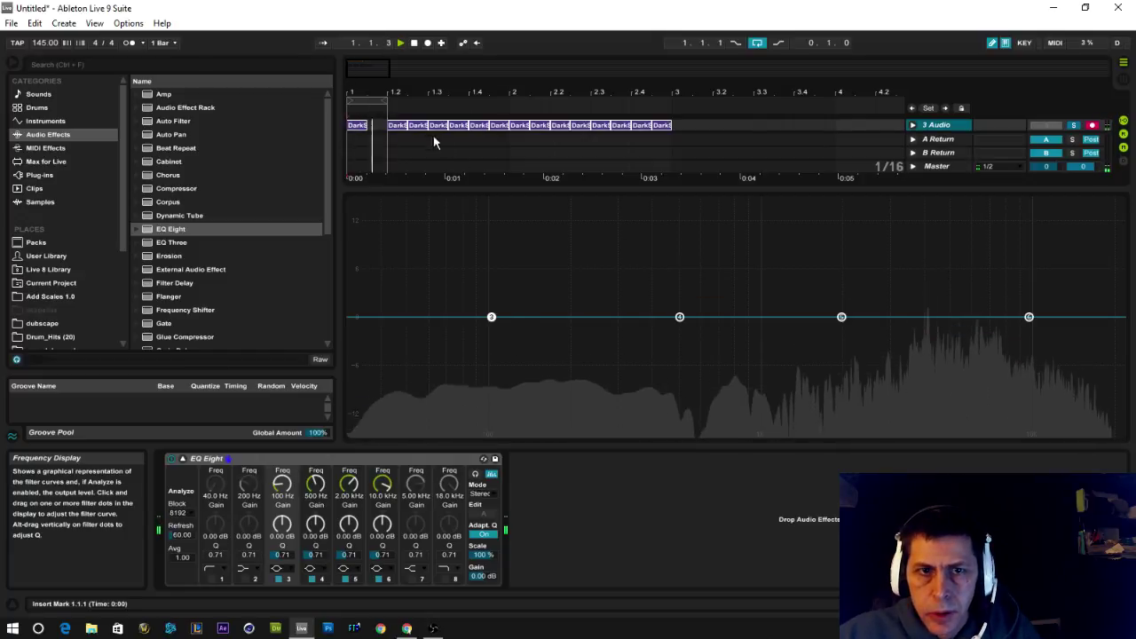
# Shift the loop to start at 1.1.3 to compare the next clip's spectrum, and return it to 1.1.1
pyautogui.moveTo(371, 104); pyautogui.dragTo(391, 104)
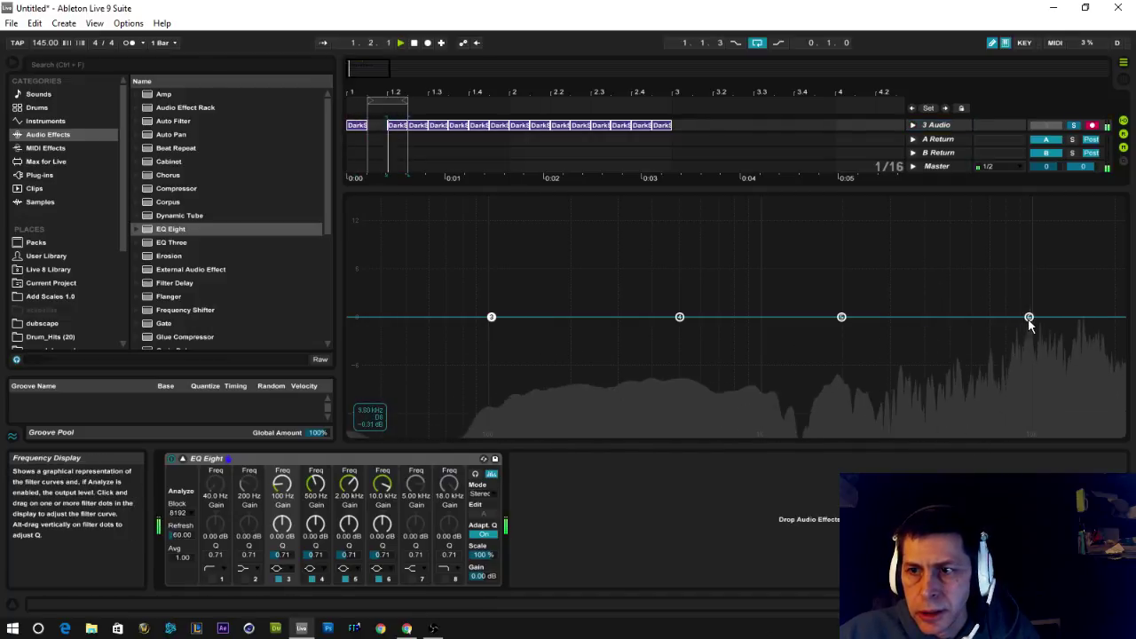
pyautogui.moveTo(379, 107); pyautogui.dragTo(358, 107)
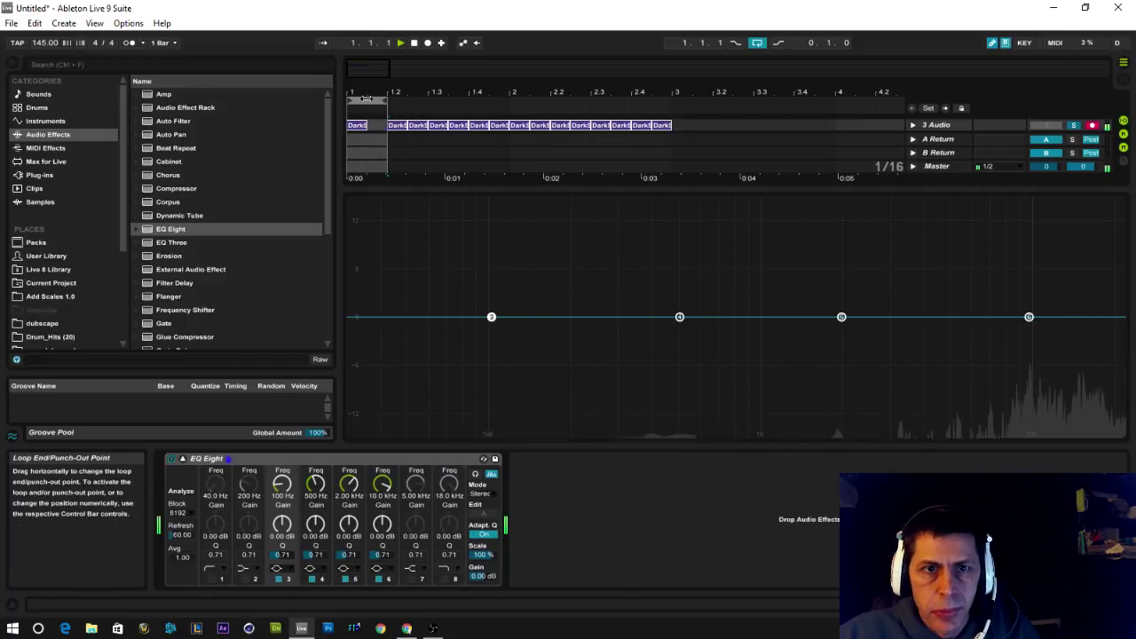
# Check the first DarkSock clip's sample settings, and return to 3 Audio's EQ Eight display to examine the spectrum
pyautogui.doubleClick(359, 125)
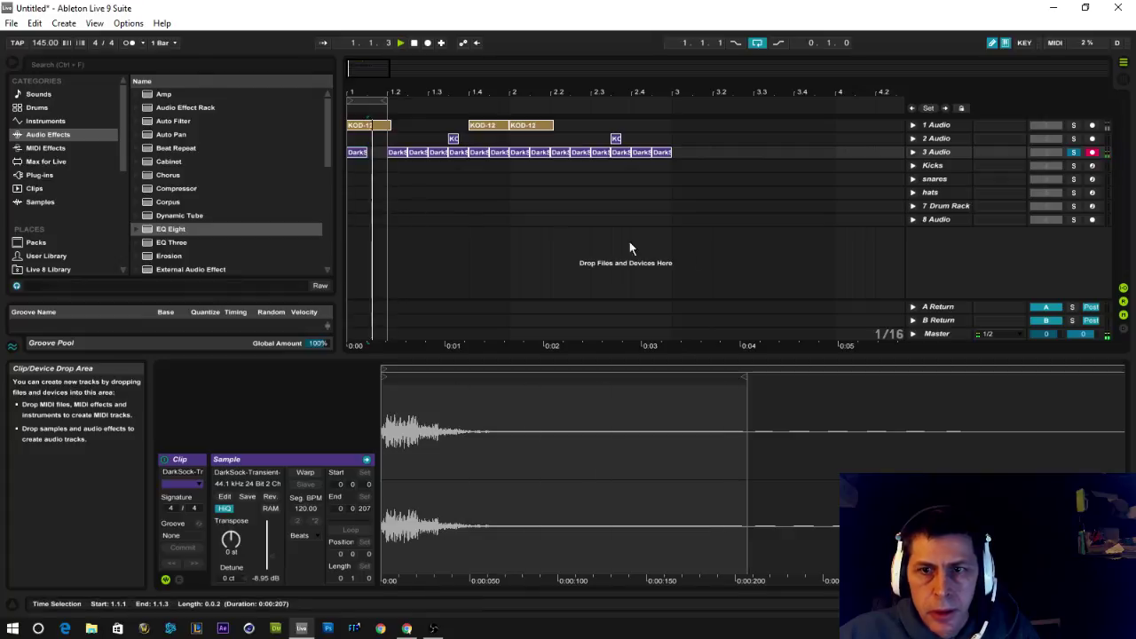
pyautogui.click(946, 152)
pyautogui.doubleClick(945, 149)
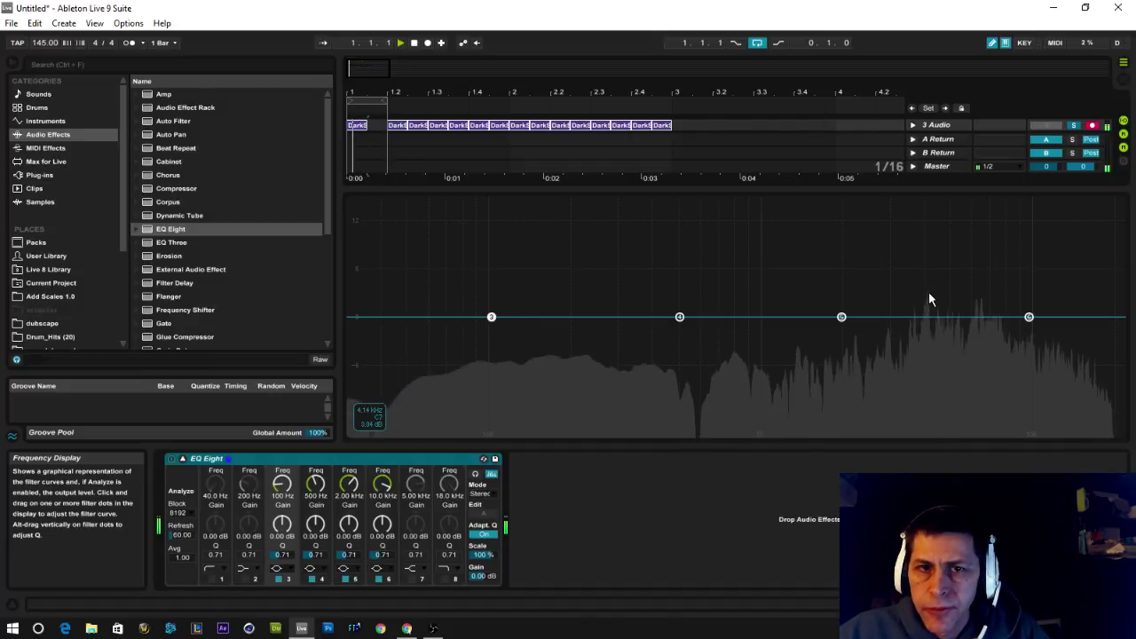
# Transpose the first DarkSock clip on 3 Audio to 2 st and examine its spectrum in EQ Eight
pyautogui.click(932, 124)
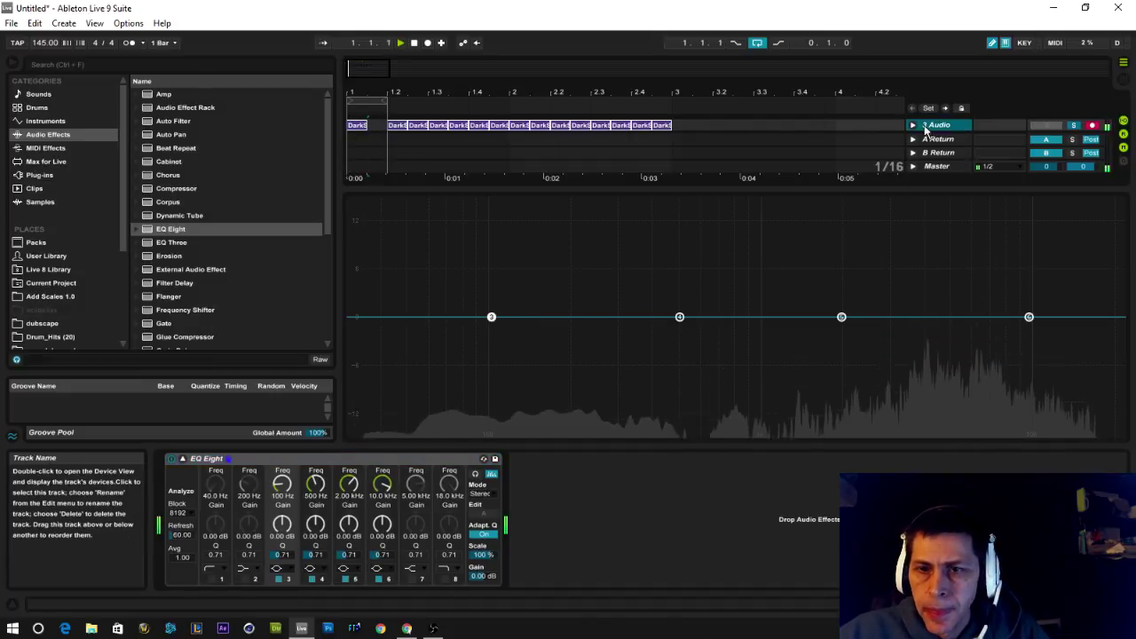
pyautogui.doubleClick(355, 129)
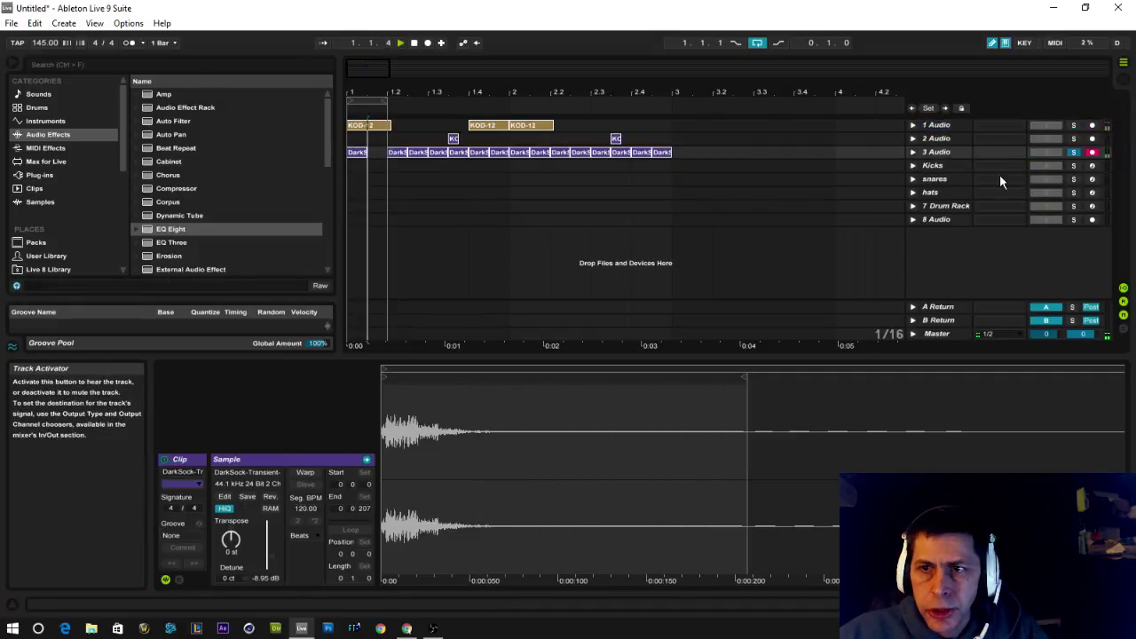
pyautogui.click(947, 152)
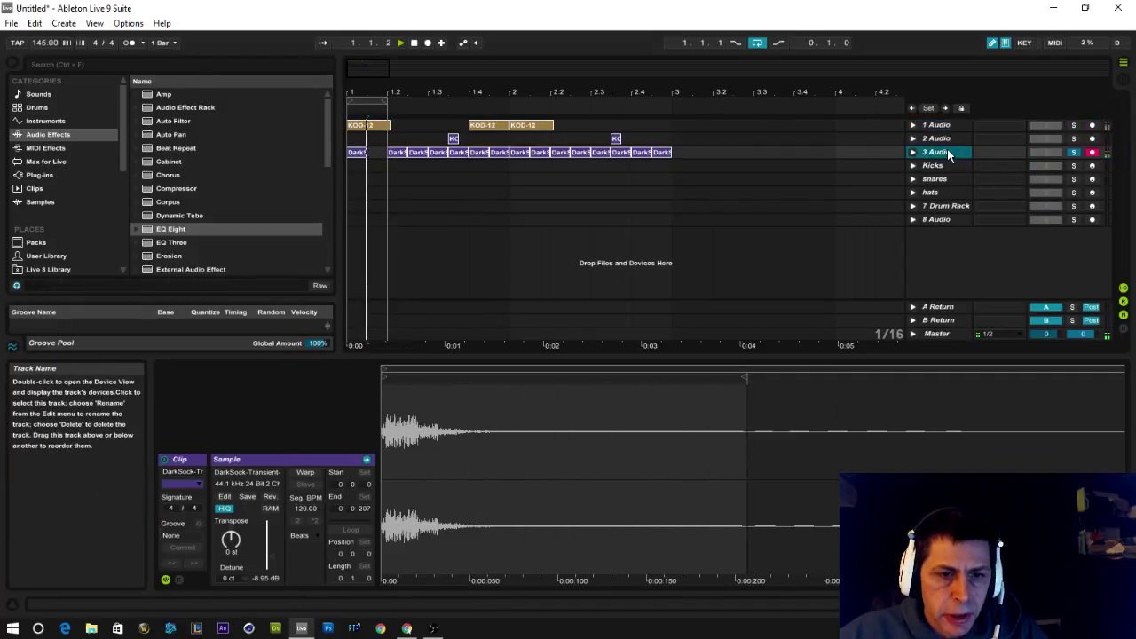
pyautogui.click(231, 541)
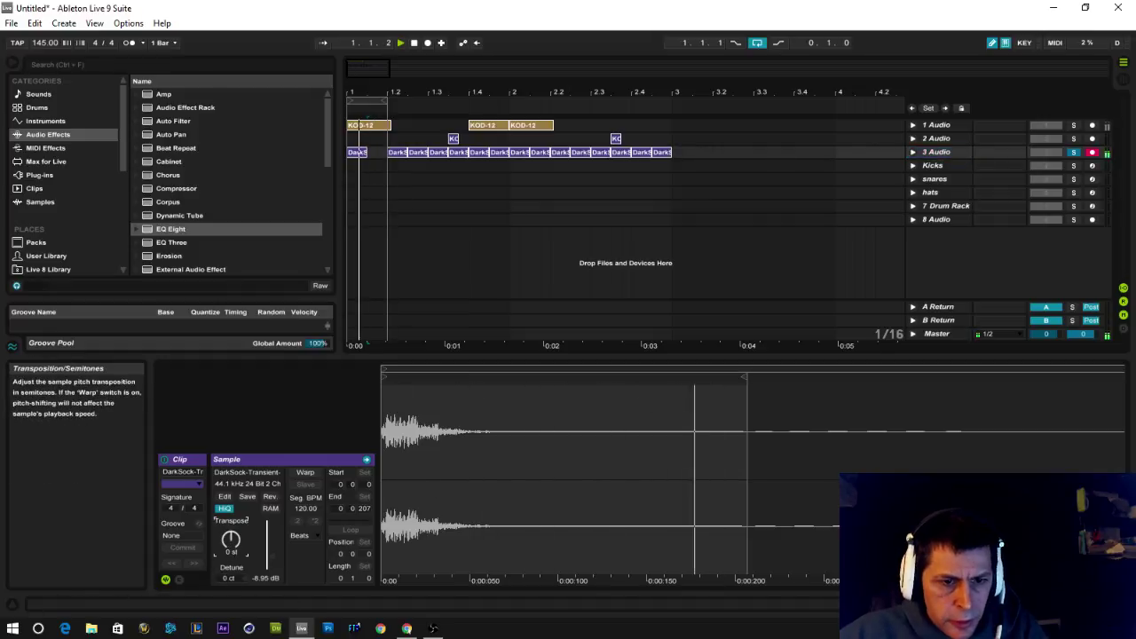
pyautogui.press('Up')
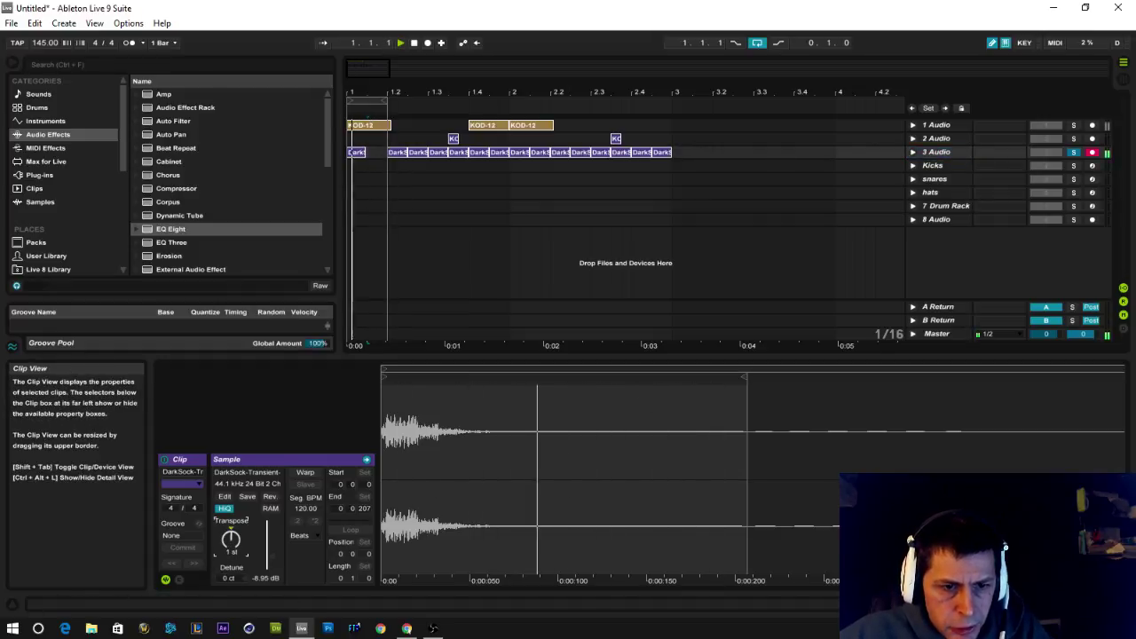
pyautogui.press('Up')
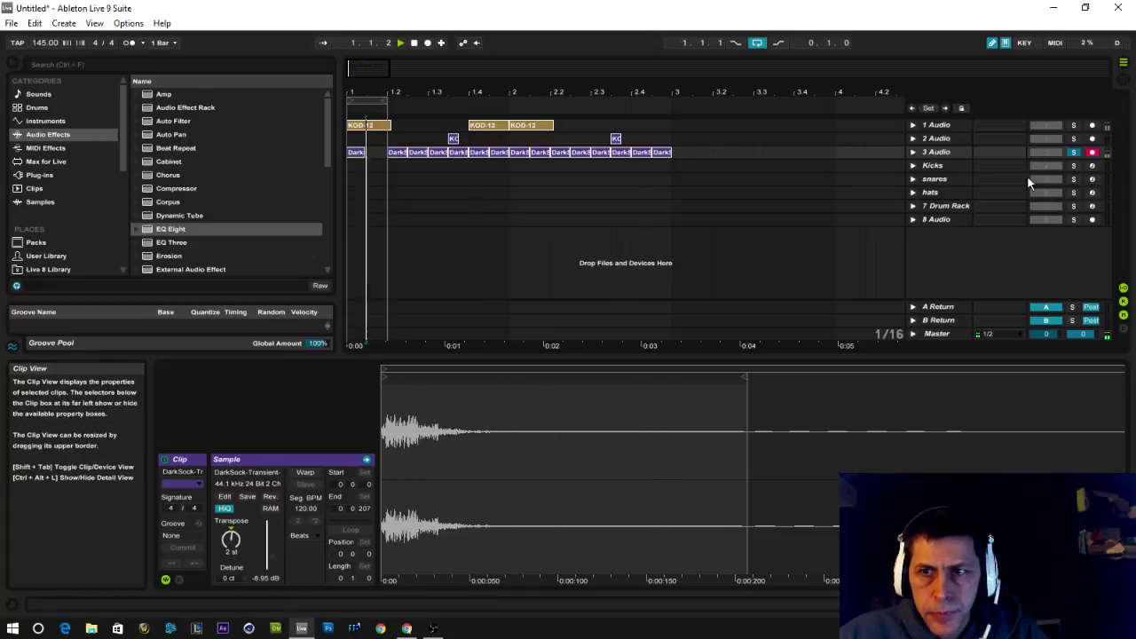
pyautogui.doubleClick(934, 153)
pyautogui.click(937, 153)
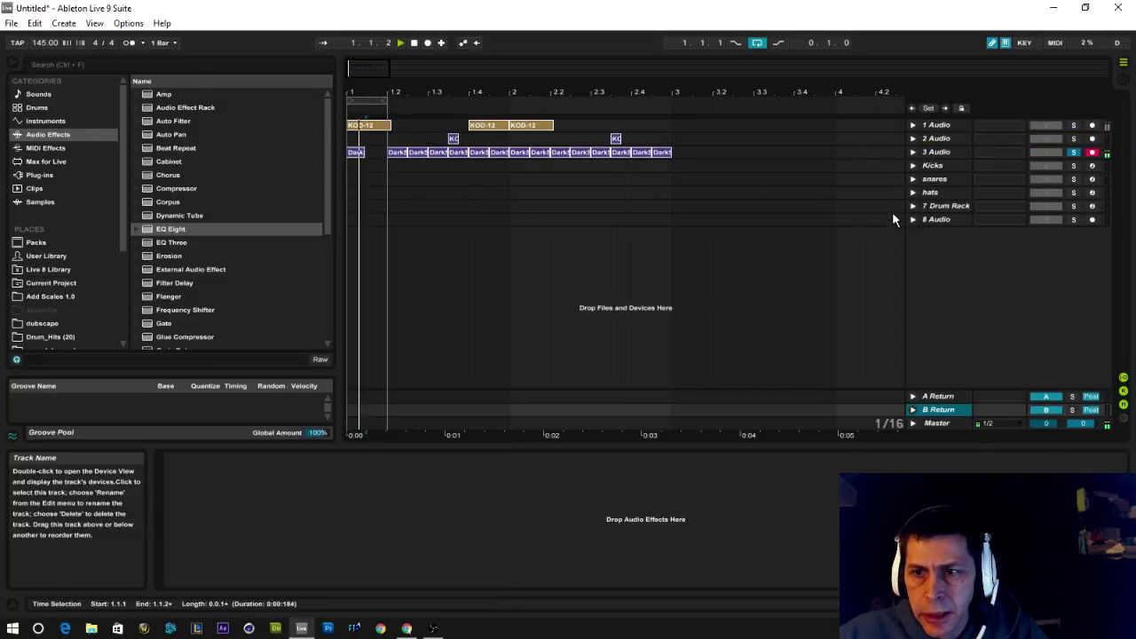
pyautogui.doubleClick(938, 154)
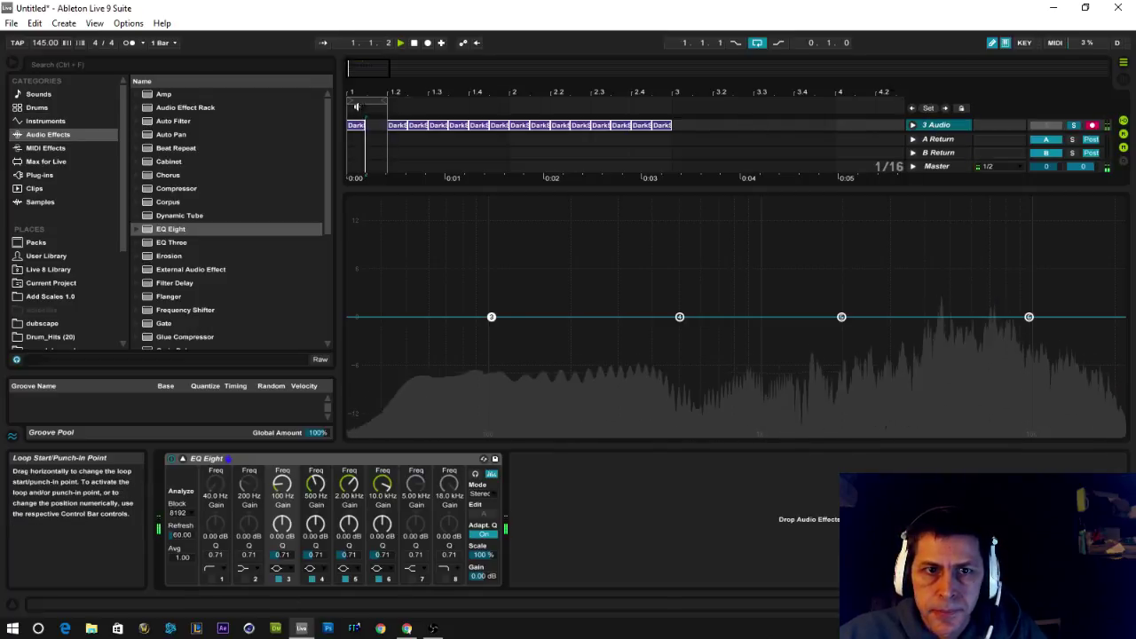
# Raise the first DarkSock clip's transposition to 4 st, examine its spectrum peaks in EQ Eight, and stop playback
pyautogui.doubleClick(355, 126)
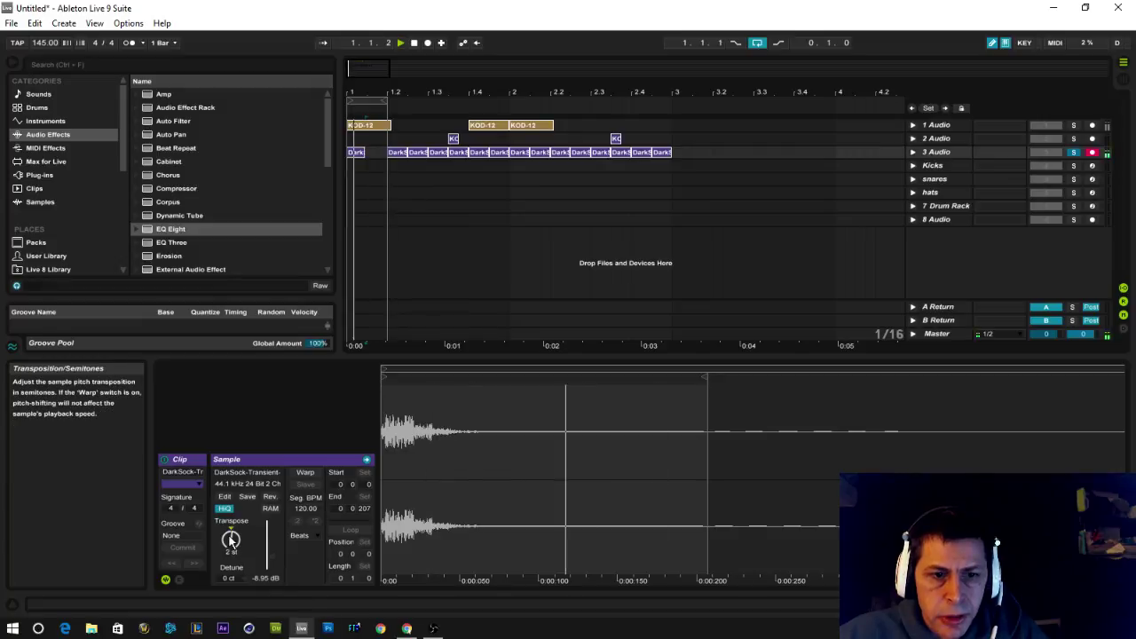
pyautogui.moveTo(230, 539); pyautogui.dragTo(230, 531)
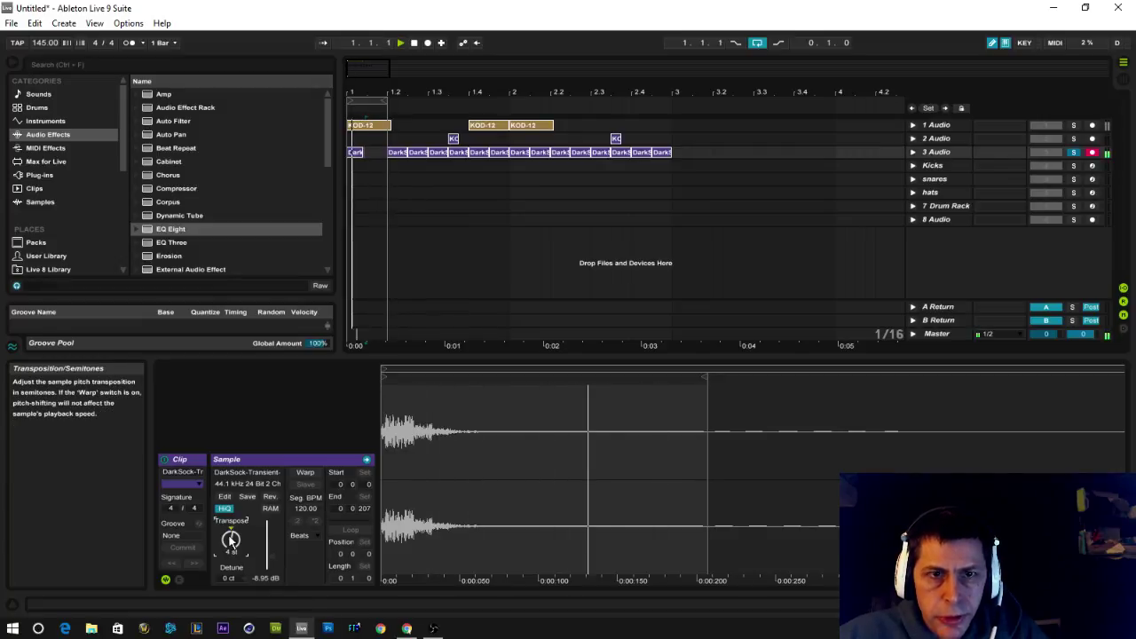
pyautogui.click(944, 151)
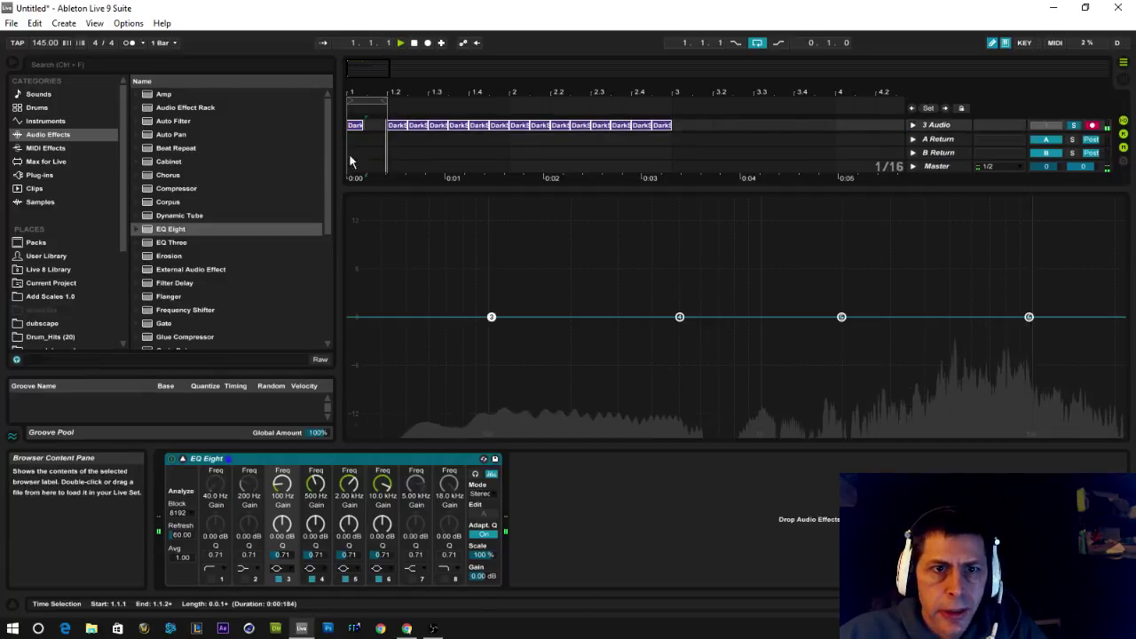
pyautogui.click(359, 127)
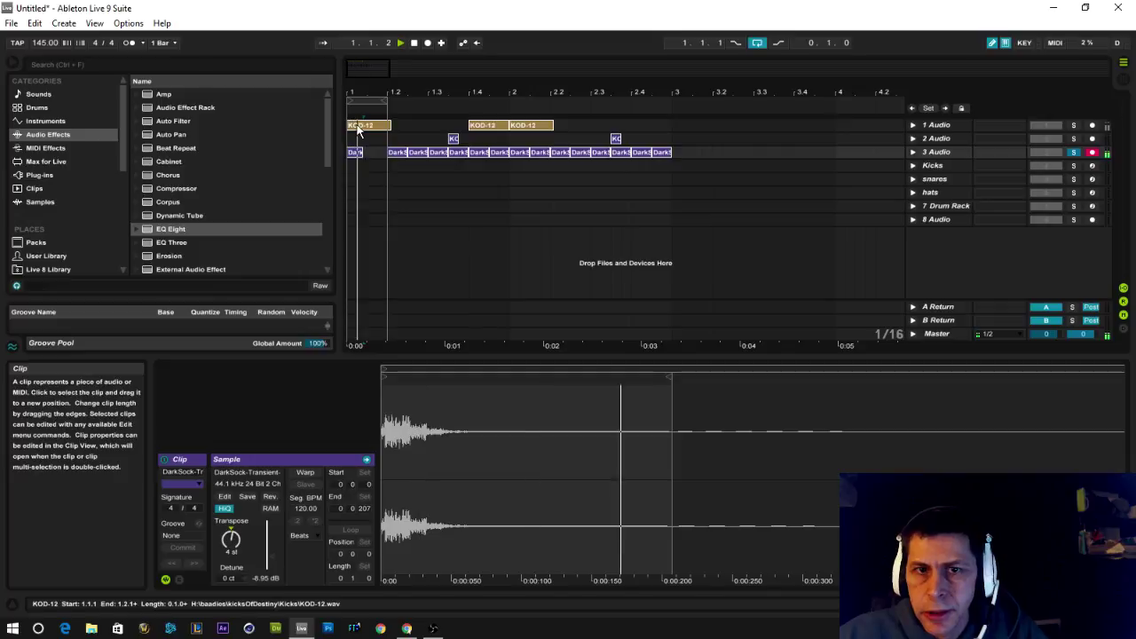
pyautogui.click(936, 152)
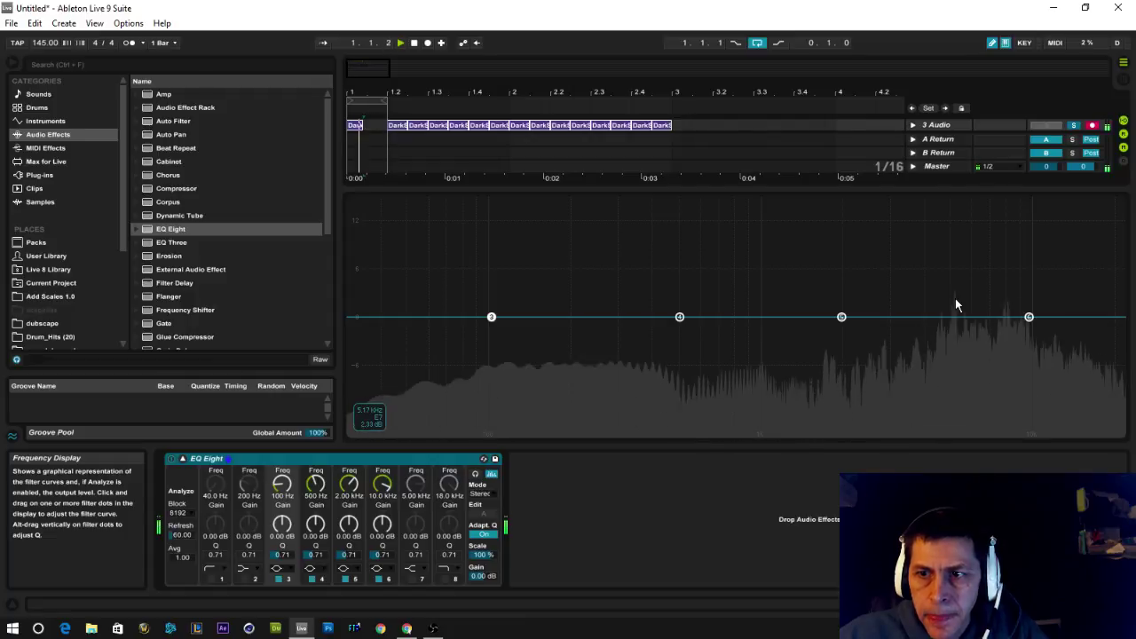
pyautogui.click(414, 42)
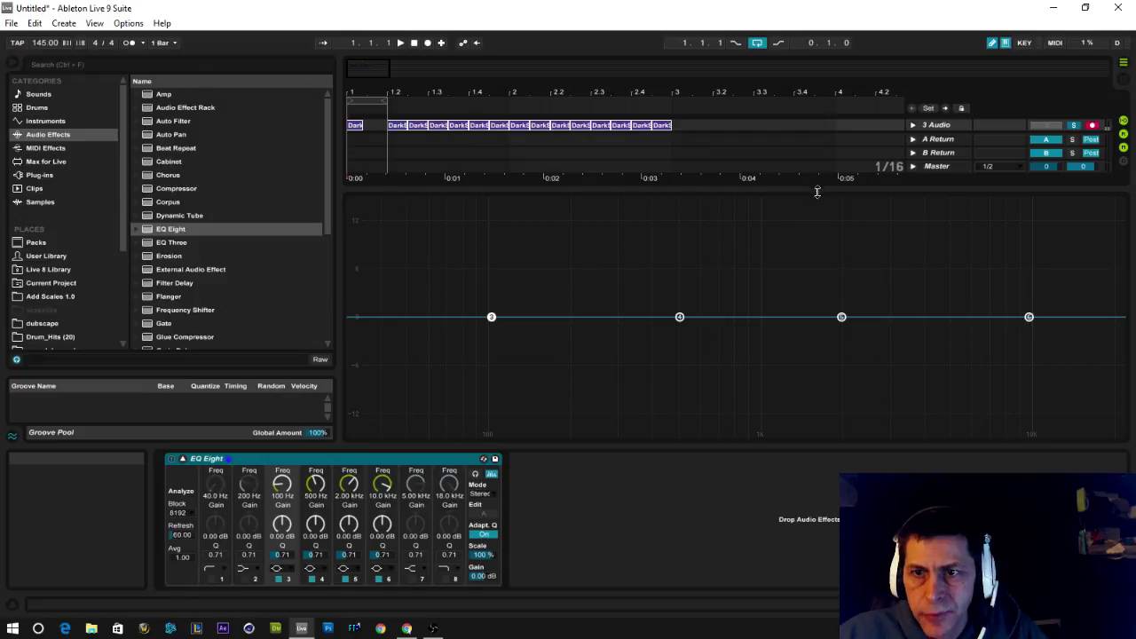
# Shrink the EQ Eight display to reveal all tracks, and check the first DarkSock clip's transposition against the 3 Audio device view
pyautogui.moveTo(818, 192); pyautogui.dragTo(821, 309)
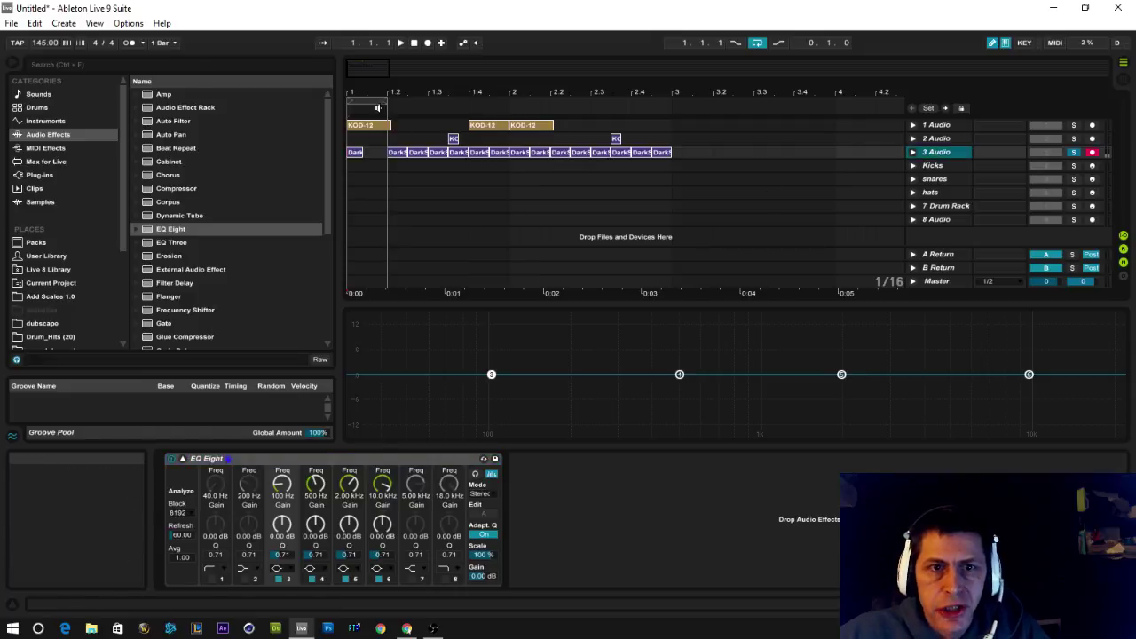
pyautogui.click(354, 154)
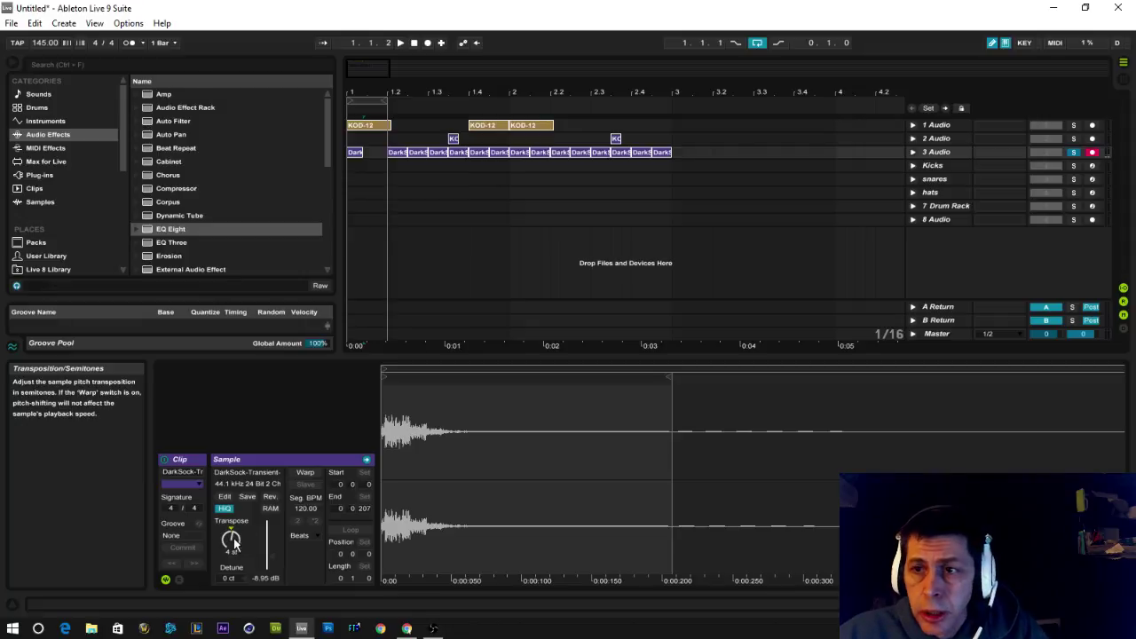
pyautogui.doubleClick(934, 152)
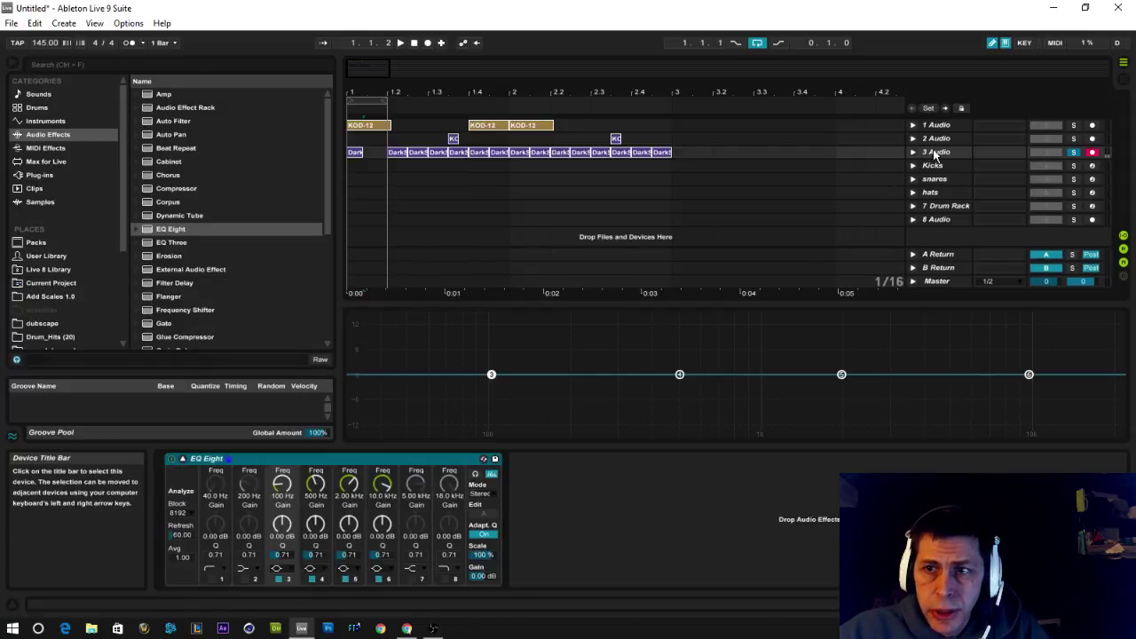
pyautogui.doubleClick(354, 155)
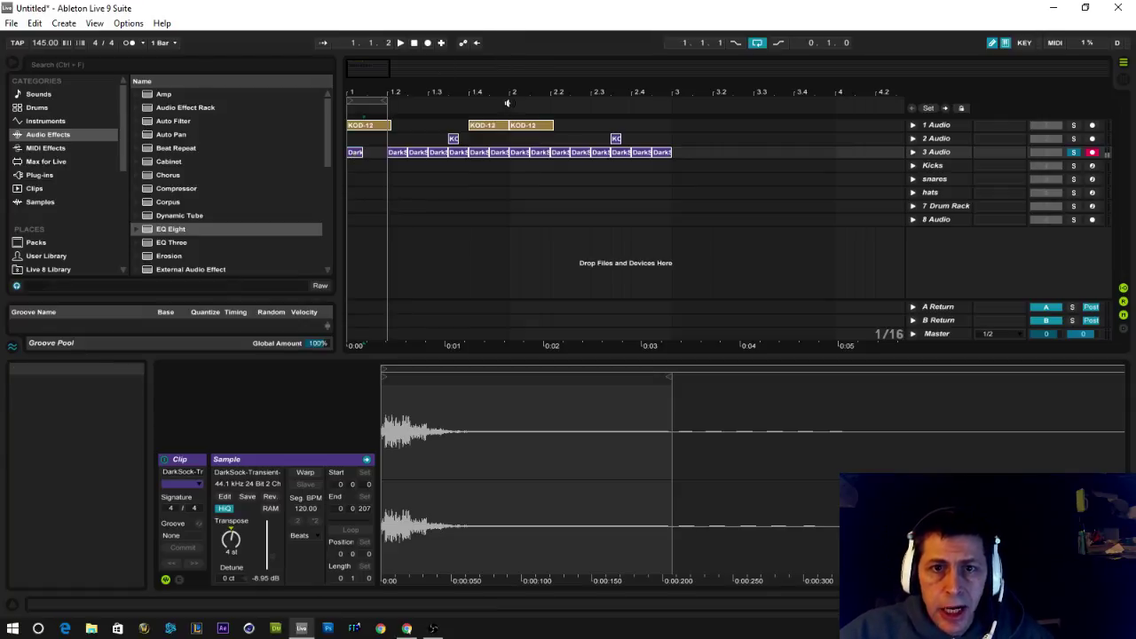
# Inspect the drum racks on the Kicks, snares and 7 Drum Rack tracks, previewing the KOD-15 pad
pyautogui.moveTo(512, 94); pyautogui.dragTo(527, 92)
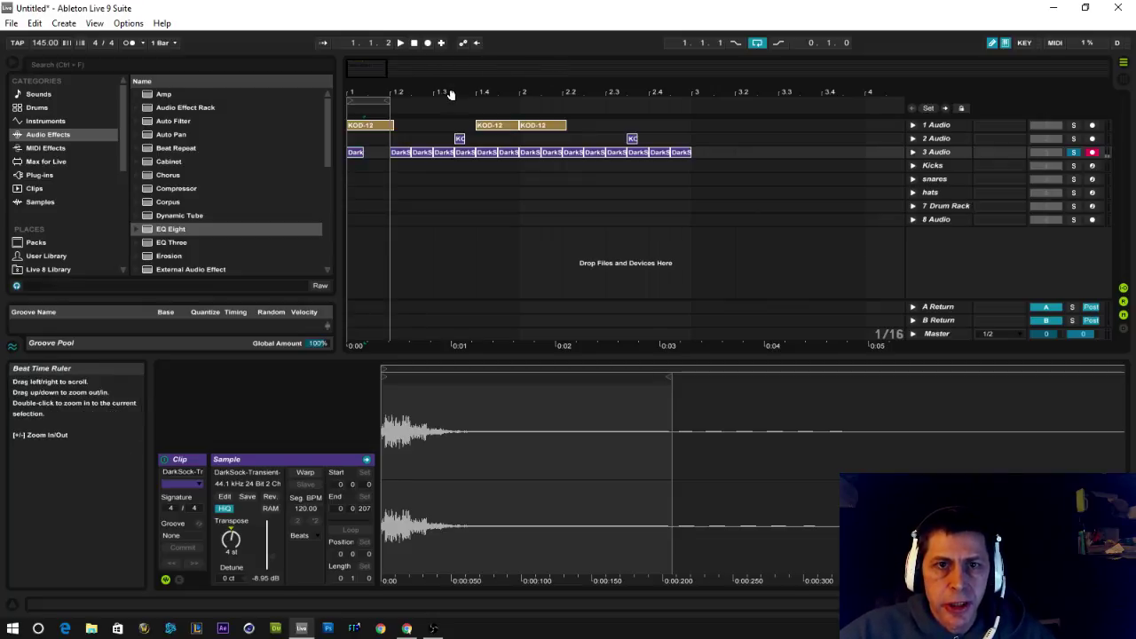
pyautogui.moveTo(449, 94); pyautogui.dragTo(449, 117)
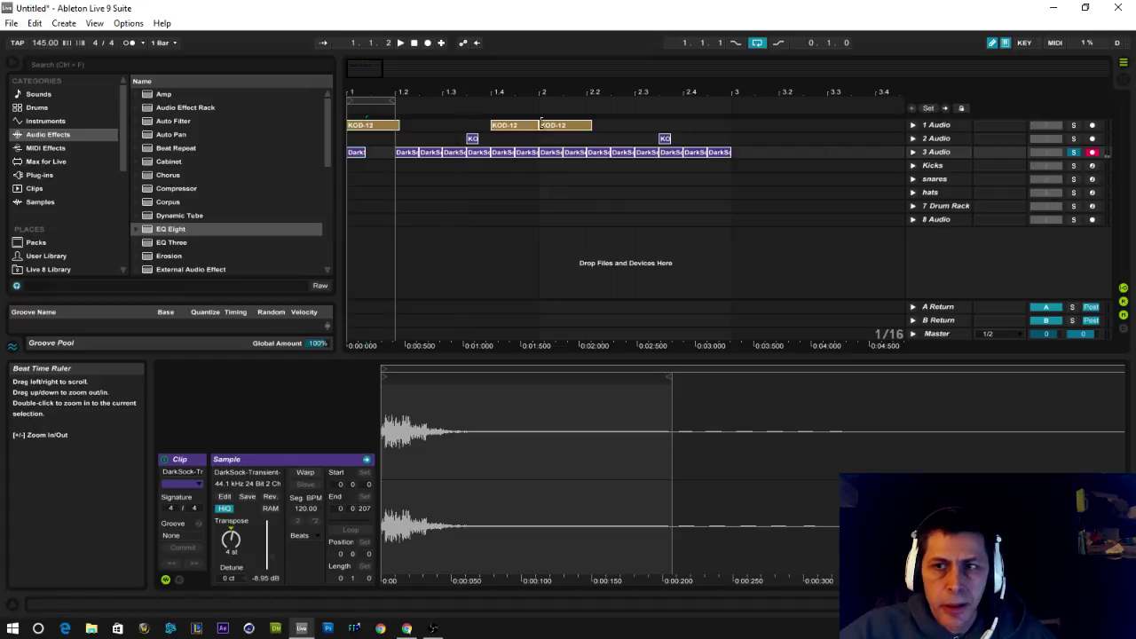
pyautogui.click(965, 153)
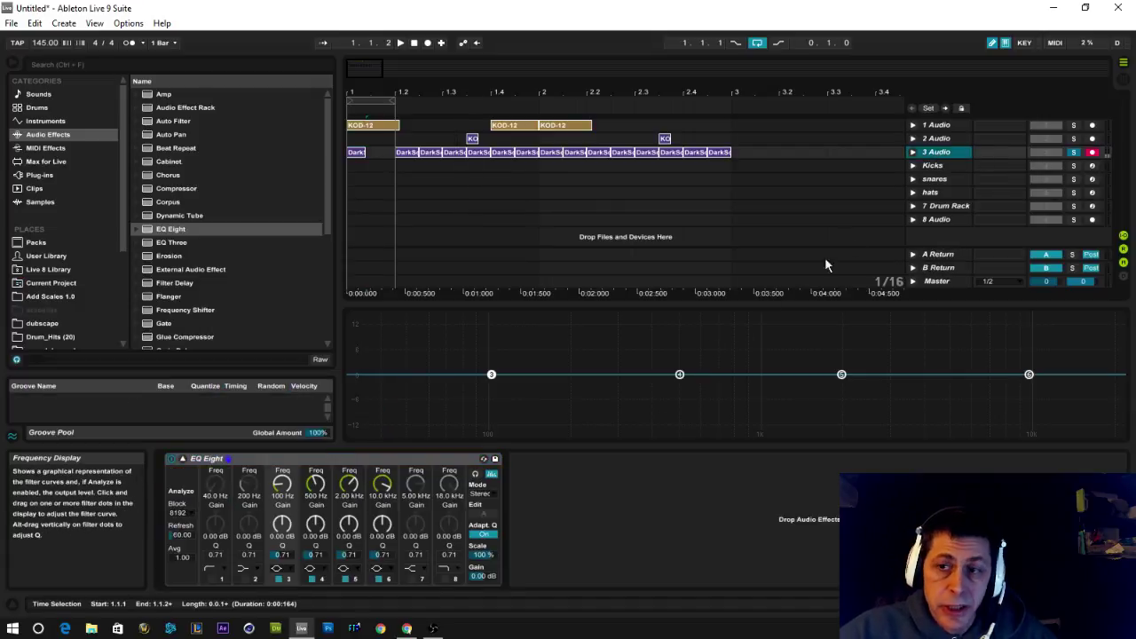
pyautogui.click(932, 166)
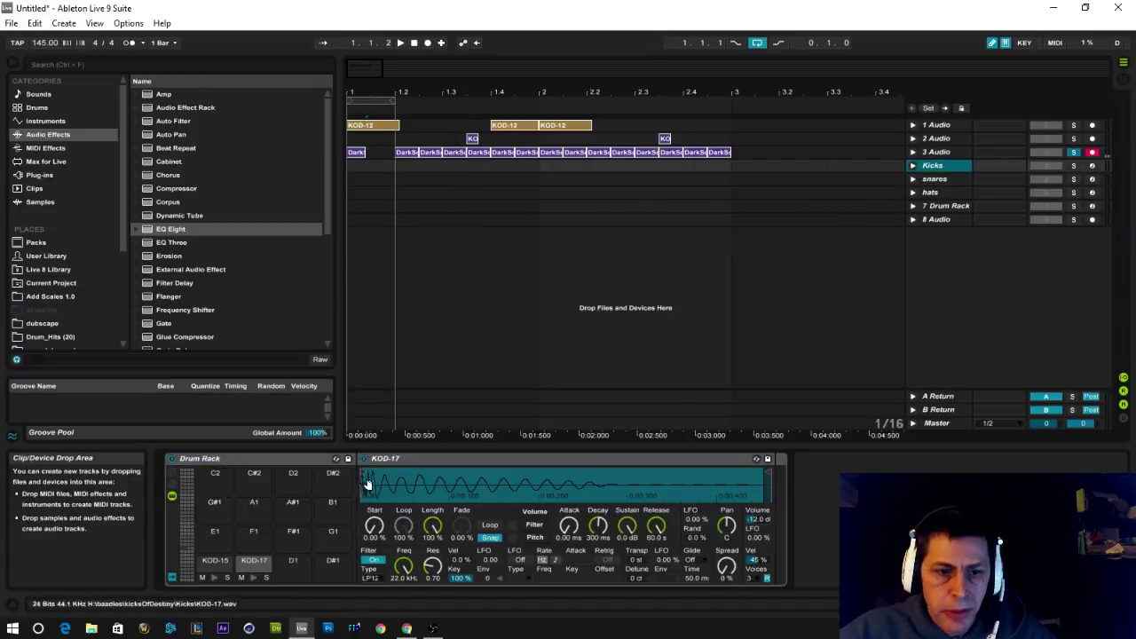
pyautogui.click(214, 577)
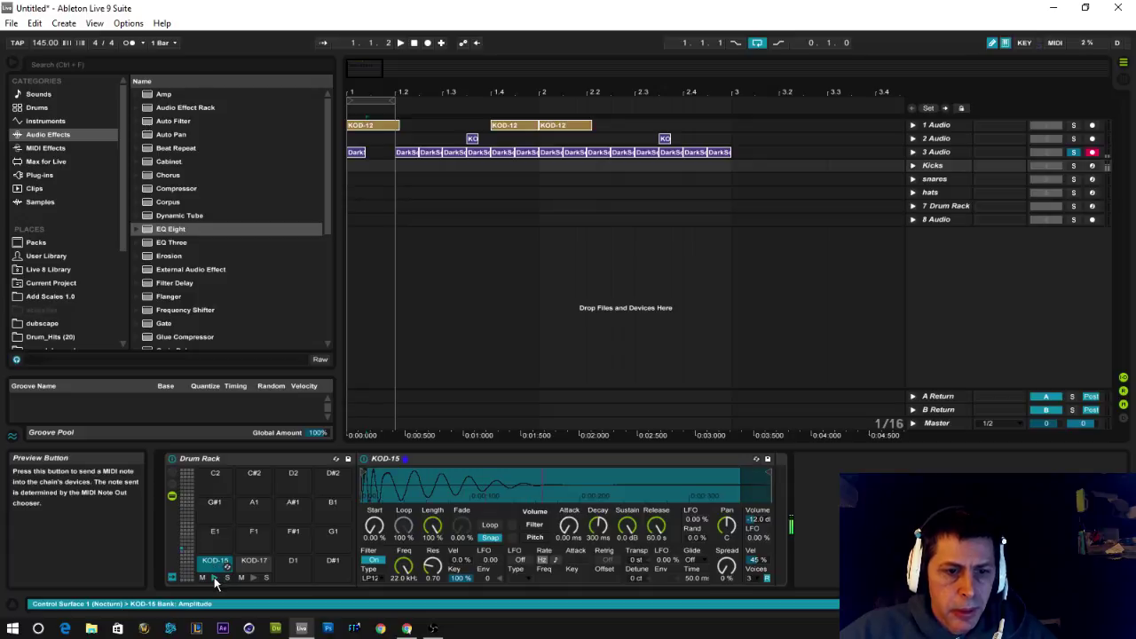
pyautogui.click(932, 179)
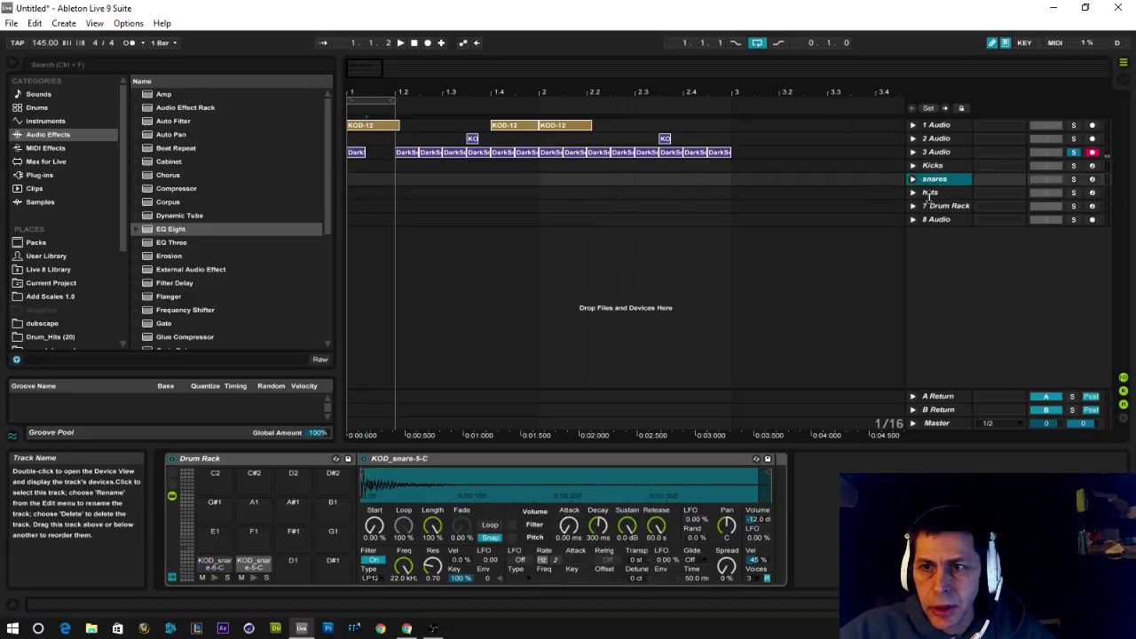
pyautogui.click(941, 207)
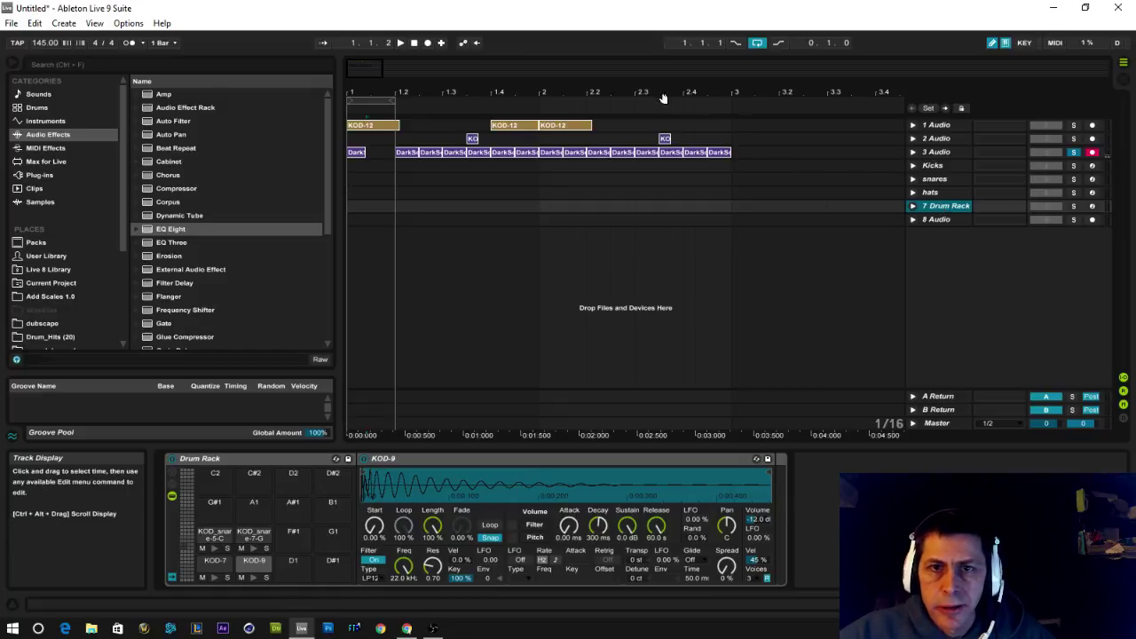
# Replay the one-beat loop and read the note at the first DarkSock clip's main spectrum peak in EQ Eight
pyautogui.moveTo(543, 92)
pyautogui.mouseDown()
pyautogui.moveTo(543, 121)
pyautogui.moveTo(543, 108)
pyautogui.mouseUp()
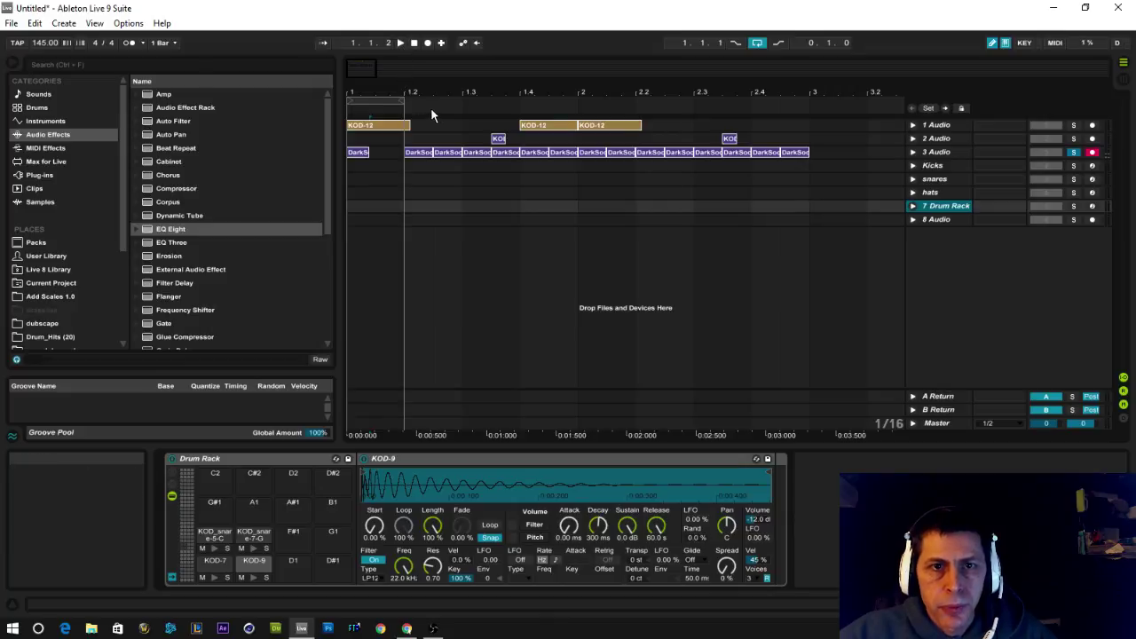
pyautogui.moveTo(431, 107); pyautogui.dragTo(430, 125)
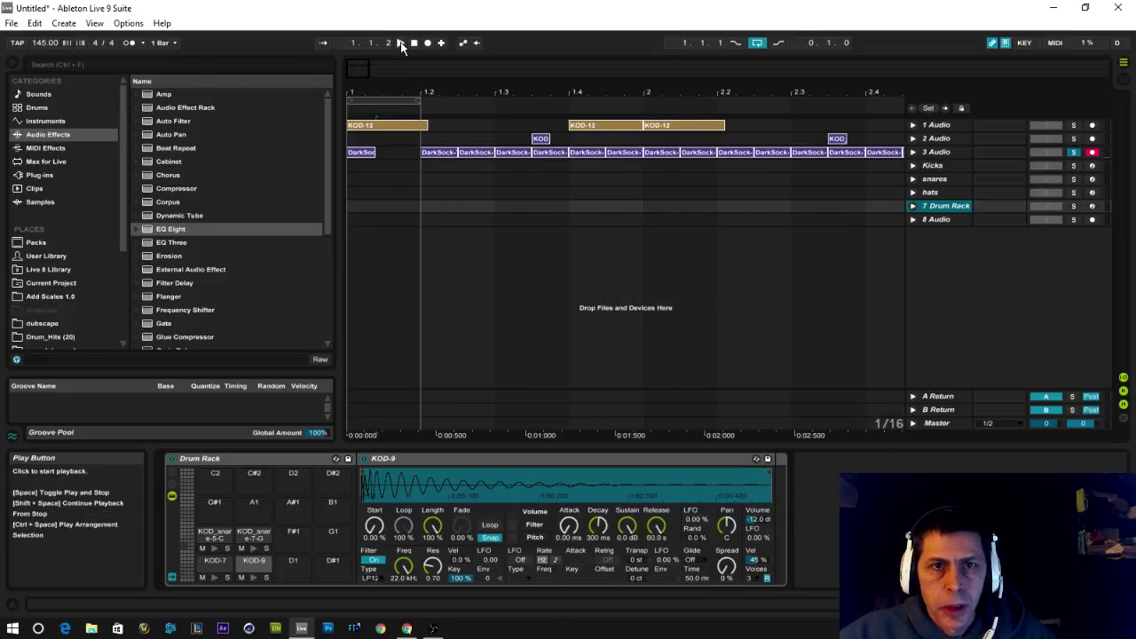
pyautogui.click(402, 43)
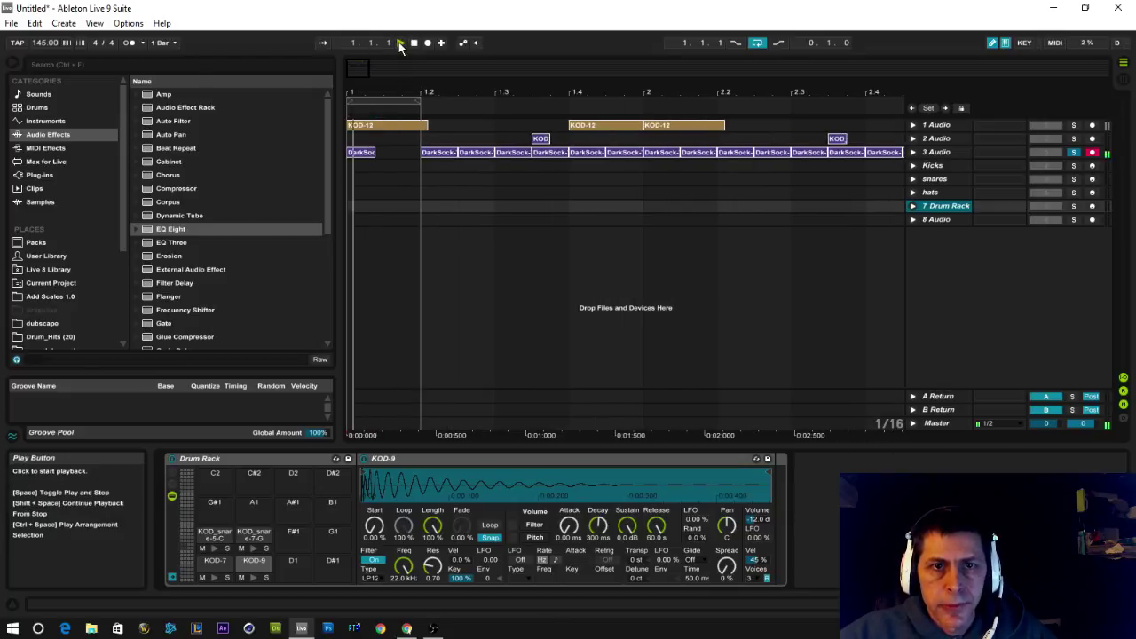
pyautogui.click(353, 155)
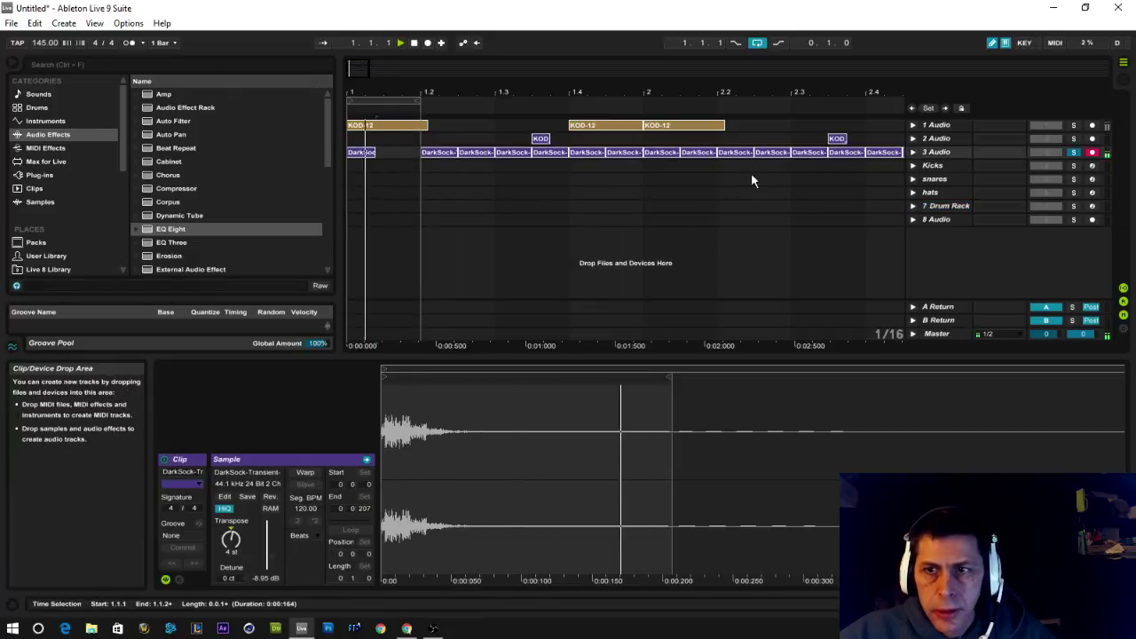
pyautogui.click(937, 151)
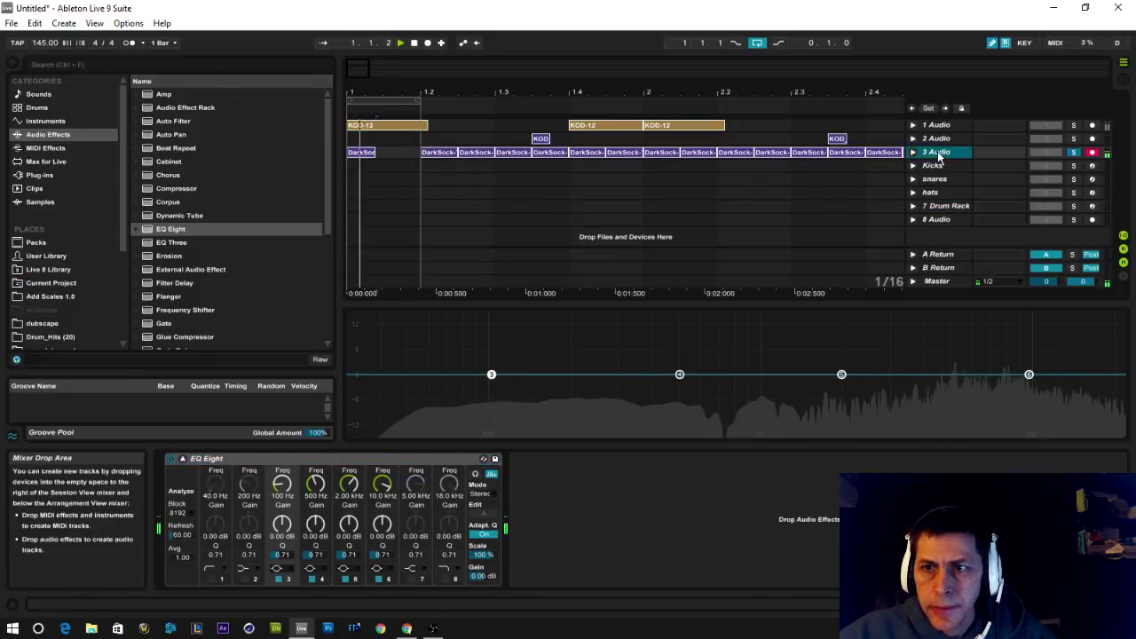
pyautogui.click(368, 153)
pyautogui.click(414, 42)
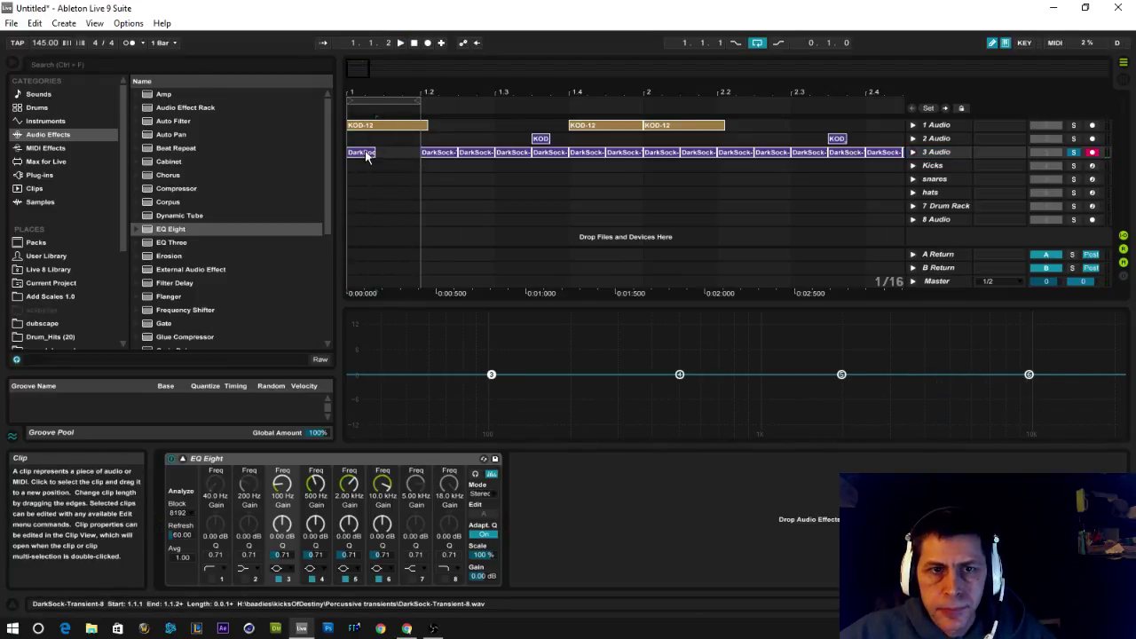
pyautogui.click(400, 42)
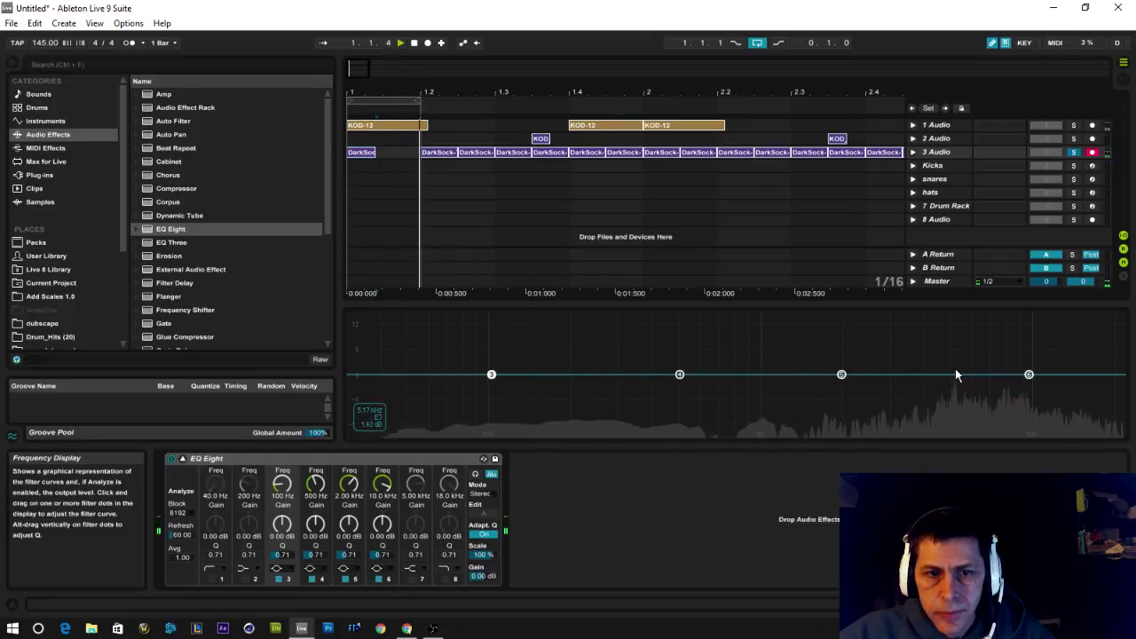
pyautogui.click(413, 42)
# Rename the first DarkSock clip on 3 Audio as Hat E7
pyautogui.rightClick(361, 158)
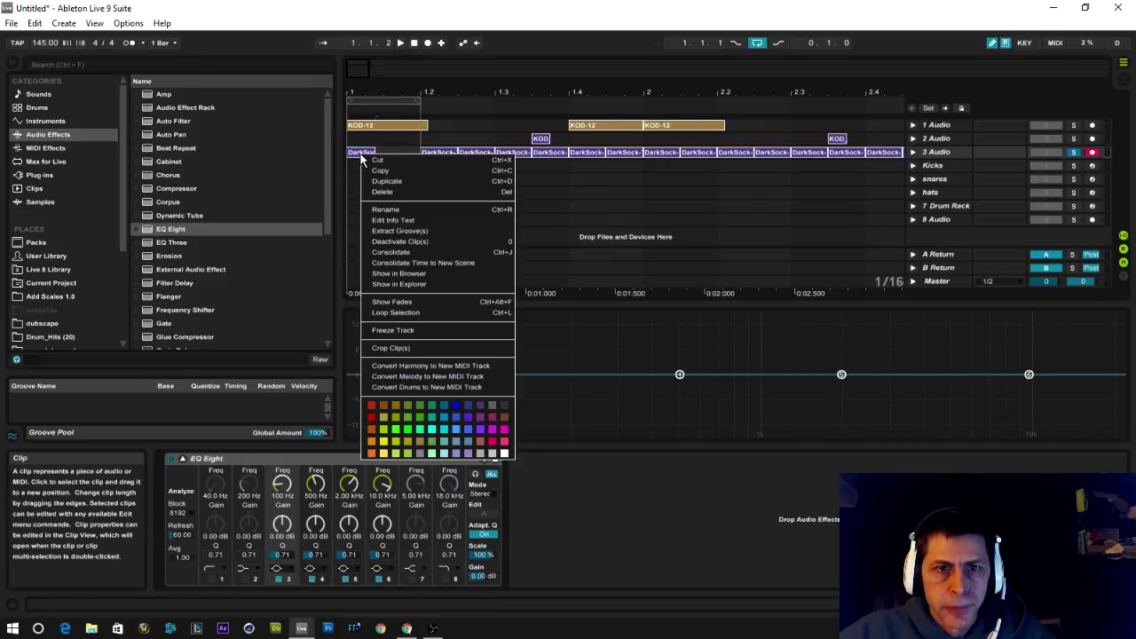
pyautogui.click(391, 219)
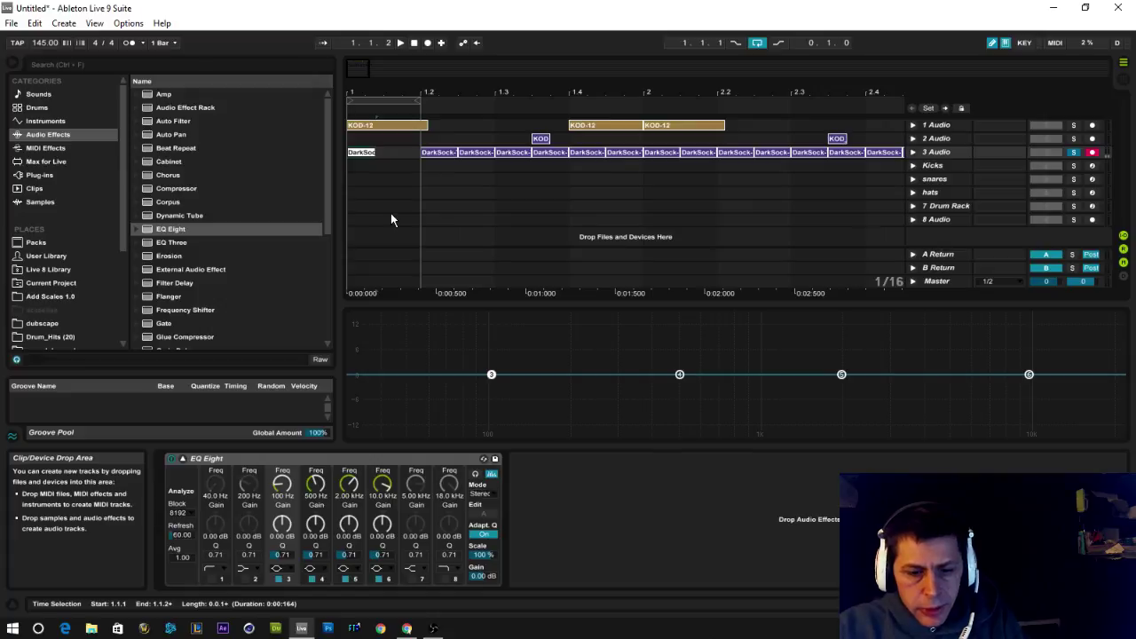
pyautogui.write('Hat E7')
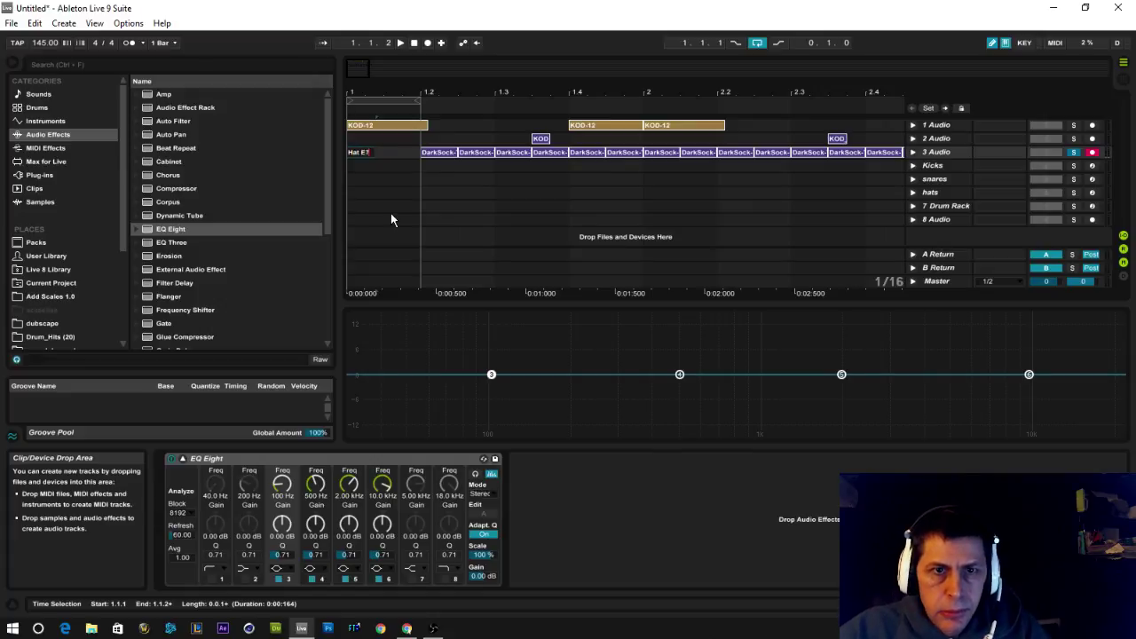
pyautogui.press('Return')
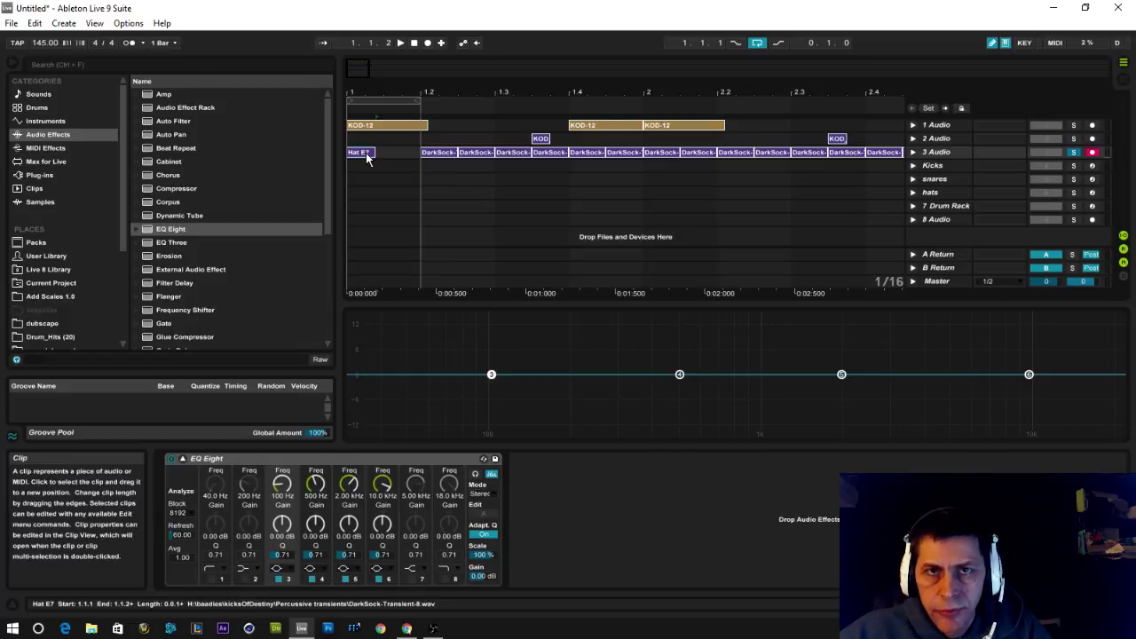
# Replay the one-beat loop with 3 Audio soloed, and check the live stream chat in the browser before returning to Ableton Live
pyautogui.click(941, 155)
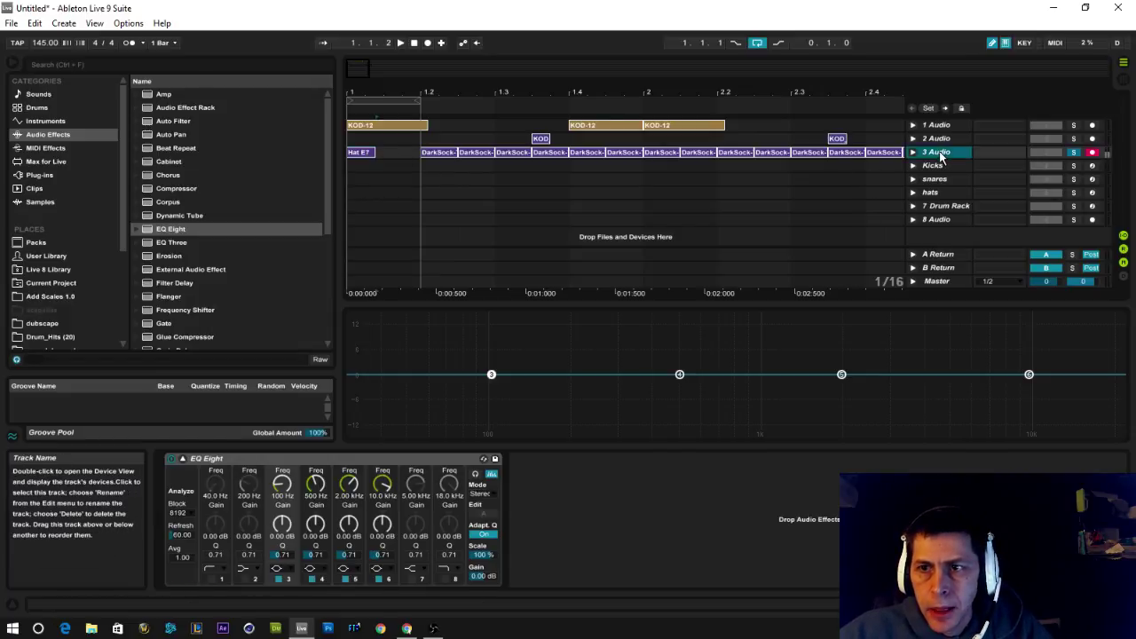
pyautogui.click(365, 152)
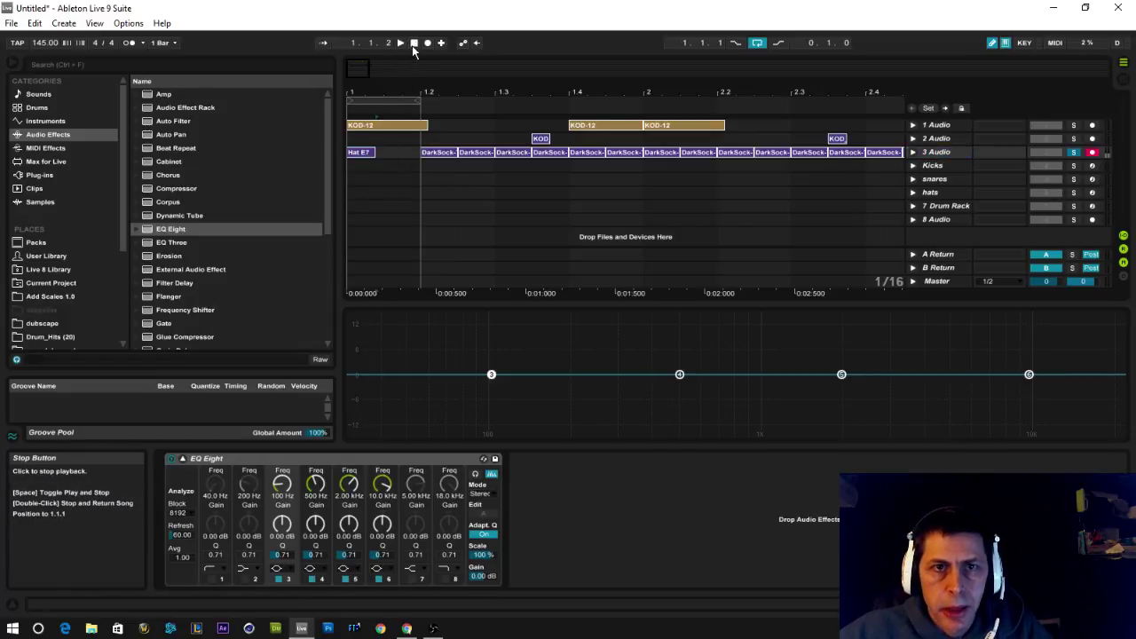
pyautogui.click(400, 42)
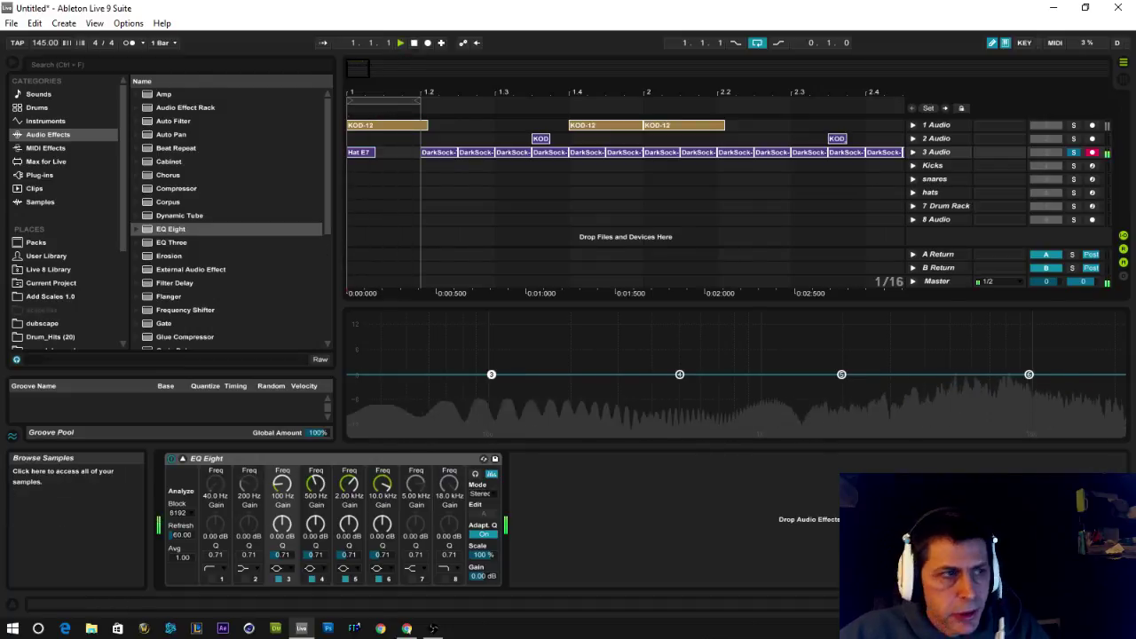
pyautogui.hotkey('alt', 'Tab')
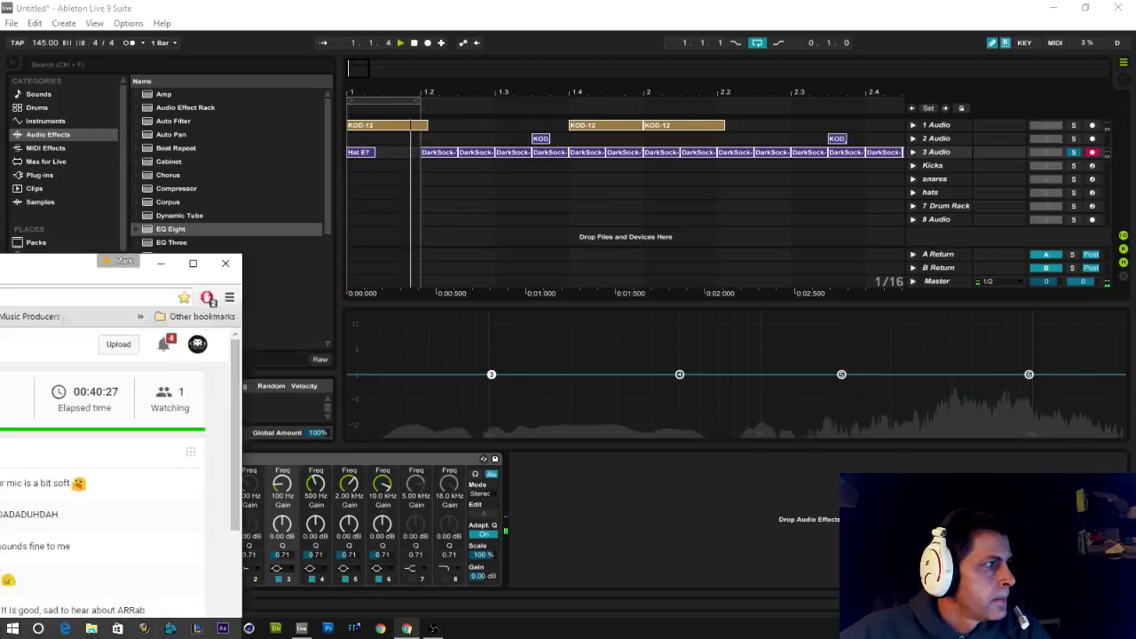
pyautogui.hotkey('alt', 'Tab')
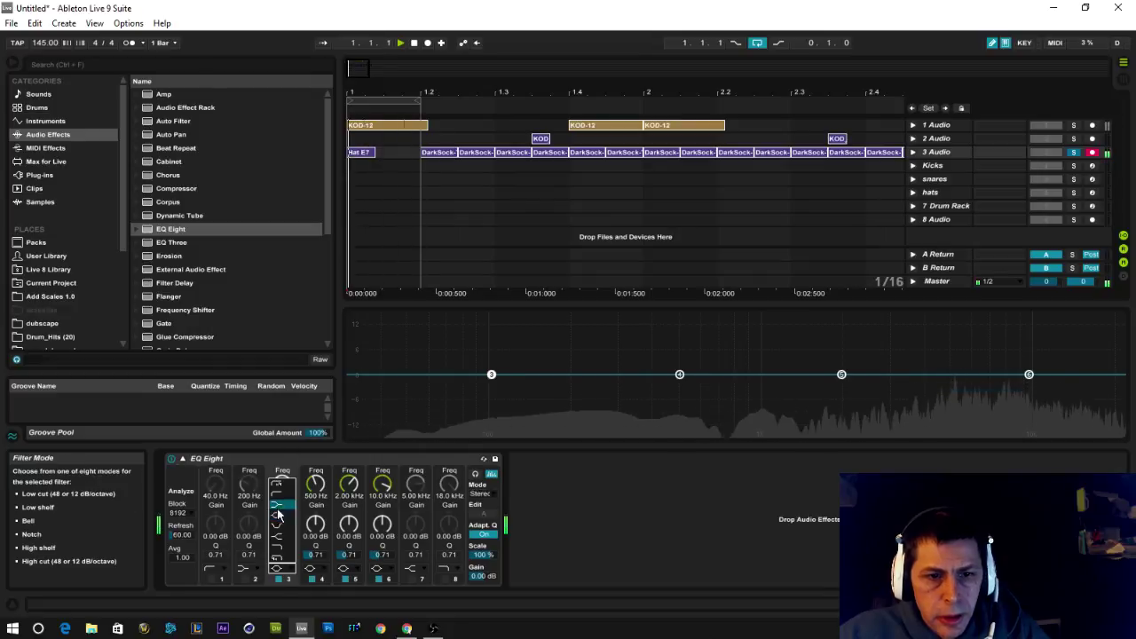
# Make band 3 of 3 Audio's EQ Eight a low cut at 3.17 kHz, unsolo the track, and stop playback
pyautogui.click(277, 568)
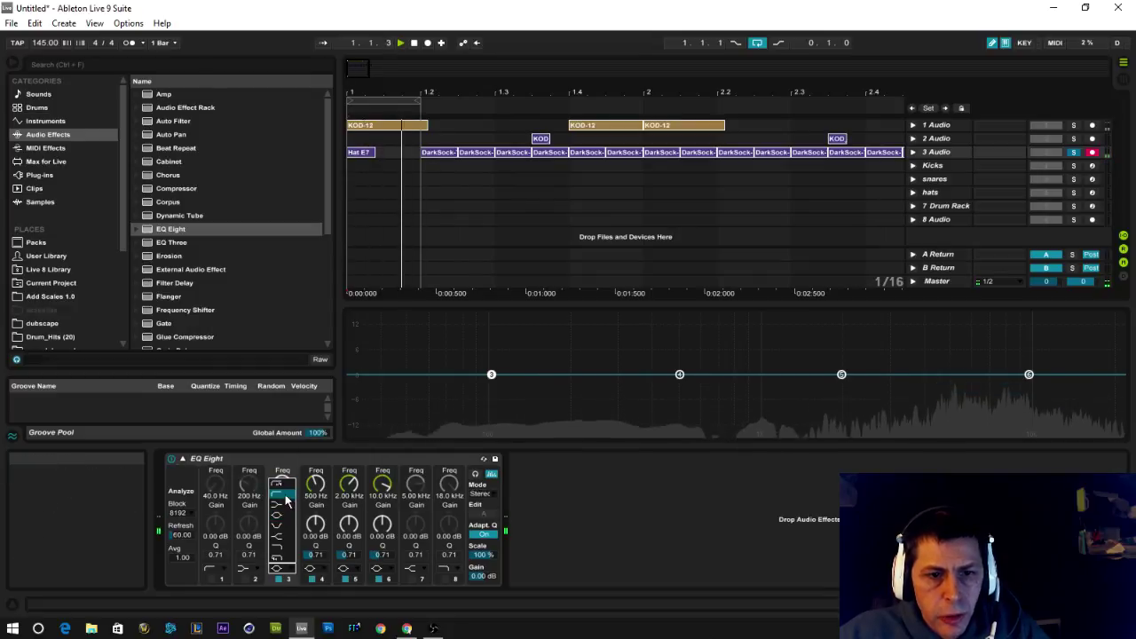
pyautogui.click(291, 503)
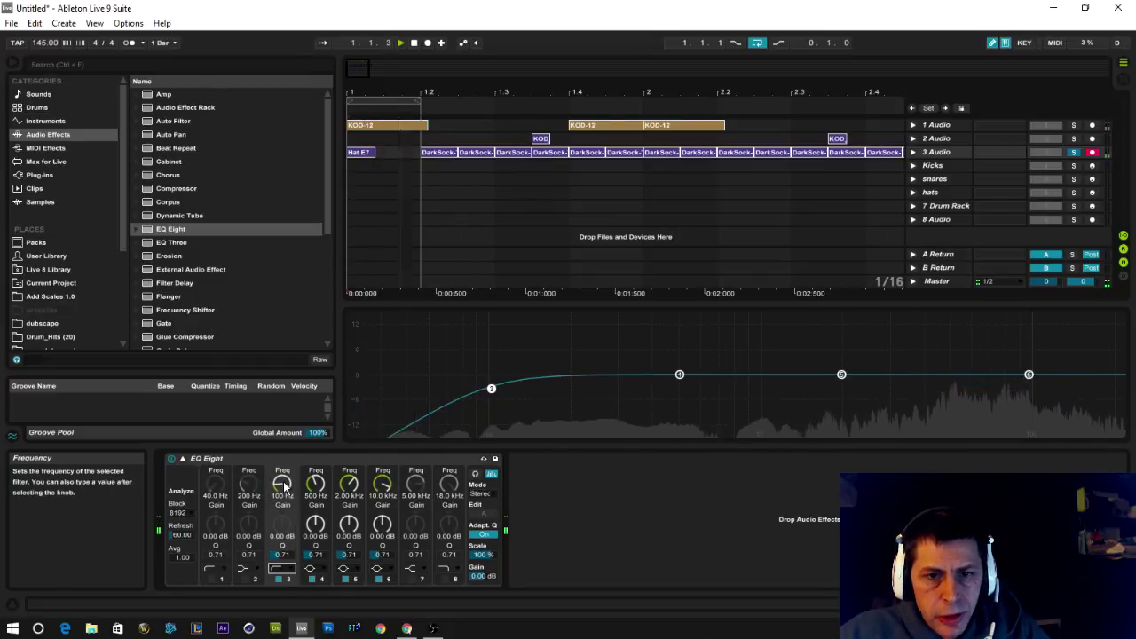
pyautogui.moveTo(282, 483); pyautogui.dragTo(282, 439)
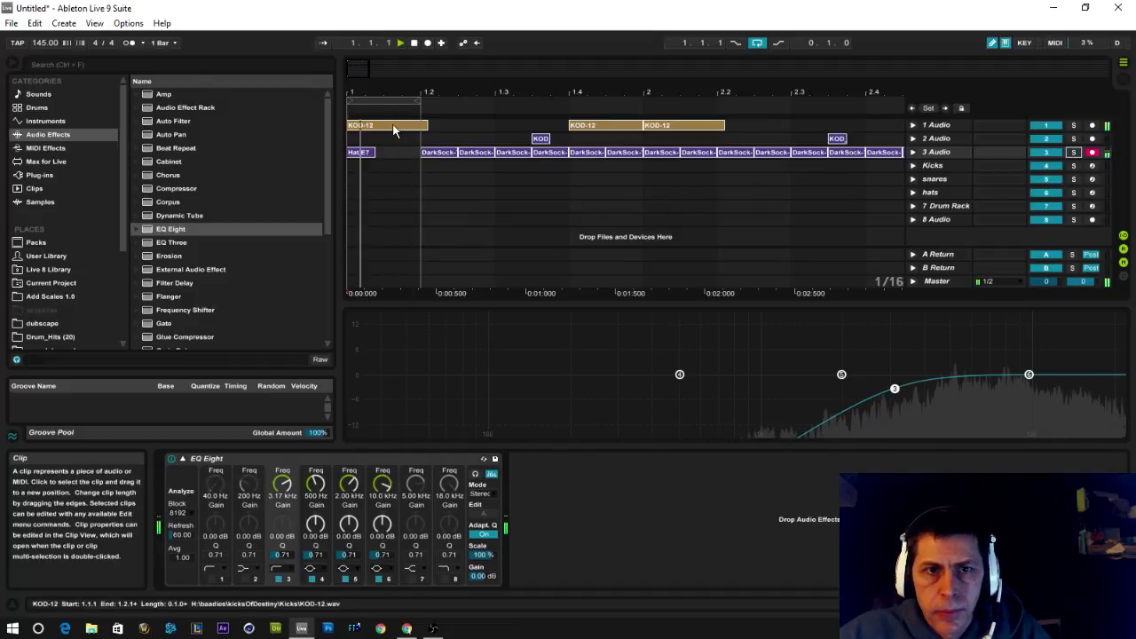
pyautogui.click(414, 43)
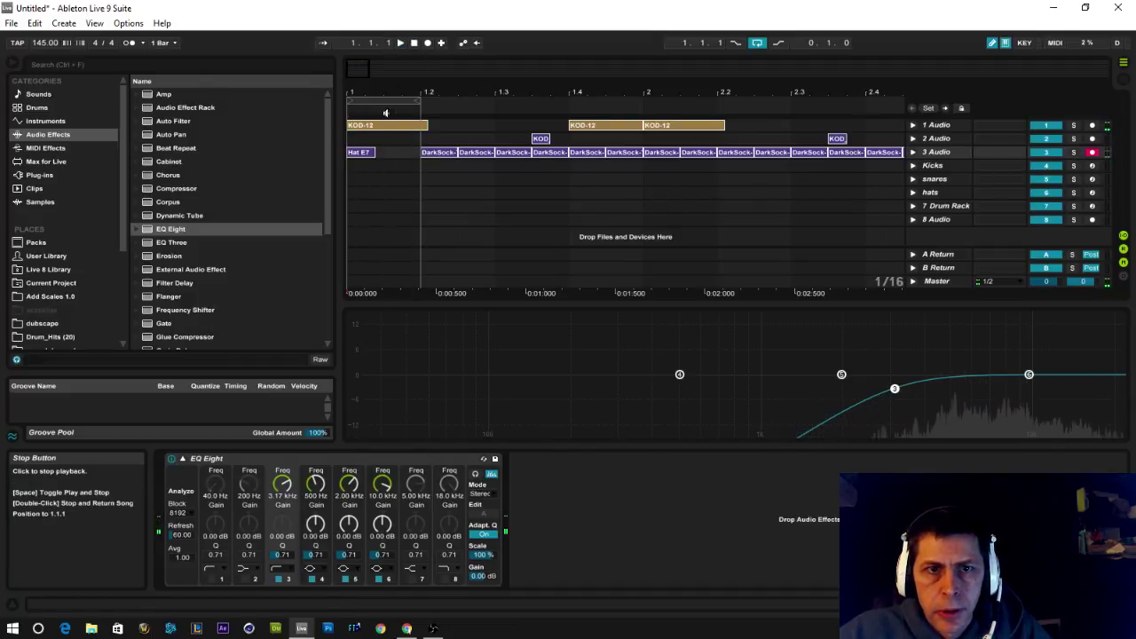
# Add an EQ Eight to the 1 Audio track that holds the KOD-12 kick clips
pyautogui.click(388, 126)
pyautogui.doubleClick(388, 124)
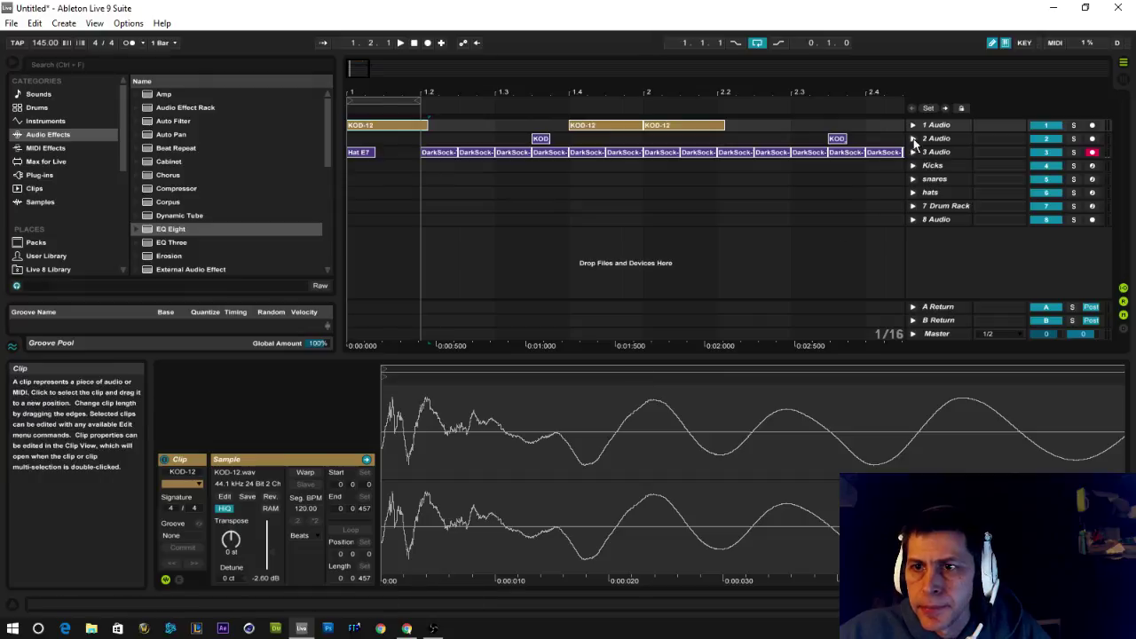
pyautogui.doubleClick(932, 126)
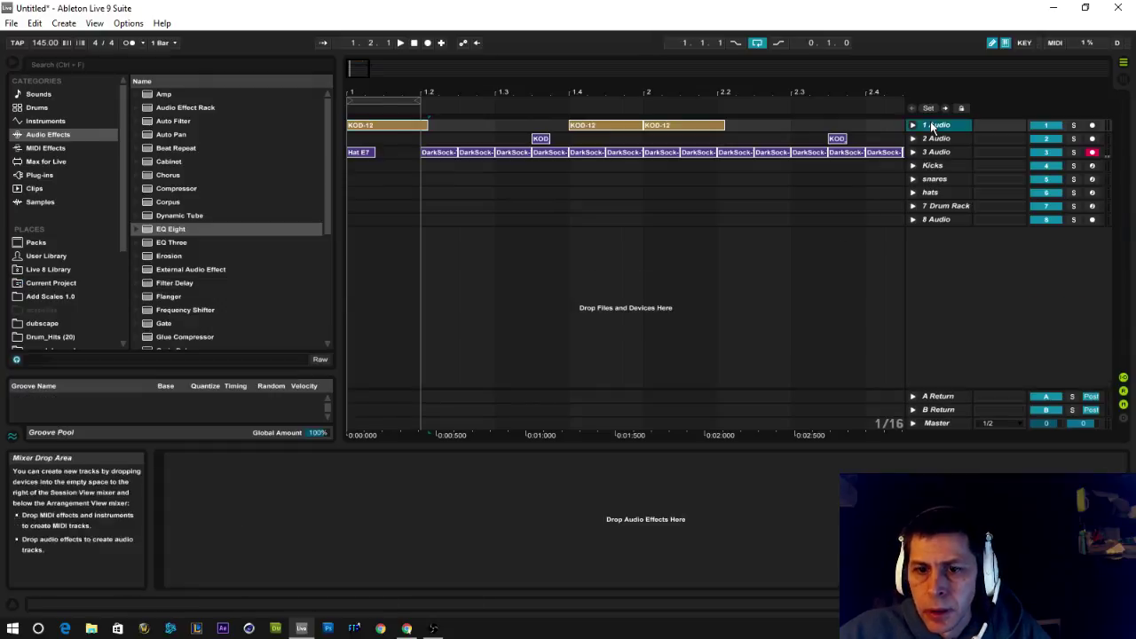
pyautogui.click(148, 230)
pyautogui.moveTo(148, 233); pyautogui.dragTo(325, 524)
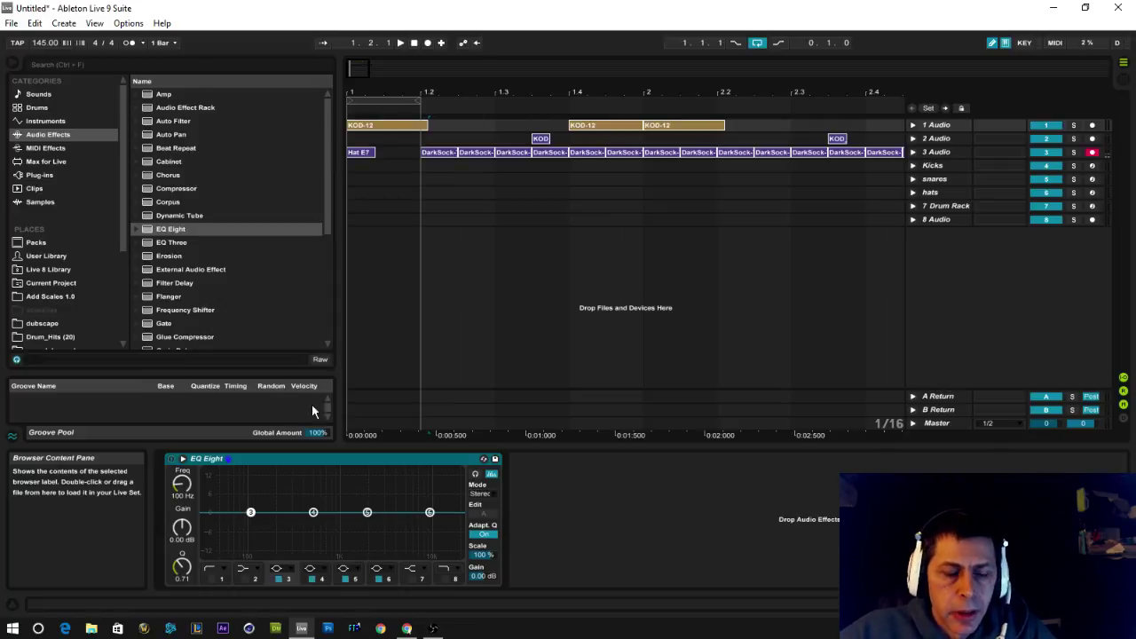
# Turn on oversampling for the EQ Eight devices on 1 Audio and 3 Audio
pyautogui.rightClick(260, 459)
pyautogui.click(280, 451)
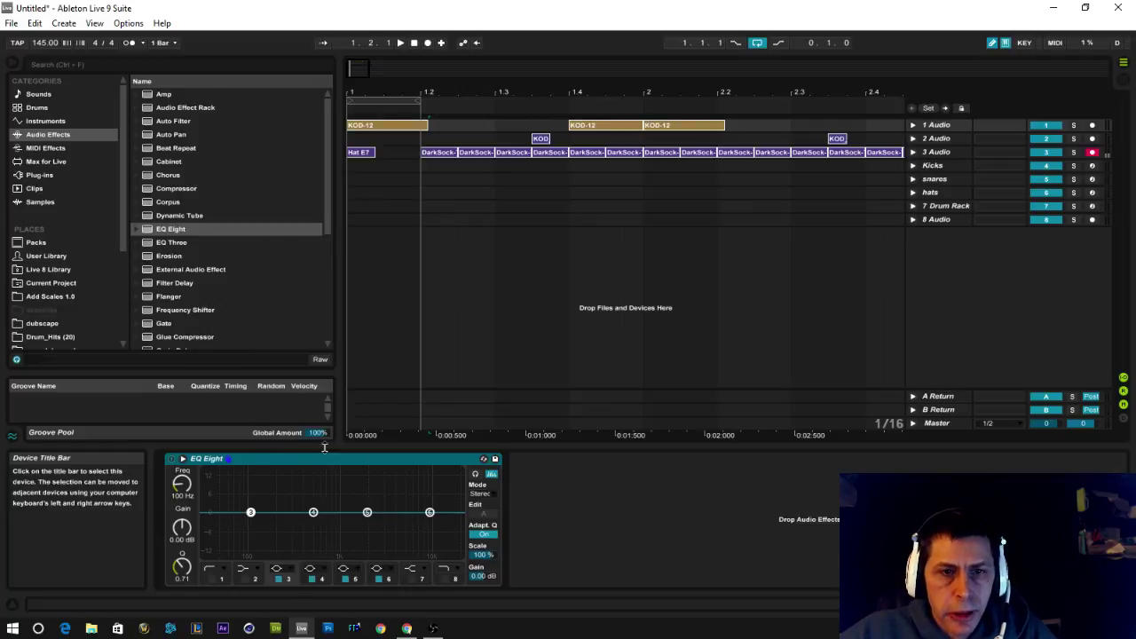
pyautogui.click(941, 153)
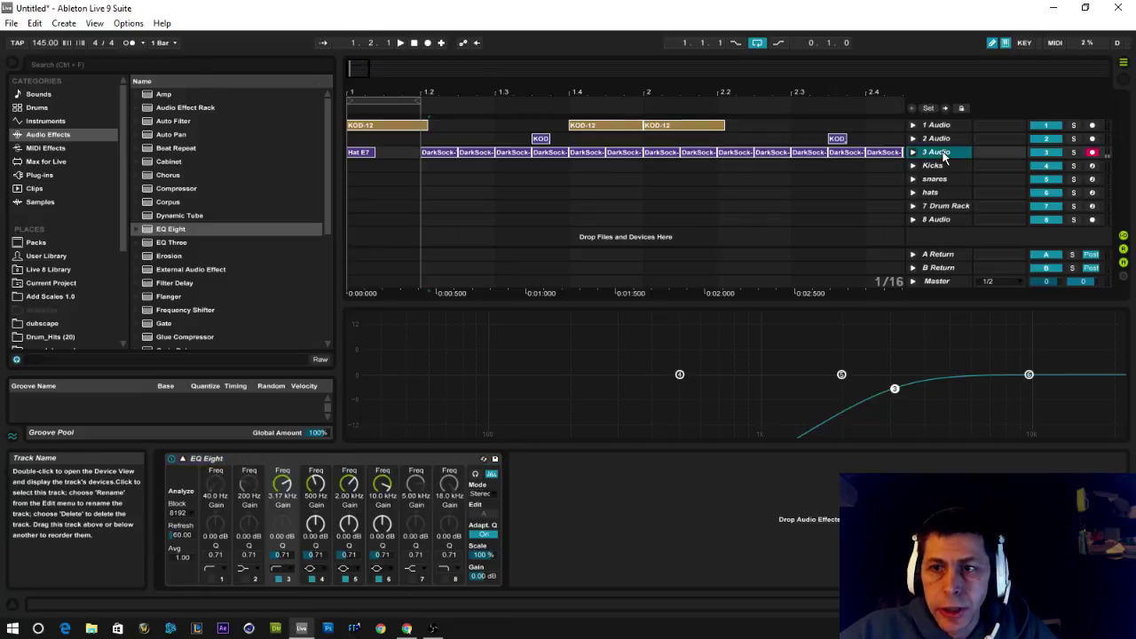
pyautogui.click(320, 457)
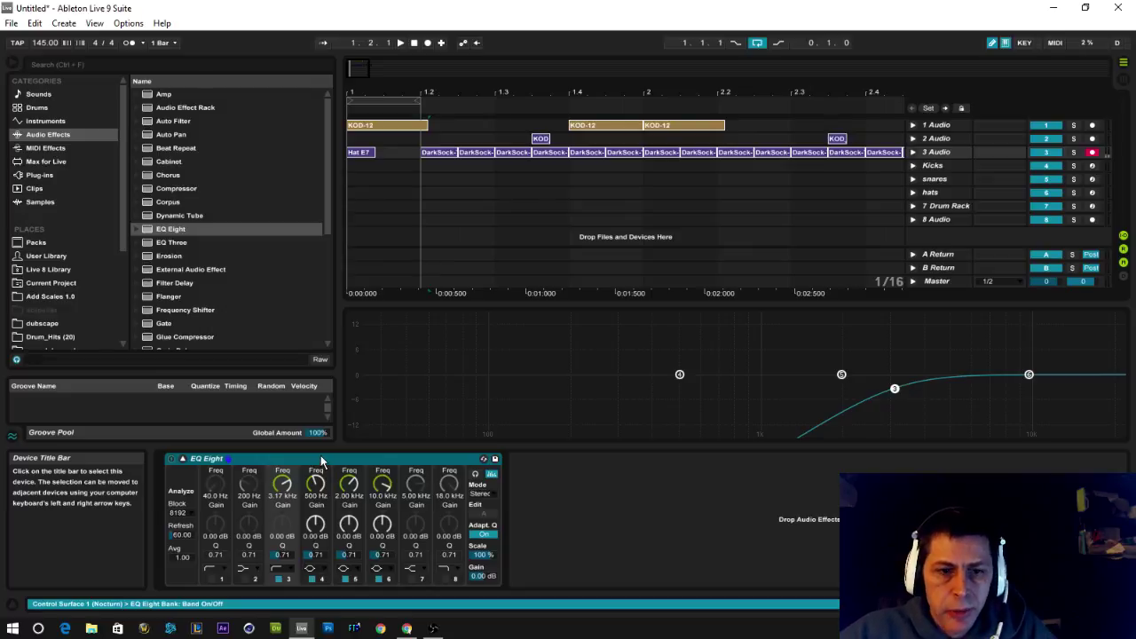
pyautogui.rightClick(321, 456)
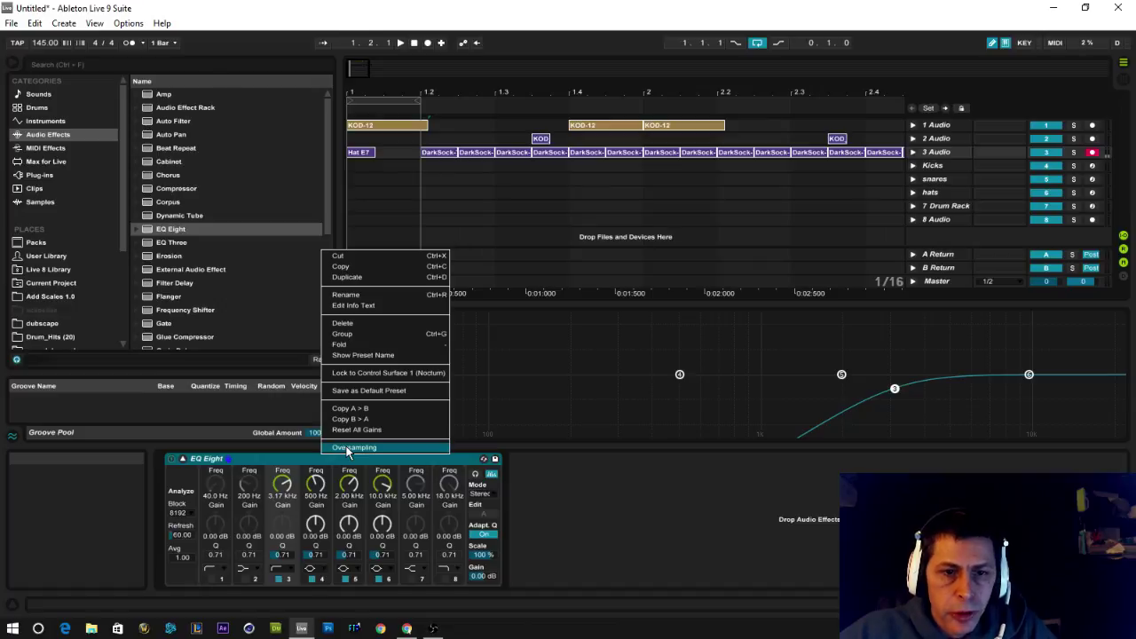
pyautogui.rightClick(268, 459)
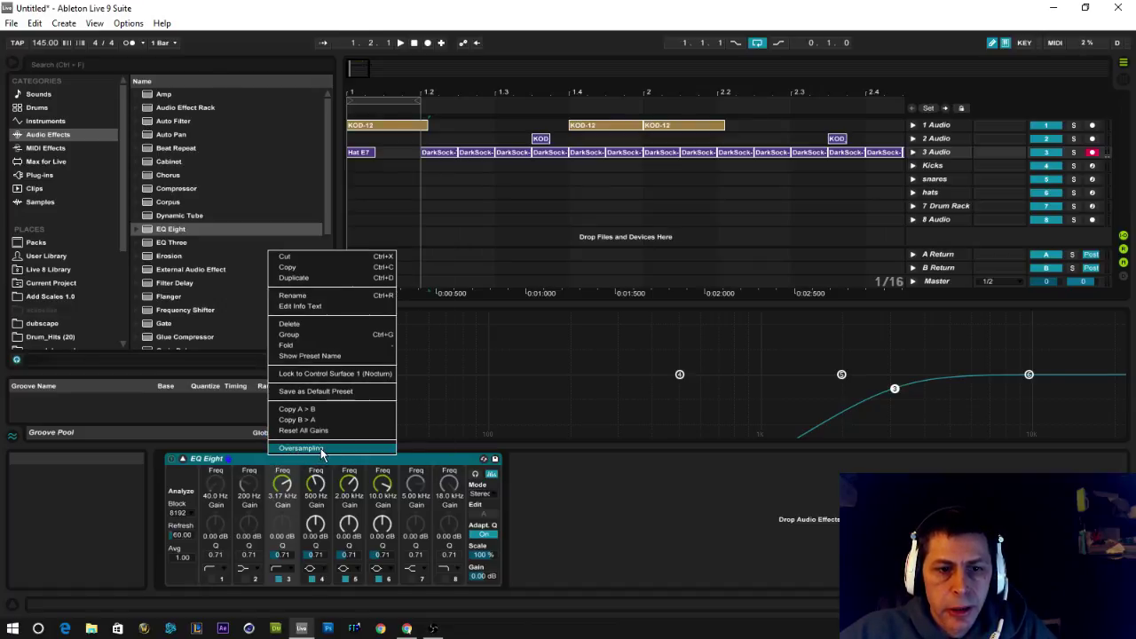
pyautogui.click(321, 449)
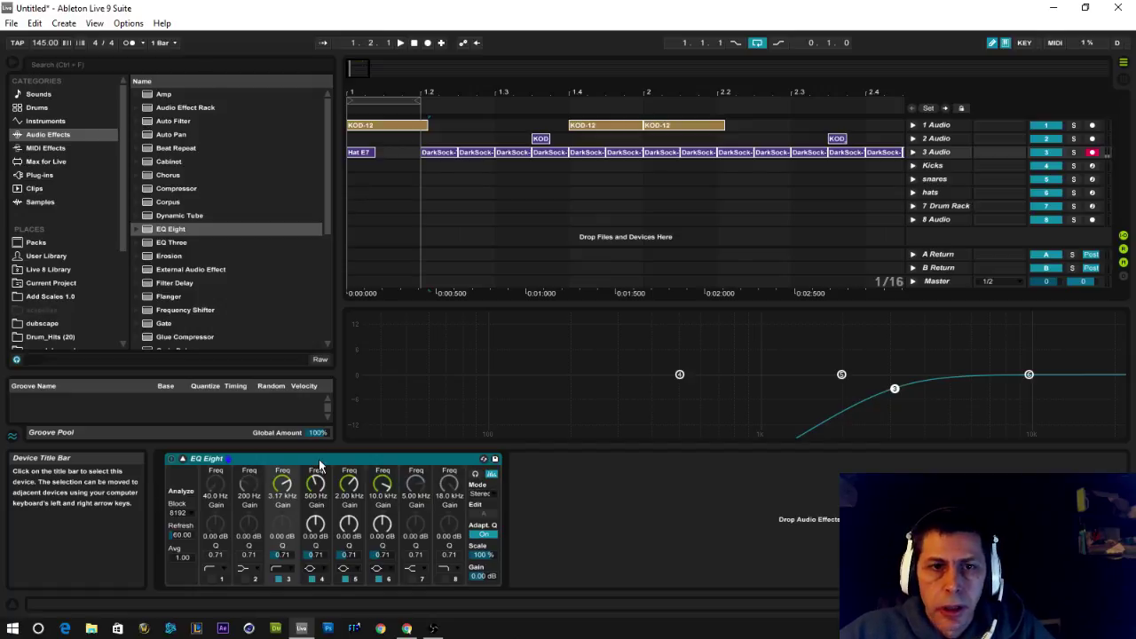
# Solo 1 Audio, examine the kick's spectrum peaks in an enlarged EQ Eight display while the loop plays, and stop playback
pyautogui.click(380, 125)
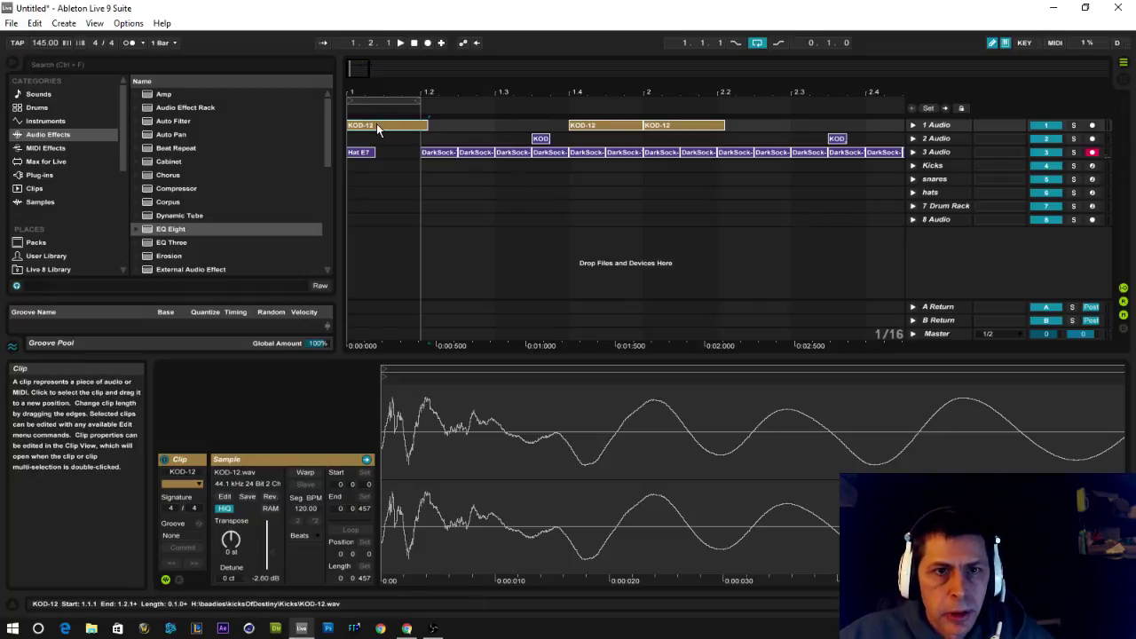
pyautogui.click(936, 127)
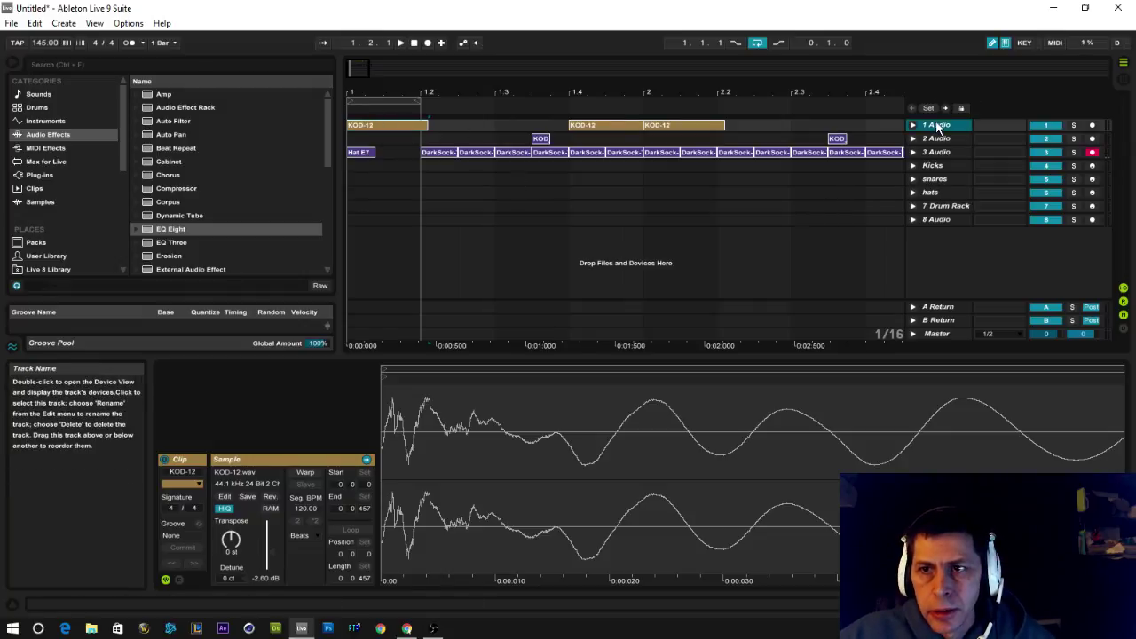
pyautogui.click(933, 126)
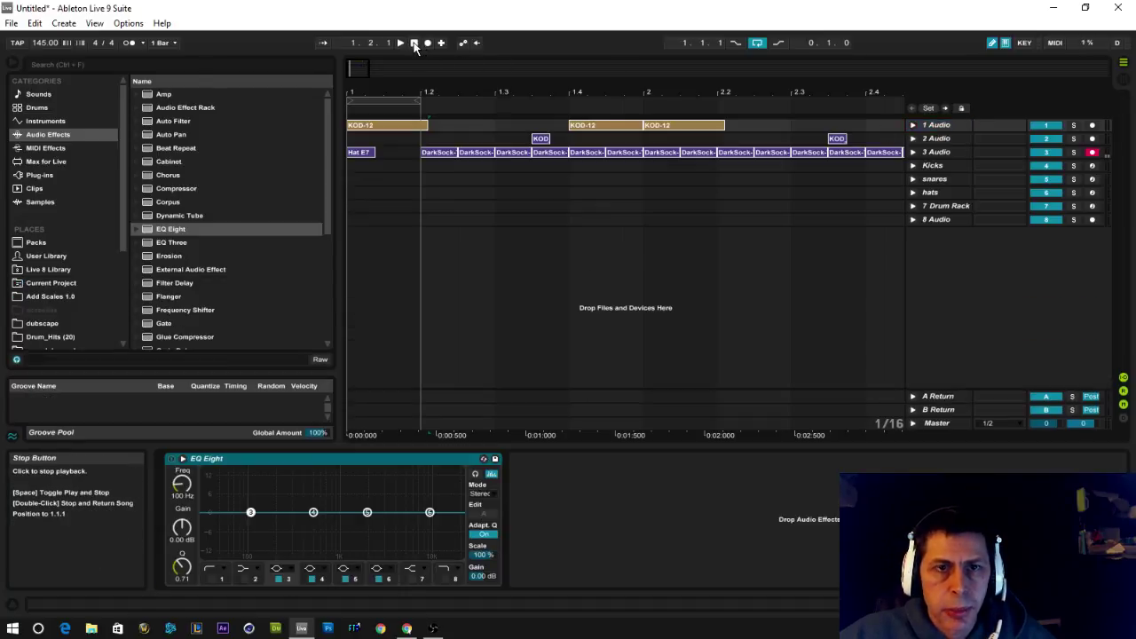
pyautogui.click(401, 43)
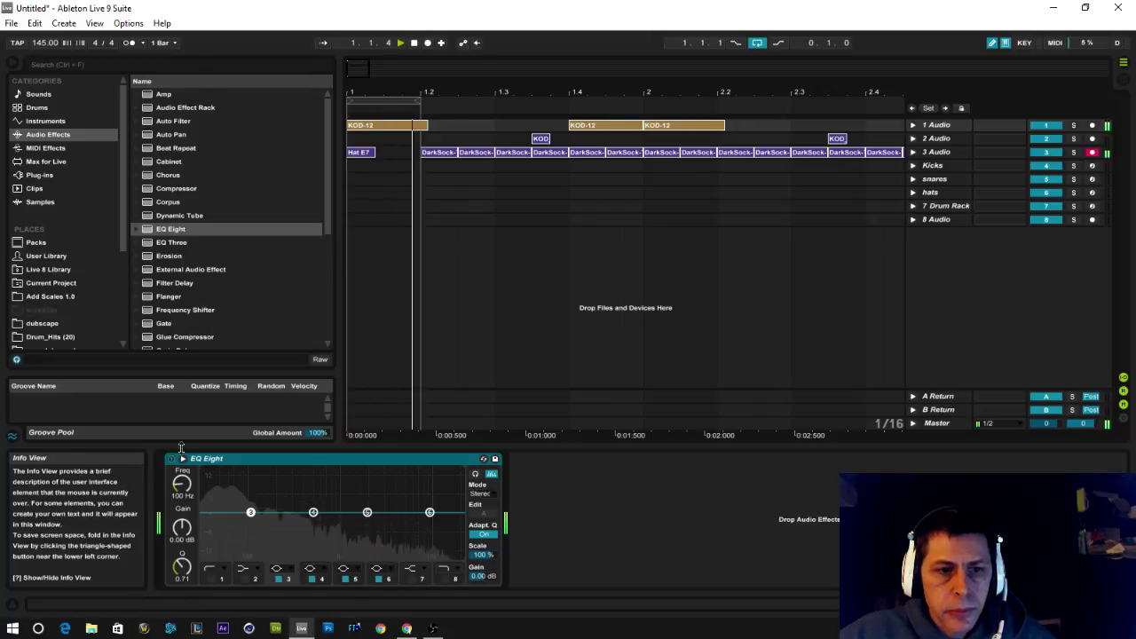
pyautogui.click(483, 458)
pyautogui.click(1074, 125)
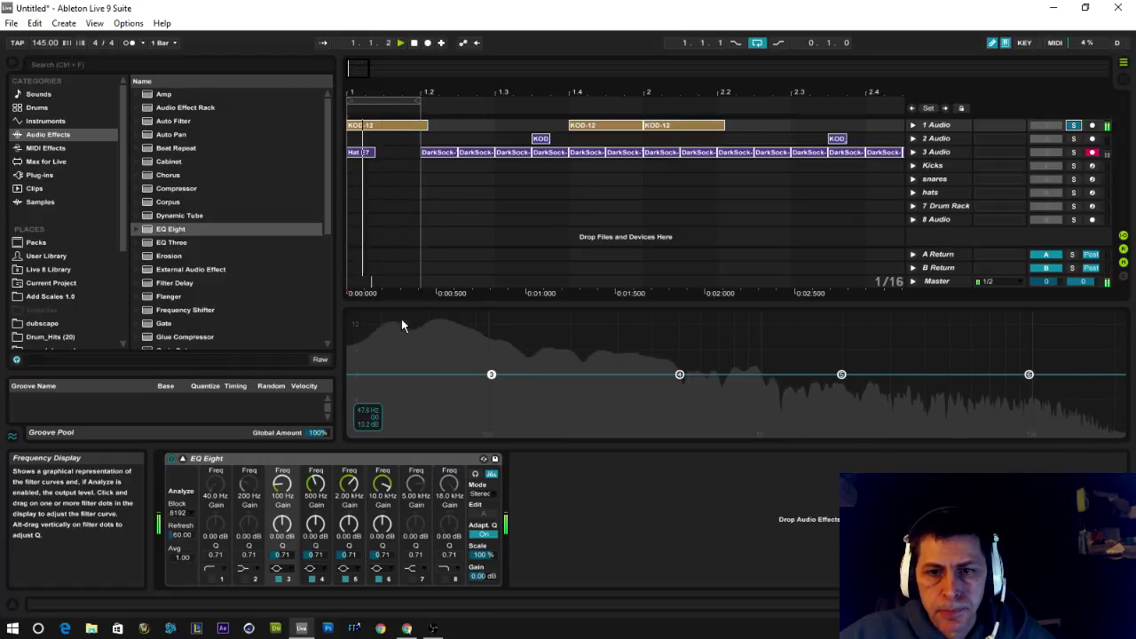
pyautogui.click(414, 46)
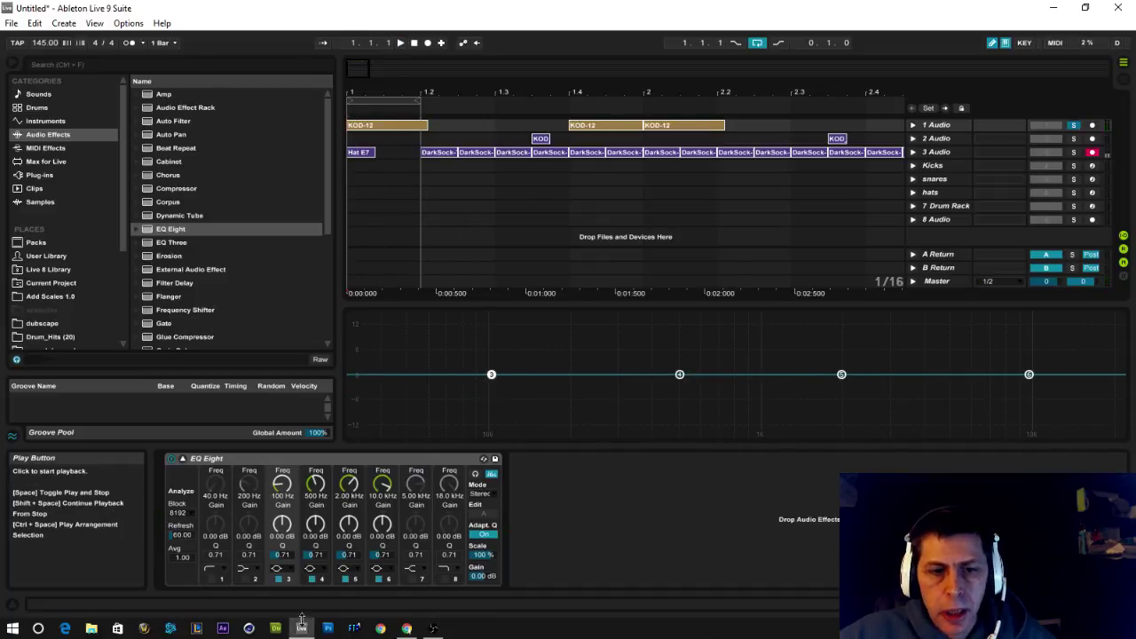
# Make band 3 of 1 Audio's EQ Eight a 48 dB low cut at 132 Hz during playback, and unsolo the track
pyautogui.click(278, 570)
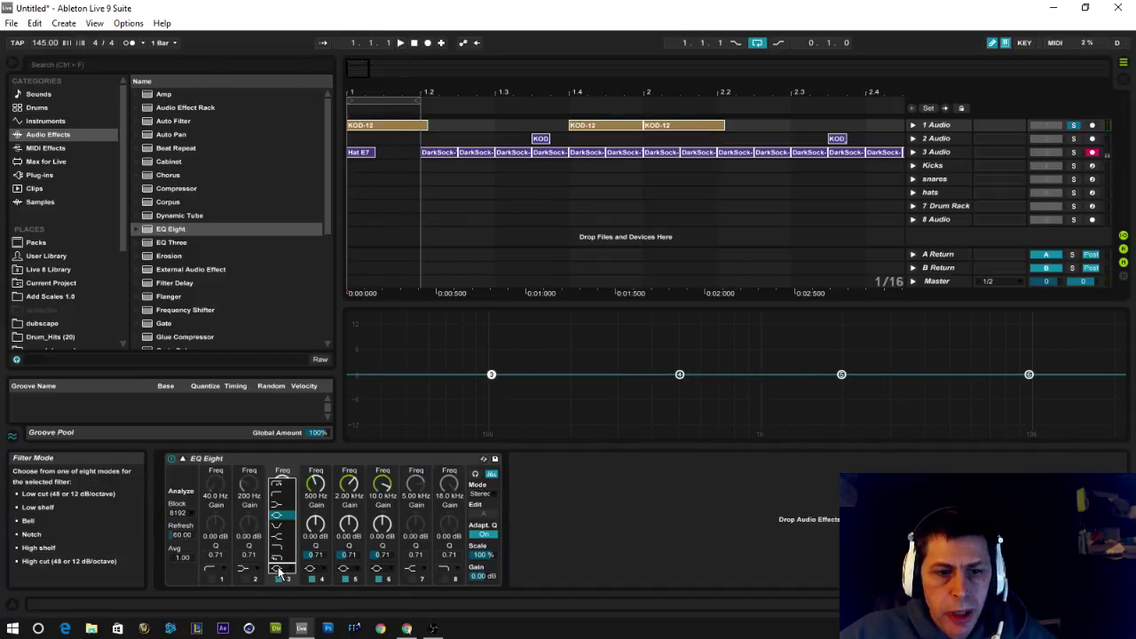
pyautogui.click(288, 503)
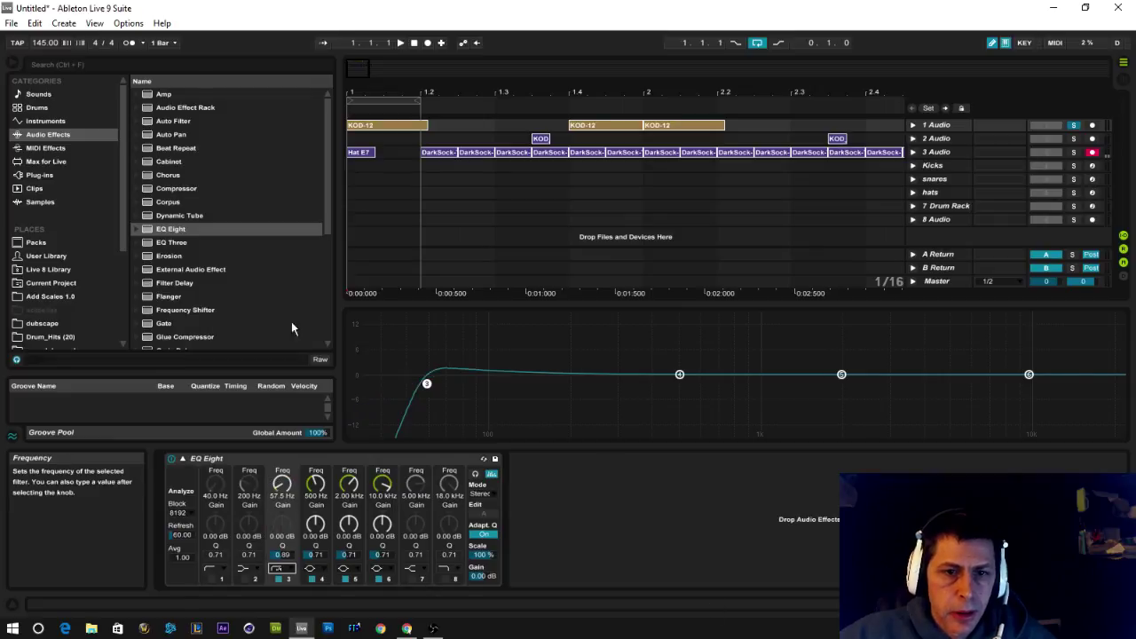
pyautogui.click(401, 47)
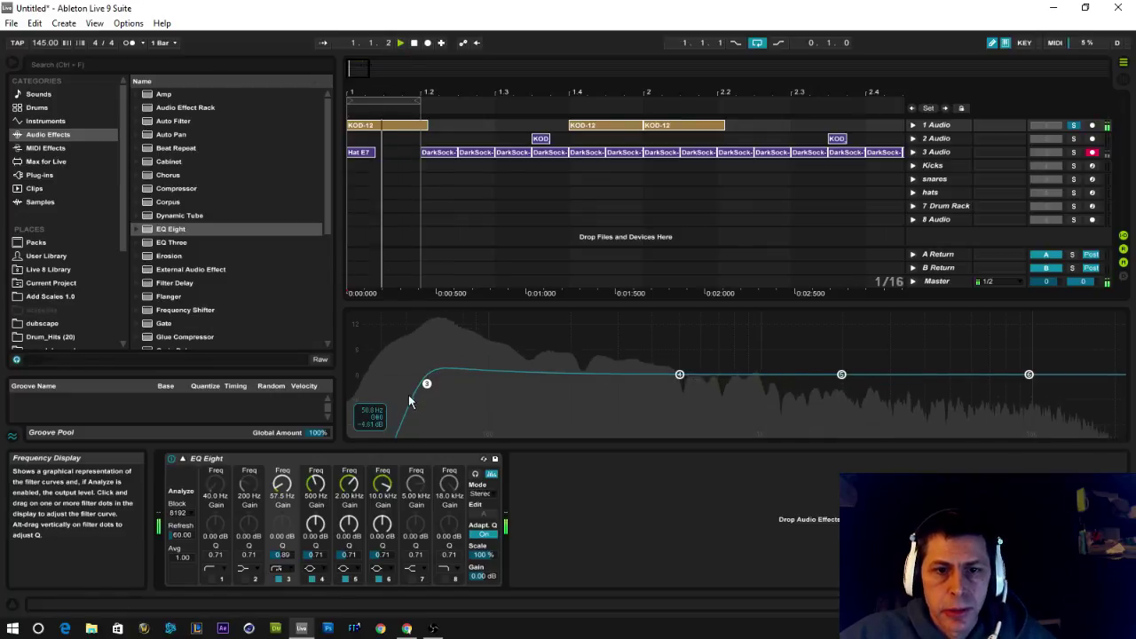
pyautogui.moveTo(426, 383); pyautogui.dragTo(523, 380)
pyautogui.click(1073, 126)
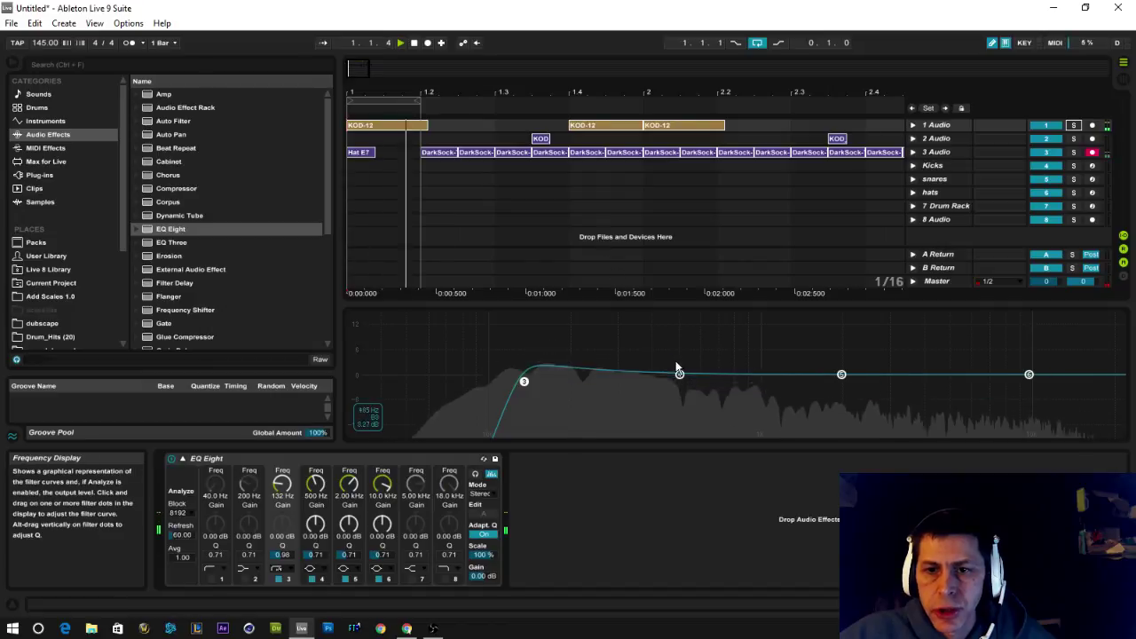
# Shape the kick's EQ with band 5 at 1.63 kHz and -6.14 dB, band 4 at 504 Hz and -1.08 dB, and band 6 as a high cut
pyautogui.moveTo(841, 374); pyautogui.dragTo(817, 398)
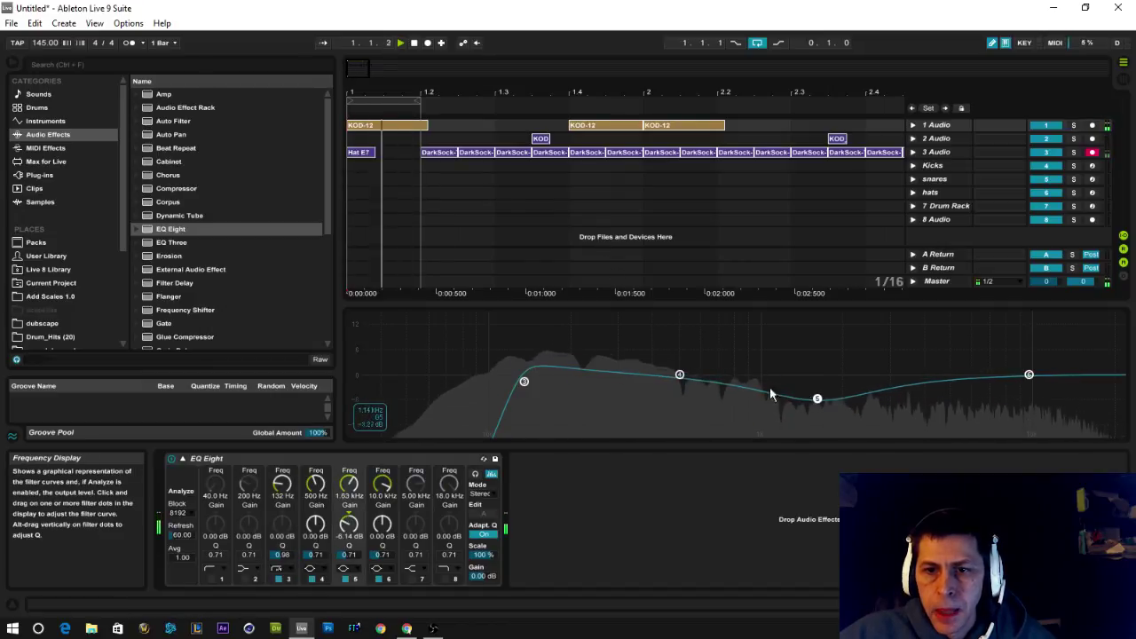
pyautogui.moveTo(679, 374); pyautogui.dragTo(680, 379)
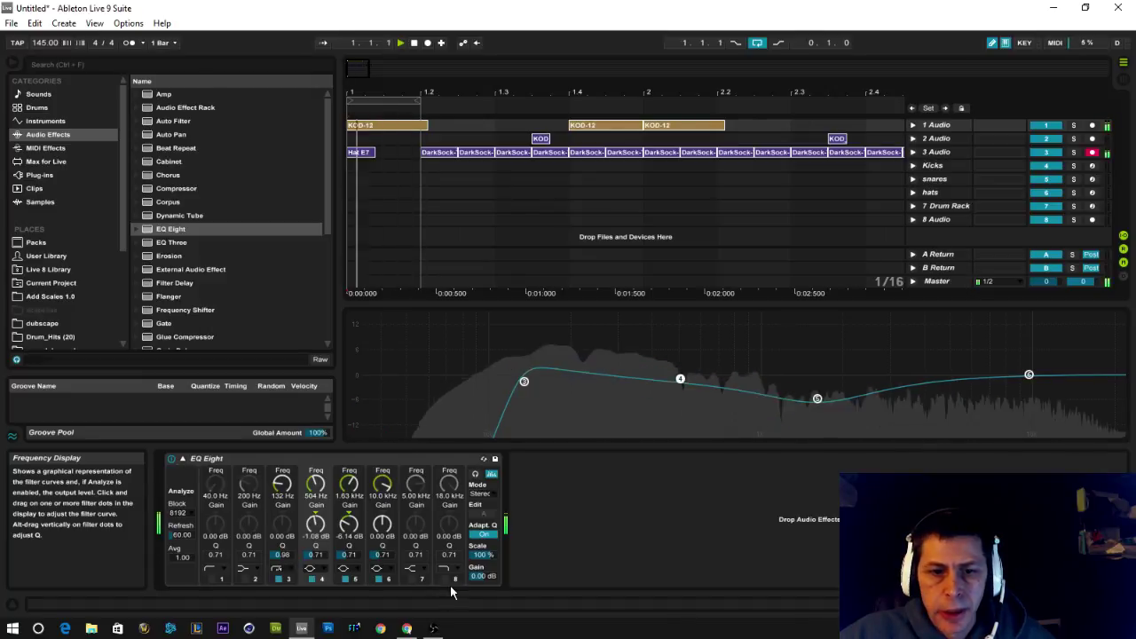
pyautogui.click(377, 568)
pyautogui.click(376, 546)
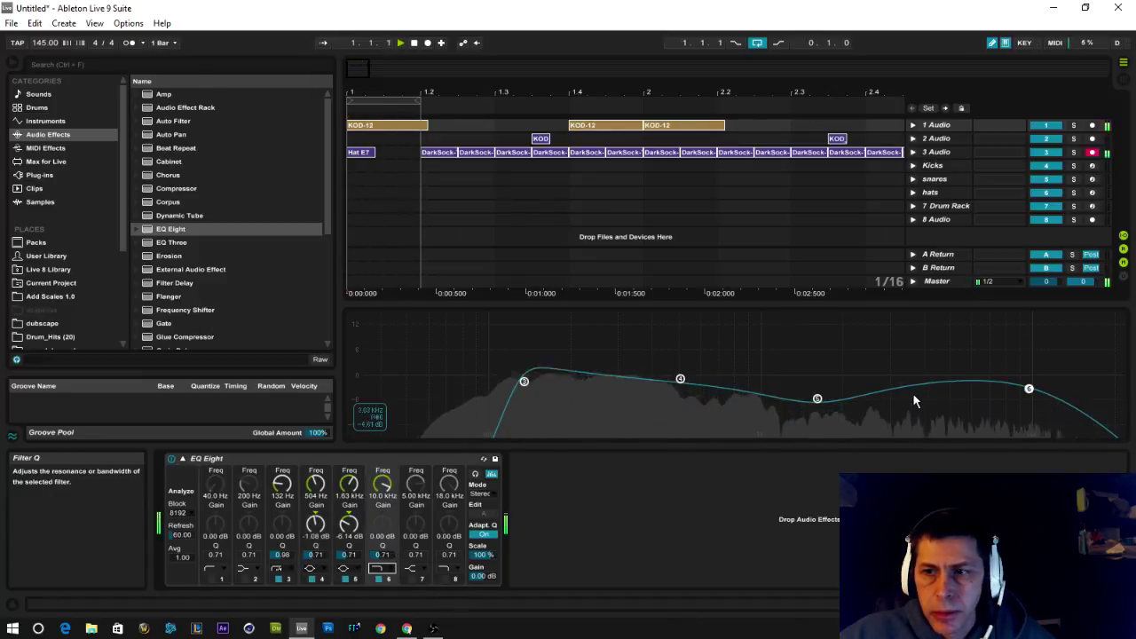
# Adjust the kick's EQ with band 6 at 3.89 kHz, band 5 at -5.78 dB and band 3's Q at 0.84, and stop playback
pyautogui.moveTo(1026, 389); pyautogui.dragTo(918, 382)
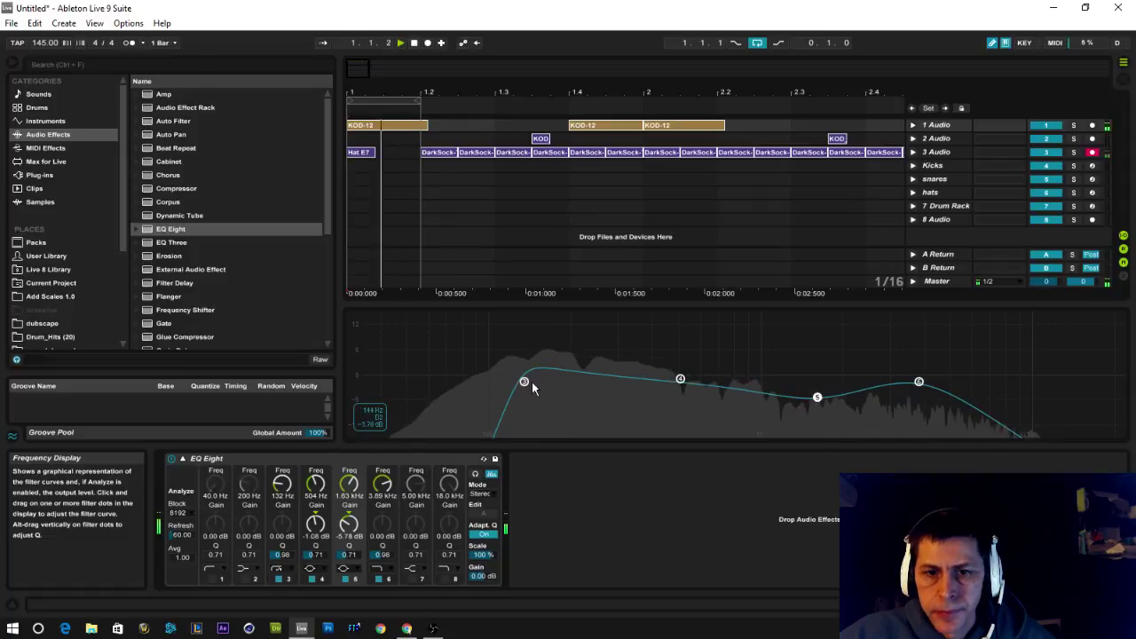
pyautogui.moveTo(526, 382); pyautogui.dragTo(524, 384)
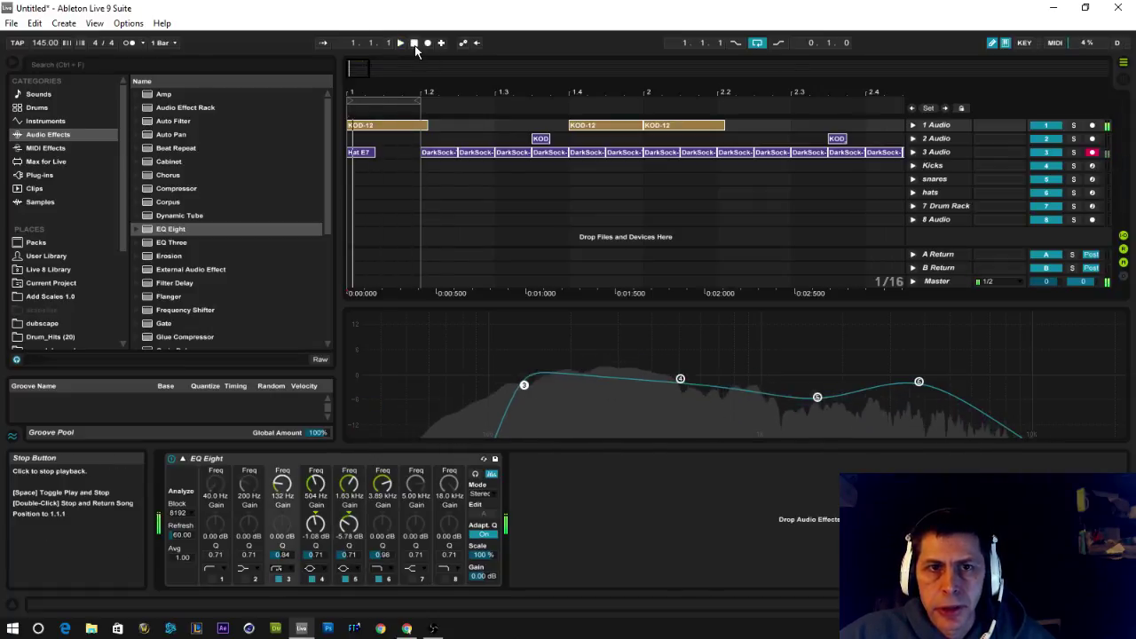
pyautogui.click(414, 43)
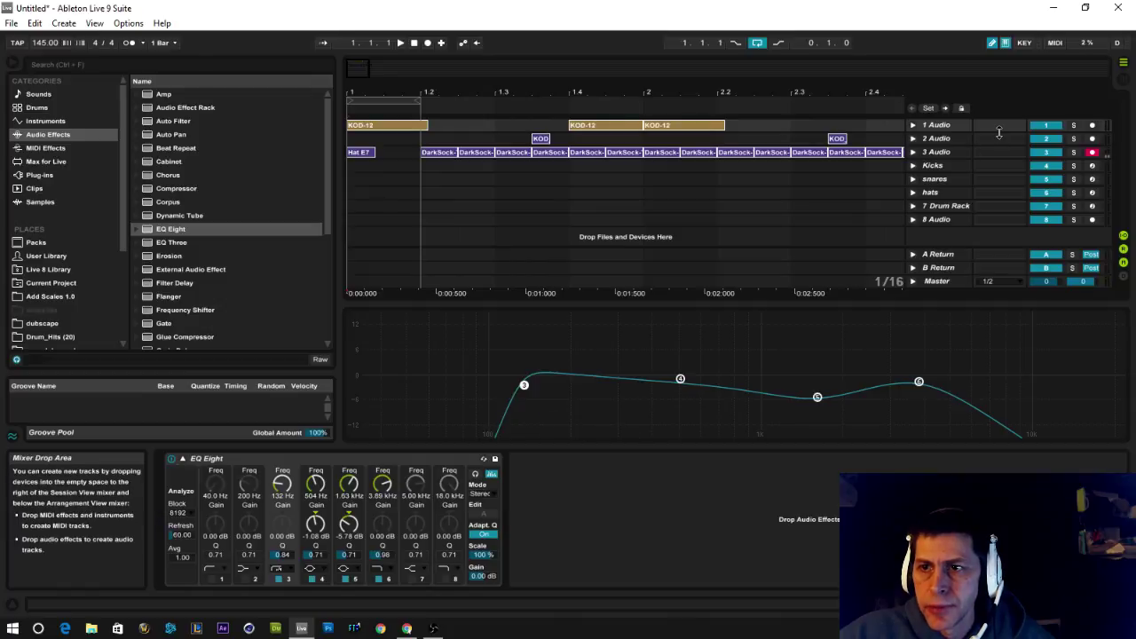
# Unfold 1 Audio and set the first KOD-12 clip's gain to 0 dB while the loop plays, stopping playback at the end
pyautogui.moveTo(999, 132); pyautogui.dragTo(1000, 199)
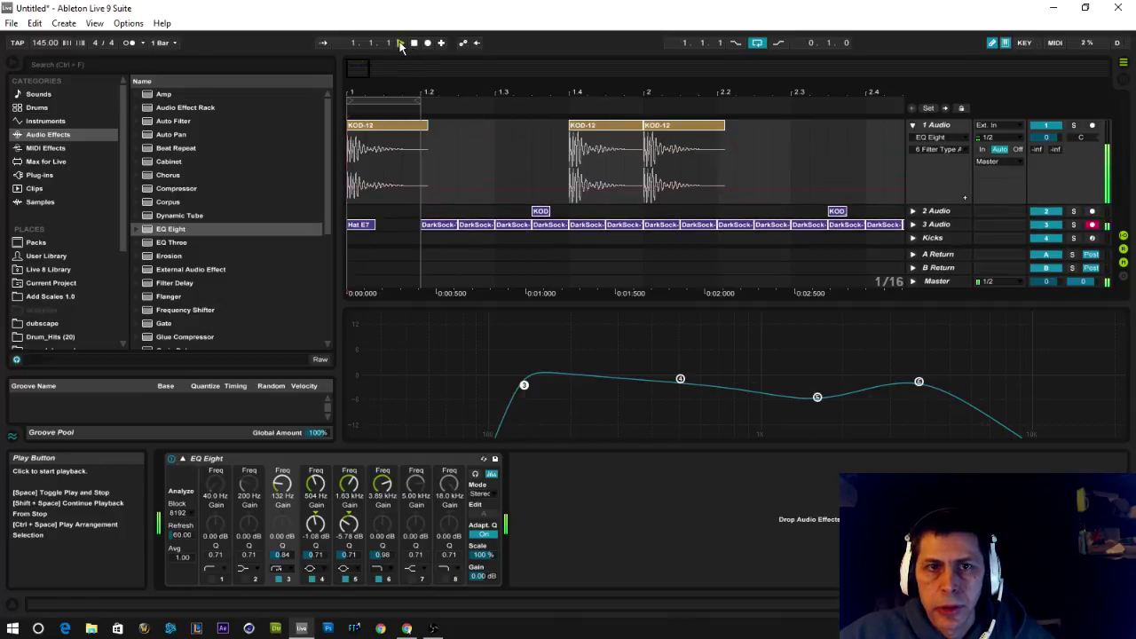
pyautogui.click(401, 43)
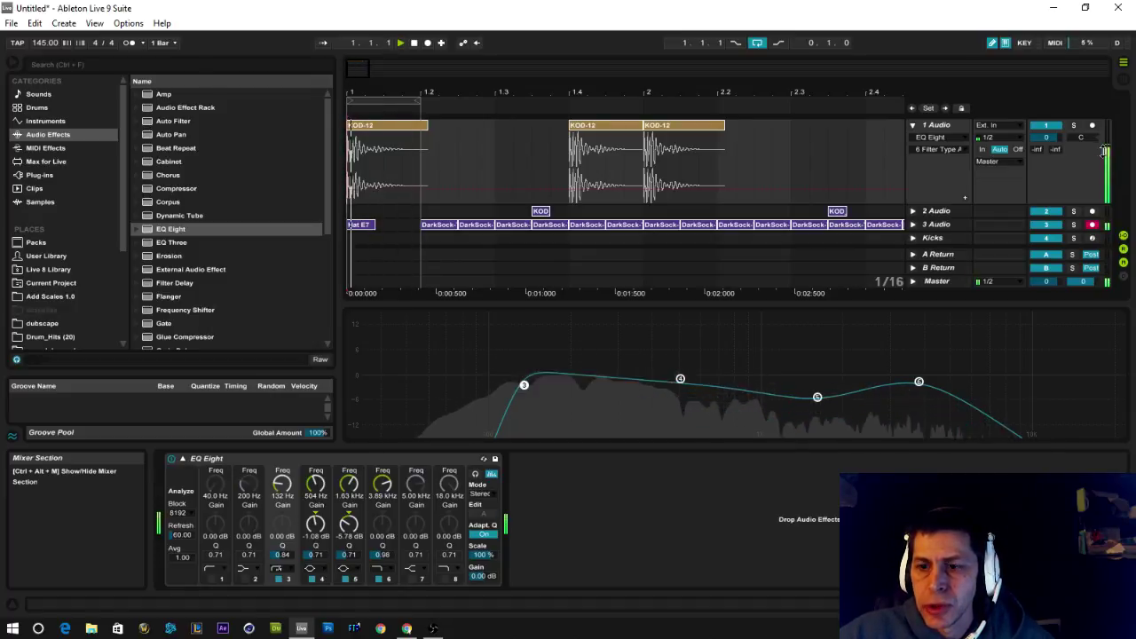
pyautogui.click(384, 131)
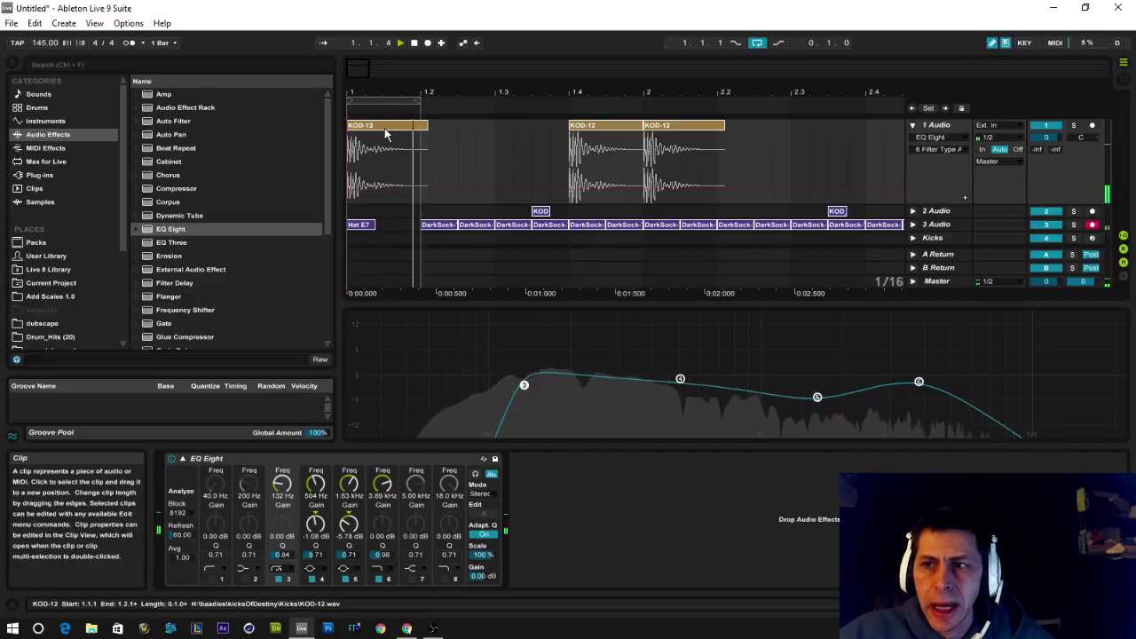
pyautogui.click(384, 131)
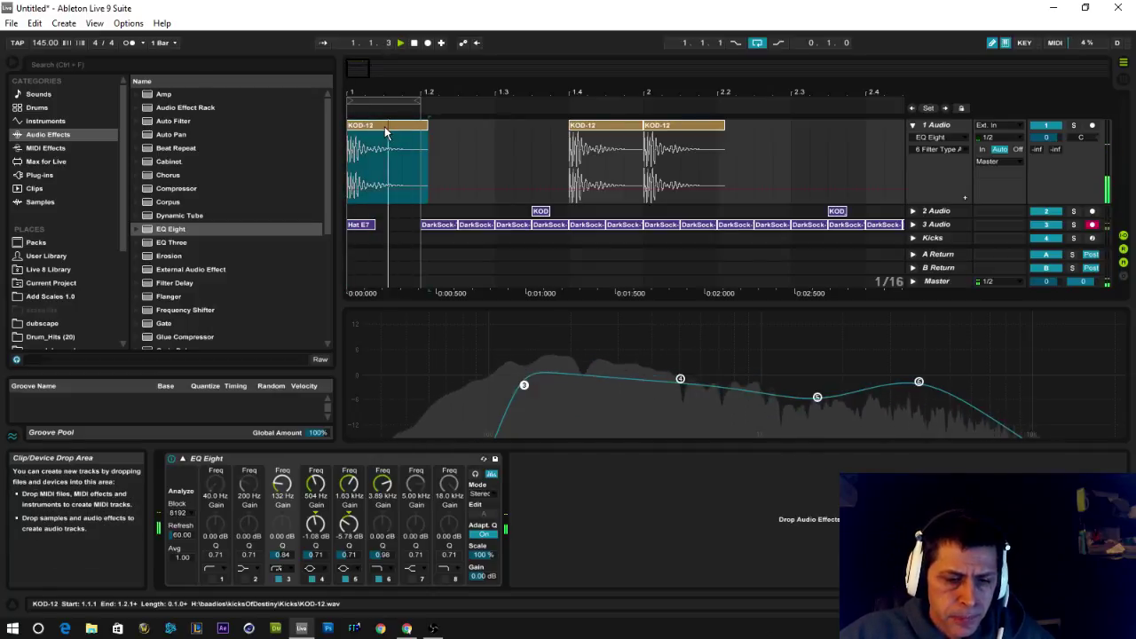
pyautogui.doubleClick(384, 131)
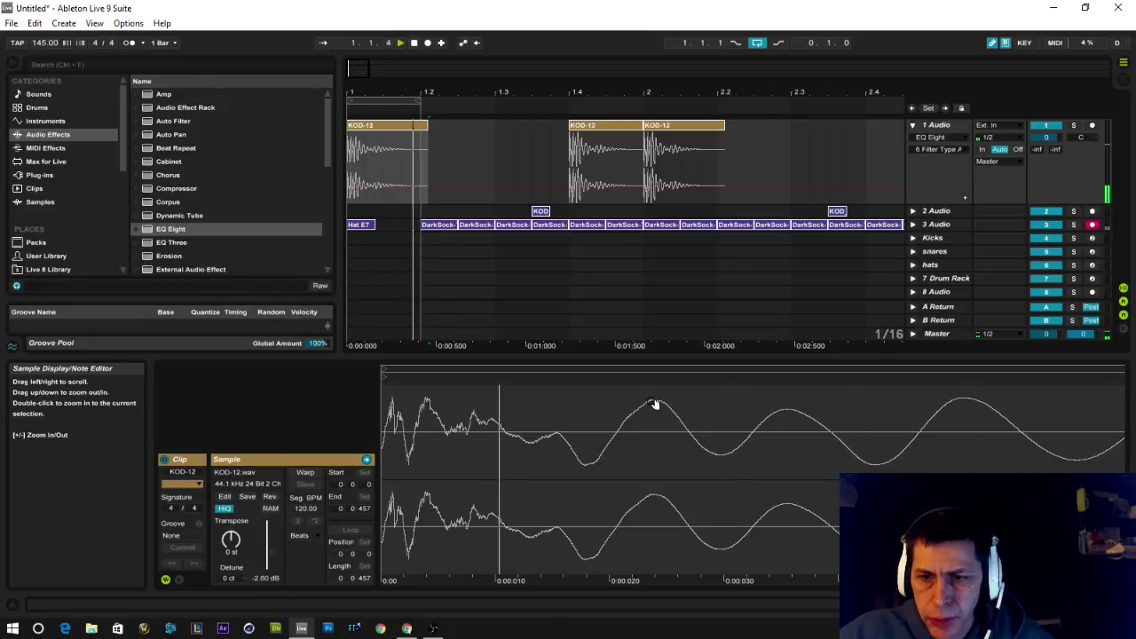
pyautogui.click(263, 578)
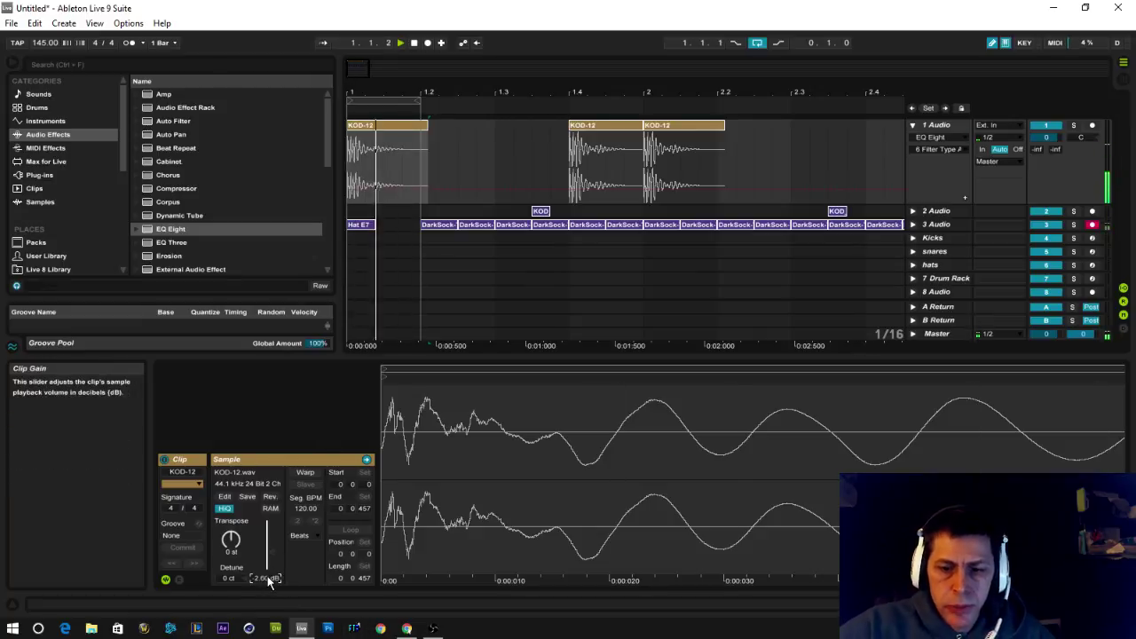
pyautogui.write('0')
pyautogui.press('Return')
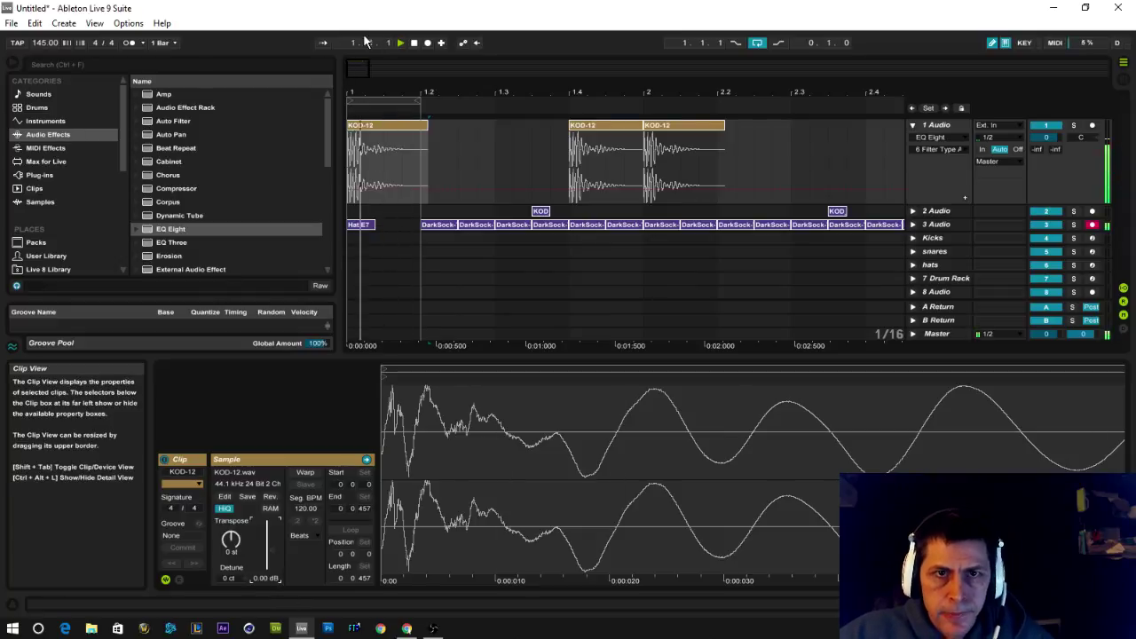
pyautogui.click(413, 46)
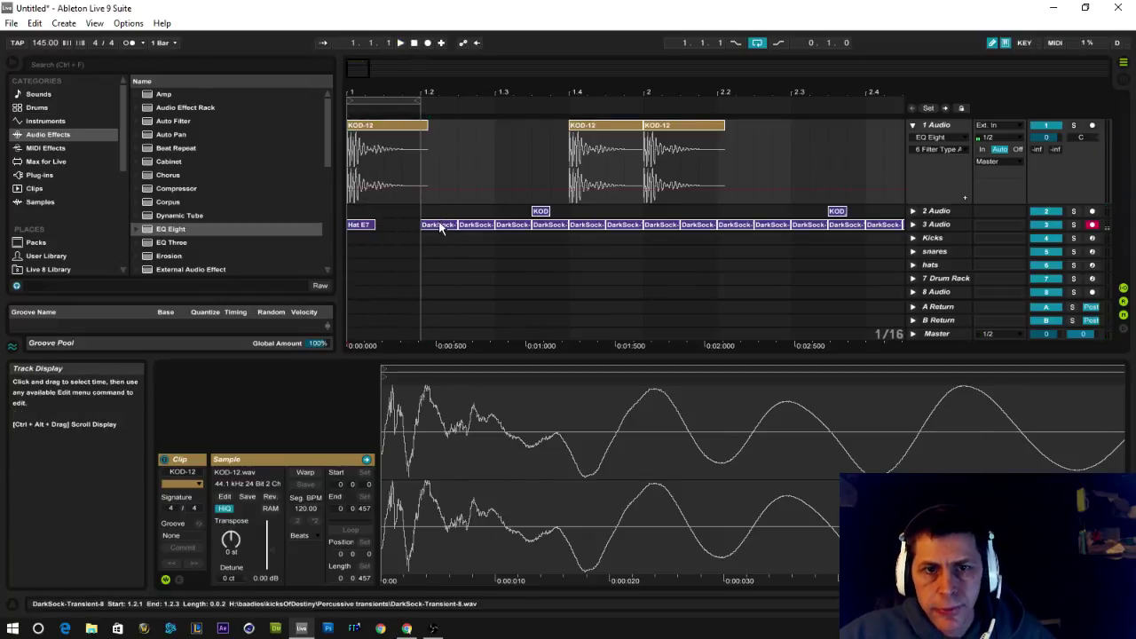
# Extend the loop's end to 1.3 and move the first snare clip on 2 Audio to 1.2.1
pyautogui.click(440, 224)
pyautogui.moveTo(418, 110); pyautogui.dragTo(502, 105)
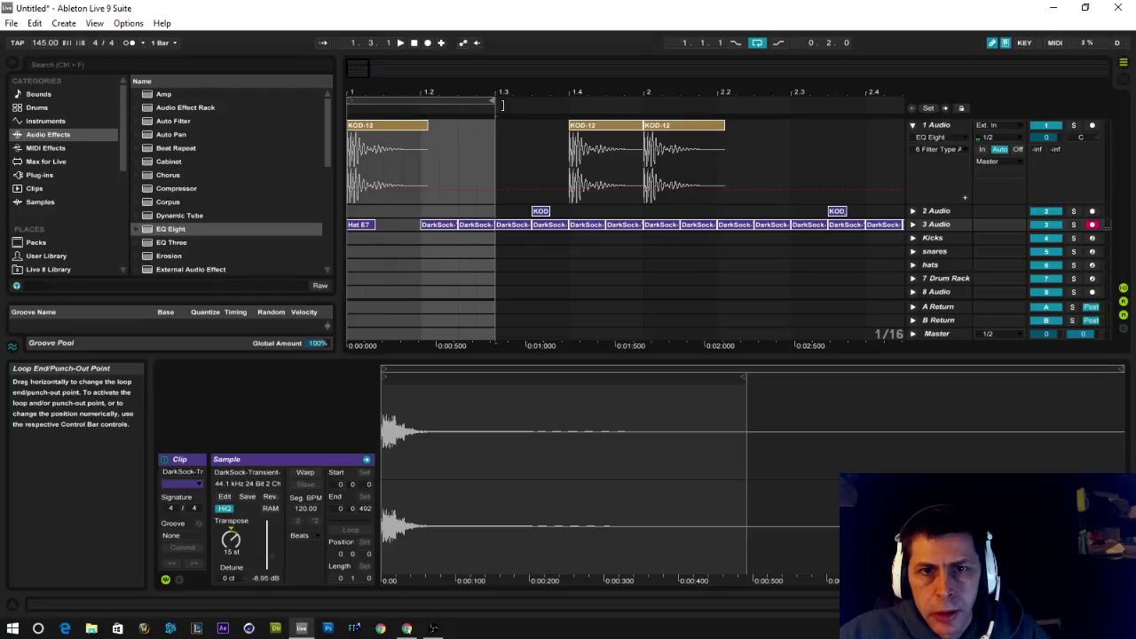
pyautogui.click(541, 211)
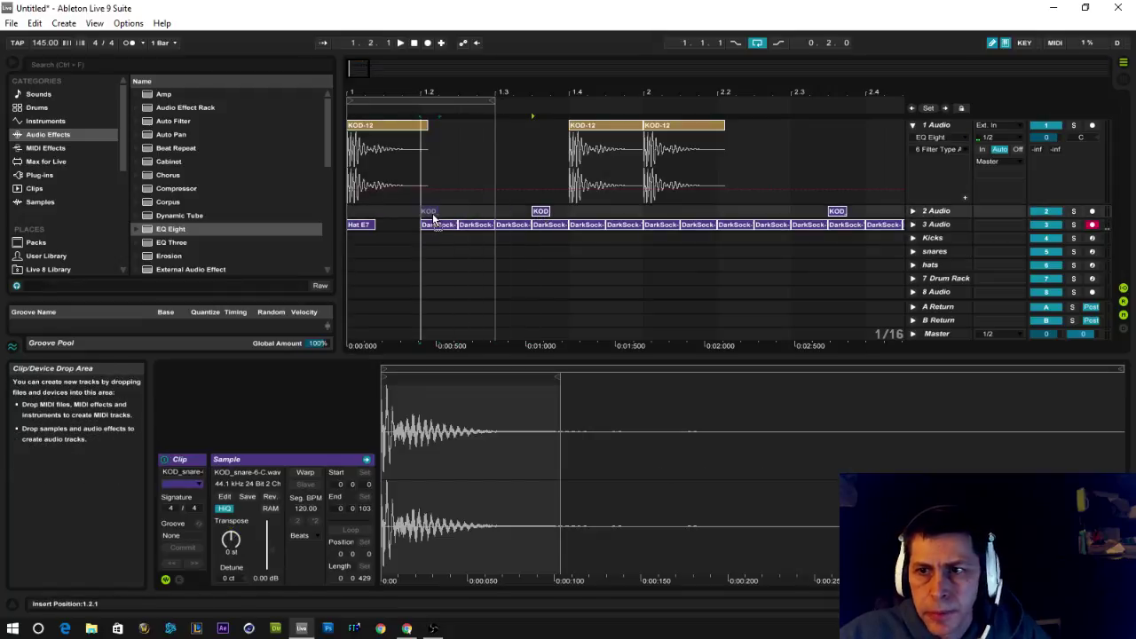
pyautogui.moveTo(433, 217); pyautogui.dragTo(432, 219)
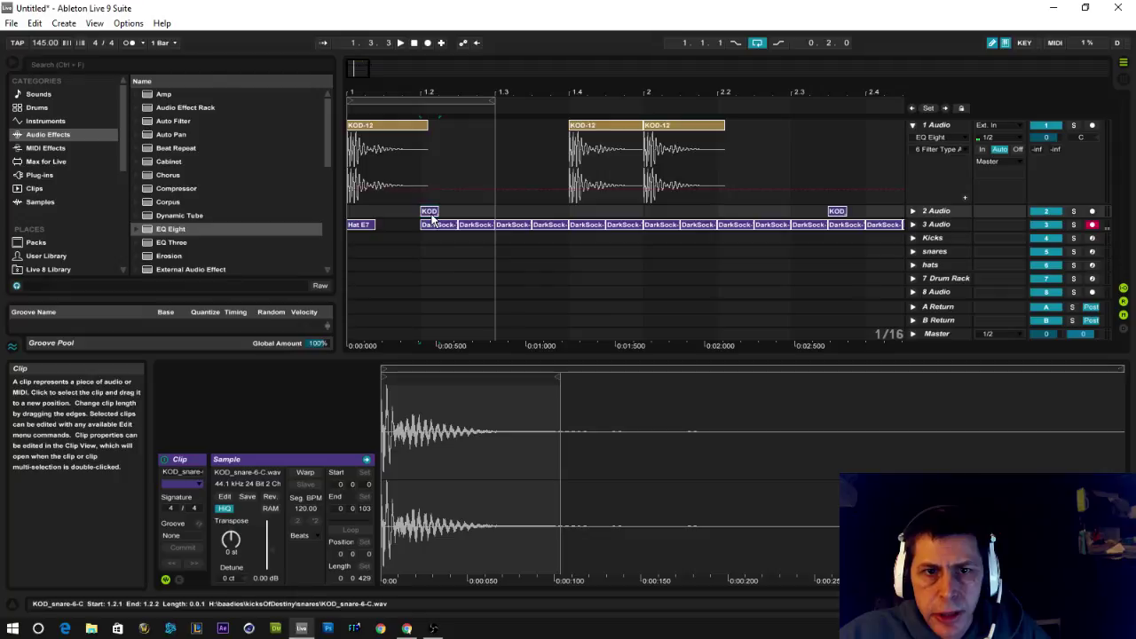
# Set band 3 of 1 Audio's EQ Eight to 64.5 Hz with a Q of 1.18 while playing the extended loop, and stop playback
pyautogui.click(378, 124)
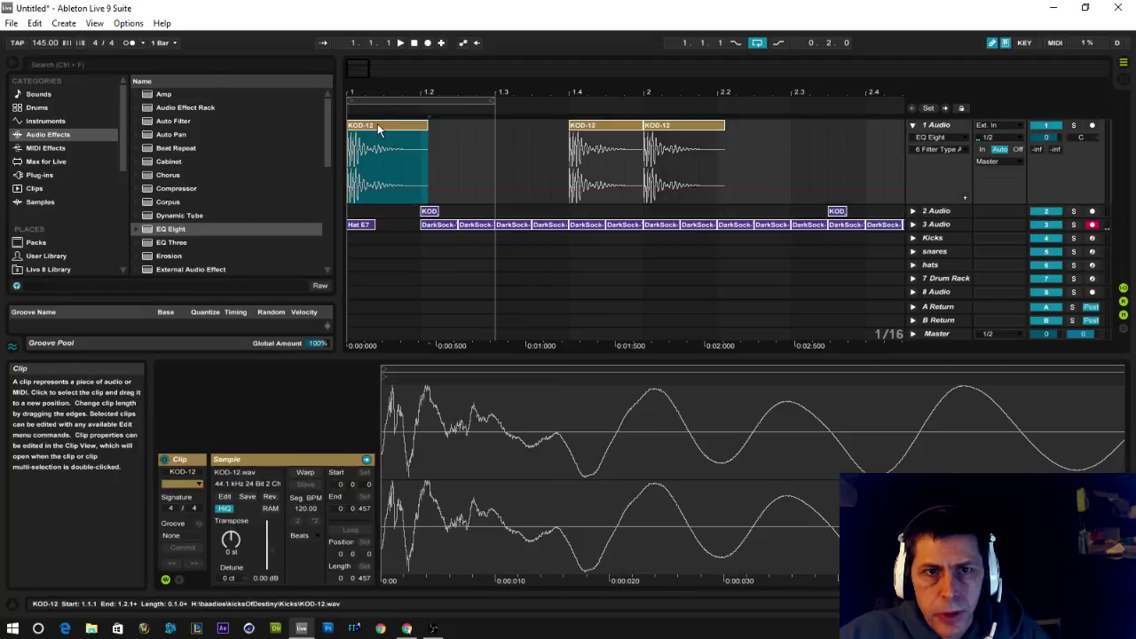
pyautogui.click(399, 43)
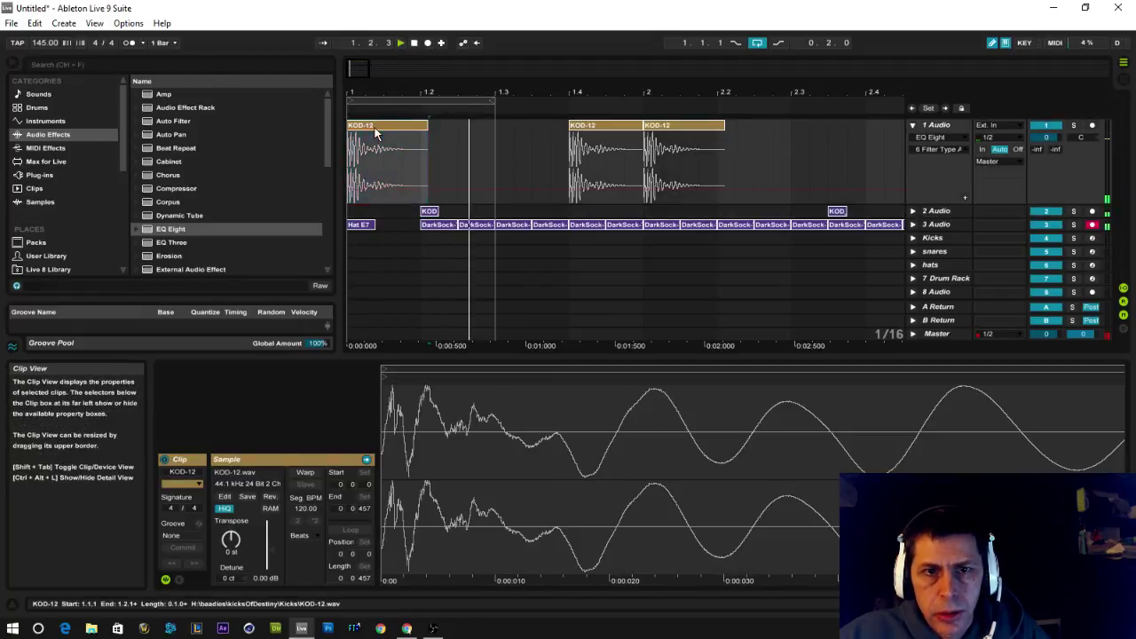
pyautogui.click(409, 131)
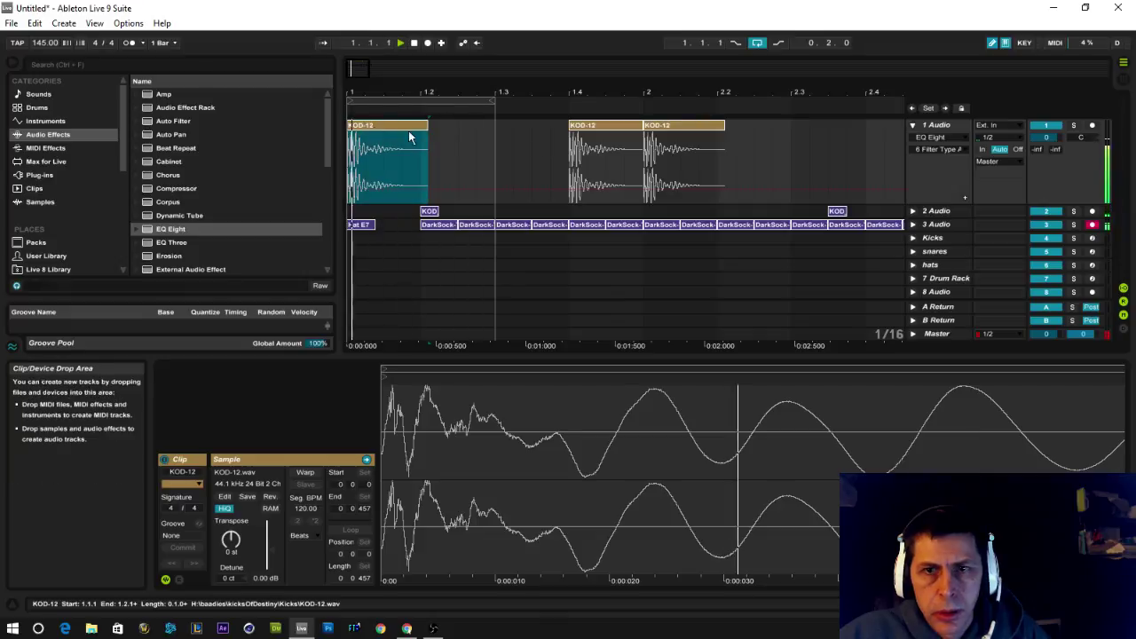
pyautogui.doubleClick(934, 132)
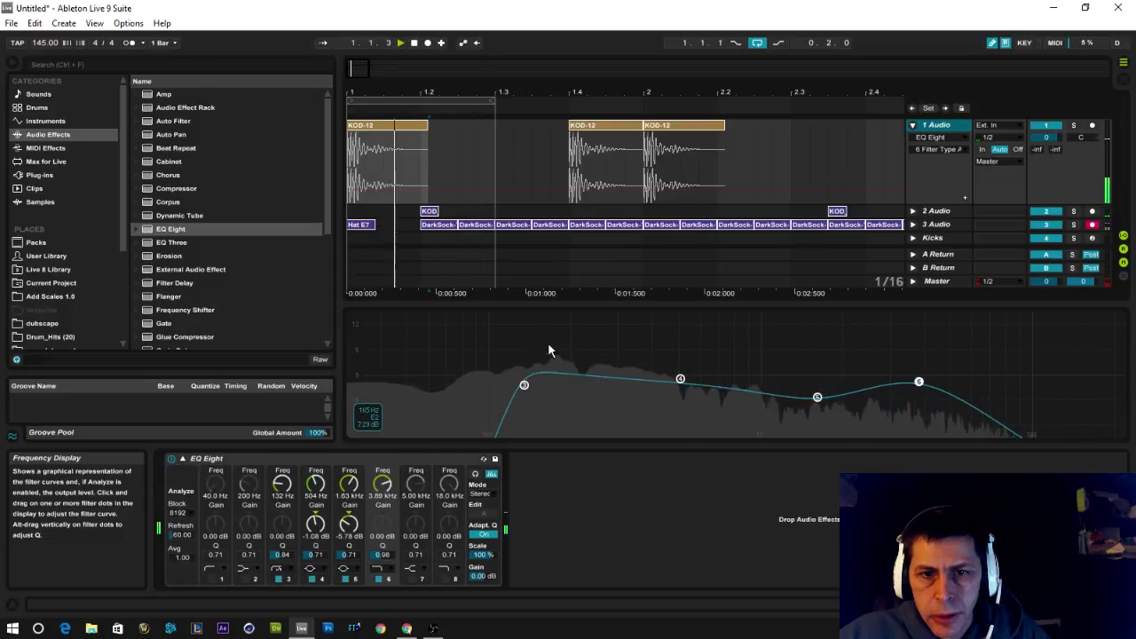
pyautogui.click(413, 43)
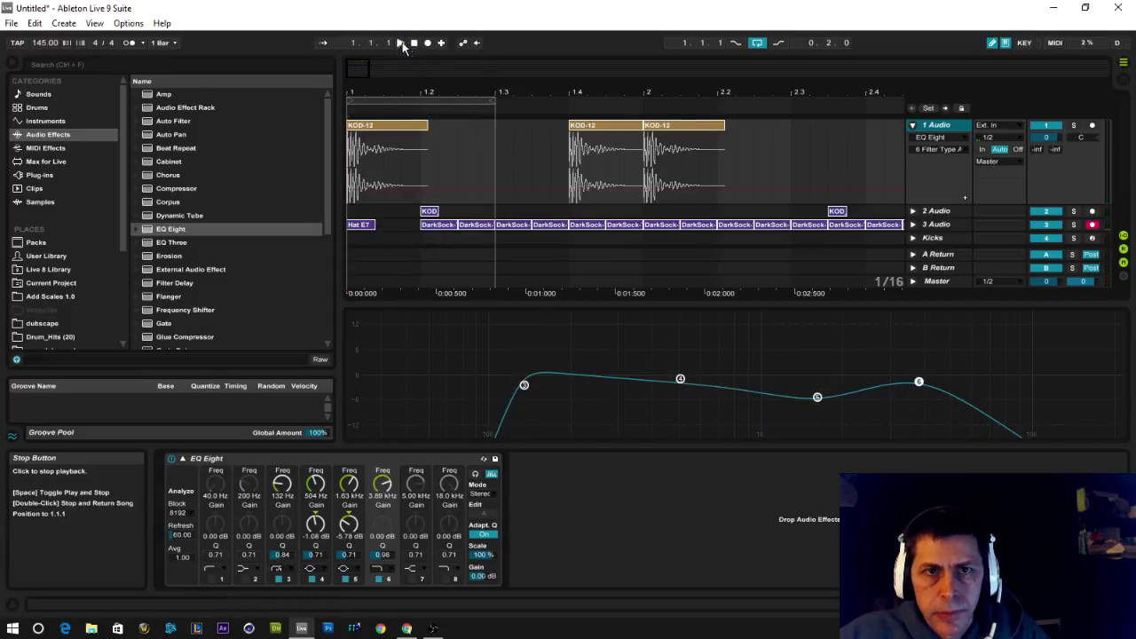
pyautogui.click(400, 43)
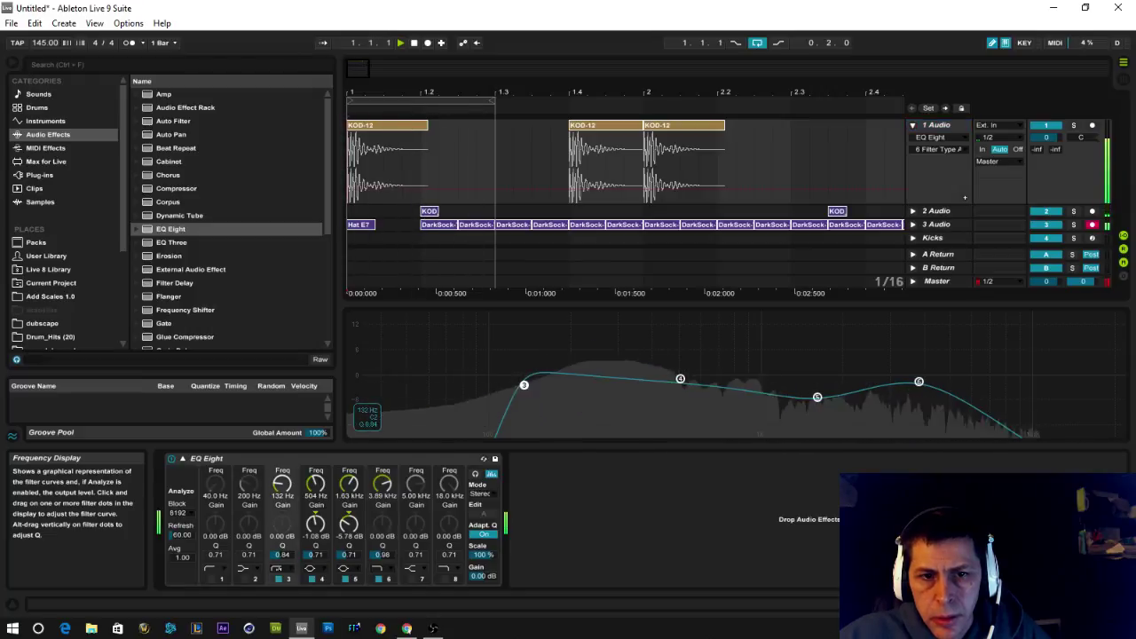
pyautogui.moveTo(524, 384)
pyautogui.mouseDown()
pyautogui.moveTo(537, 380)
pyautogui.moveTo(525, 380)
pyautogui.mouseUp()
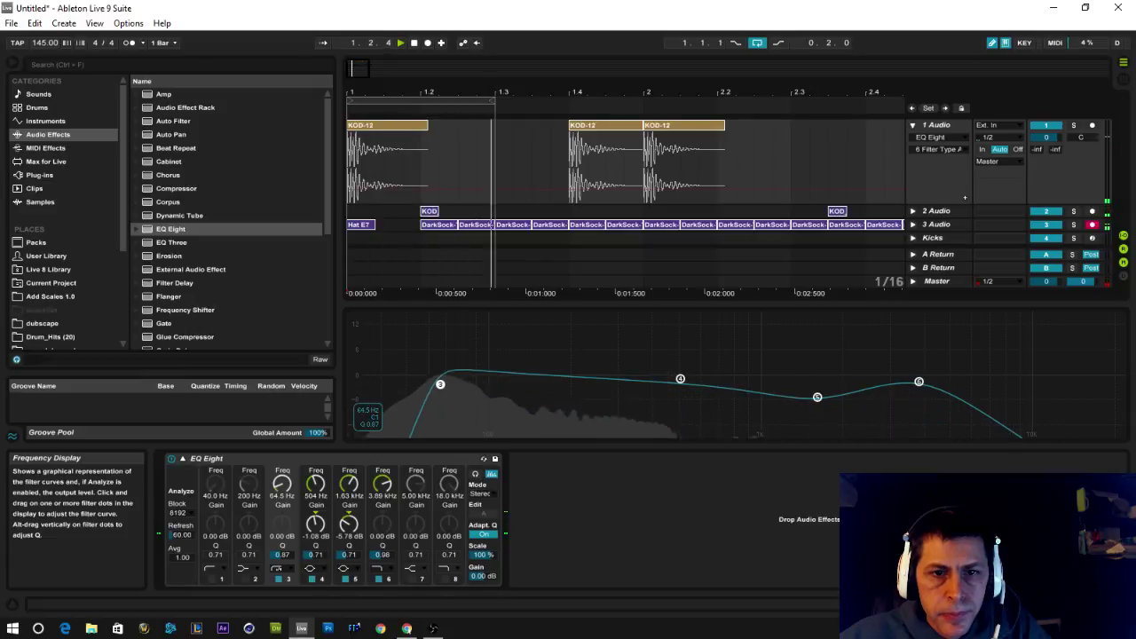
pyautogui.moveTo(439, 377); pyautogui.dragTo(440, 378)
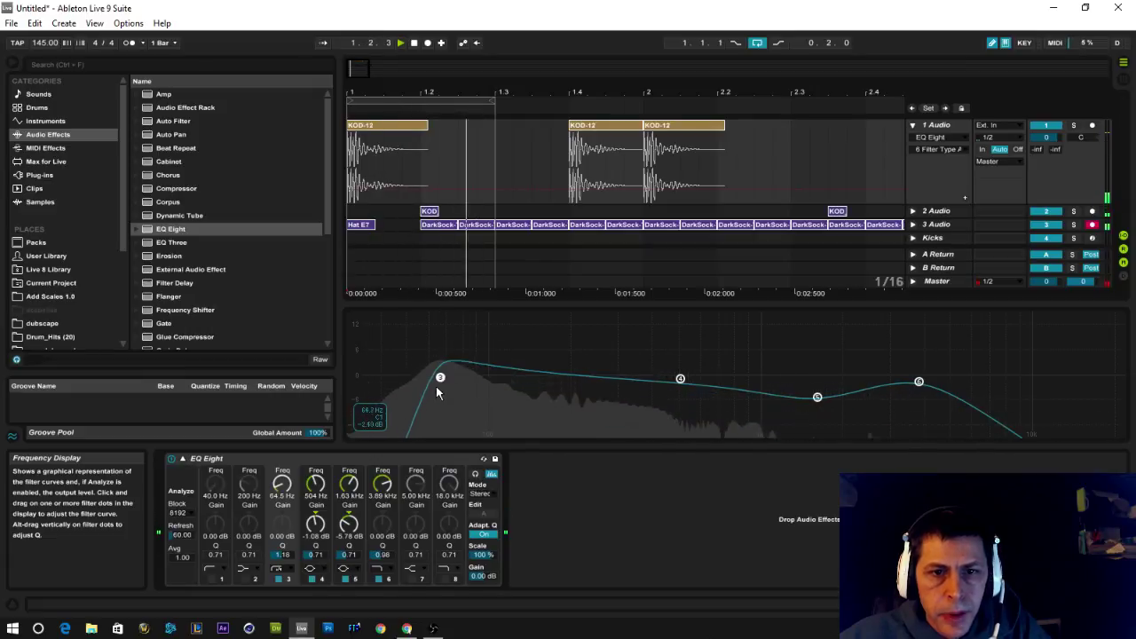
pyautogui.click(414, 46)
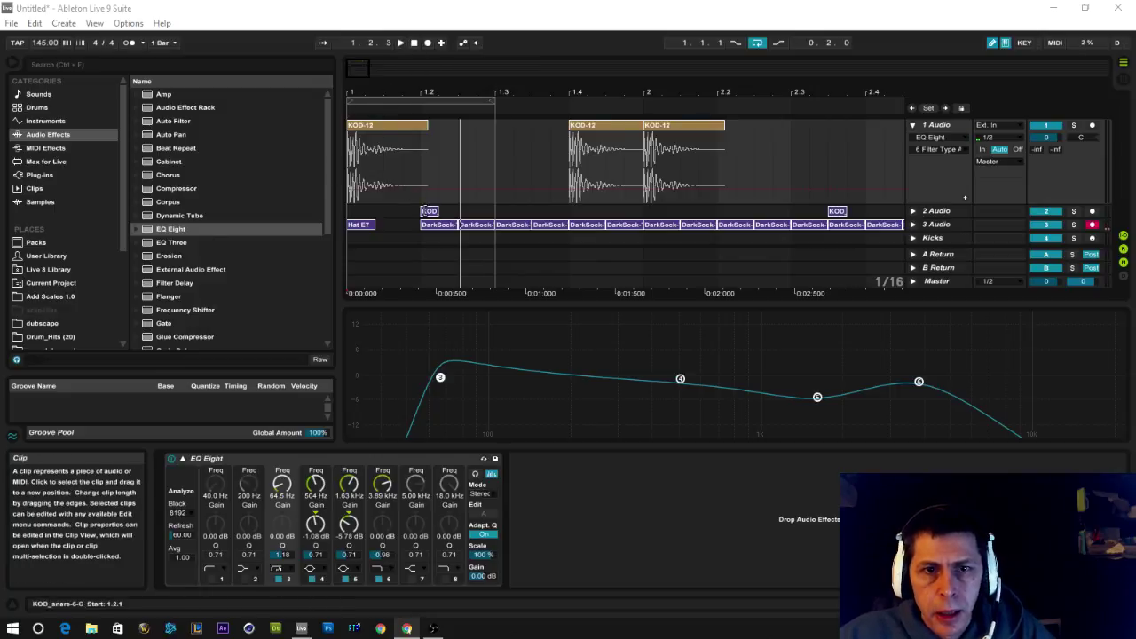
# Solo 2 Audio, play the loop, and show the snare track's empty device chain
pyautogui.doubleClick(429, 213)
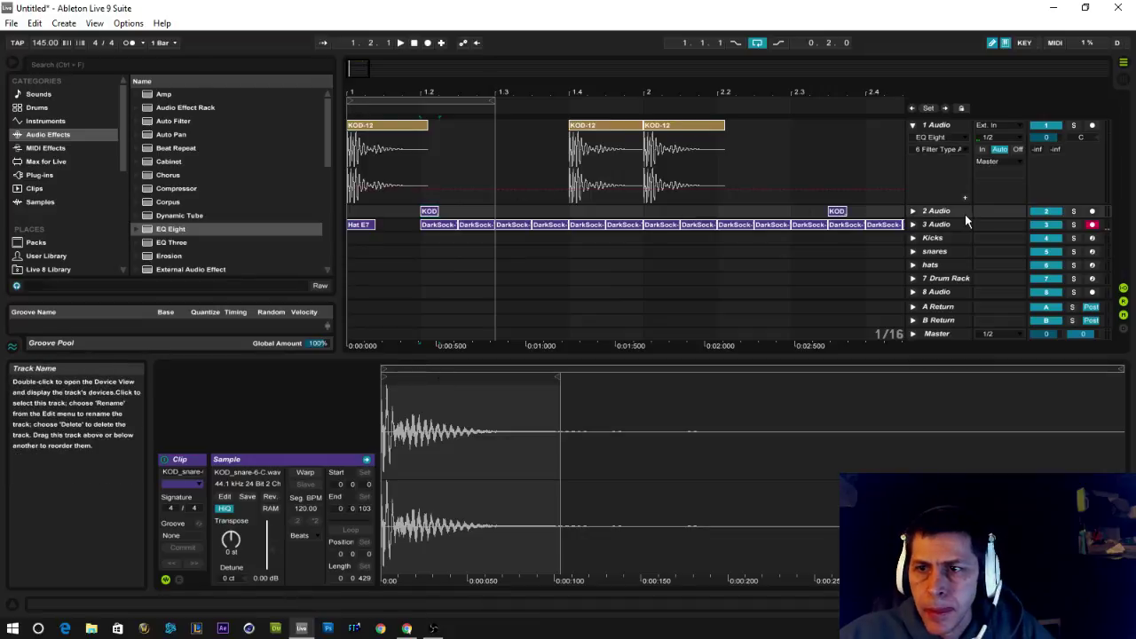
pyautogui.click(1074, 212)
pyautogui.click(413, 45)
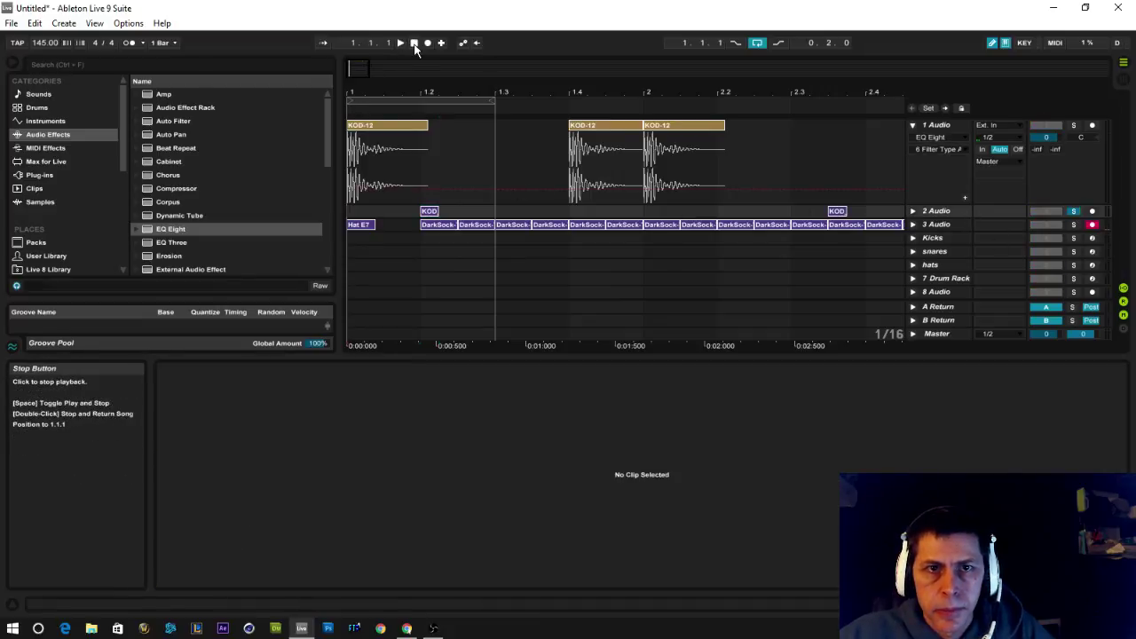
pyautogui.click(426, 211)
pyautogui.click(936, 211)
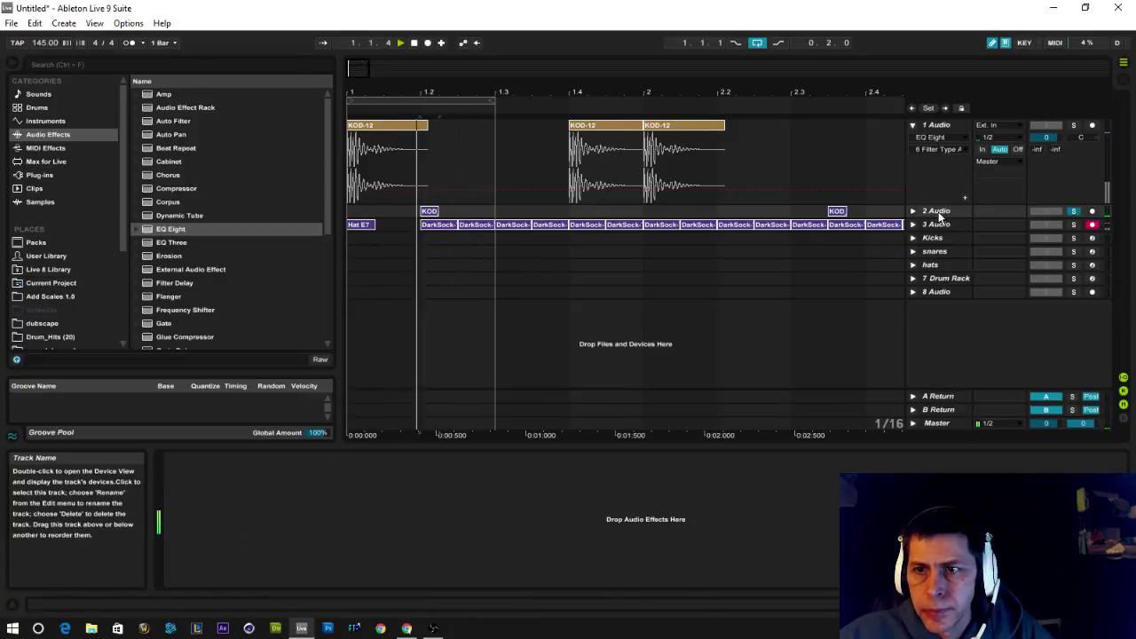
# Add an EQ Eight to 2 Audio and enlarge its frequency display
pyautogui.moveTo(171, 229); pyautogui.dragTo(241, 362)
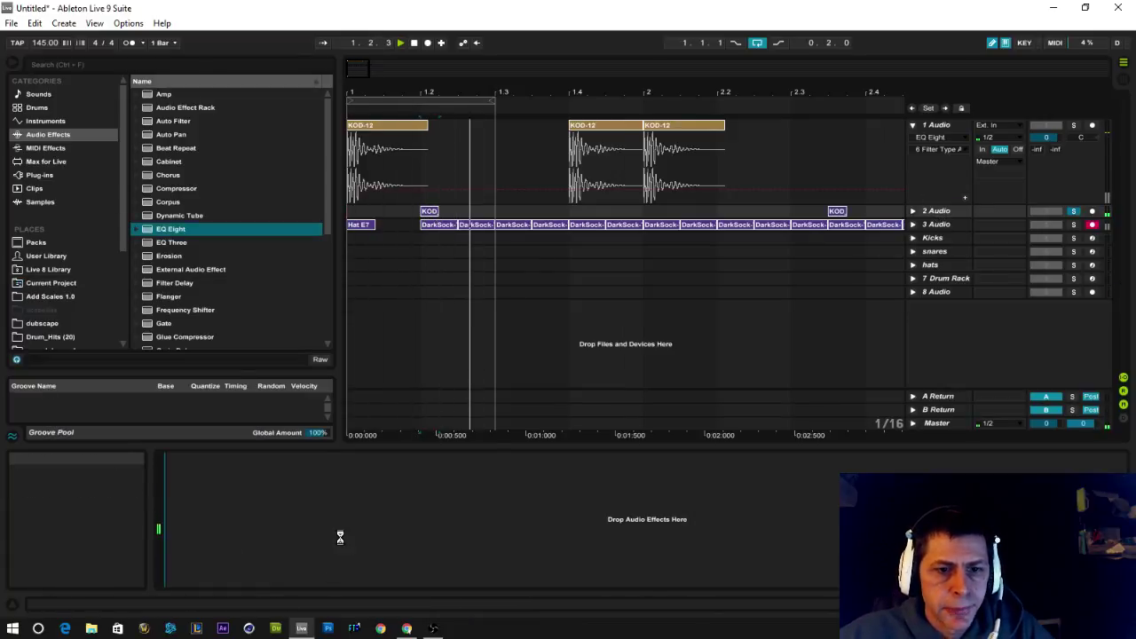
pyautogui.moveTo(340, 536); pyautogui.dragTo(340, 536)
pyautogui.click(183, 459)
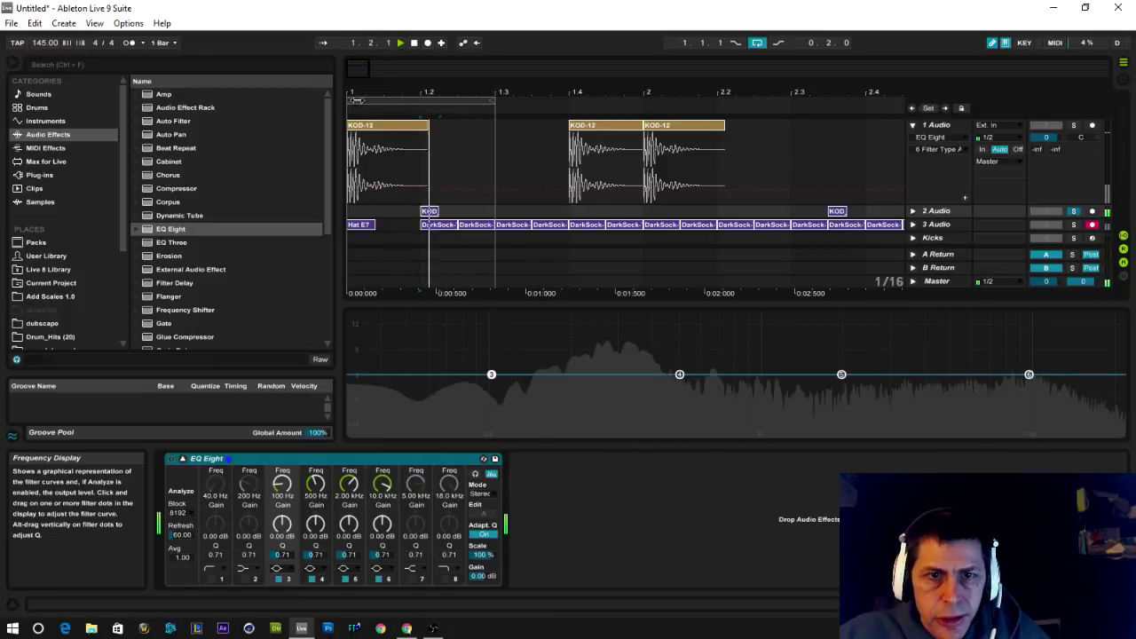
# Zoom the arrangement in on the snare clip at 1.2 and examine the snare's spectrum peaks in the EQ Eight display
pyautogui.moveTo(395, 91); pyautogui.dragTo(433, 240)
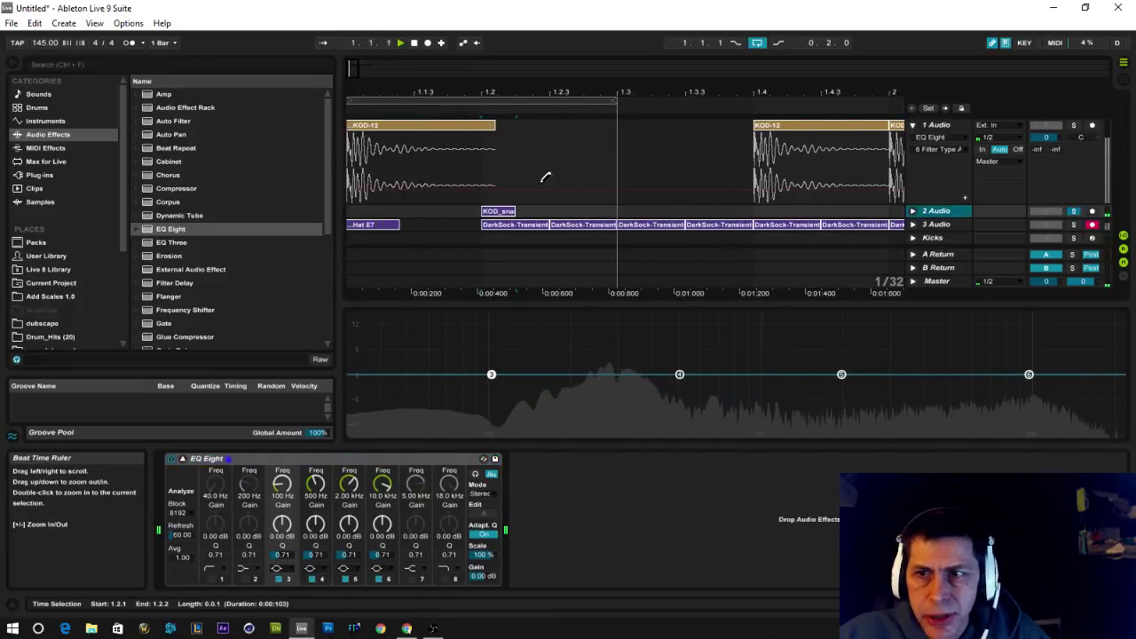
pyautogui.moveTo(527, 70); pyautogui.dragTo(543, 196)
pyautogui.click(548, 245)
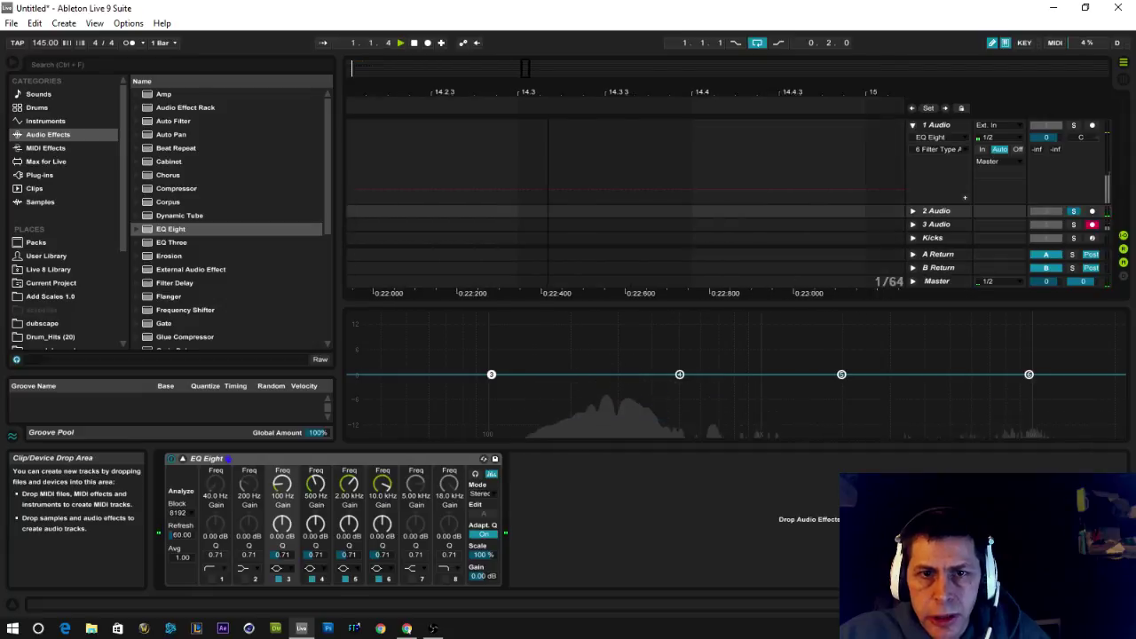
pyautogui.moveTo(534, 116); pyautogui.dragTo(533, 79)
pyautogui.moveTo(382, 96); pyautogui.dragTo(809, 97)
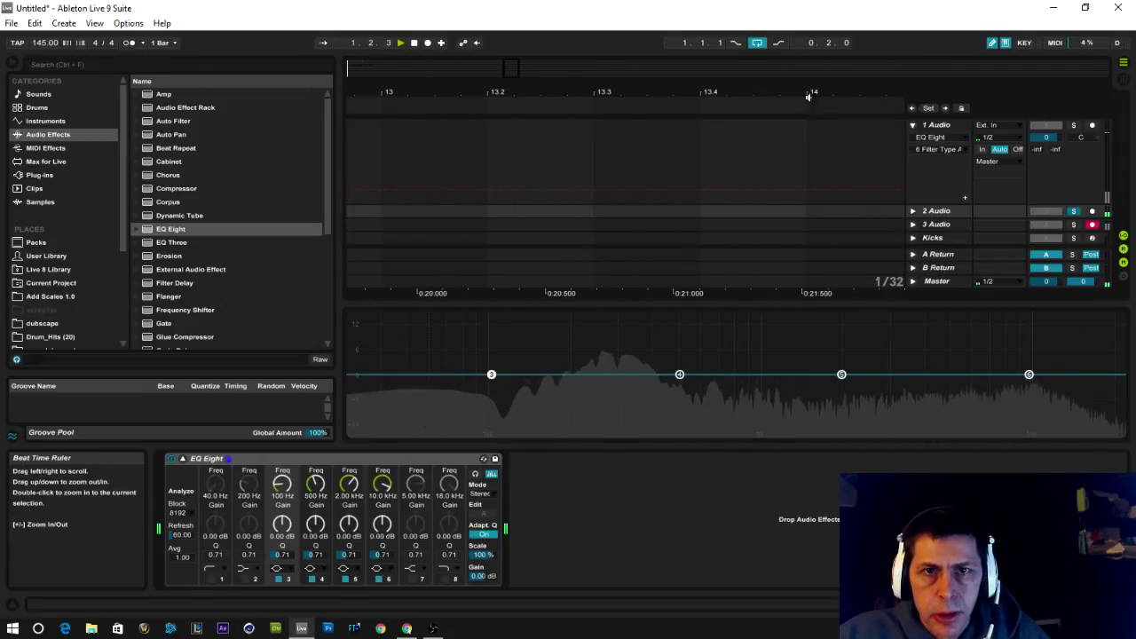
pyautogui.moveTo(510, 68); pyautogui.dragTo(500, 69)
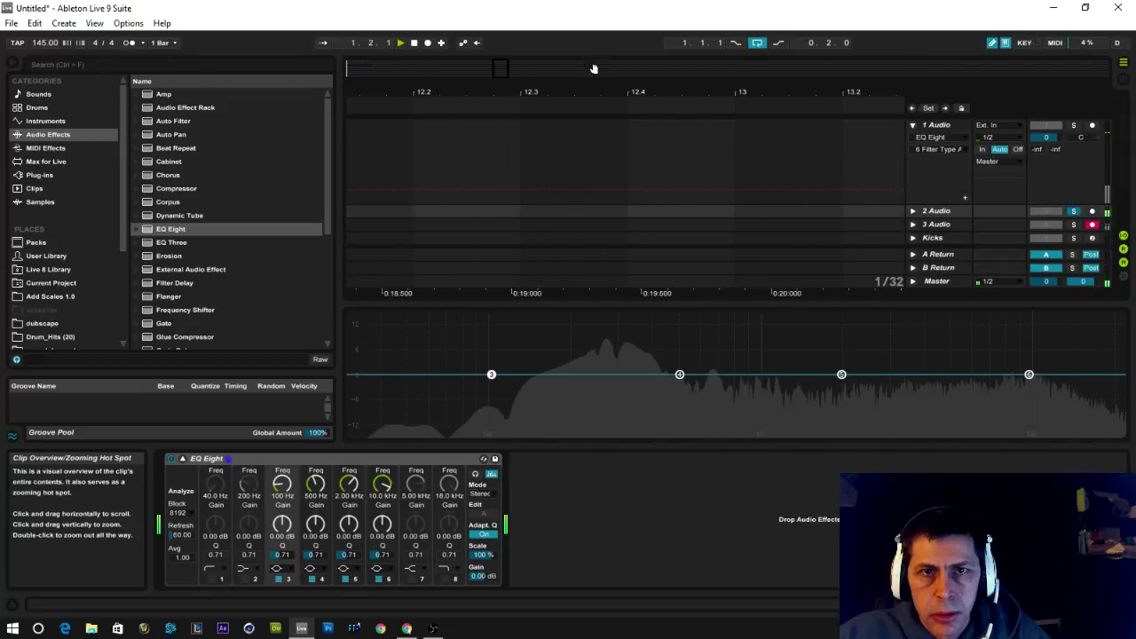
pyautogui.doubleClick(494, 68)
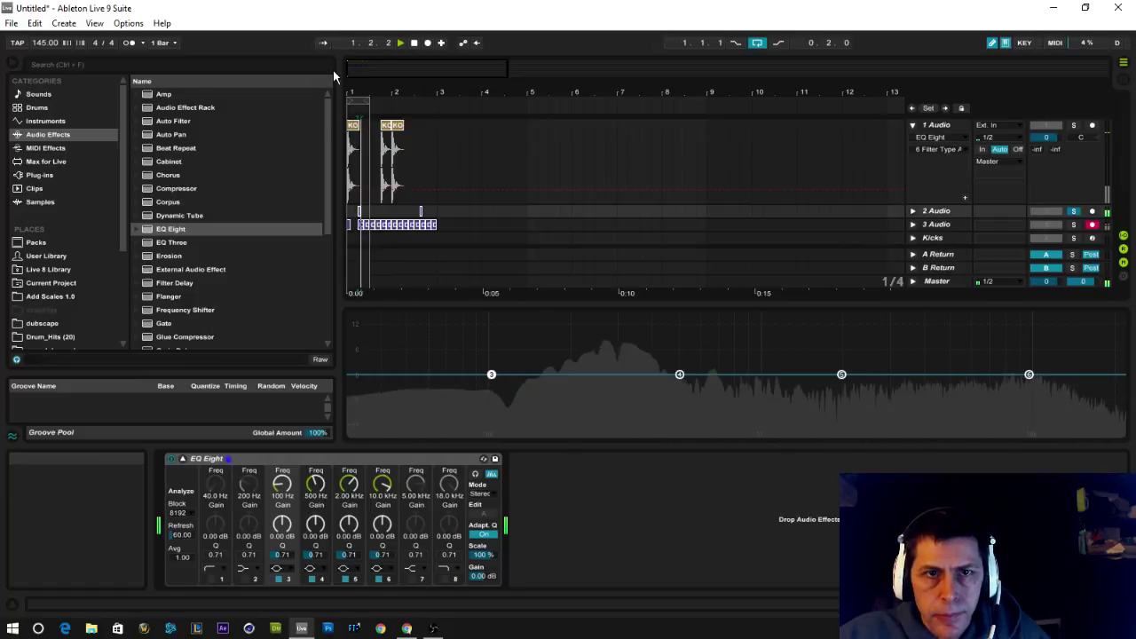
pyautogui.moveTo(362, 93); pyautogui.dragTo(632, 253)
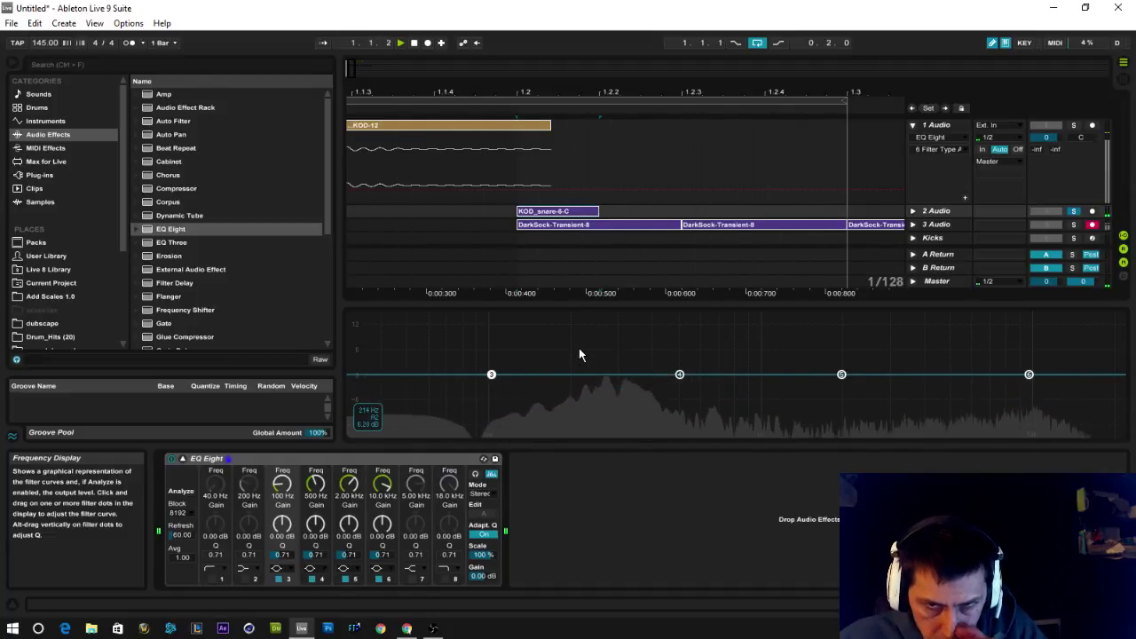
# Try transposing the KOD-12 kick clip by 4 semitones against the snare's spectrum, and reset it to 0
pyautogui.click(373, 125)
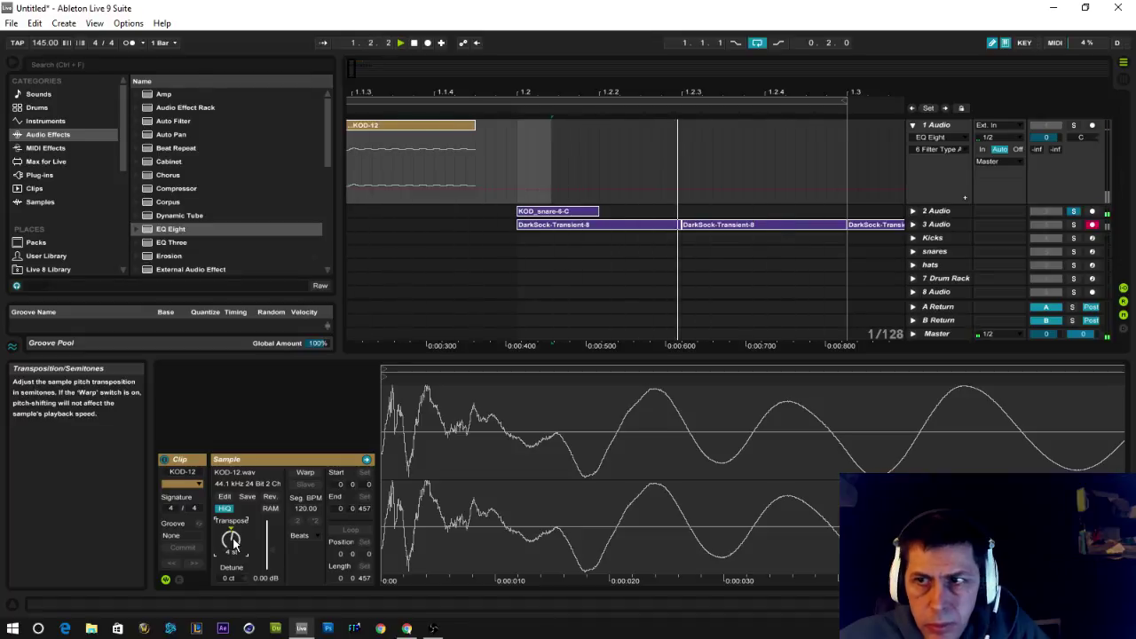
pyautogui.click(1076, 127)
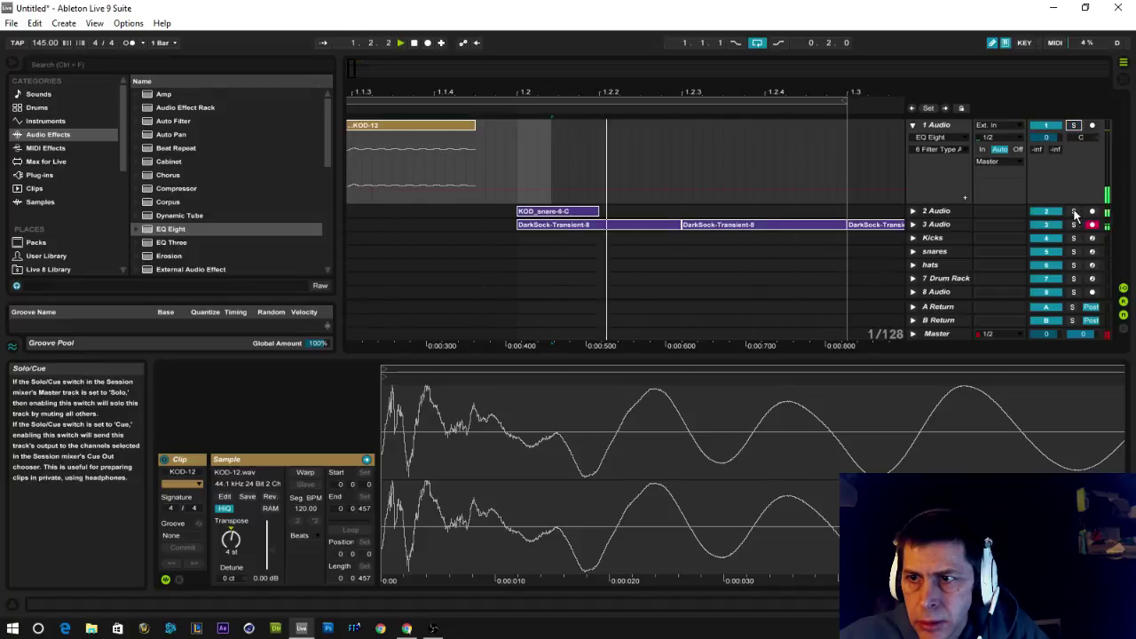
pyautogui.click(938, 216)
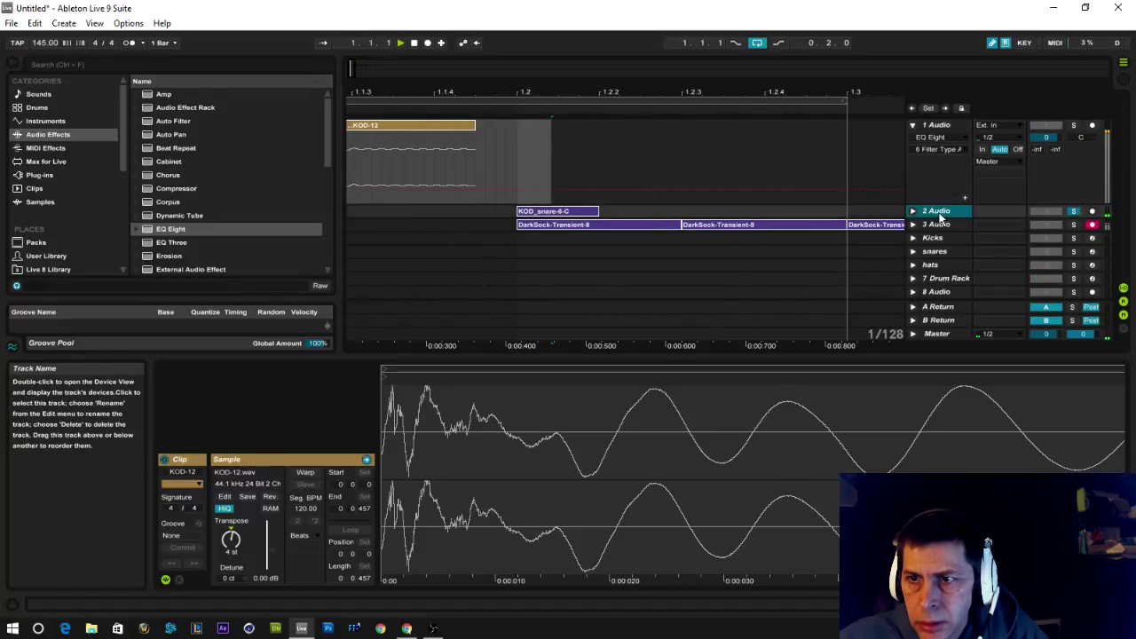
pyautogui.doubleClick(939, 218)
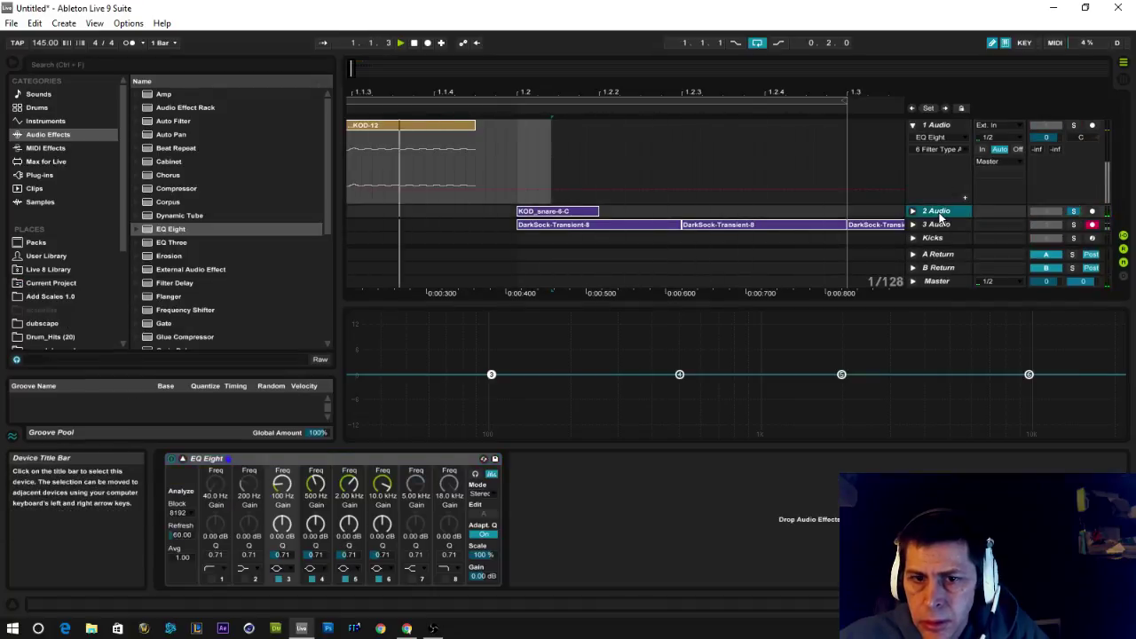
pyautogui.click(608, 348)
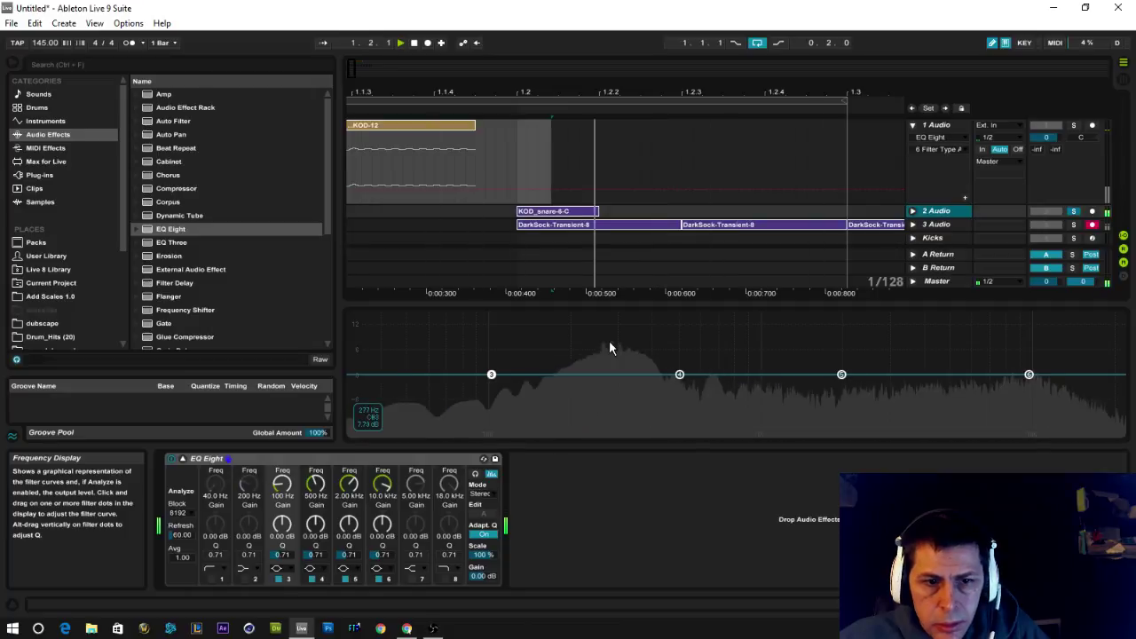
pyautogui.click(562, 214)
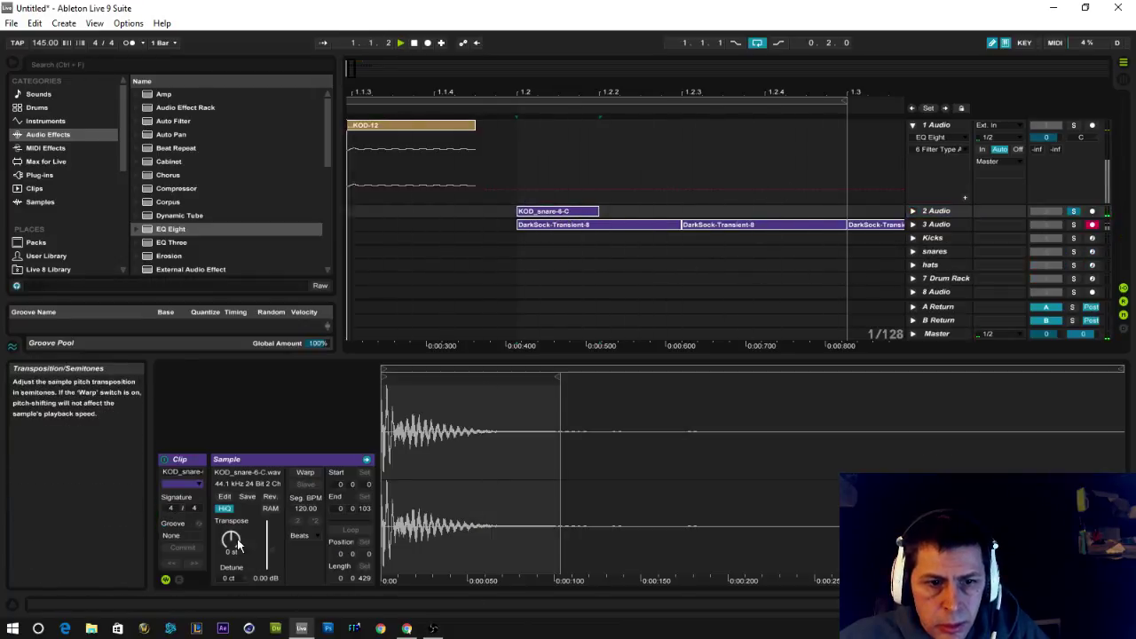
pyautogui.click(379, 126)
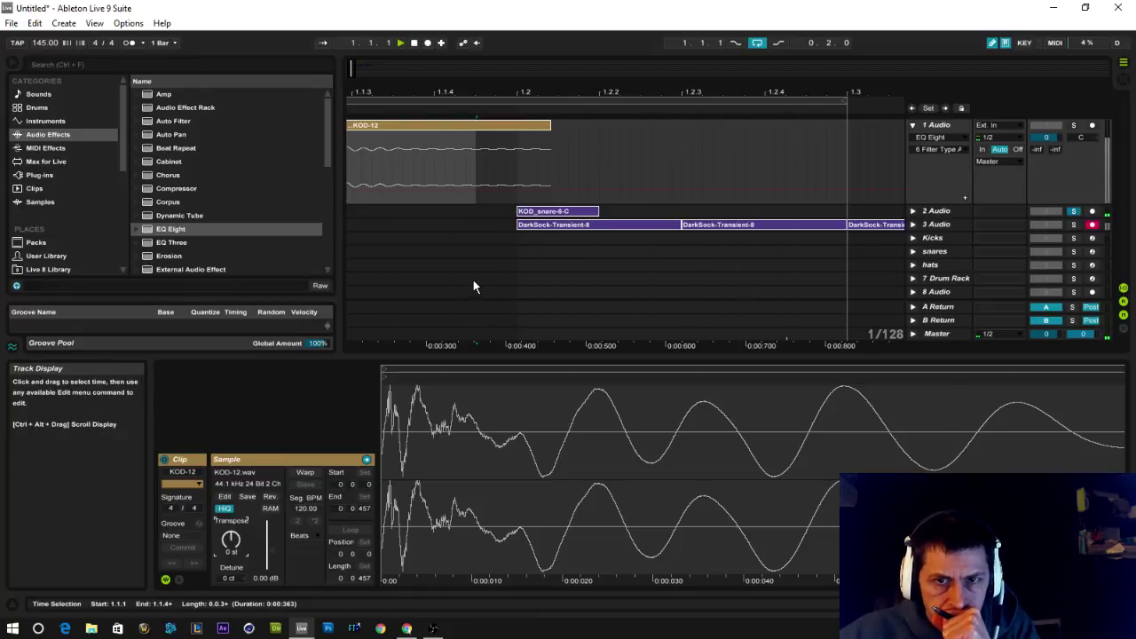
# Transpose the snare clip at 1.2 to -4 semitones, checking its spectrum in 2 Audio's EQ Eight, and unsolo the track
pyautogui.click(544, 214)
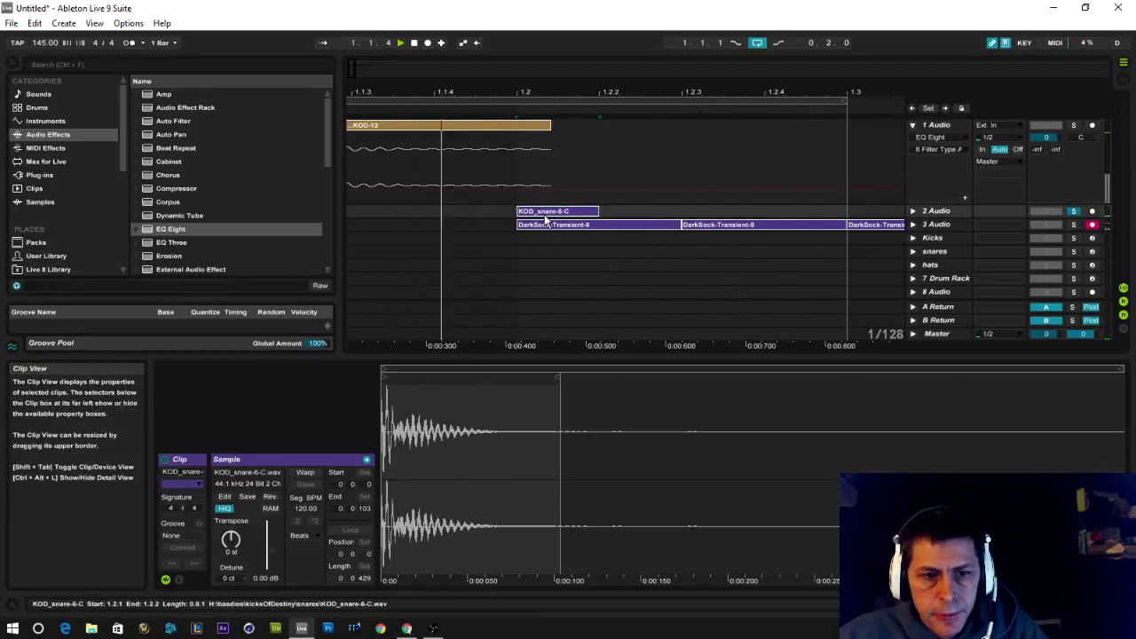
pyautogui.doubleClick(945, 210)
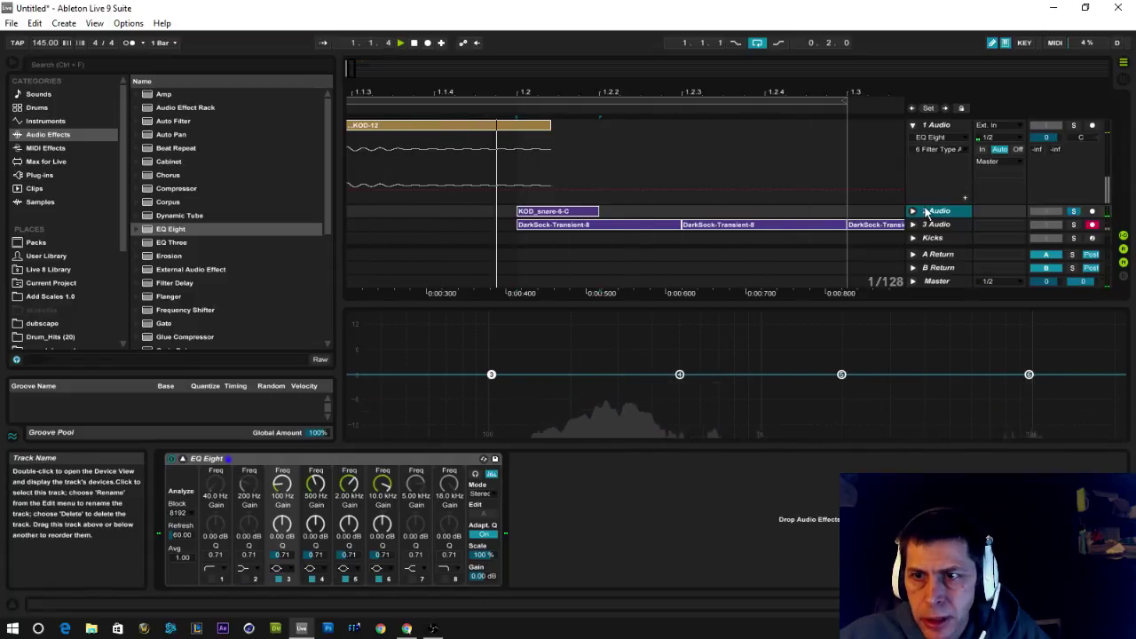
pyautogui.click(550, 211)
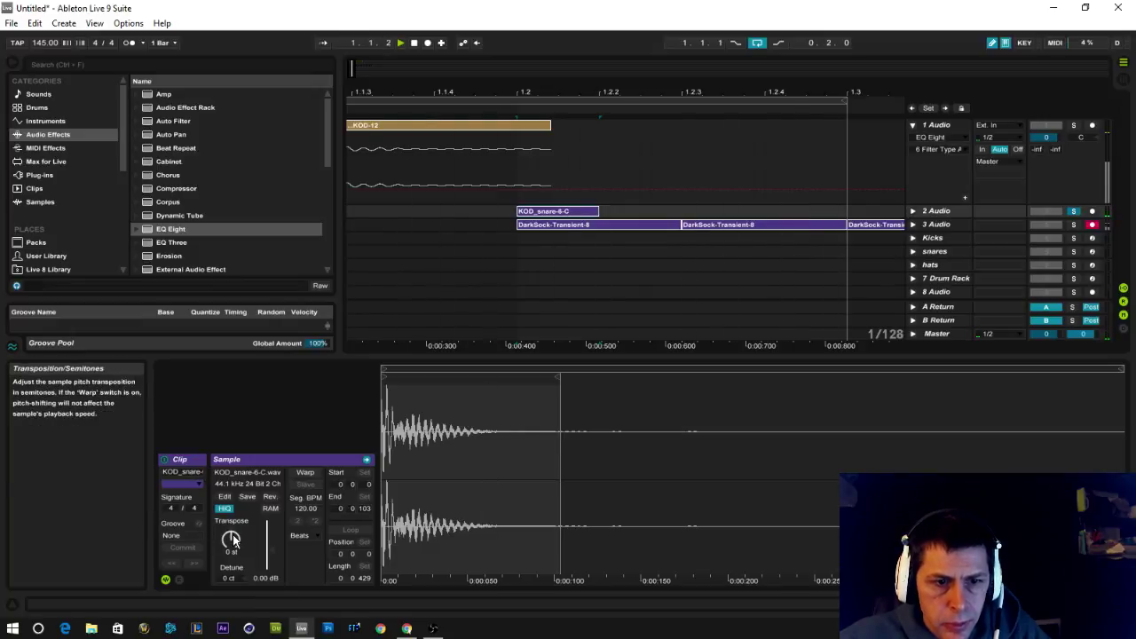
pyautogui.moveTo(231, 539); pyautogui.dragTo(231, 544)
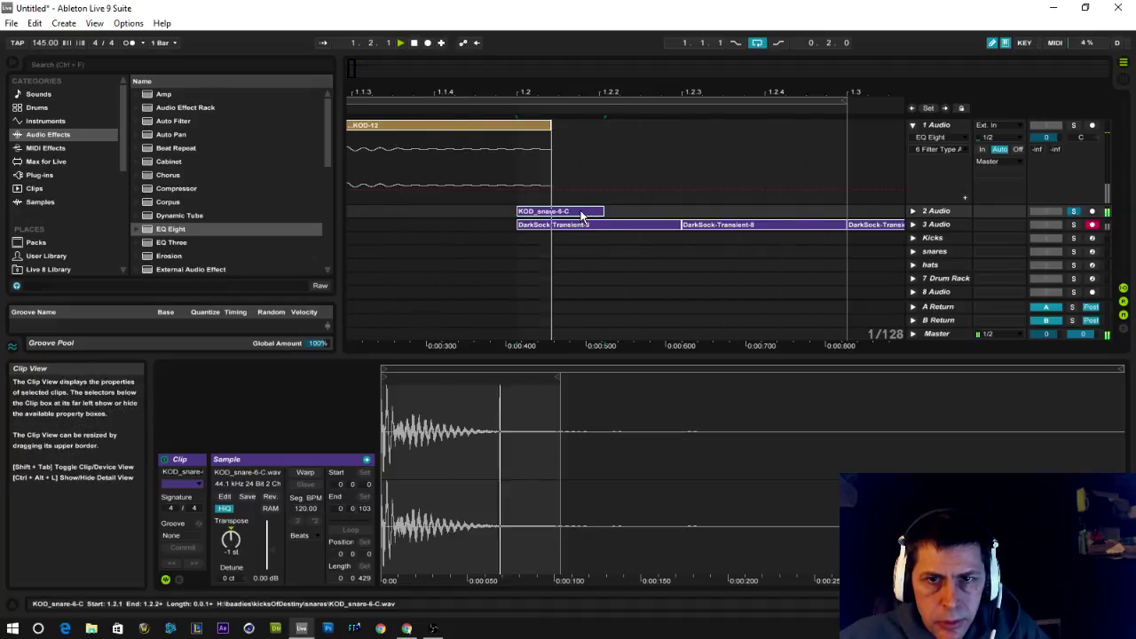
pyautogui.doubleClick(937, 213)
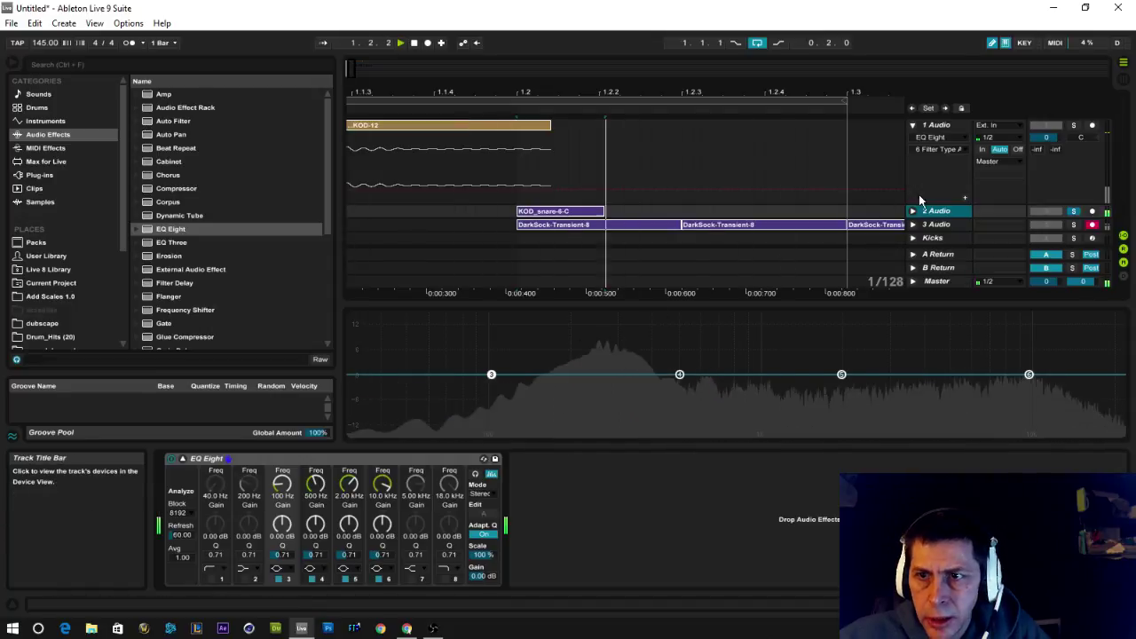
pyautogui.doubleClick(584, 219)
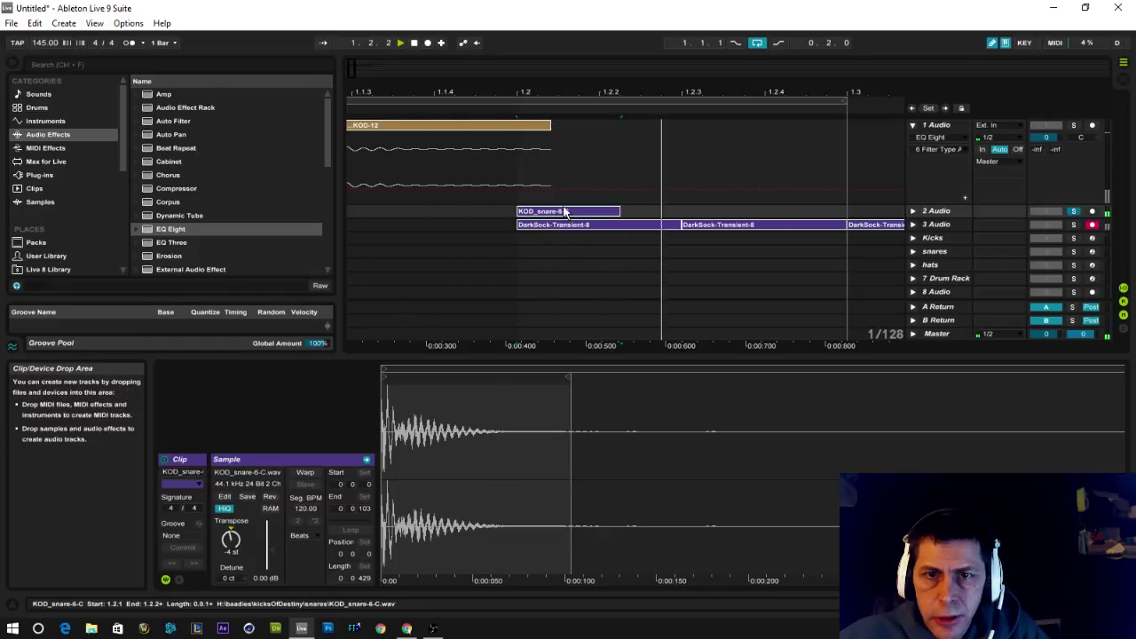
pyautogui.doubleClick(933, 212)
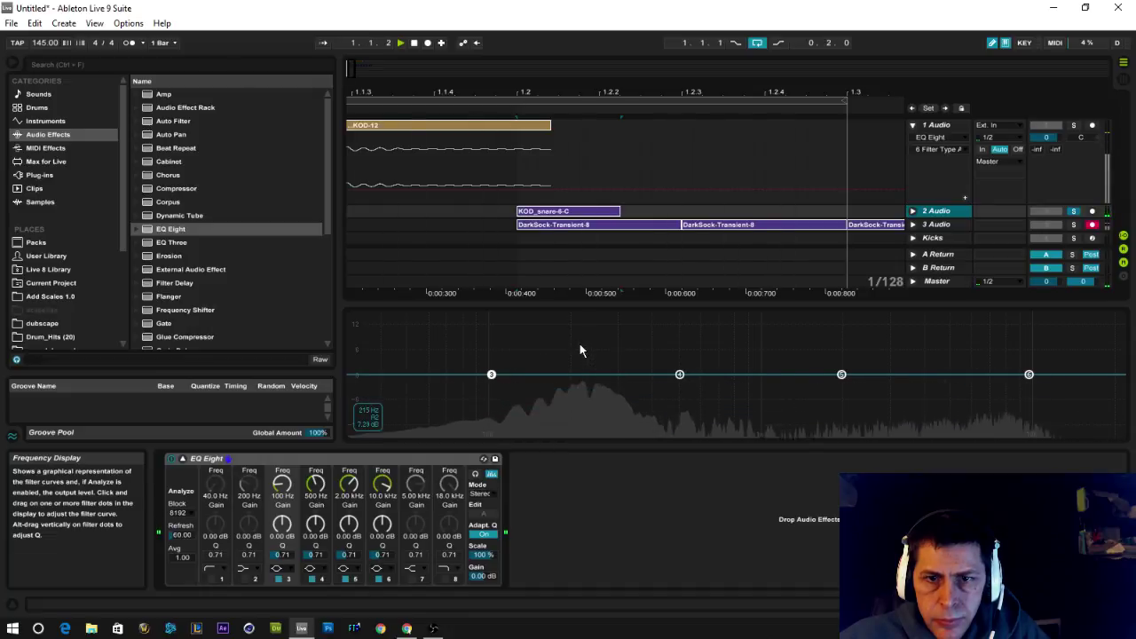
pyautogui.click(646, 253)
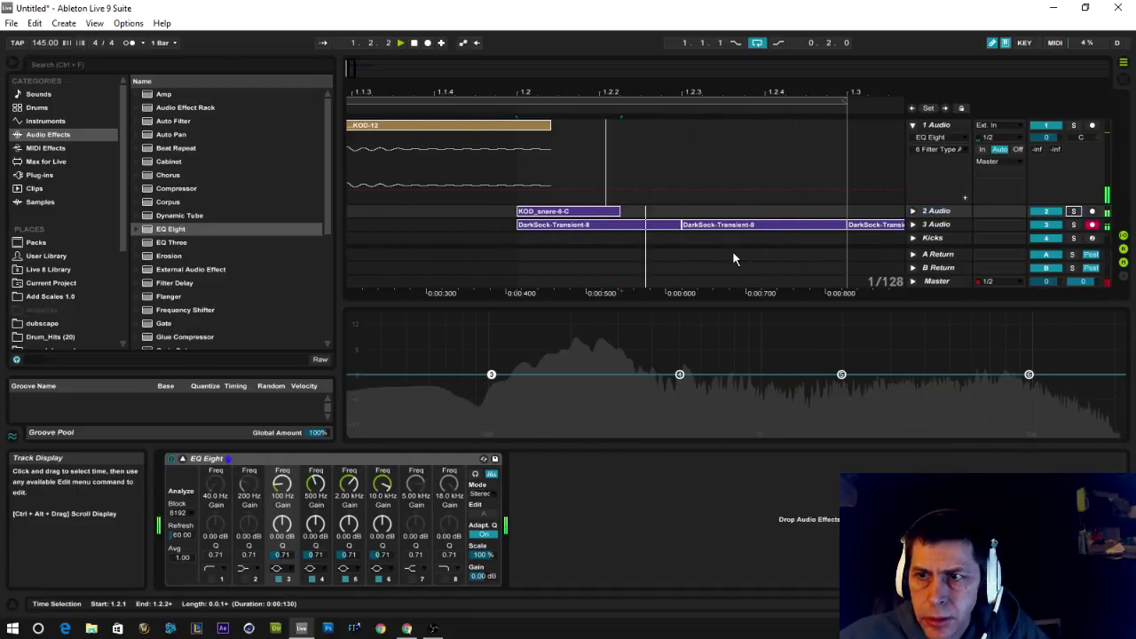
# Delete the DarkSock-Transient-8 clips on 3 Audio that follow the Hat E7 clip, up to 1.3
pyautogui.moveTo(664, 307); pyautogui.dragTo(654, 380)
pyautogui.moveTo(559, 70); pyautogui.dragTo(497, 54)
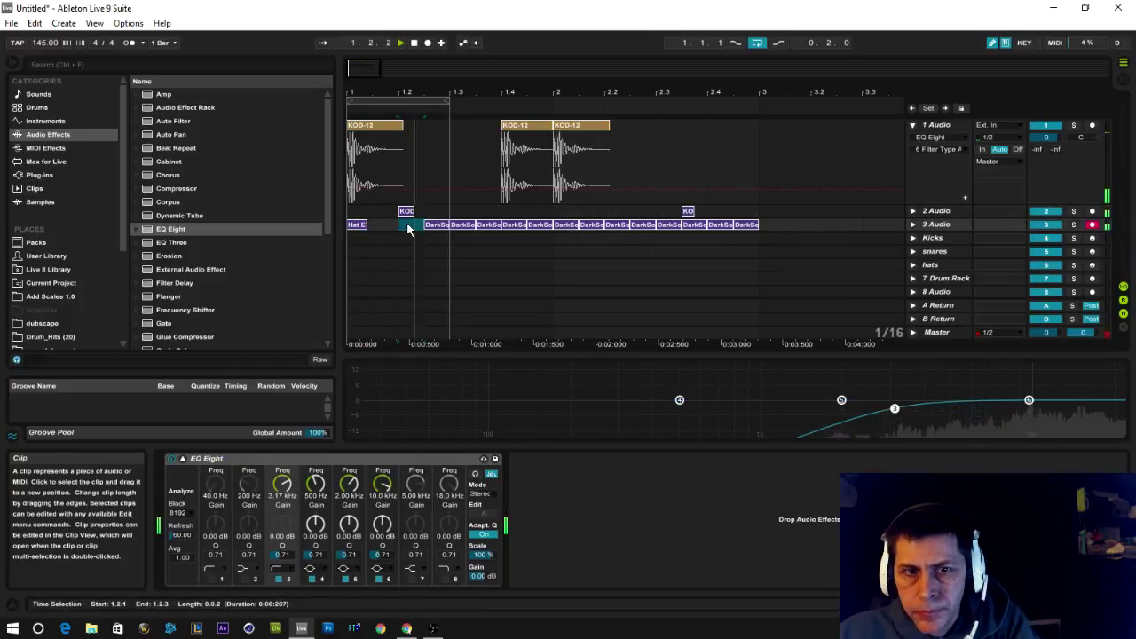
pyautogui.click(433, 224)
pyautogui.press('Delete')
# Place the Hat E7 clip at 1.1.2 and copy it to 1.1.4, 1.2.2 and 1.2.4 on 3 Audio
pyautogui.click(363, 228)
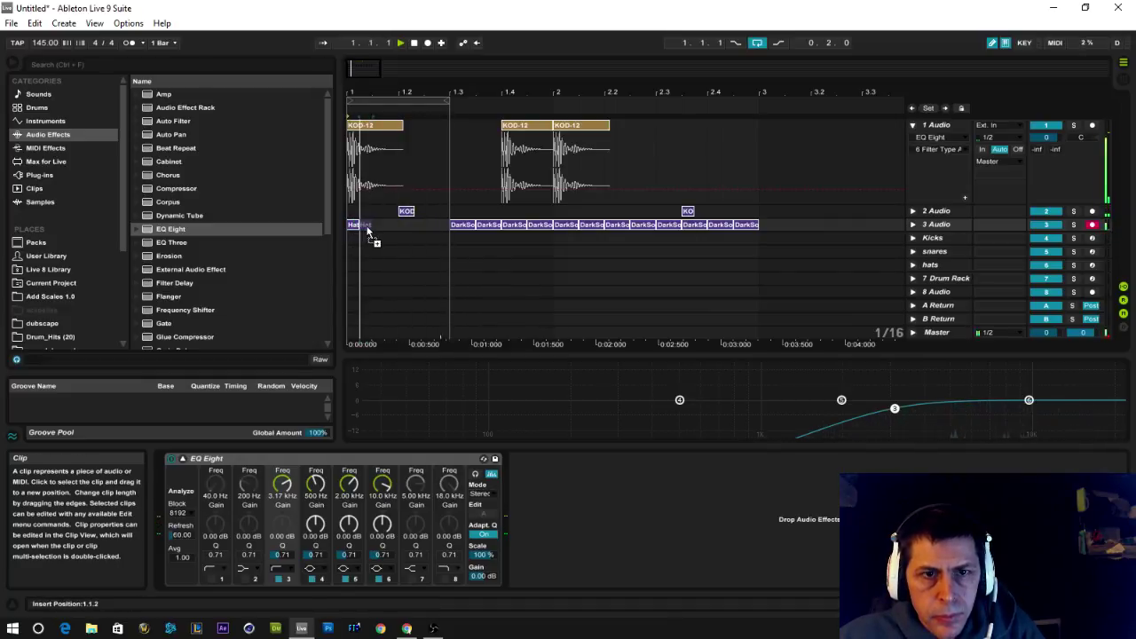
pyautogui.moveTo(378, 224); pyautogui.dragTo(435, 225)
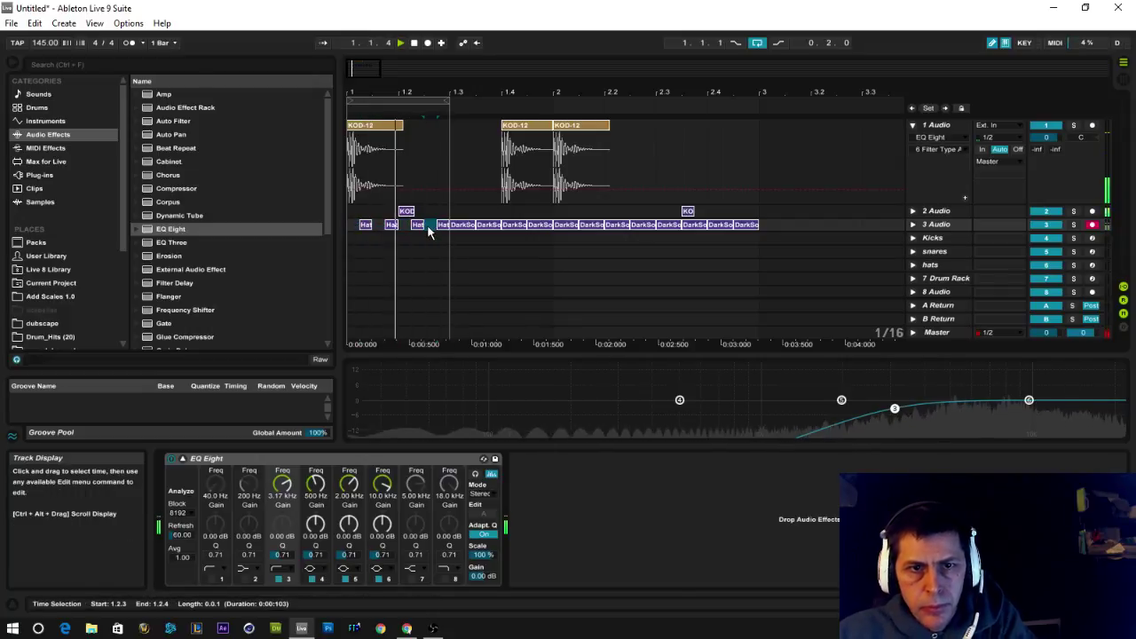
pyautogui.moveTo(404, 92); pyautogui.dragTo(404, 143)
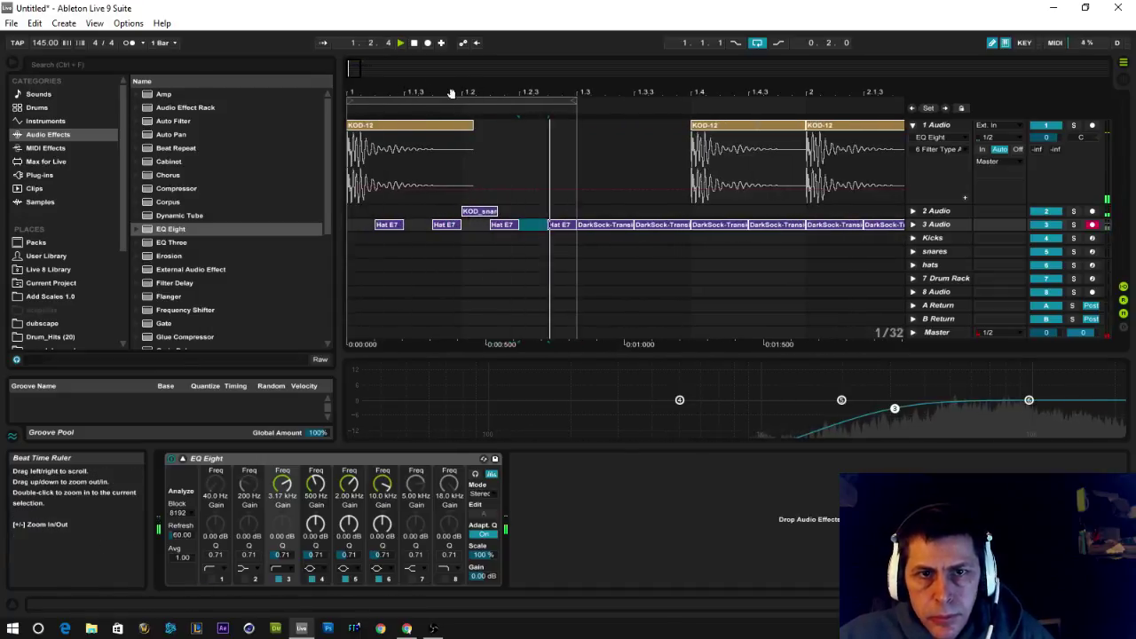
pyautogui.moveTo(558, 75); pyautogui.dragTo(526, 111)
# Delete the remaining DarkSock-Transient-8 clips and the snare clip at 2.3.3, and extend the loop to two bars
pyautogui.moveTo(529, 92); pyautogui.dragTo(432, 89)
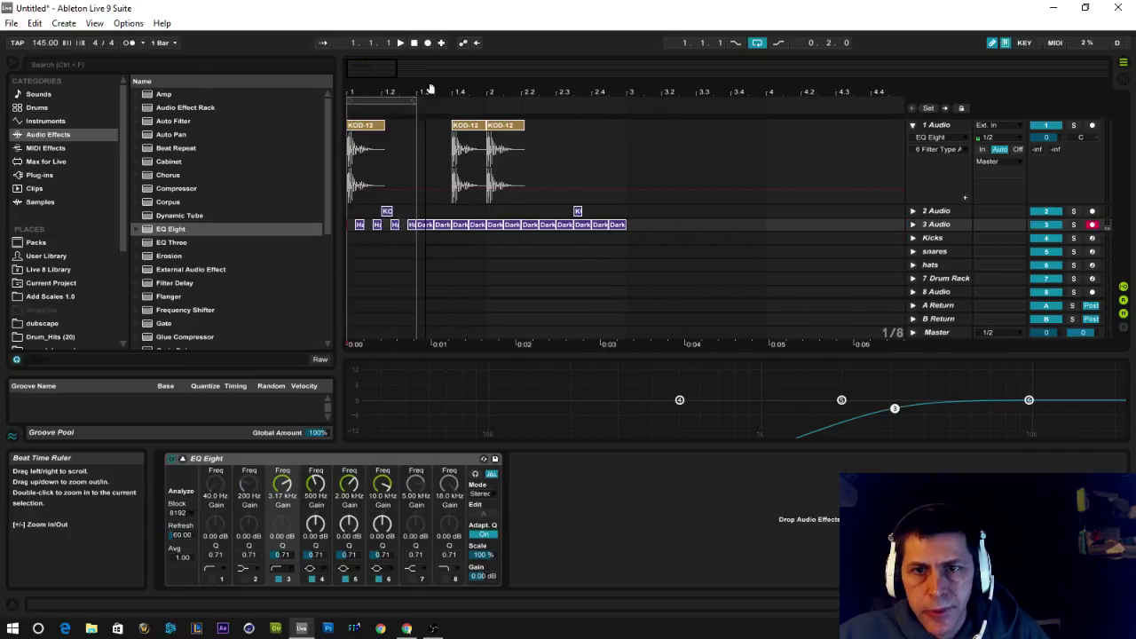
pyautogui.click(426, 225)
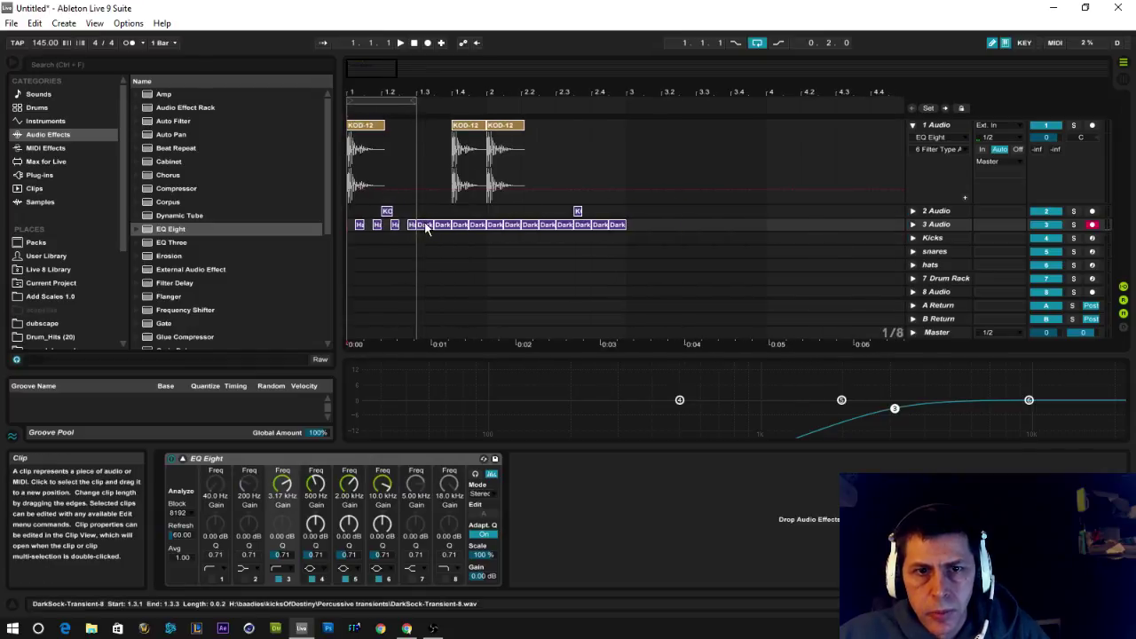
pyautogui.keyDown('shift'); pyautogui.click(622, 224); pyautogui.keyUp('shift')
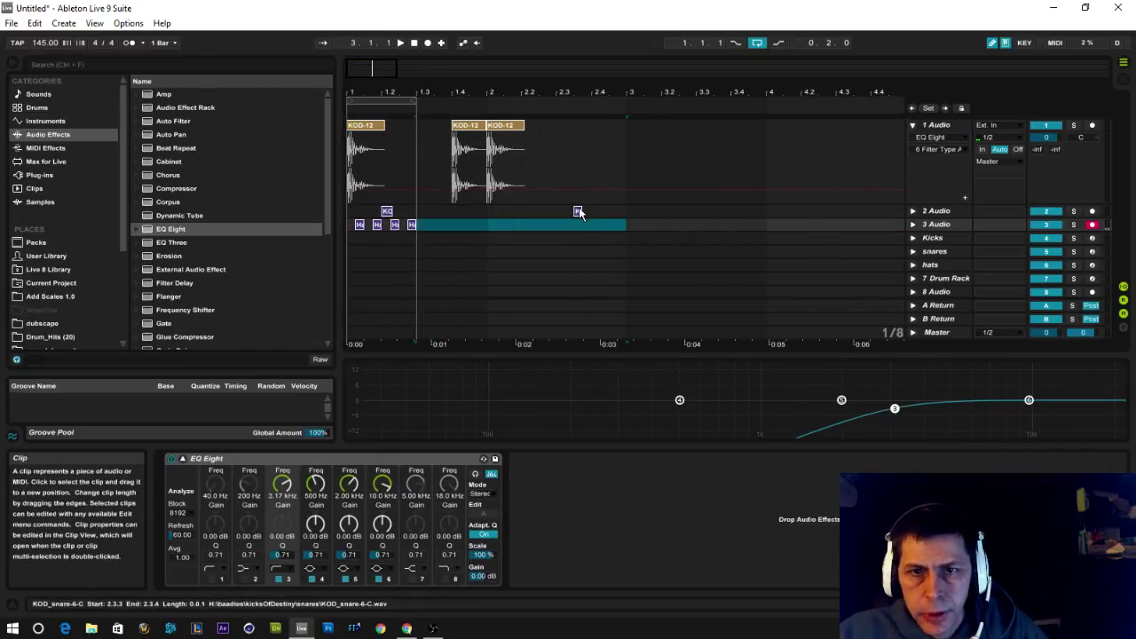
pyautogui.click(578, 211)
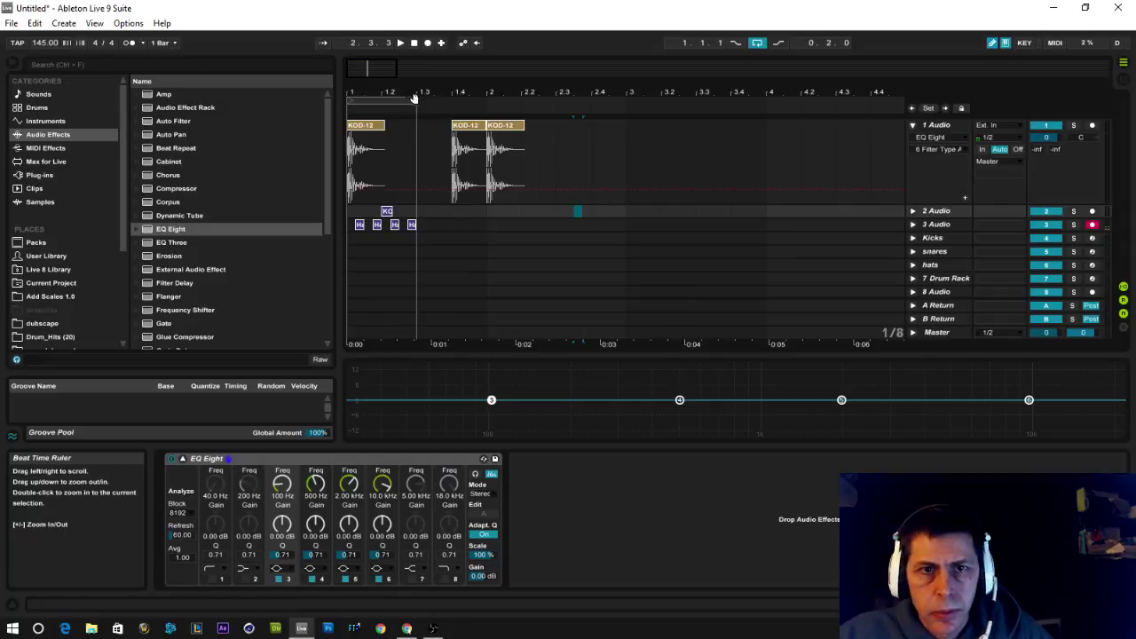
pyautogui.moveTo(415, 100); pyautogui.dragTo(626, 99)
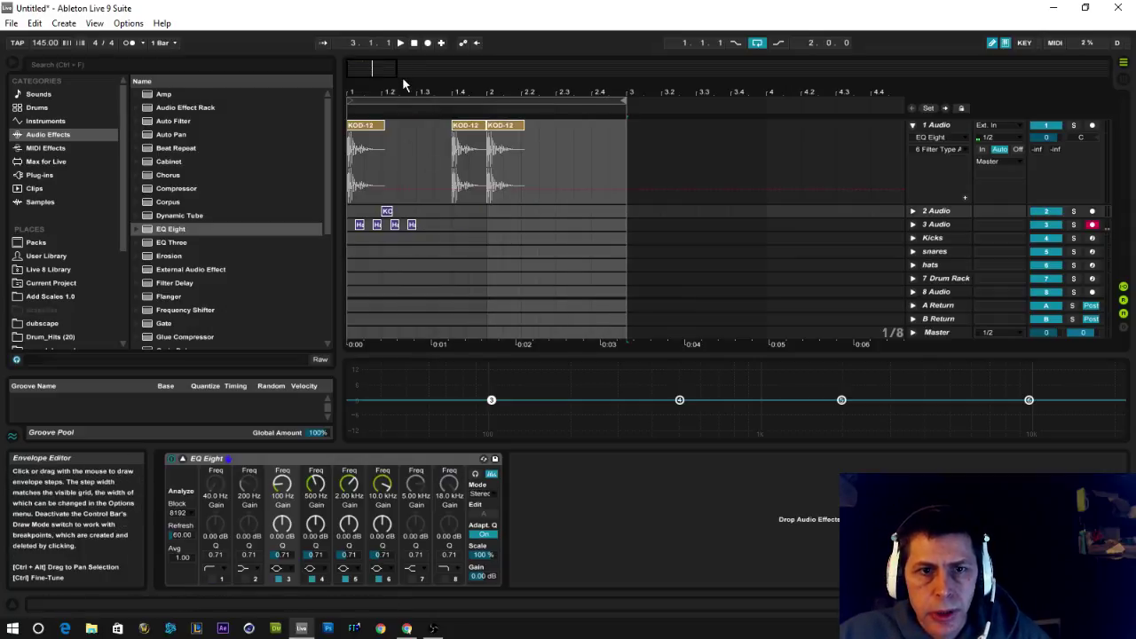
# Move the snare clip on 2 Audio from 1.2 to 1.3 and copy it to 2.3
pyautogui.moveTo(405, 91)
pyautogui.mouseDown()
pyautogui.moveTo(488, 206)
pyautogui.moveTo(589, 211)
pyautogui.mouseUp()
pyautogui.click(479, 211)
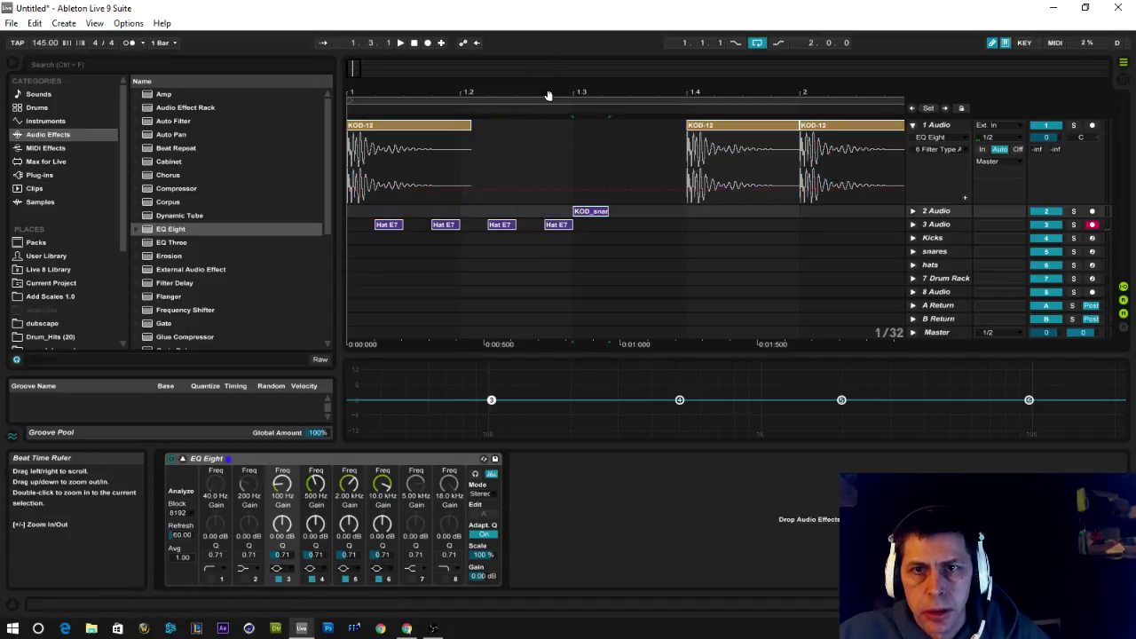
pyautogui.moveTo(550, 91); pyautogui.dragTo(550, 69)
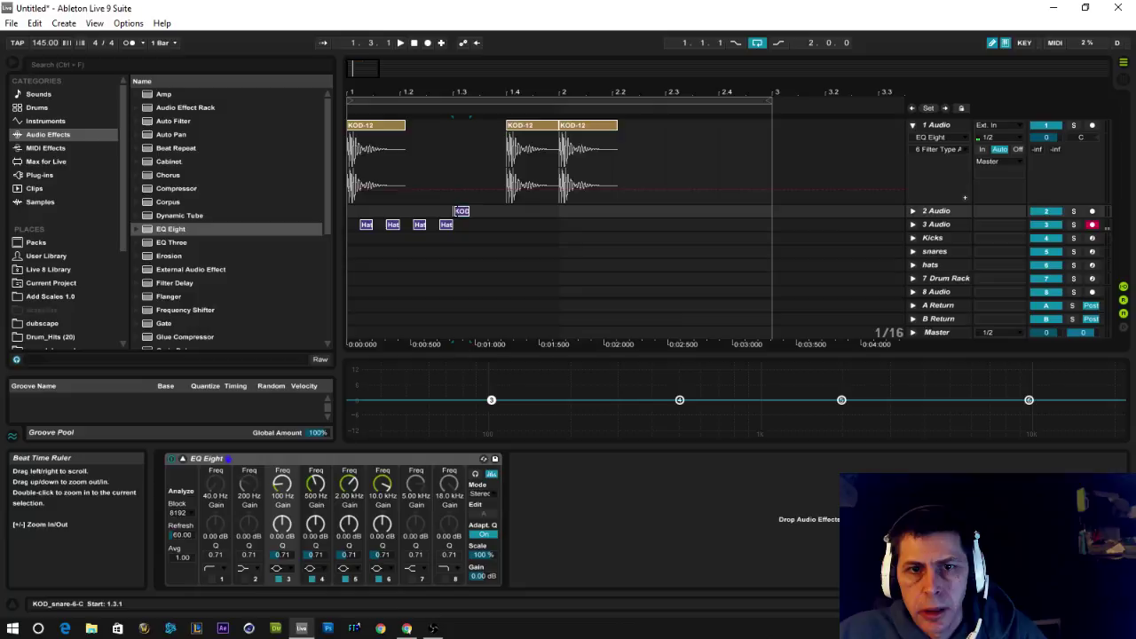
pyautogui.click(461, 211)
pyautogui.moveTo(461, 217); pyautogui.dragTo(675, 216)
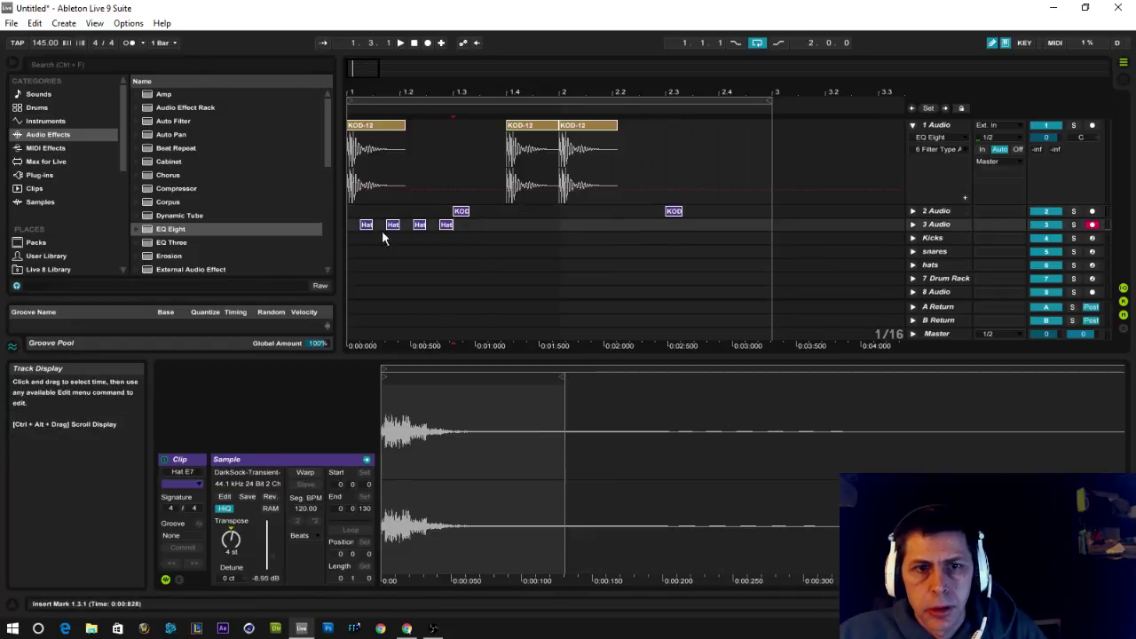
# Repeat the group of four Hat E7 clips until it fills the two-bar loop, and play the pattern back
pyautogui.moveTo(359, 229); pyautogui.dragTo(446, 228)
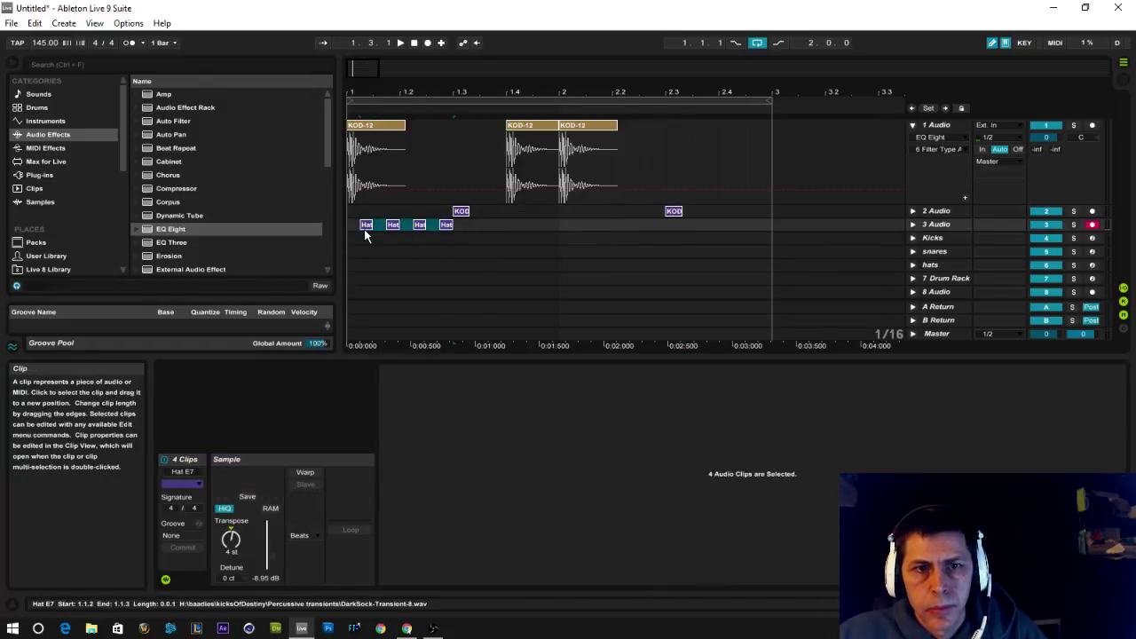
pyautogui.keyDown('ctrl'); pyautogui.moveTo(365, 228); pyautogui.dragTo(691, 221); pyautogui.keyUp('ctrl')
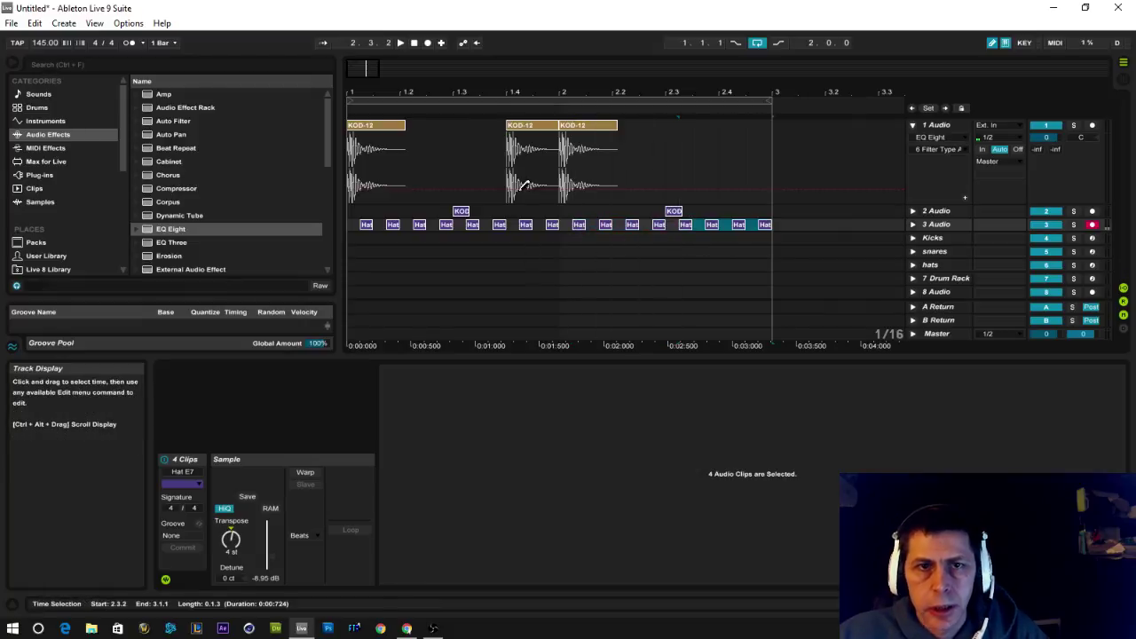
pyautogui.click(414, 42)
pyautogui.click(400, 43)
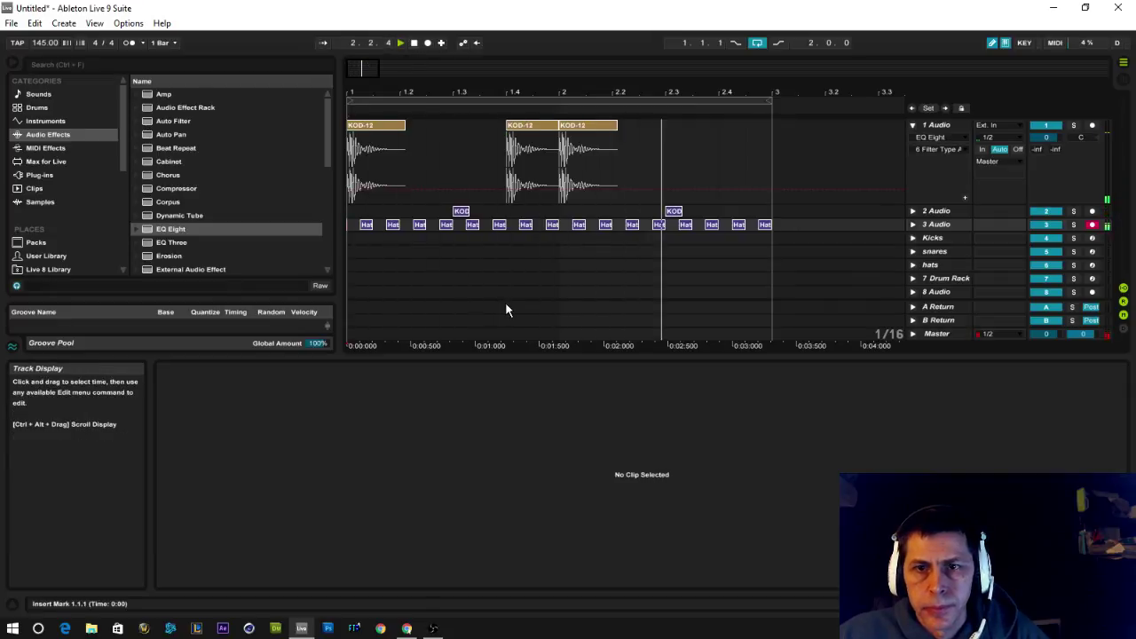
pyautogui.click(940, 224)
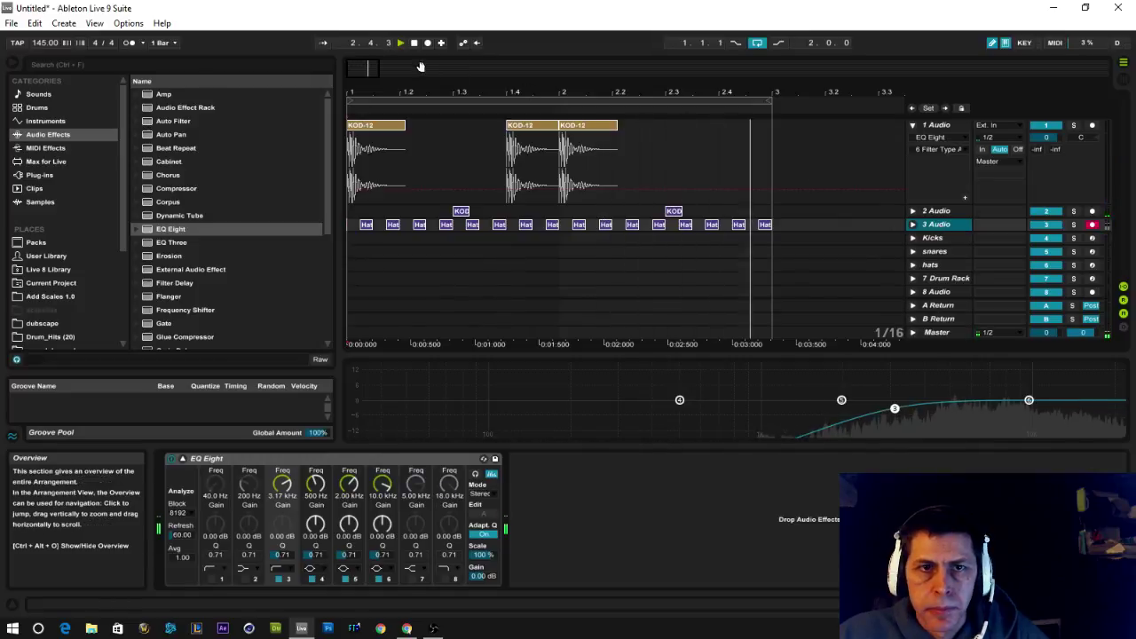
pyautogui.click(413, 43)
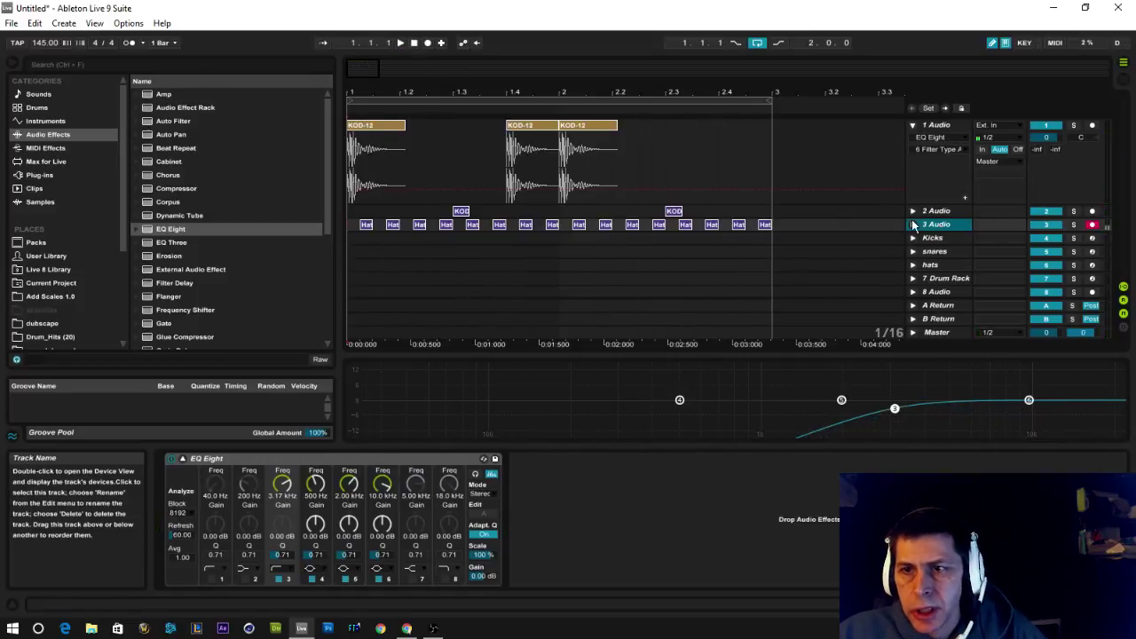
# Unfold the Kicks track and show its Drum Rack with the KOD-15 sample
pyautogui.scroll(-1, 390, 161)
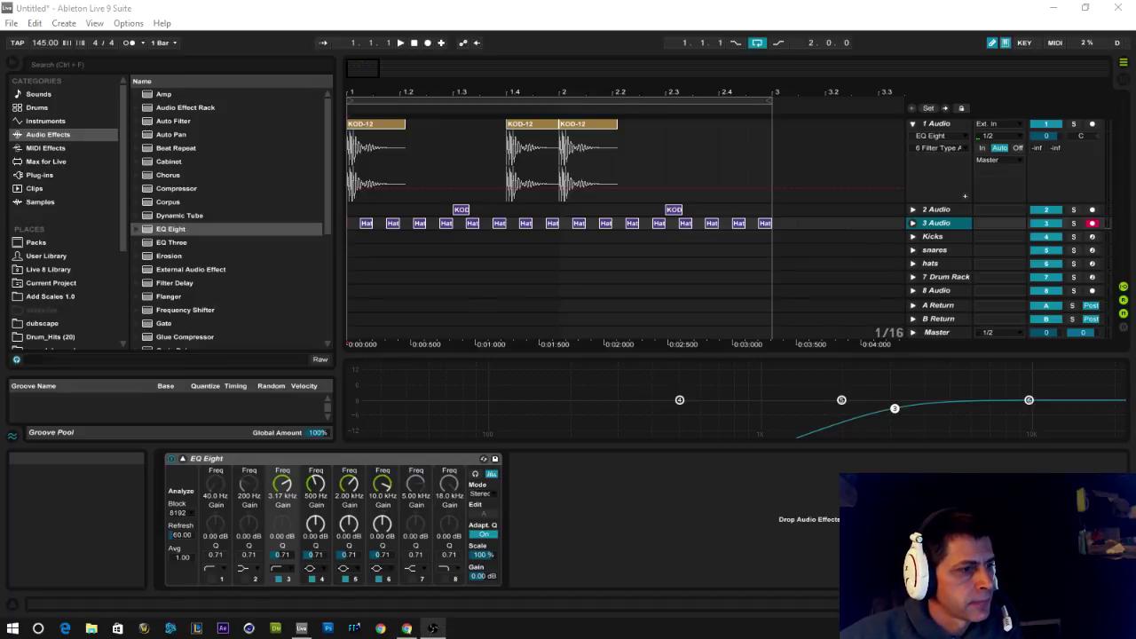
pyautogui.click(773, 224)
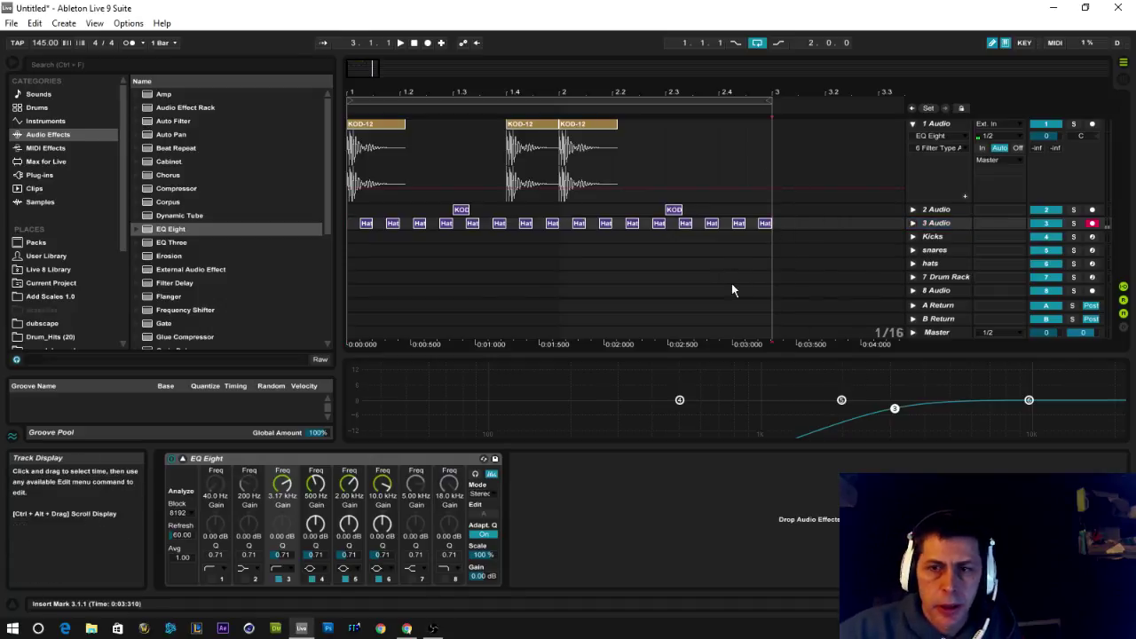
pyautogui.click(928, 236)
pyautogui.click(913, 237)
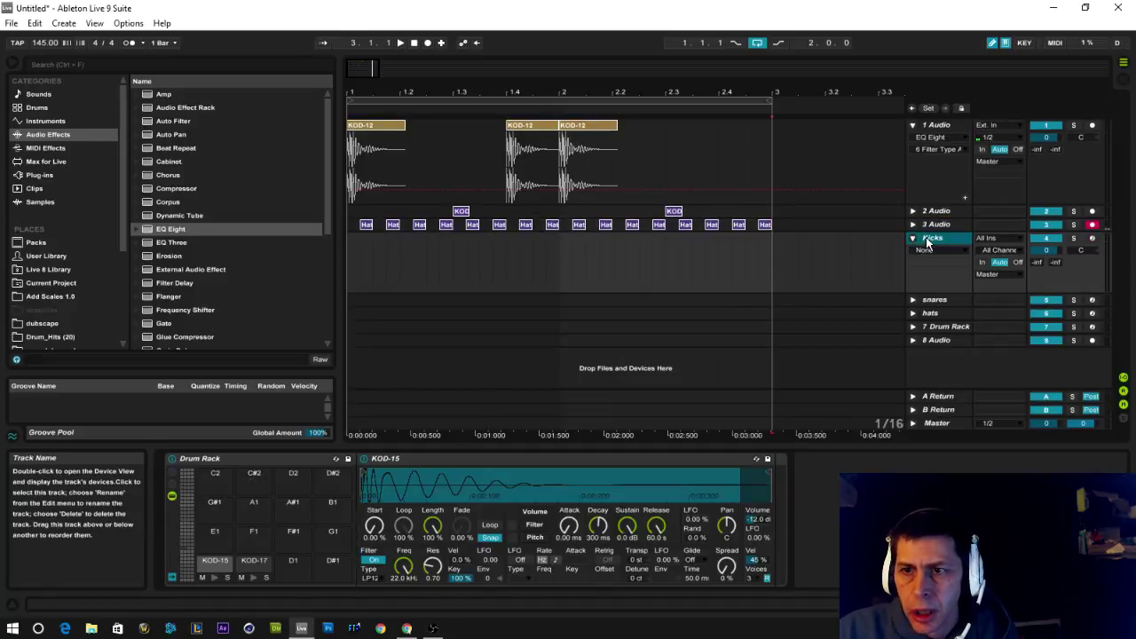
# Fold the Kicks track and show the Drum Rack of track 7 with its kick and snare samples
pyautogui.click(913, 238)
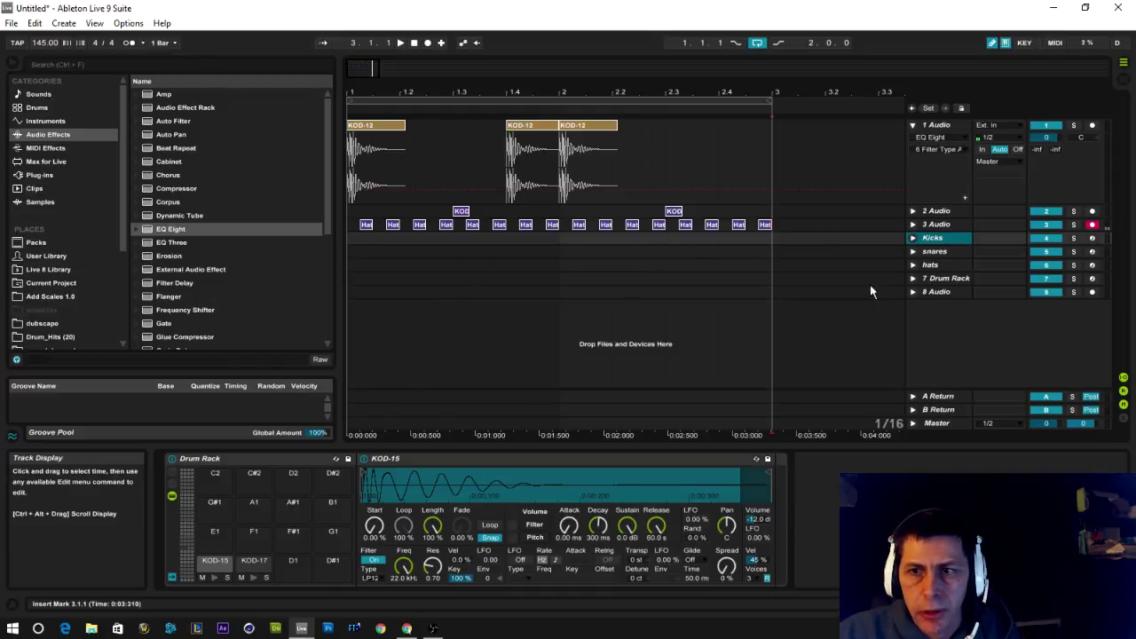
pyautogui.click(937, 282)
pyautogui.click(230, 459)
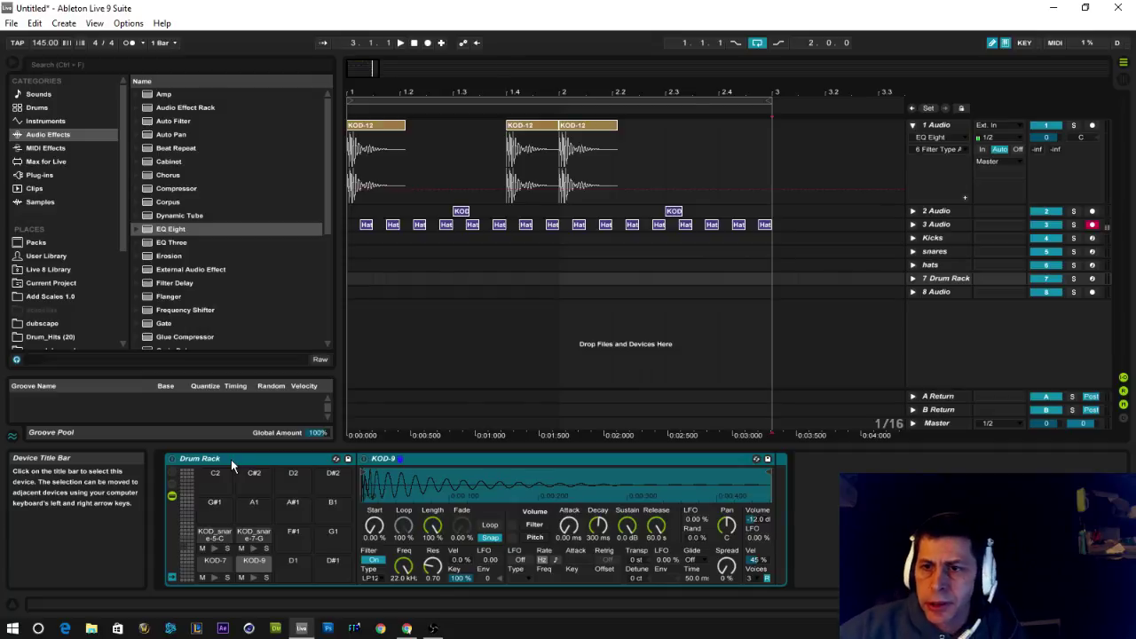
pyautogui.click(913, 279)
pyautogui.click(914, 278)
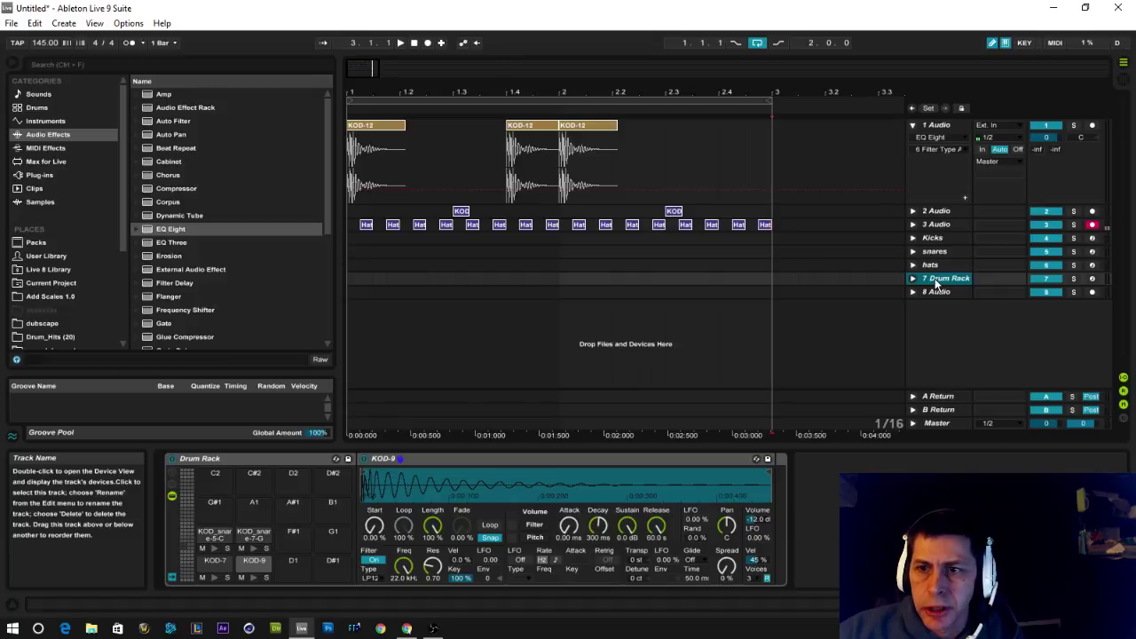
# Compare the devices on the hats, 7 Drum Rack and 8 Audio tracks, ending on 7 Drum Rack
pyautogui.click(938, 290)
pyautogui.click(937, 280)
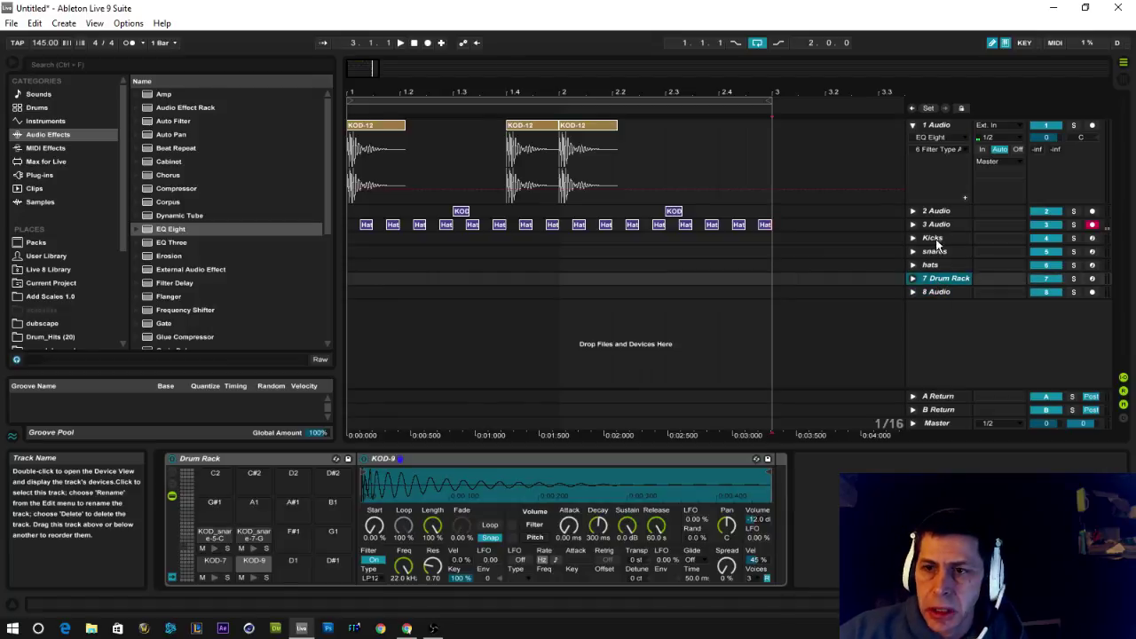
pyautogui.click(932, 266)
pyautogui.click(936, 280)
pyautogui.click(934, 291)
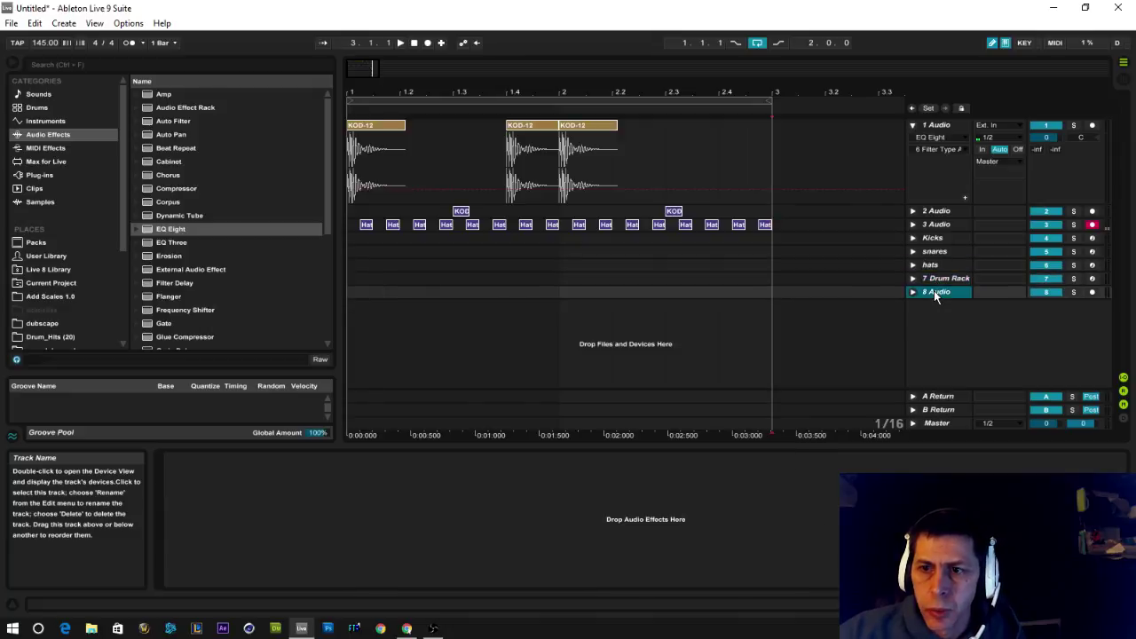
pyautogui.click(937, 279)
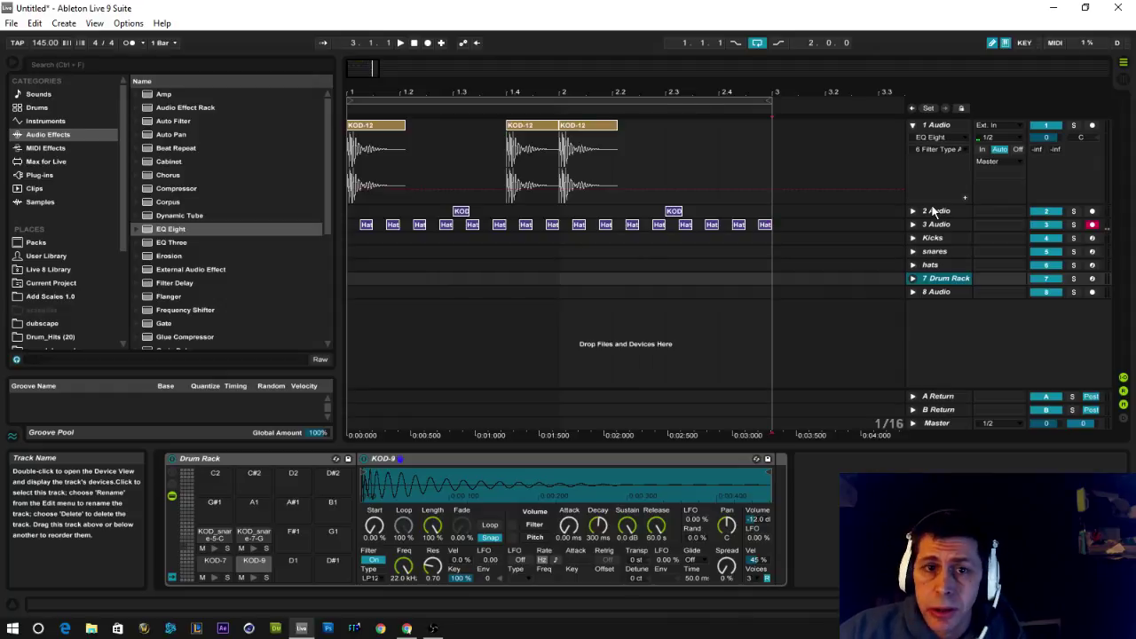
# Play back part of the two-bar loop, stop it, and review the three KOD-12 kick clips and the snare clip at 1.3
pyautogui.click(401, 43)
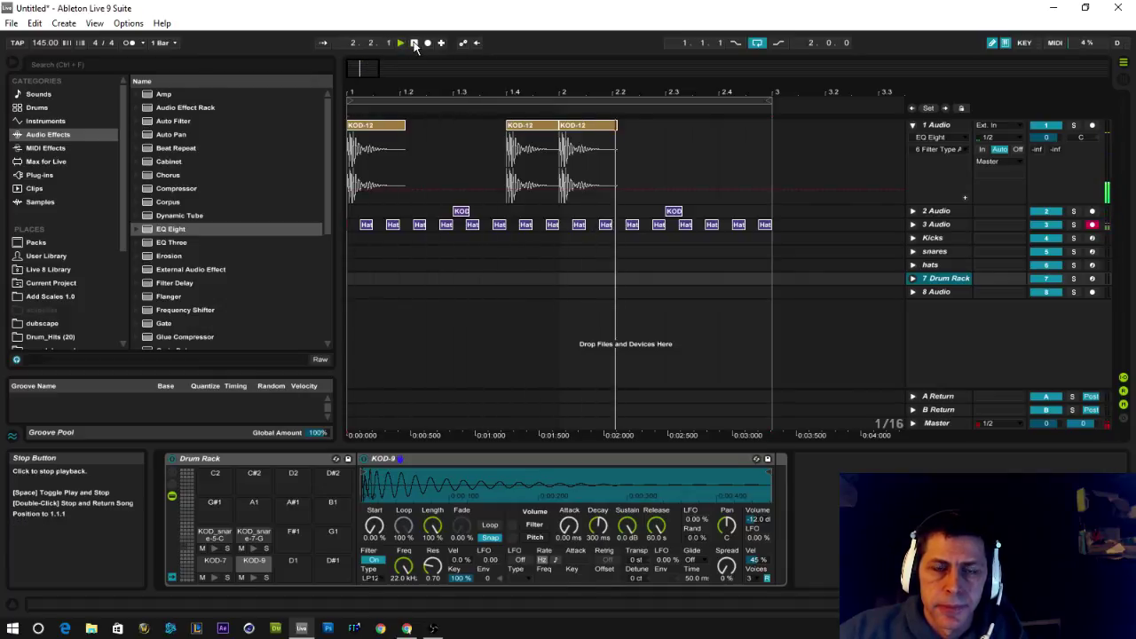
pyautogui.click(413, 42)
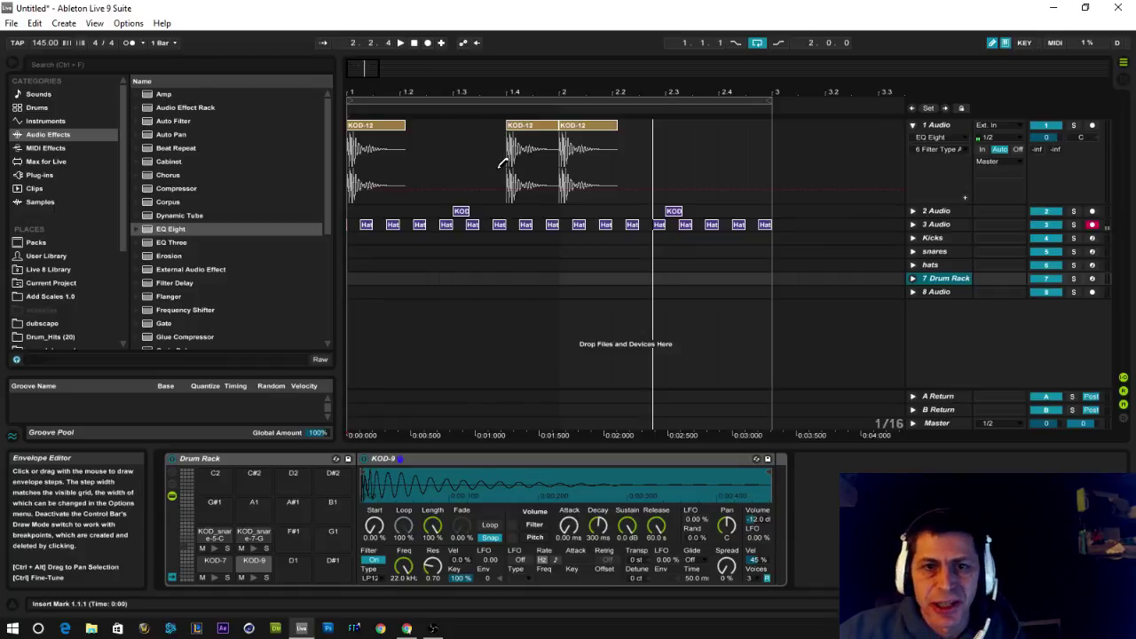
pyautogui.click(393, 128)
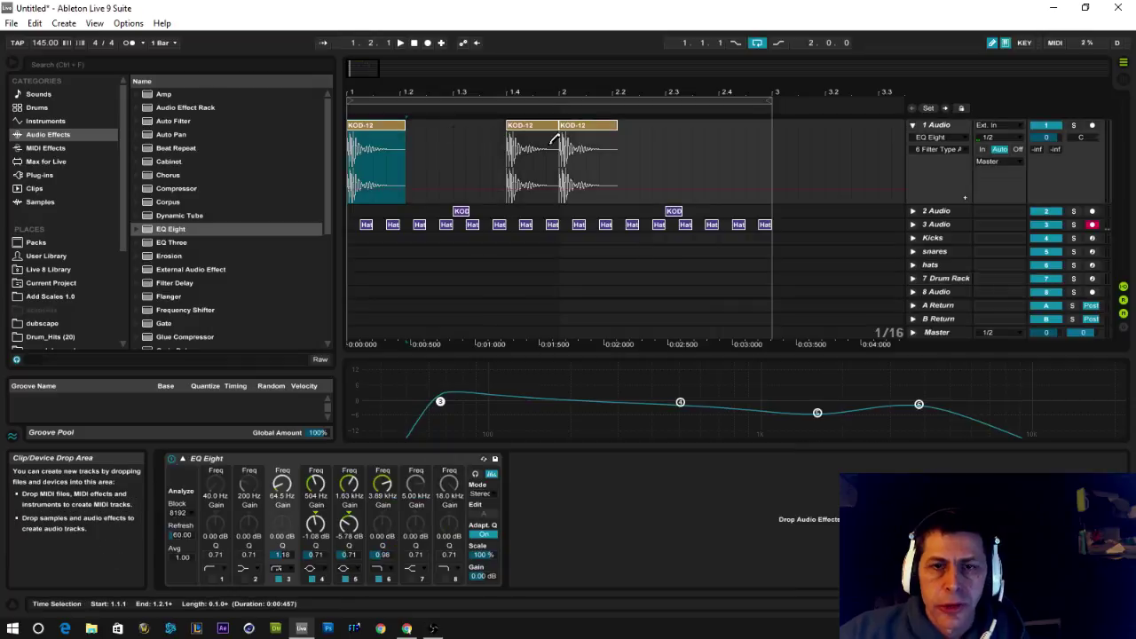
pyautogui.click(526, 131)
pyautogui.click(577, 131)
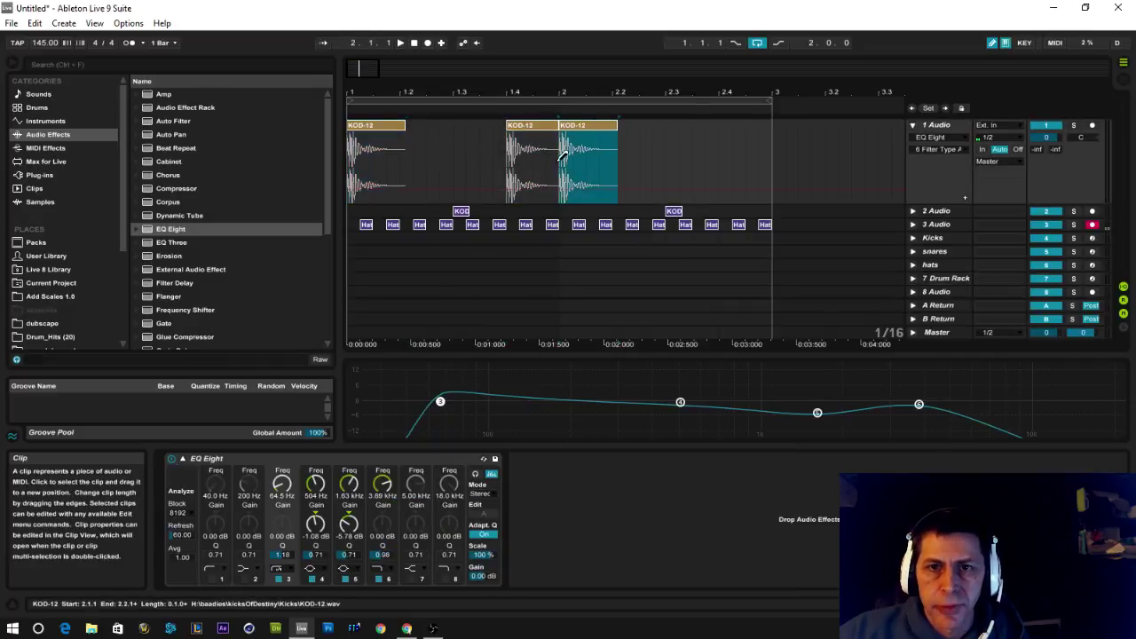
pyautogui.click(463, 216)
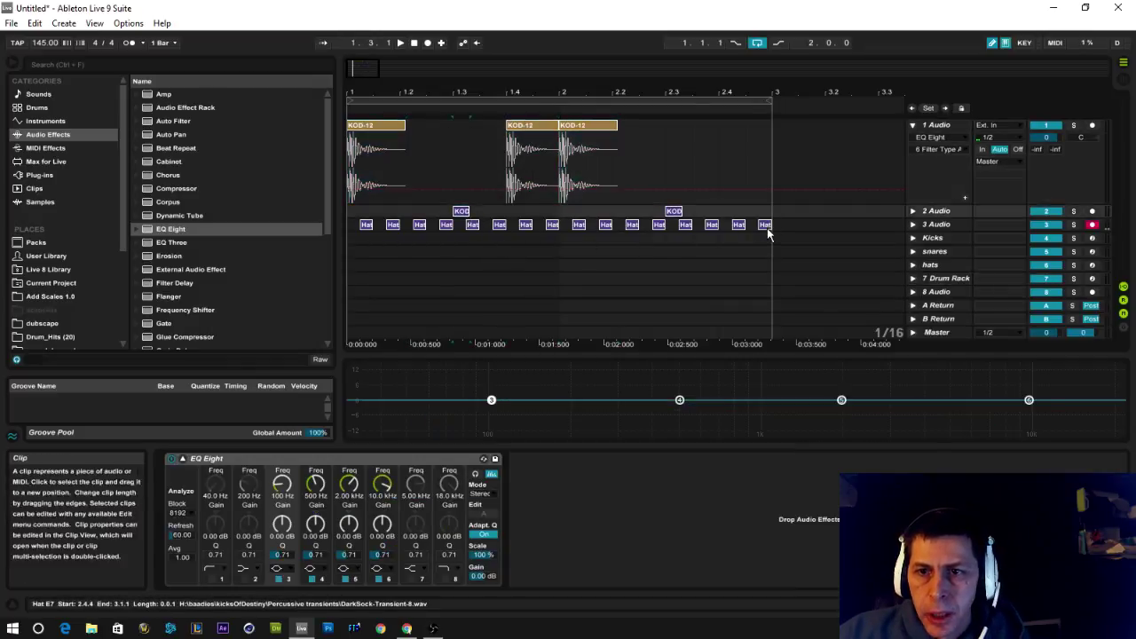
# Return to the 7 Drum Rack track, briefly unfold it to inspect its lane, and fold it again
pyautogui.click(918, 278)
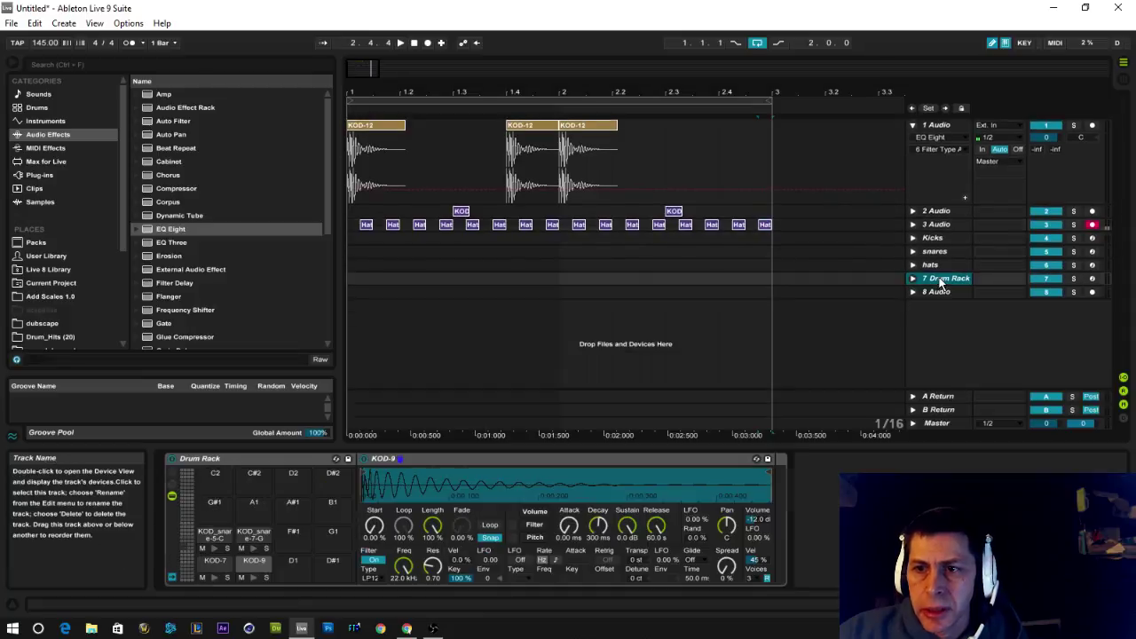
pyautogui.click(914, 279)
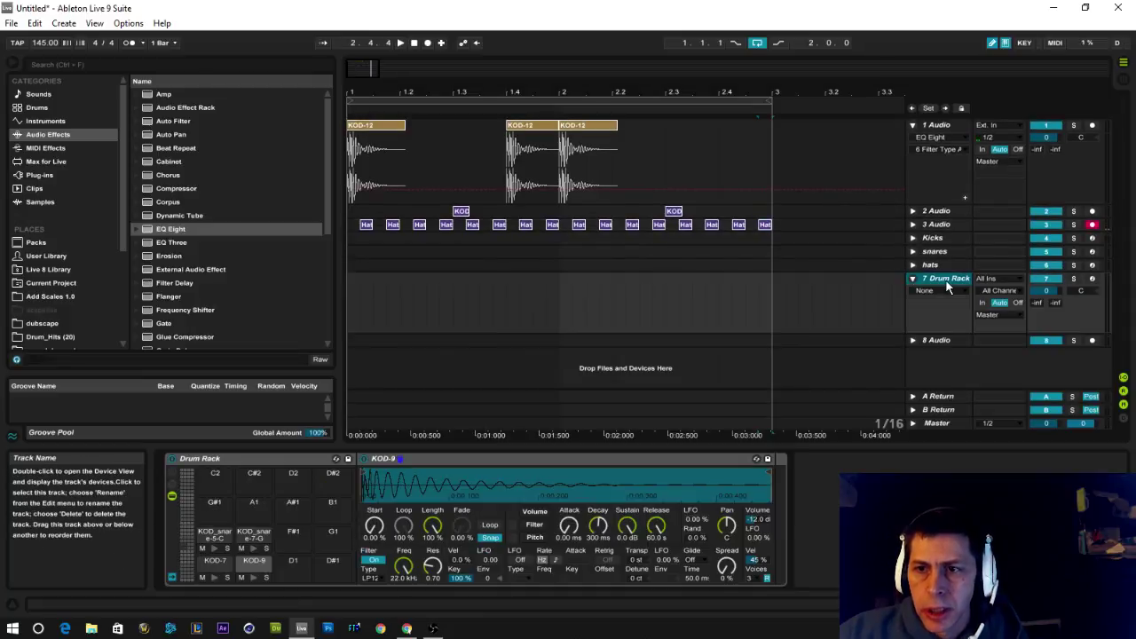
pyautogui.click(913, 278)
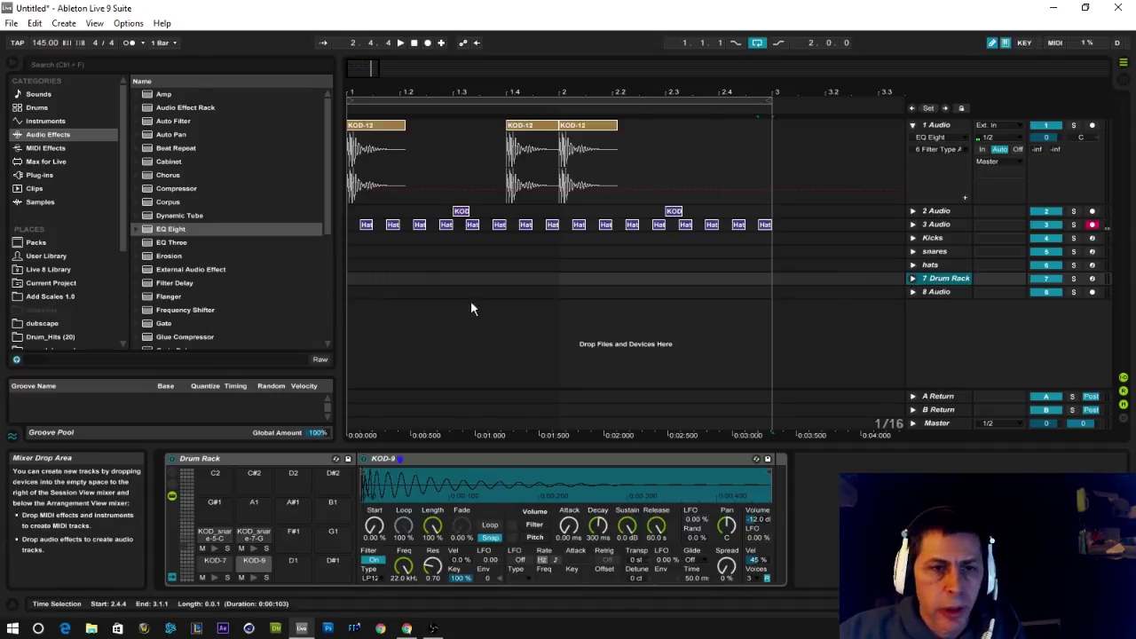
pyautogui.moveTo(326, 191)
pyautogui.mouseDown()
pyautogui.moveTo(327, 217)
pyautogui.moveTo(334, 189)
pyautogui.mouseUp()
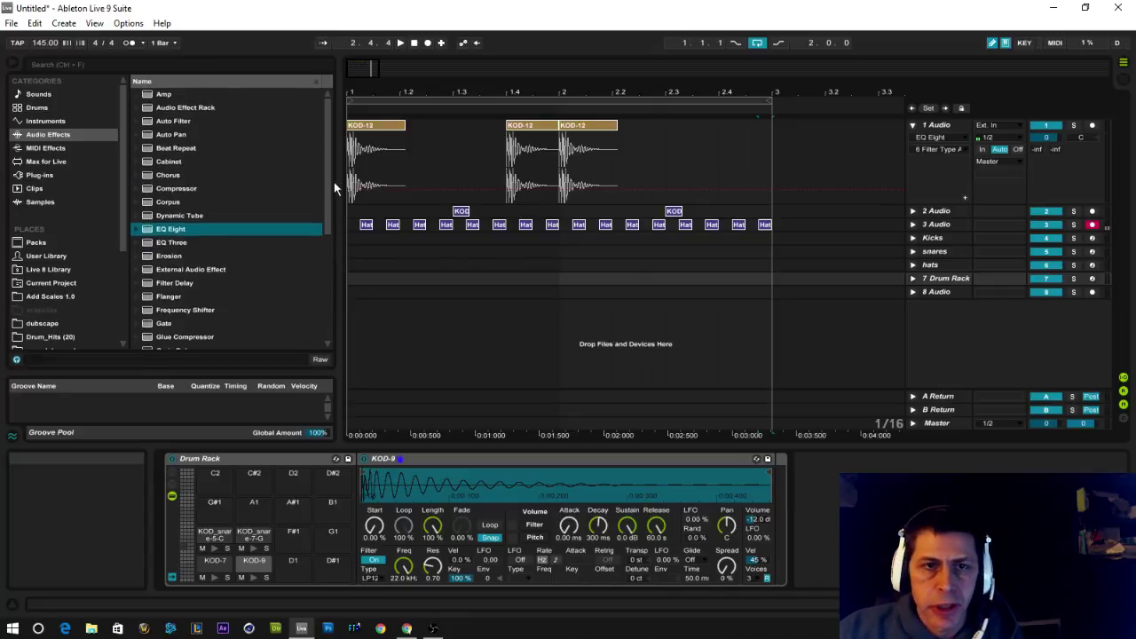